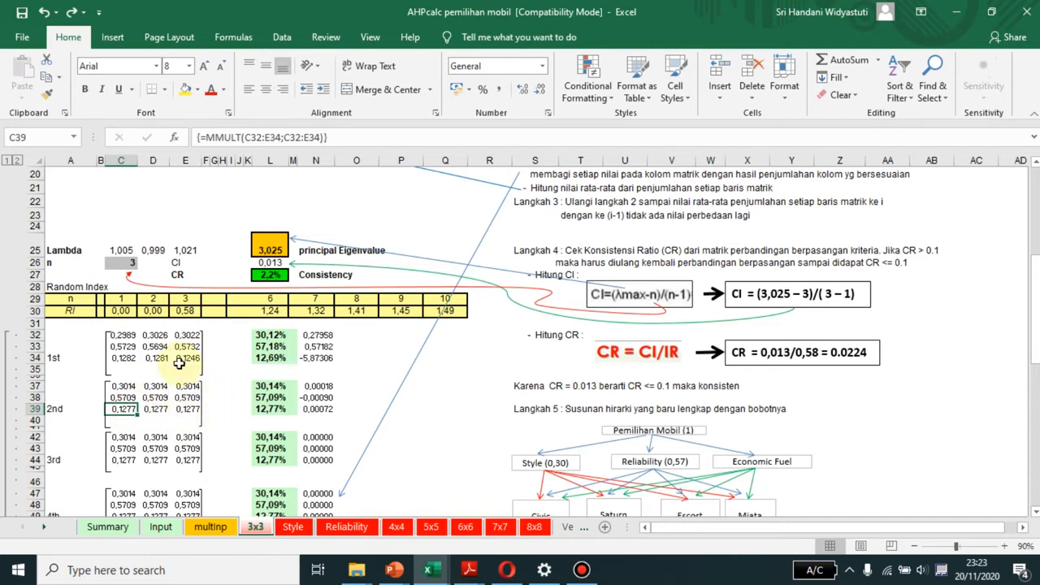
Examine the second-iteration matrix C37:E39, the criteria count in C26 and the row-average formula in L37
drag(122, 385, 188, 408)
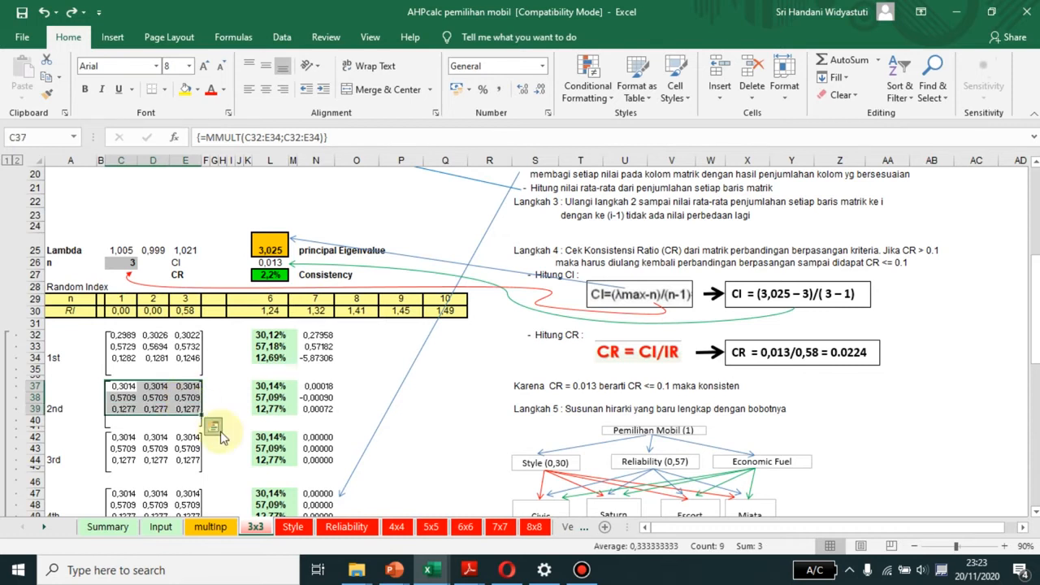
click(274, 388)
drag(120, 389, 186, 388)
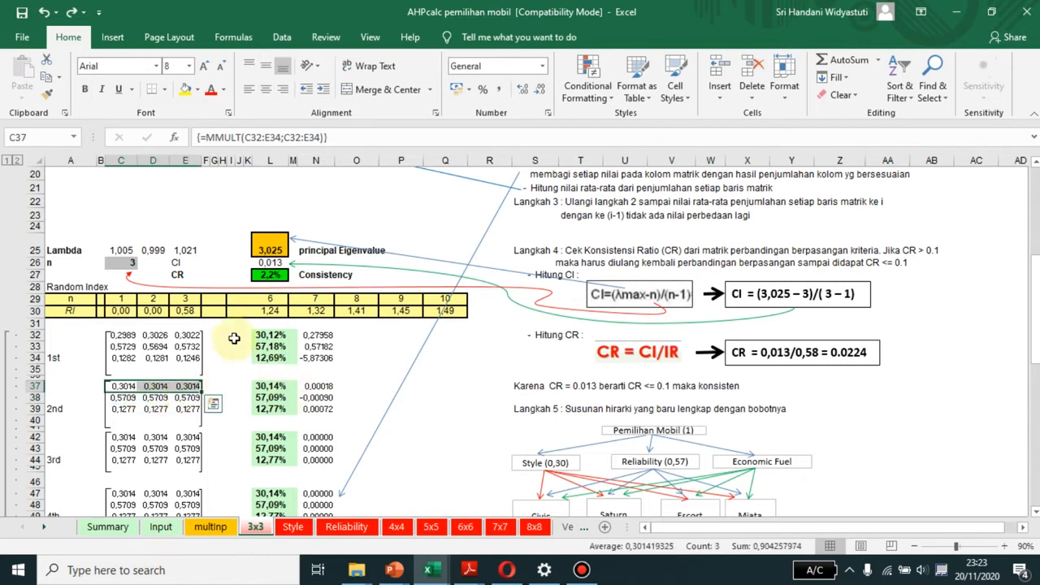
click(135, 263)
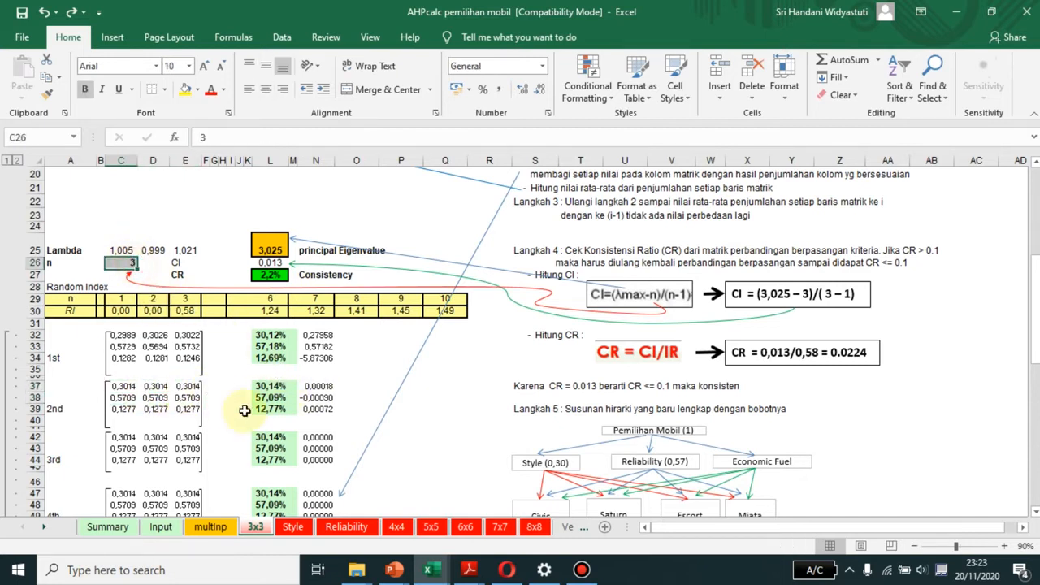
click(272, 387)
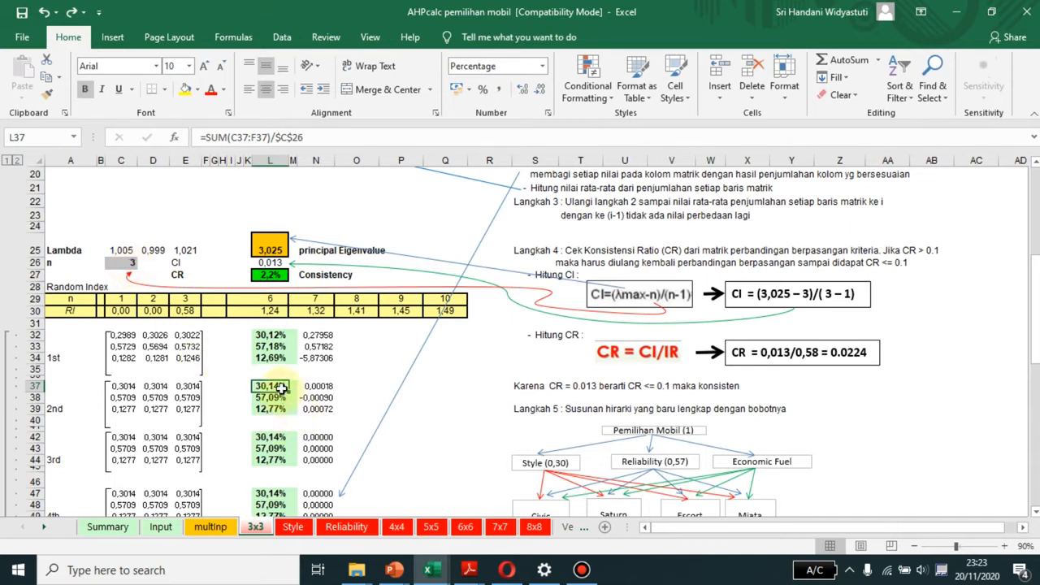
Compare the second-iteration weights in L37:L39 with the first-iteration weights in L32:L34
click(239, 397)
click(265, 388)
drag(265, 387, 268, 408)
drag(253, 335, 266, 361)
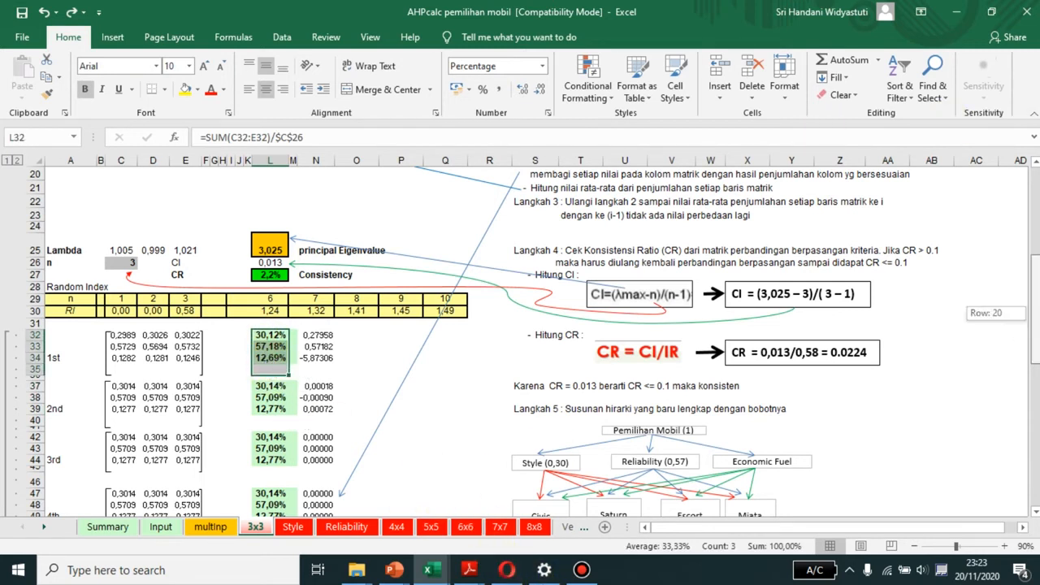
Examine how the third-iteration matrix C42:E44 is multiplied from C37:E39 and how L42 averages its first row
scroll(520, 341, down, 1)
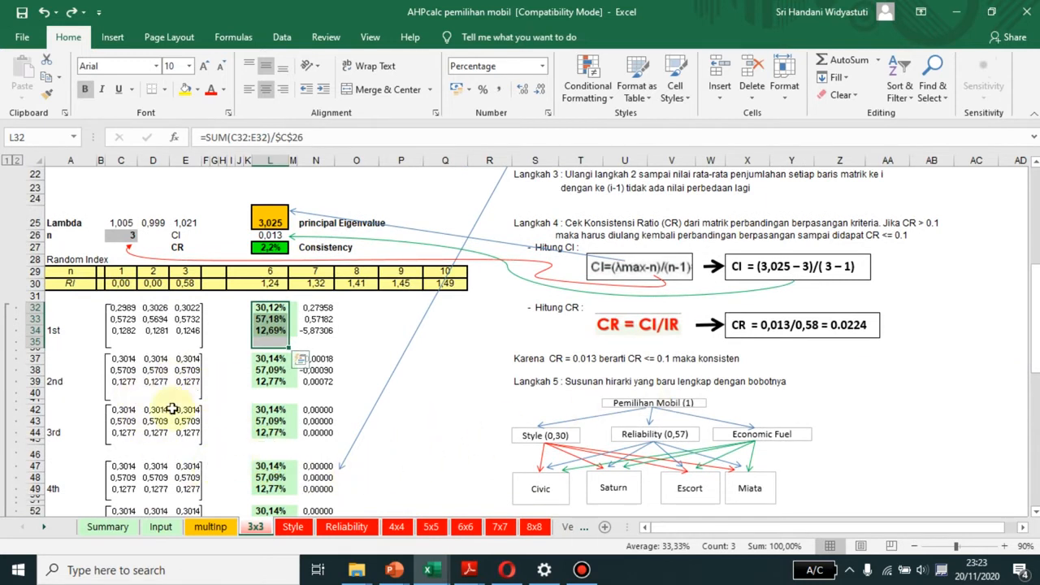
drag(152, 359, 191, 381)
drag(114, 413, 195, 434)
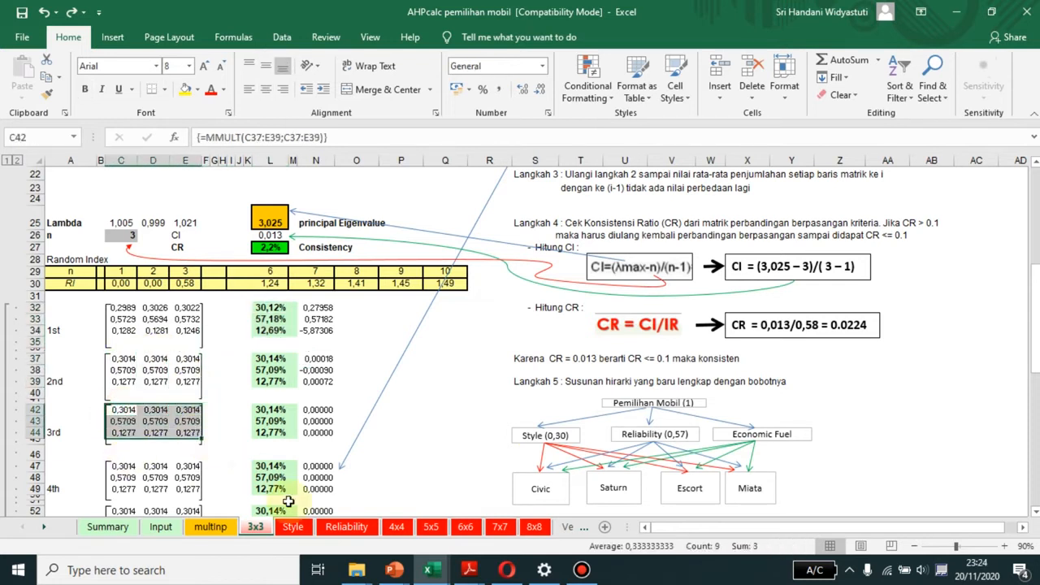
click(231, 411)
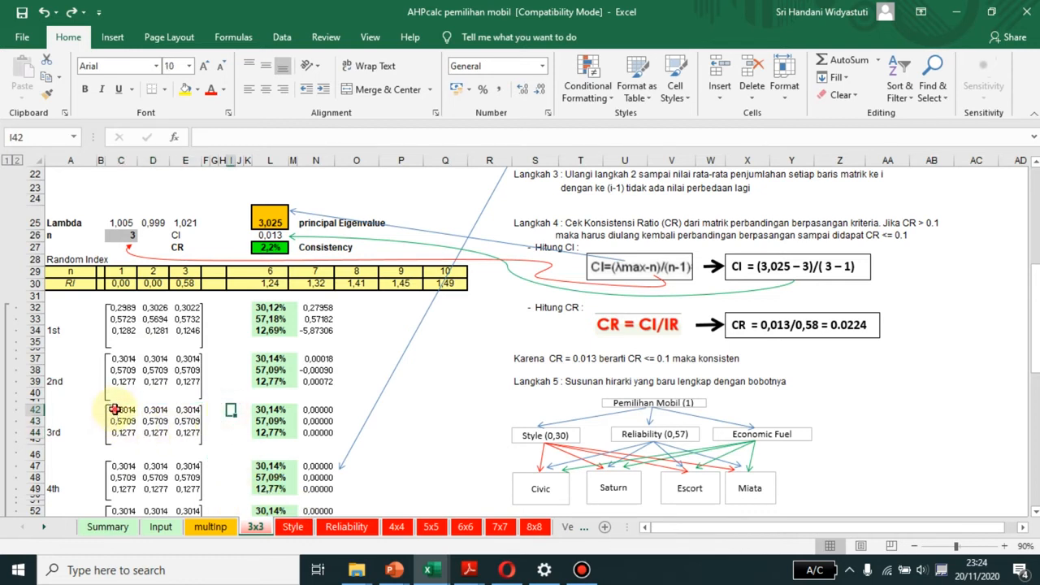
click(113, 410)
click(268, 408)
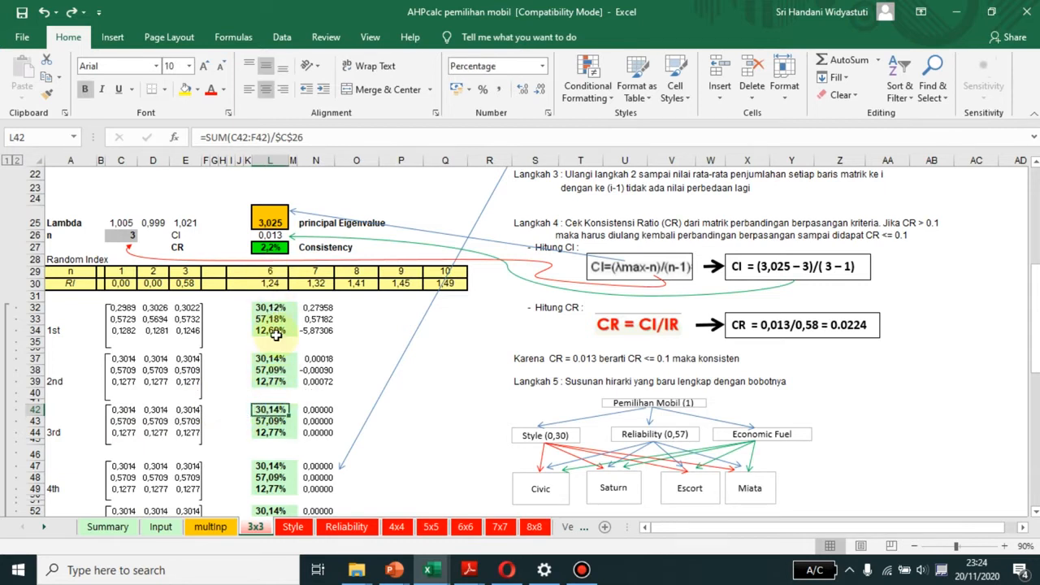
Compare the third-iteration weights in L42:L44 with those of the second and fourth iterations
scroll(260, 441, down, 1)
scroll(263, 441, up, 6)
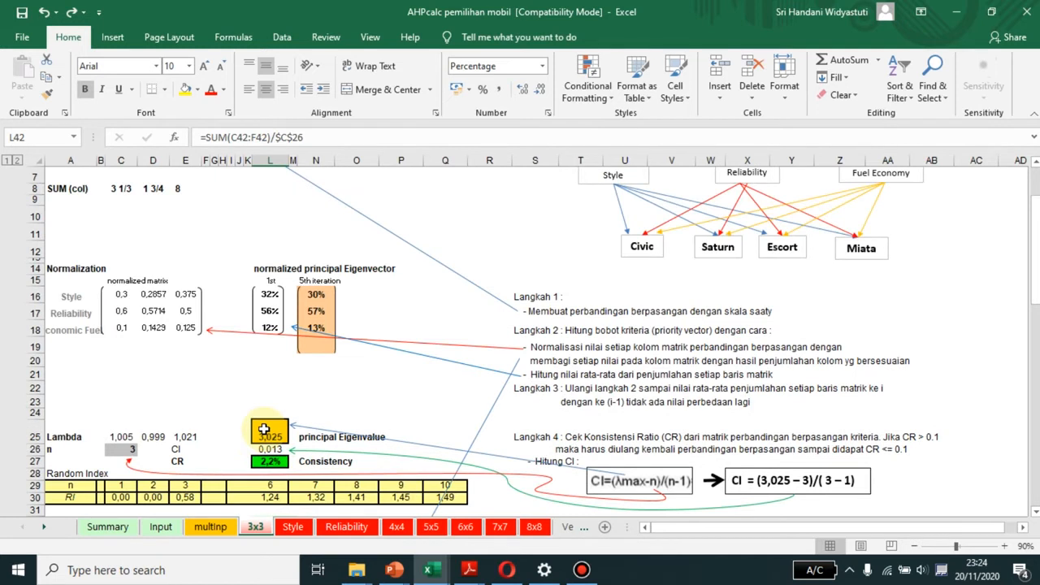
scroll(264, 423, down, 7)
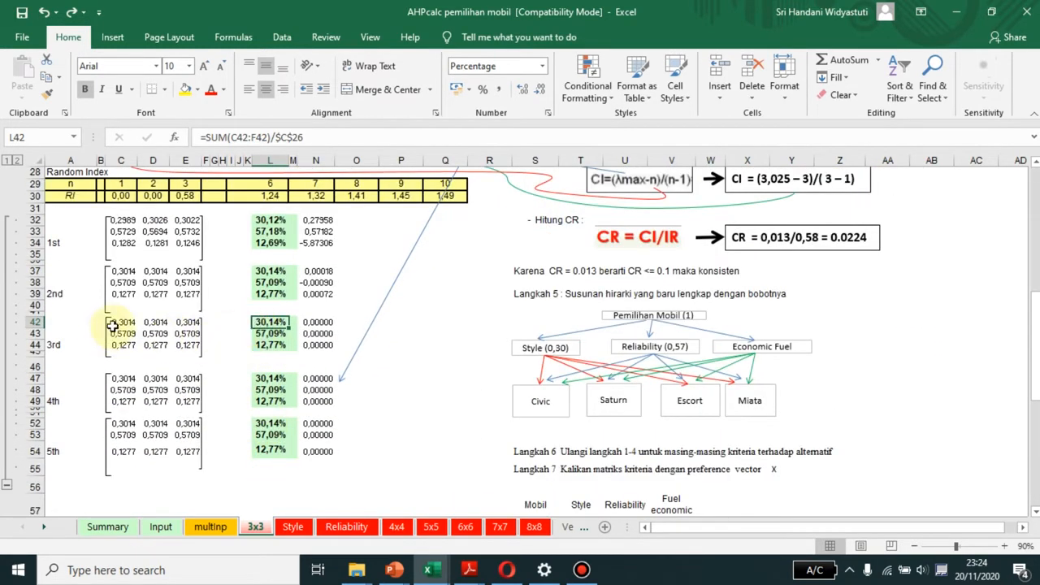
click(260, 335)
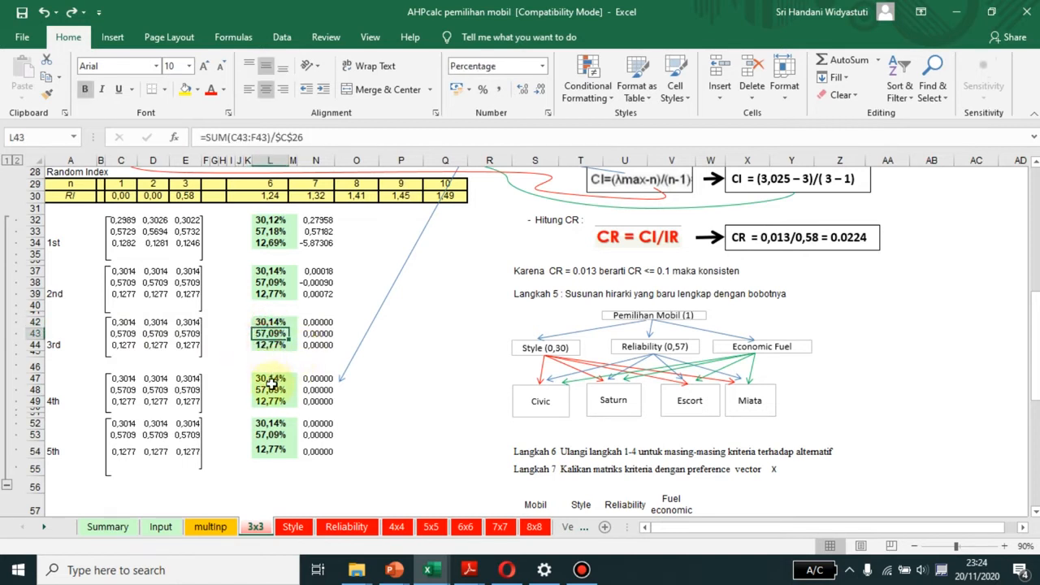
click(274, 355)
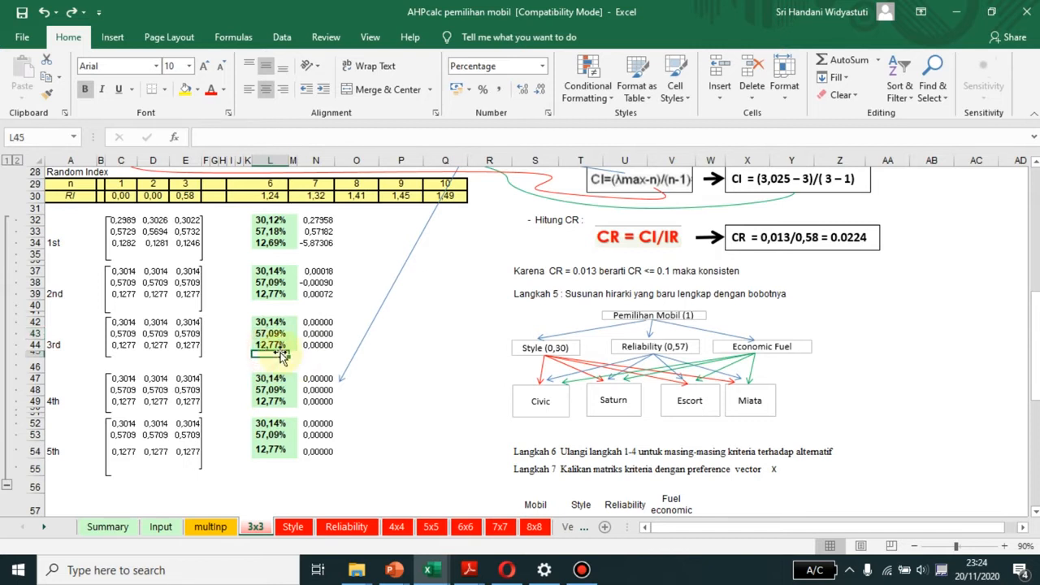
drag(275, 316, 277, 347)
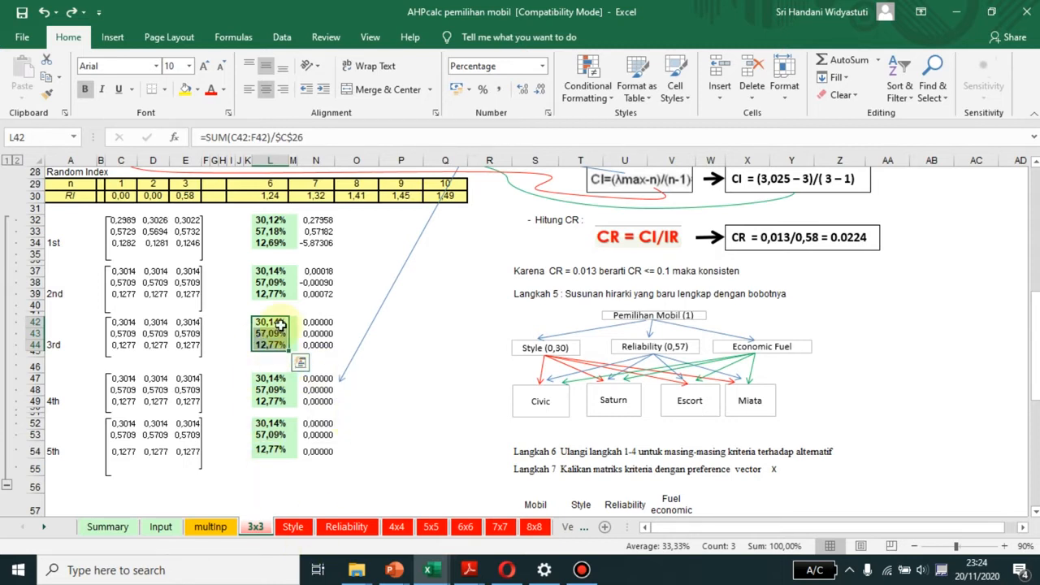
drag(265, 271, 269, 295)
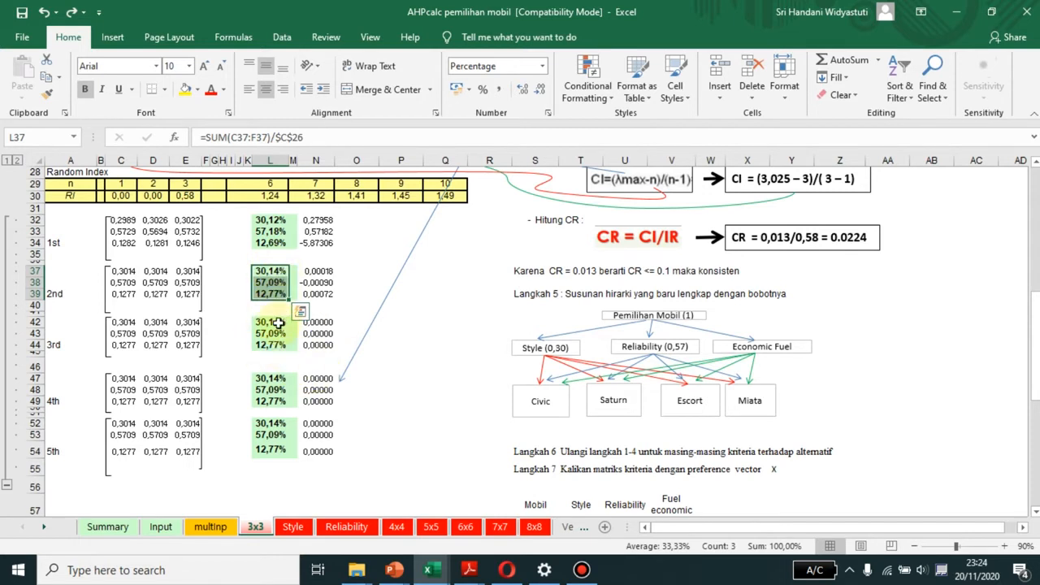
drag(274, 324, 323, 374)
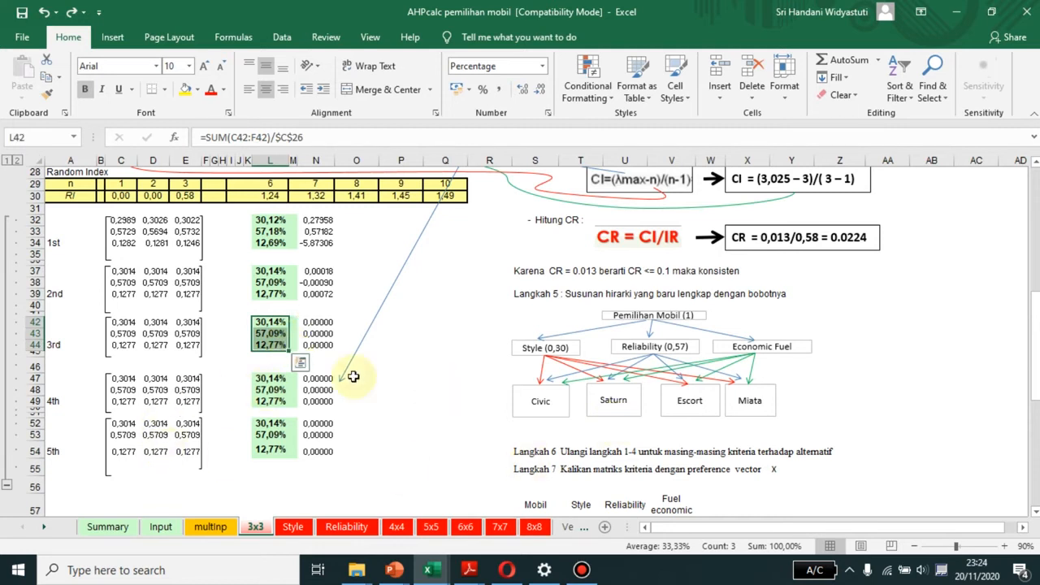
click(274, 277)
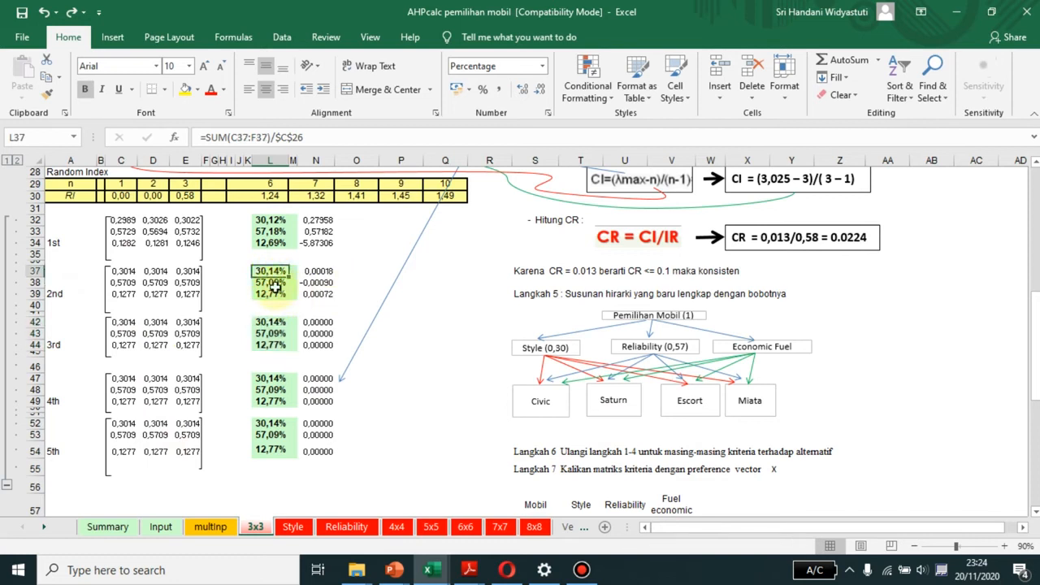
click(274, 334)
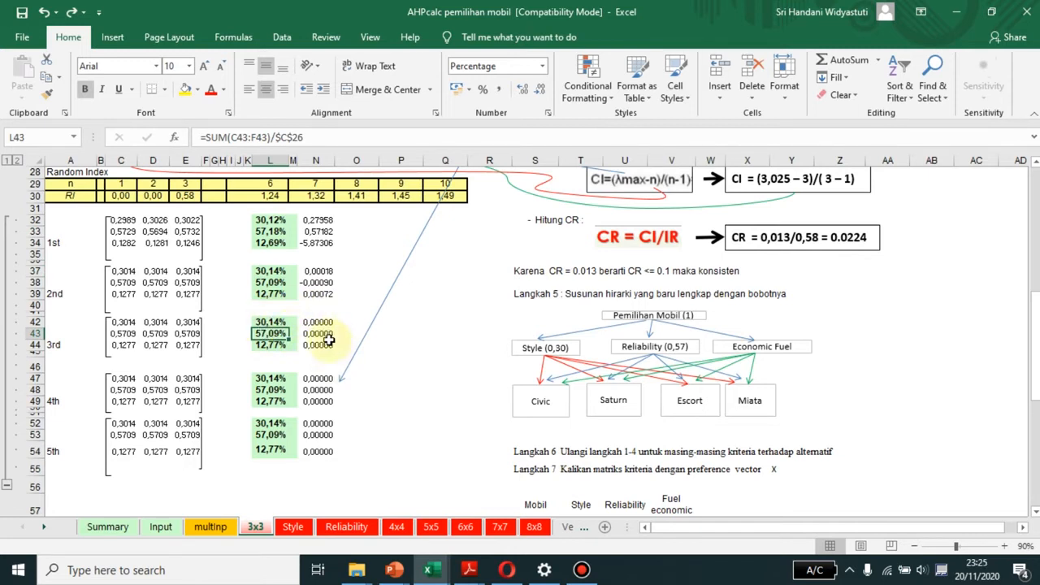
click(286, 390)
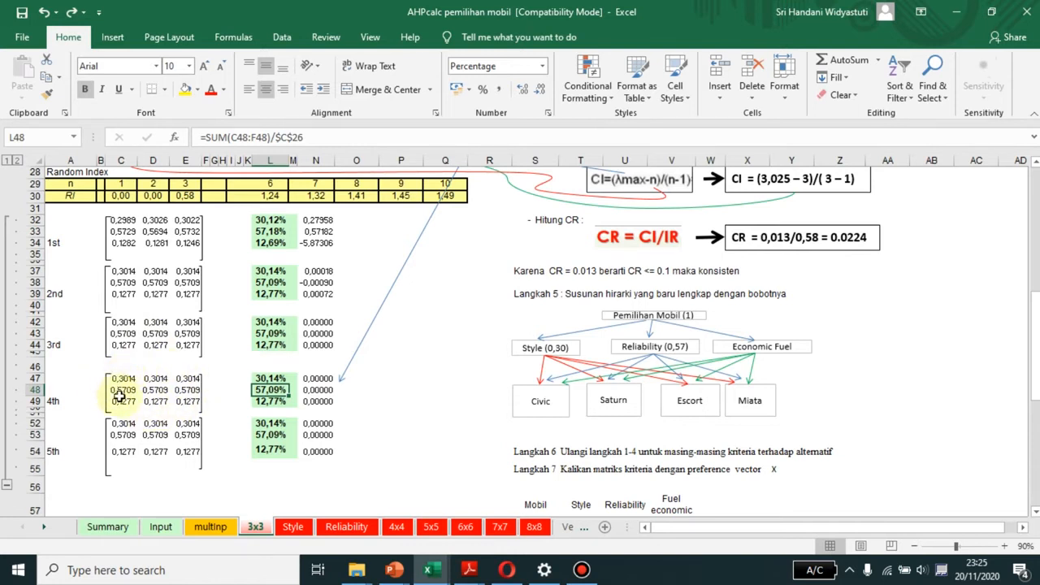
Examine how the fourth-iteration matrix is multiplied from the third-iteration matrix C42:E44
click(107, 325)
click(122, 325)
mouse_move(122, 325)
mouse_down()
mouse_move(190, 324)
mouse_move(190, 346)
mouse_up()
drag(121, 326, 193, 346)
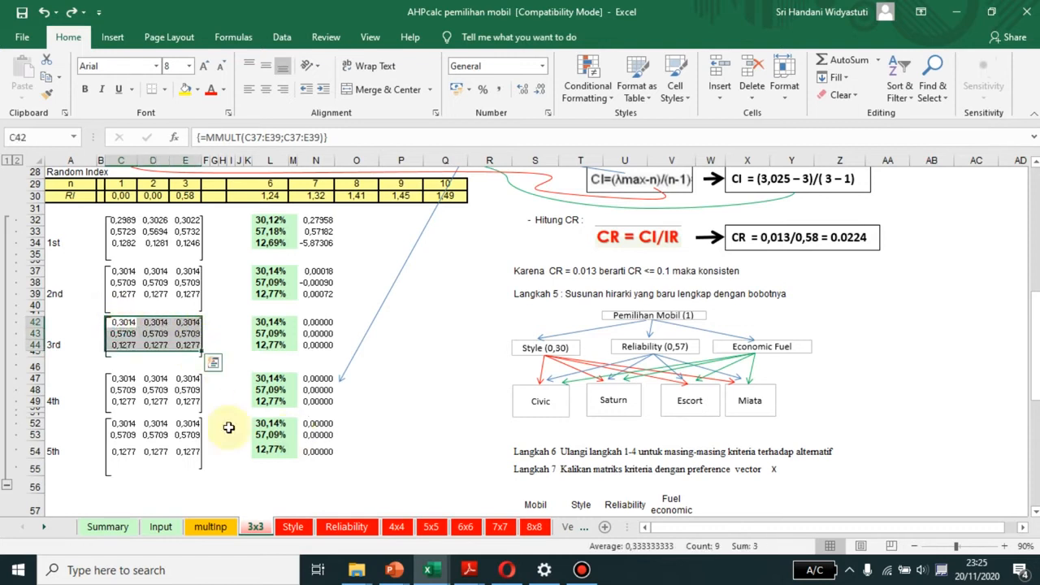
click(152, 390)
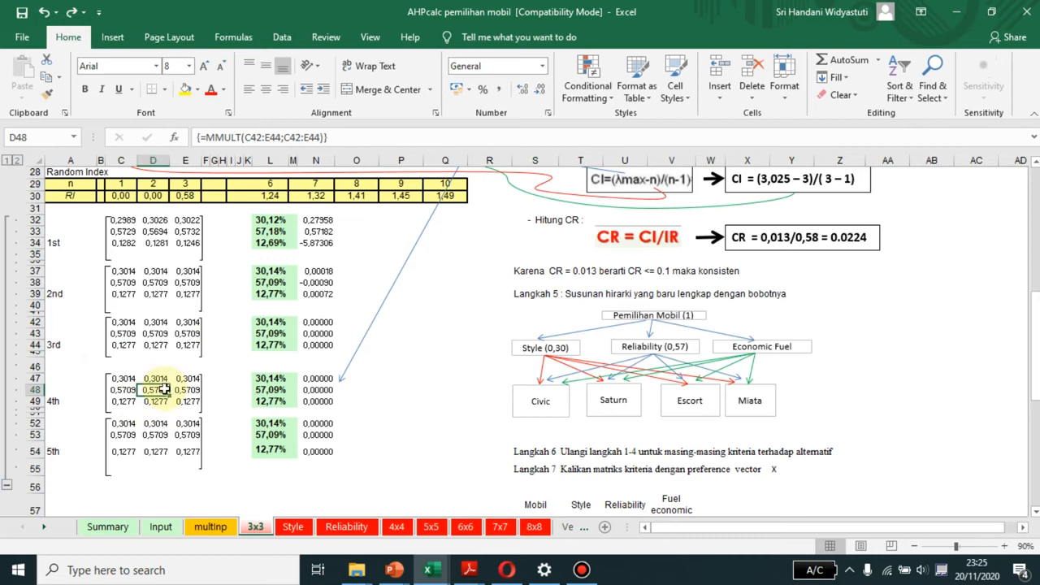
Inspect the row-average formulas behind the fourth-iteration weights in L47:L49
click(254, 379)
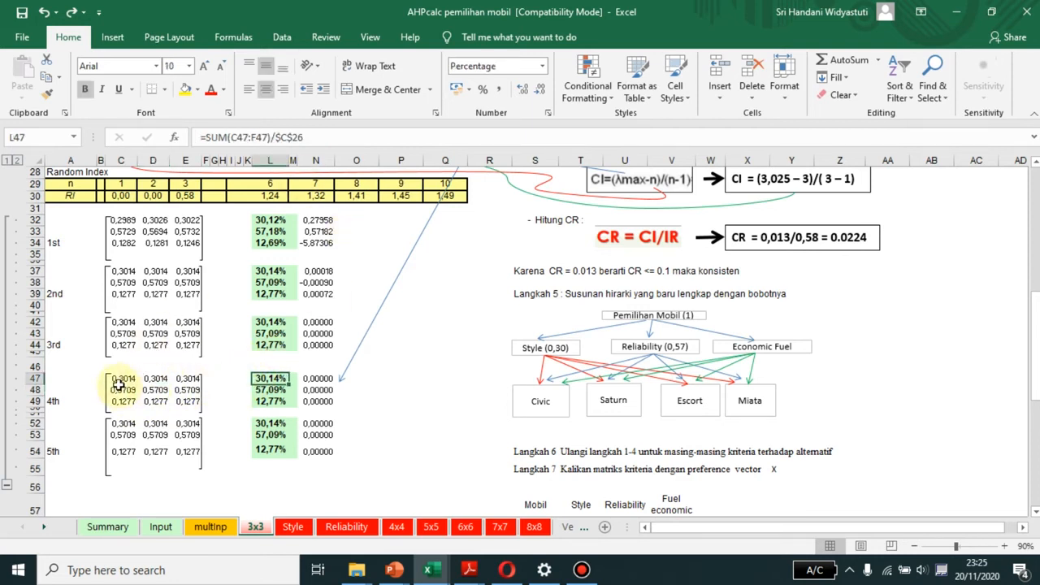
drag(119, 378, 173, 384)
drag(270, 378, 268, 401)
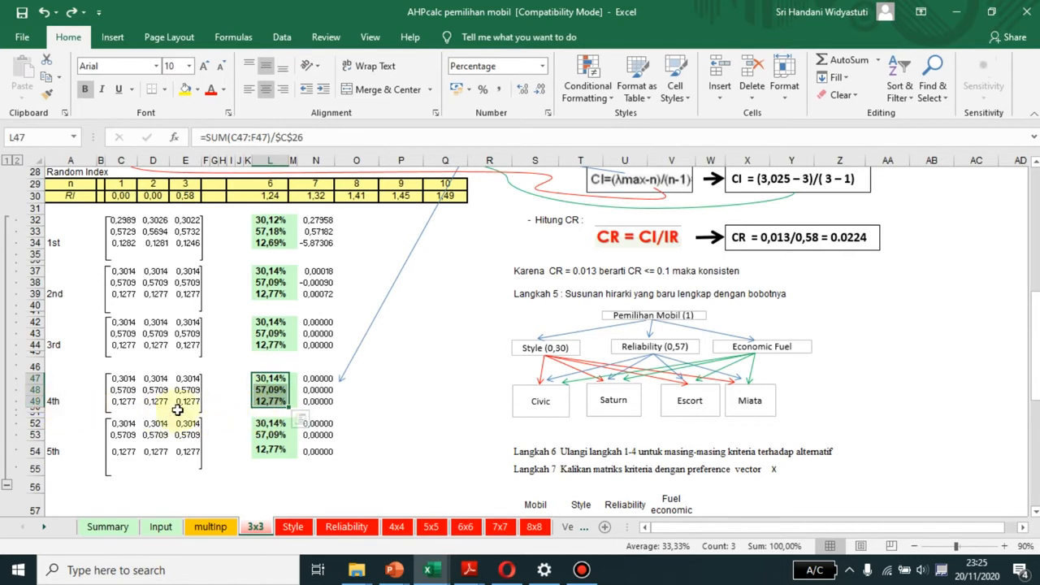
click(270, 379)
click(276, 391)
click(274, 401)
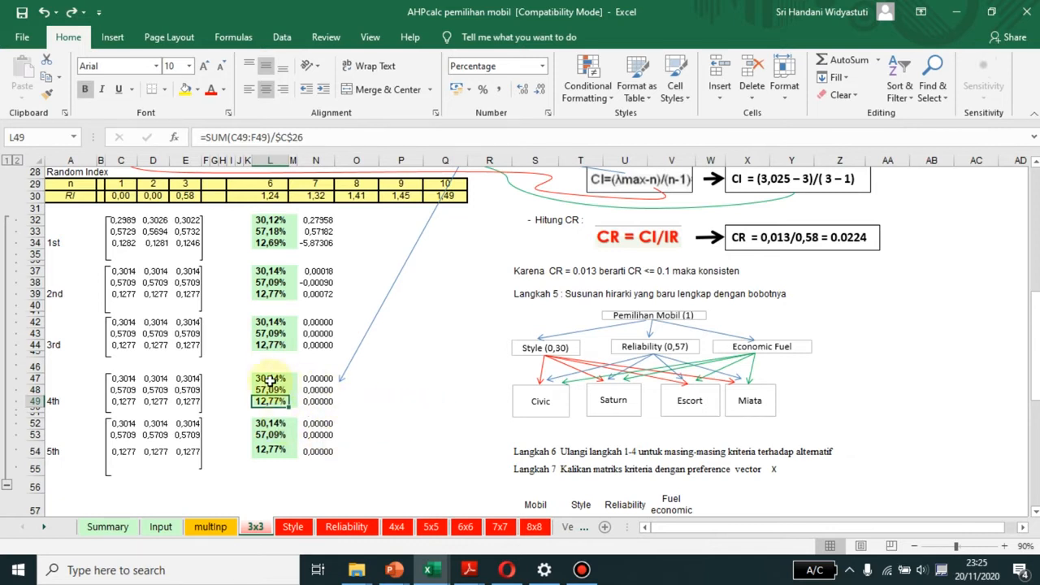
drag(261, 378, 275, 399)
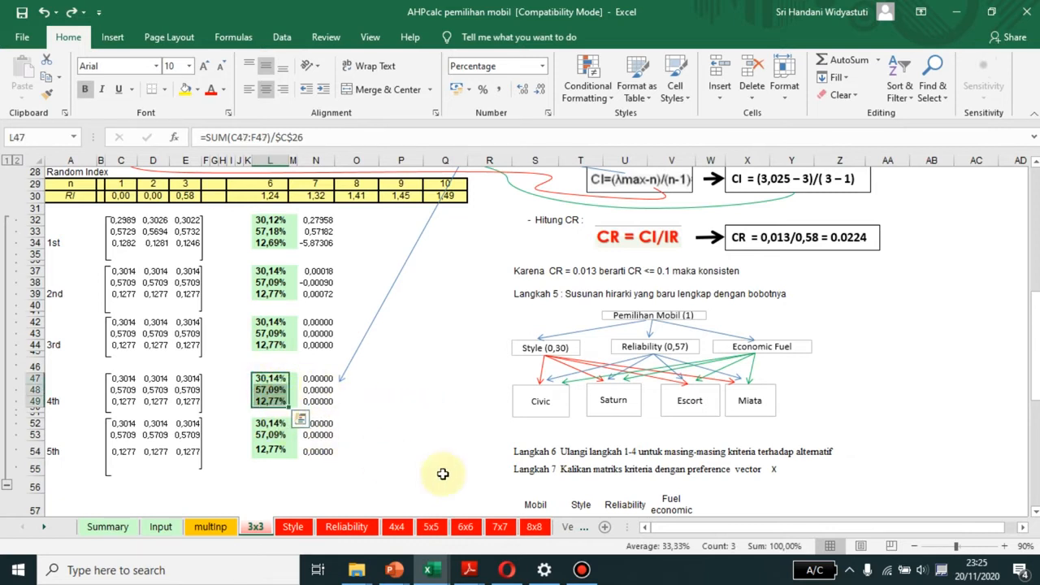
Change the heading of the final eigenvector column in N15 to "4th iteration"
scroll(389, 394, up, 6)
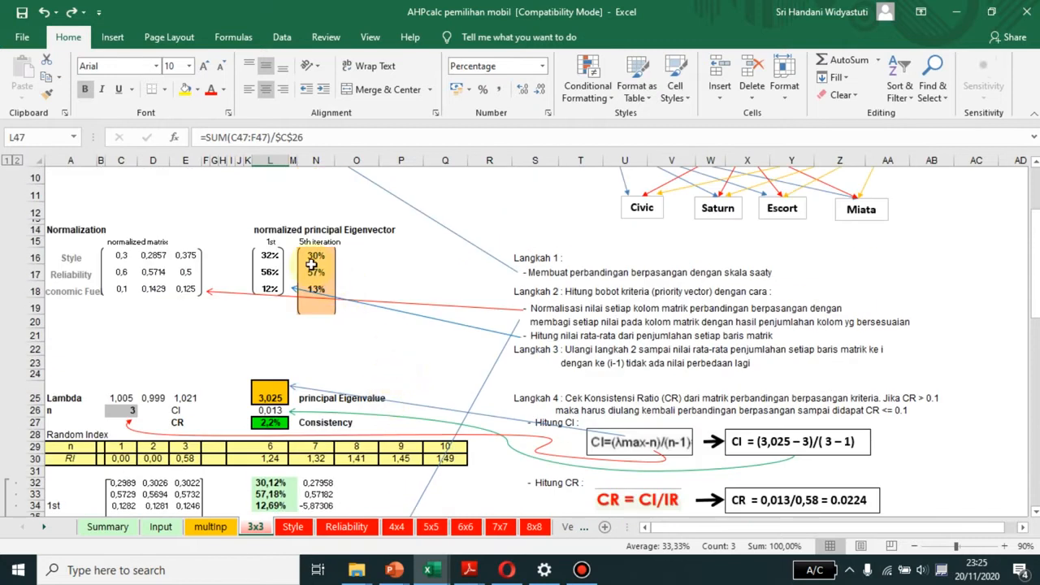
scroll(365, 260, down, 1)
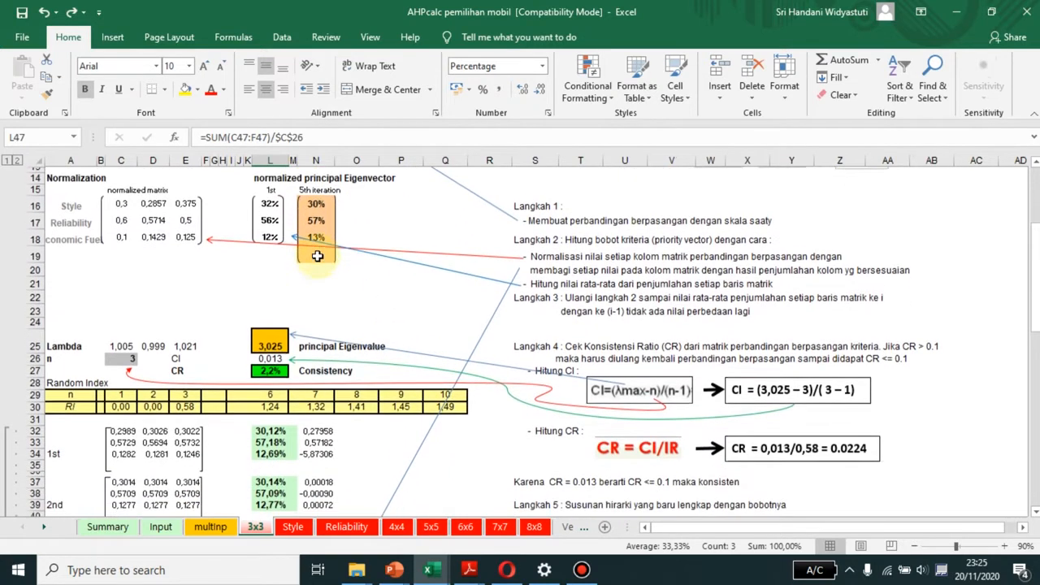
scroll(320, 261, down, 5)
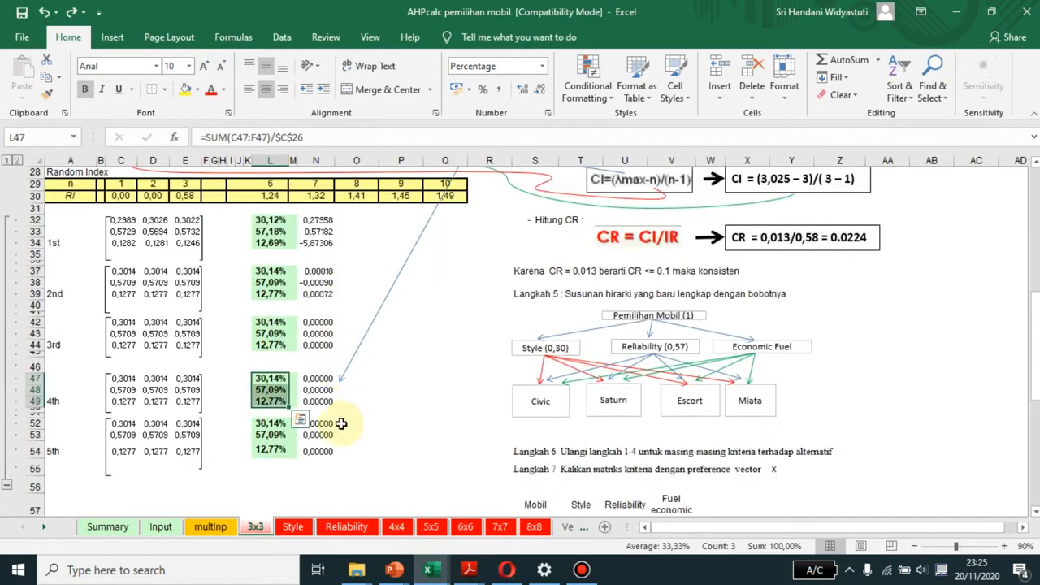
scroll(284, 365, up, 7)
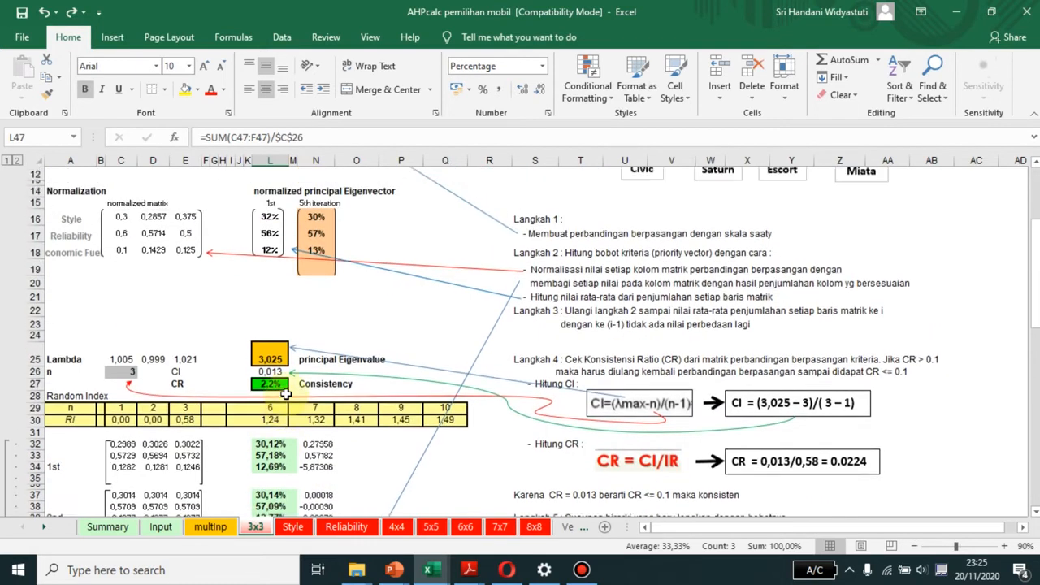
click(313, 280)
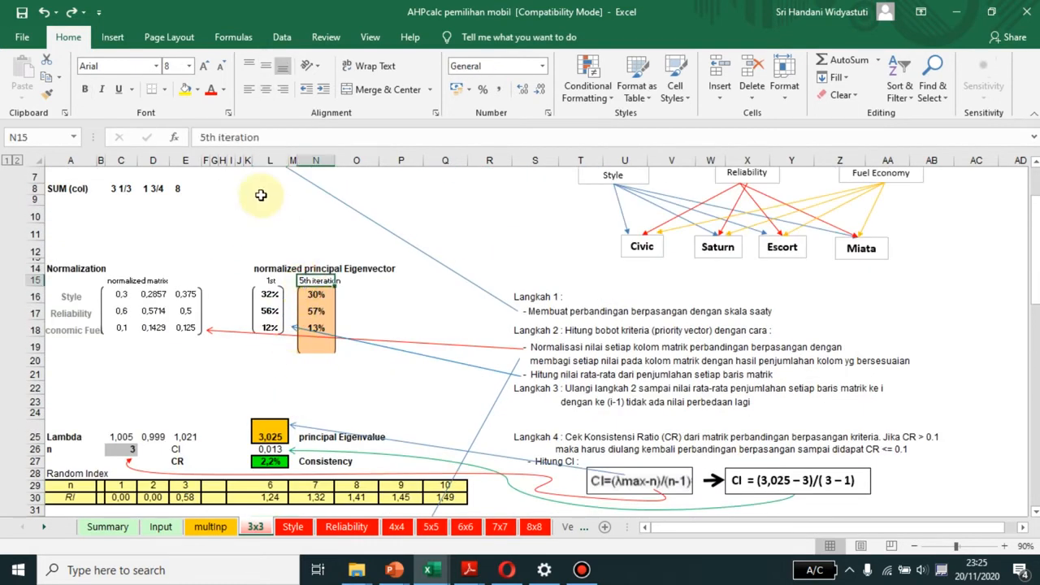
click(206, 137)
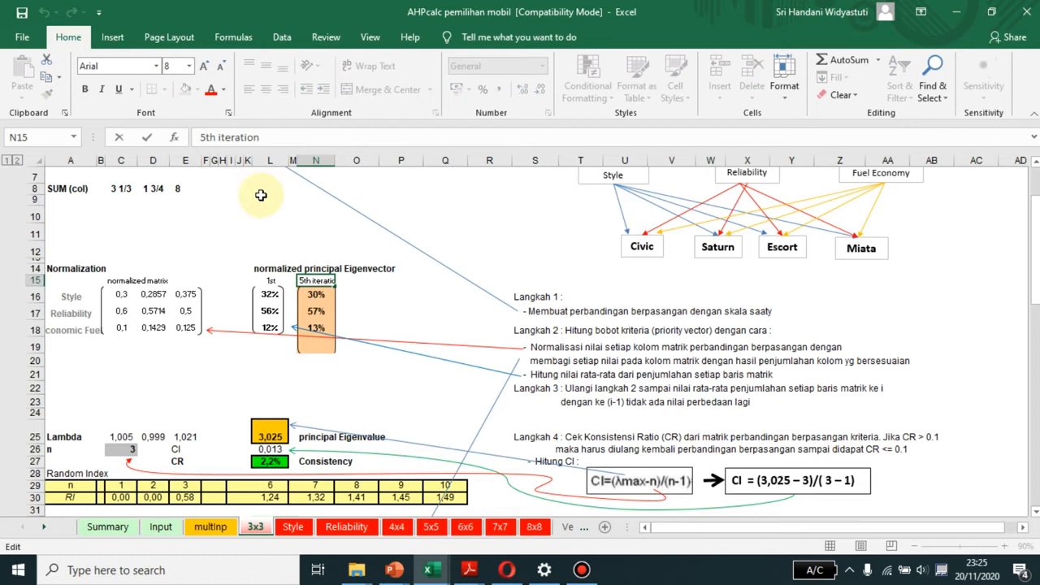
key(BackSpace)
key(Return)
Check the eigenvector column headed in N15 against the fourth-iteration weights in L47:L49
scroll(284, 495, down, 5)
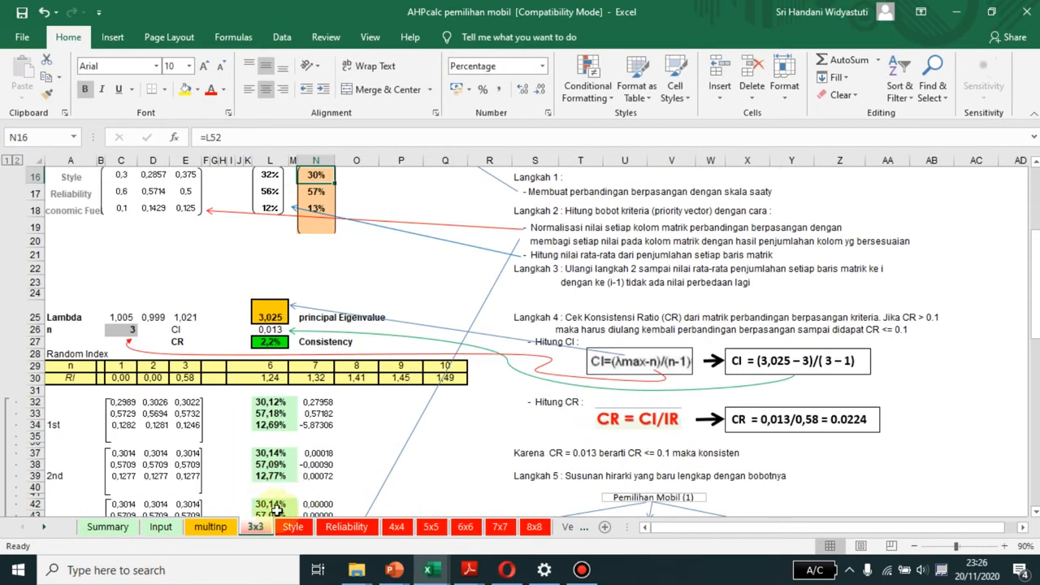
scroll(299, 493, down, 2)
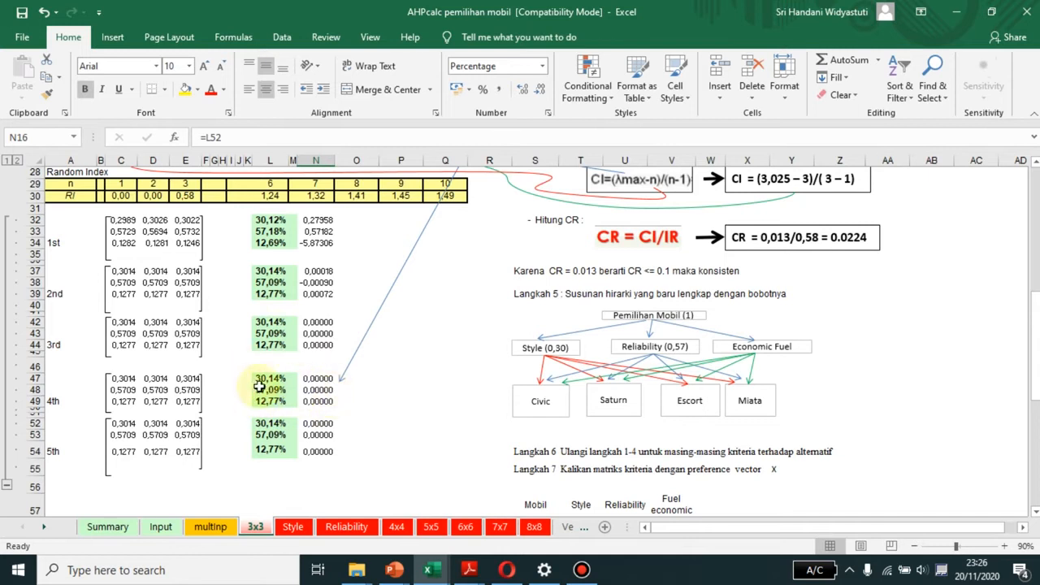
scroll(316, 396, up, 6)
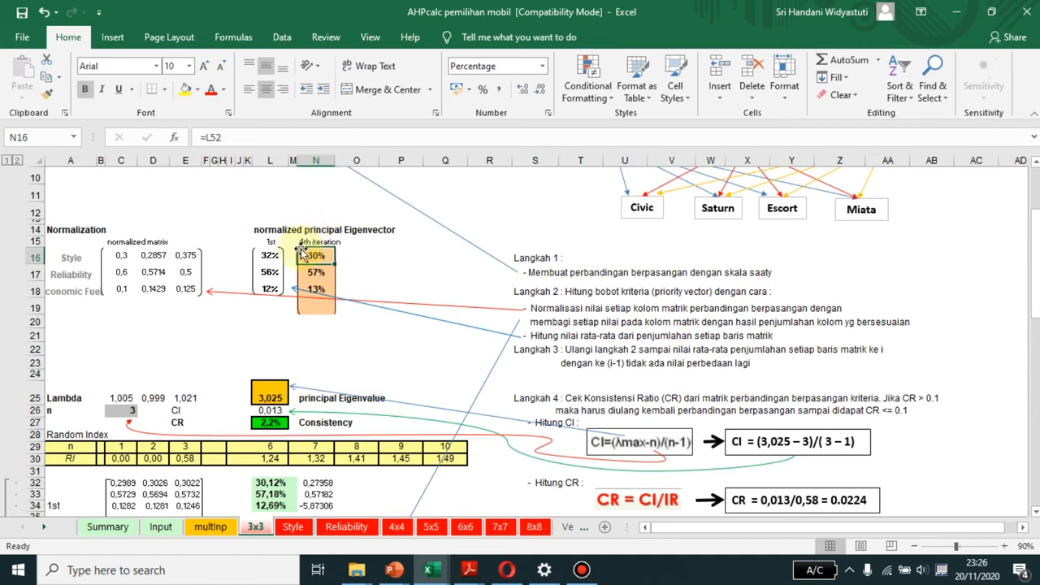
click(321, 242)
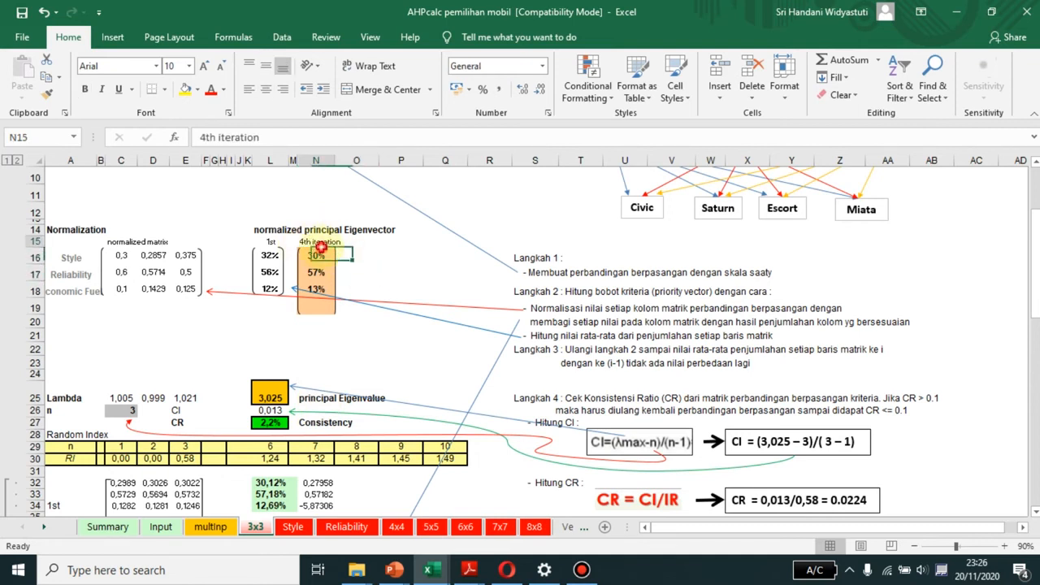
Check the source formula of the Style weight in N16 against the iteration weights in L47:L54
scroll(373, 333, down, 2)
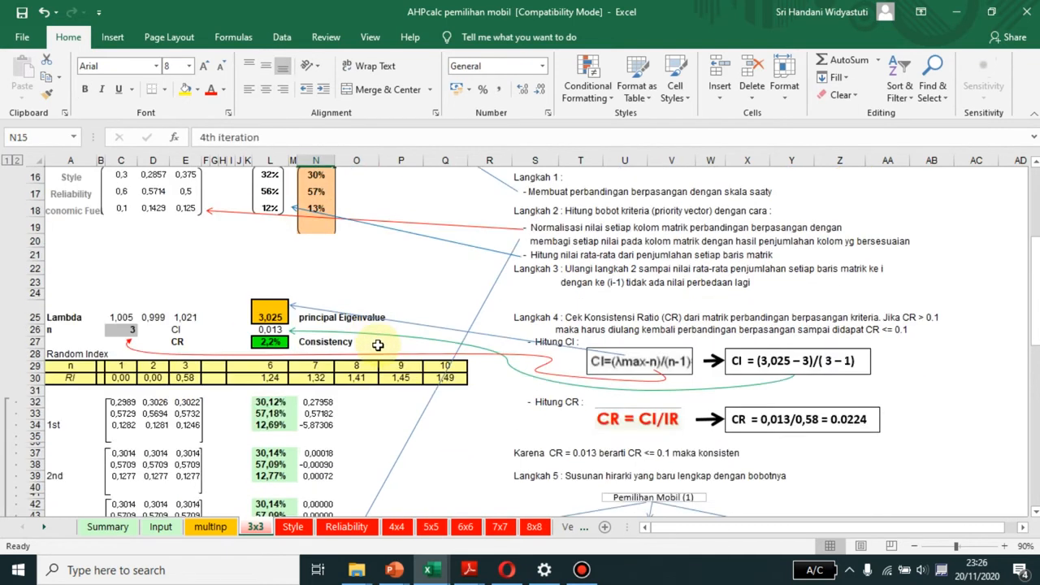
click(316, 178)
scroll(382, 293, down, 5)
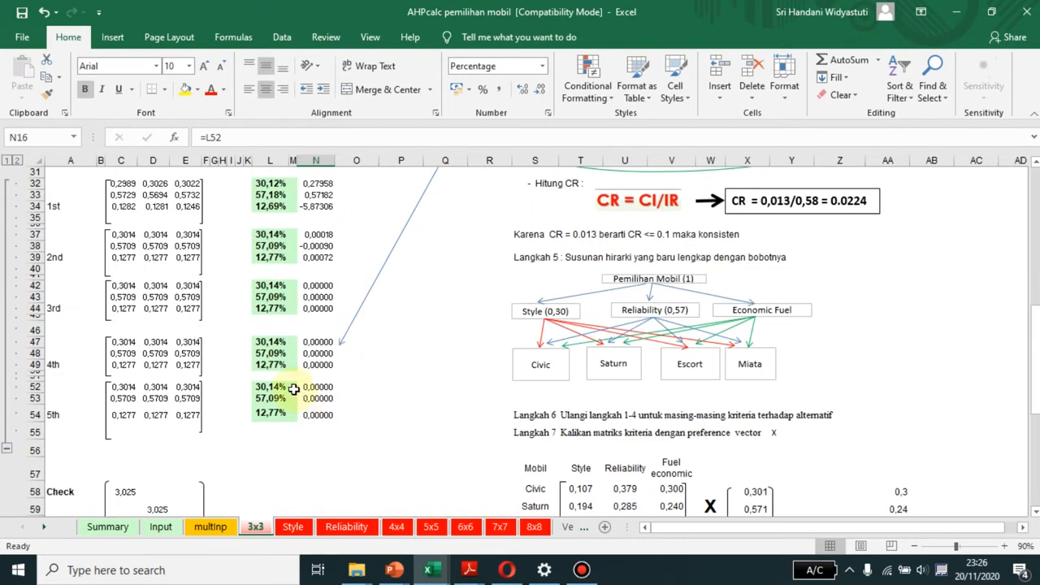
scroll(374, 374, up, 5)
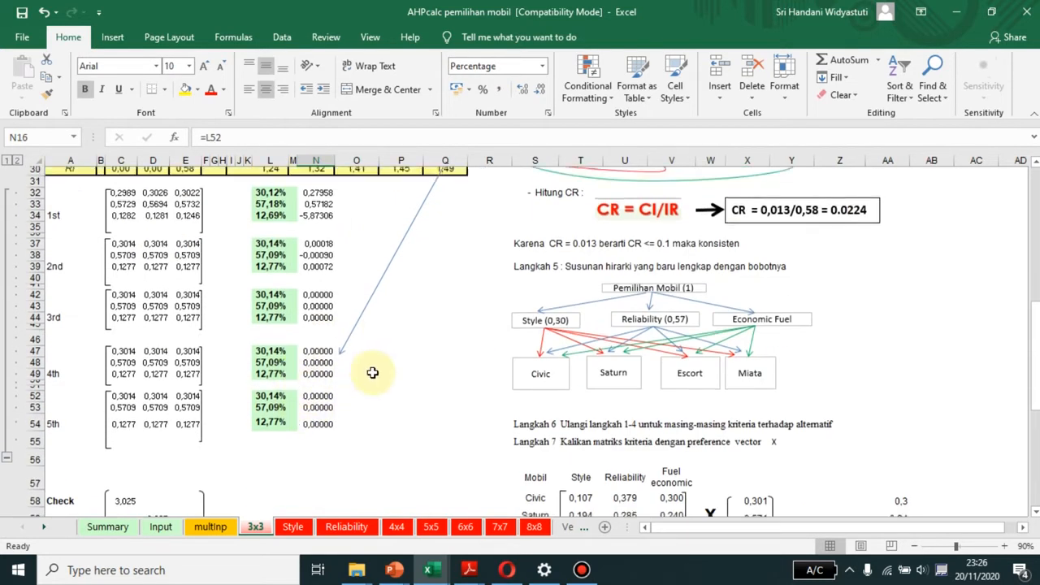
scroll(372, 375, down, 2)
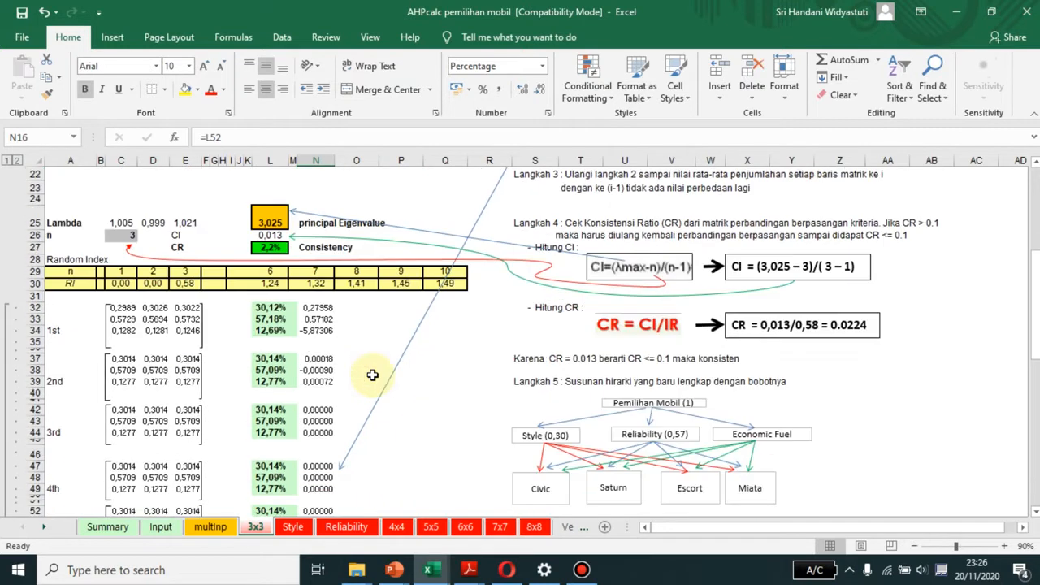
scroll(372, 376, up, 3)
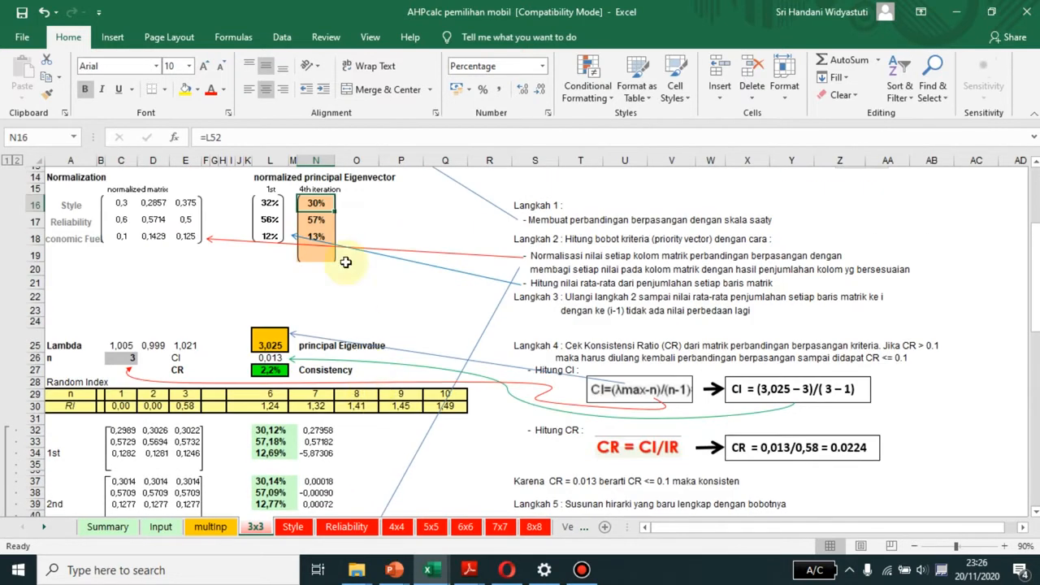
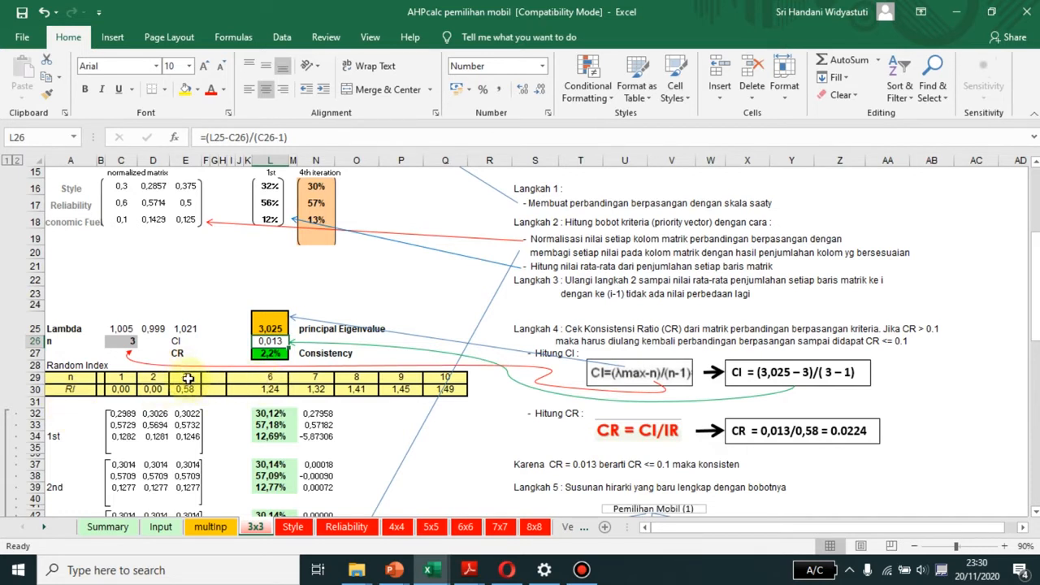
Inspect the consistency ratio in L27 with its inputs: the random index for n = 3 in E29:E30 and the CI in L26
drag(187, 378, 193, 397)
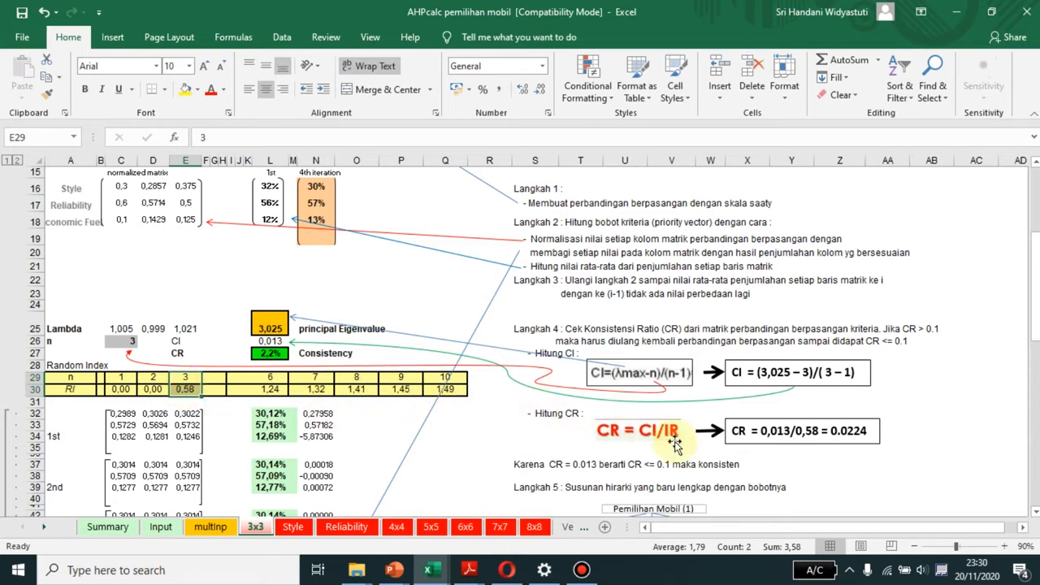
click(276, 341)
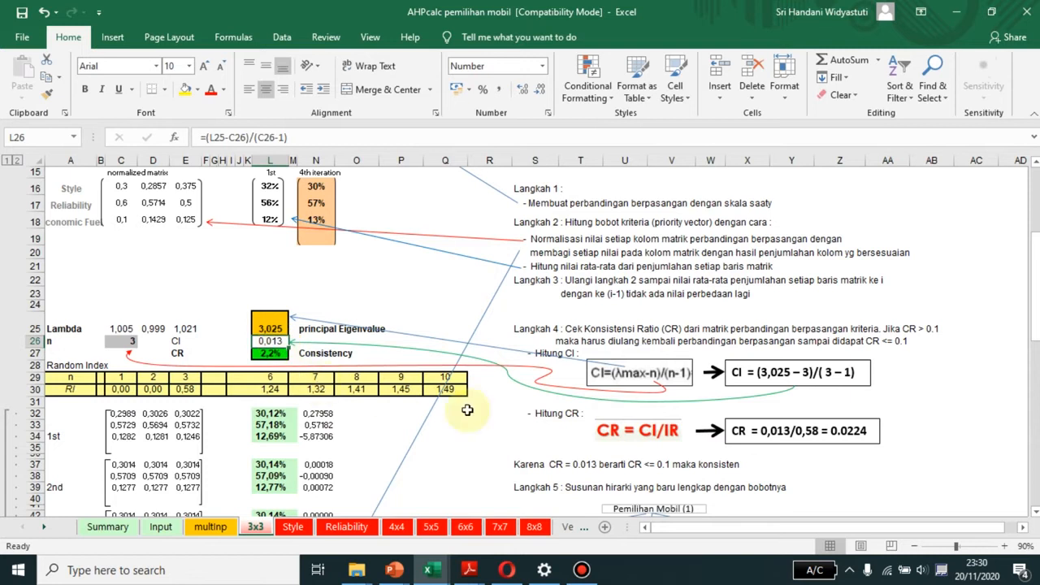
double_click(849, 435)
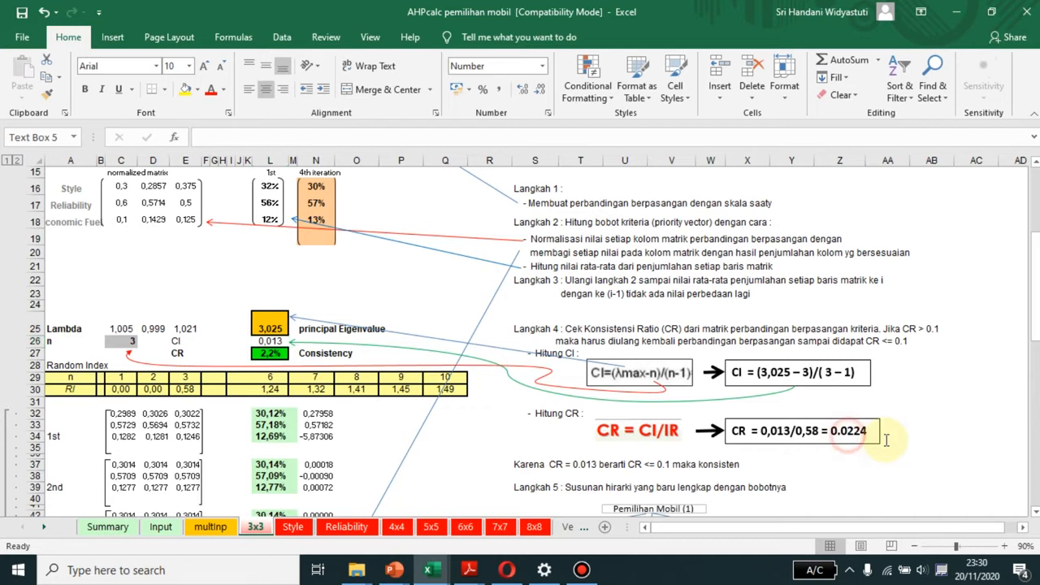
click(911, 365)
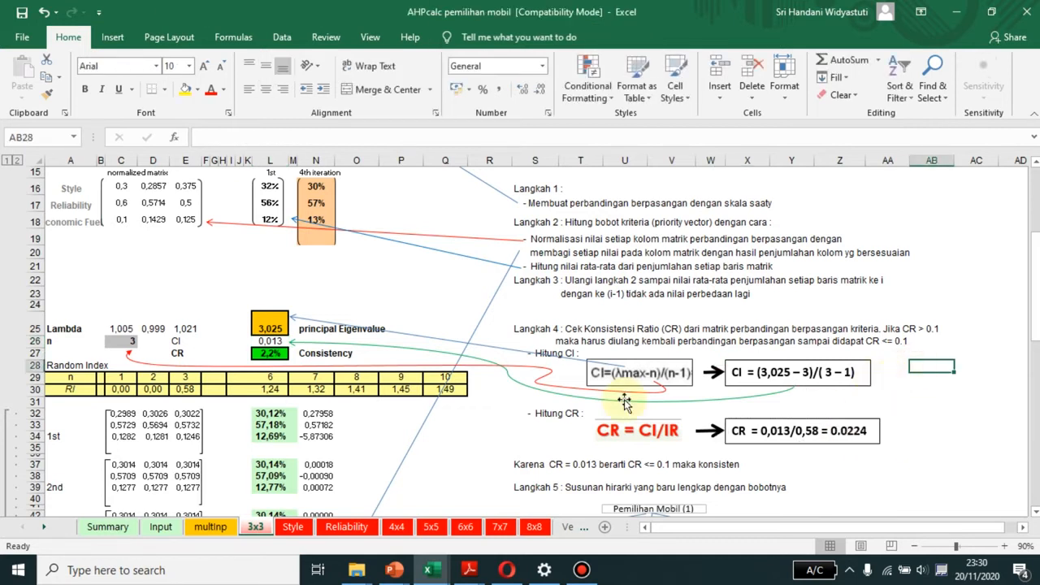
click(279, 351)
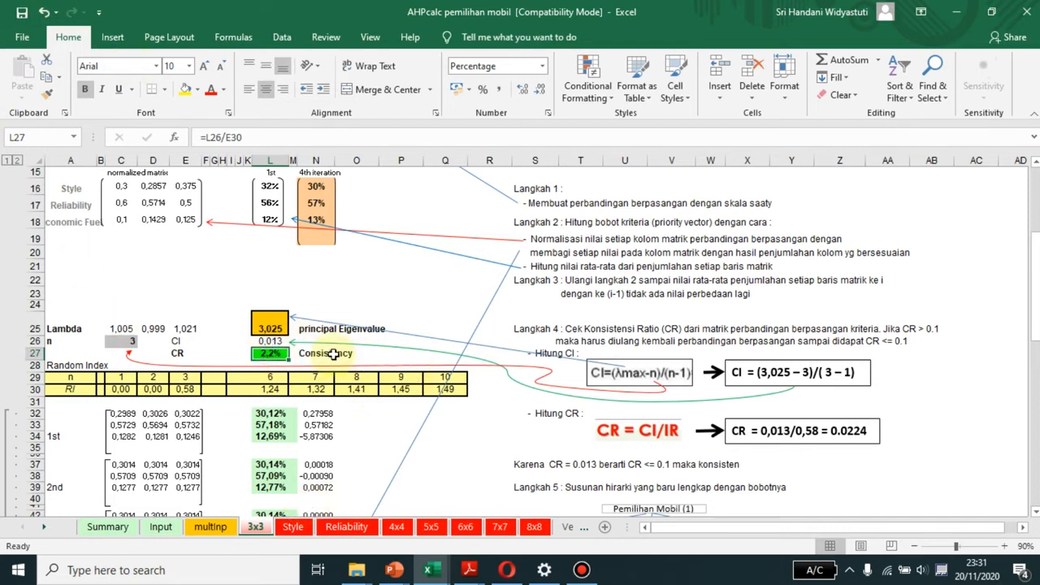
Review the criteria weights in N16:N18 together with the consistency ratio in L27
scroll(315, 221, up, 1)
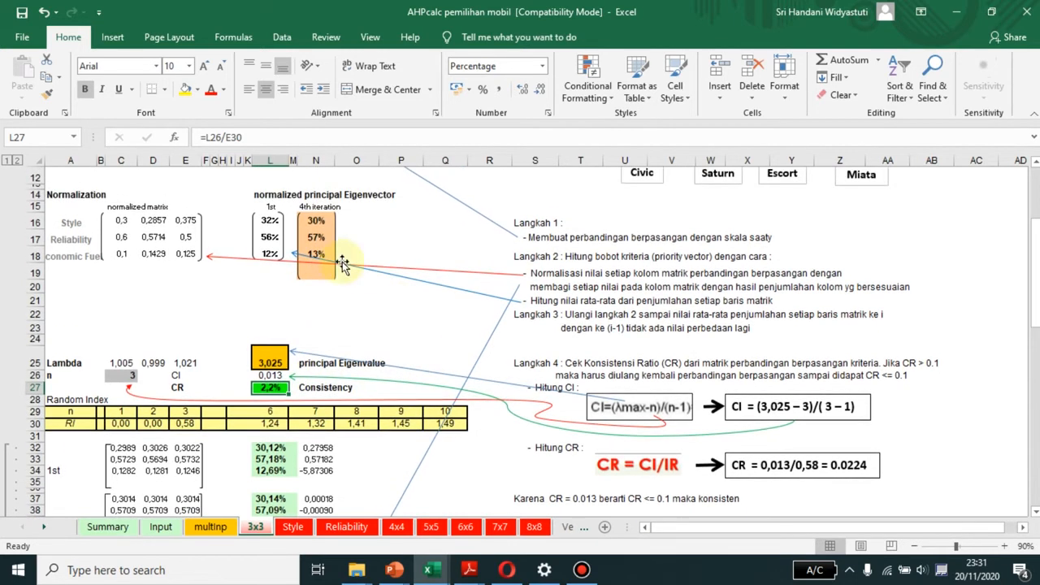
drag(322, 221, 325, 255)
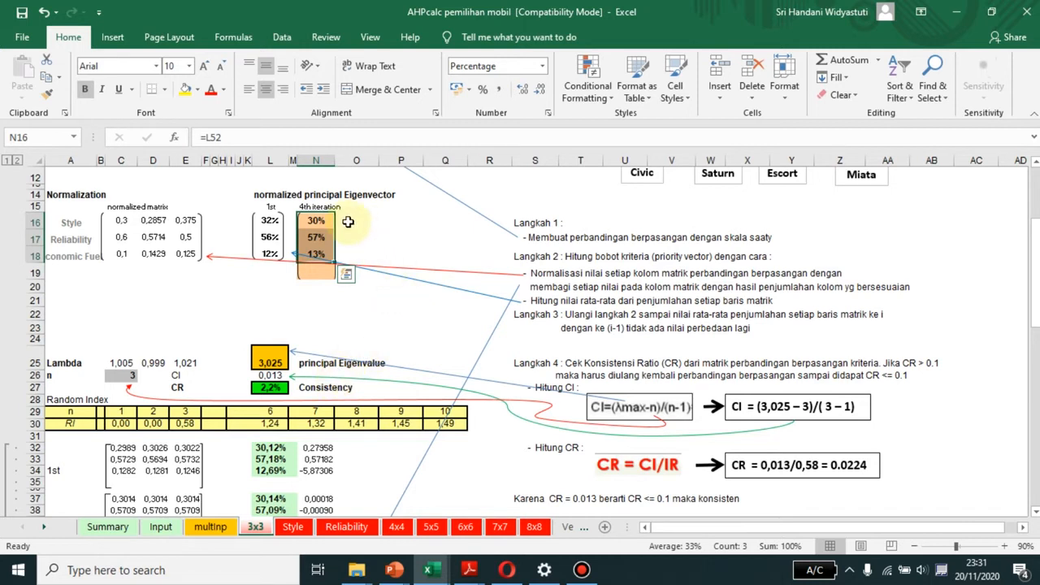
click(270, 387)
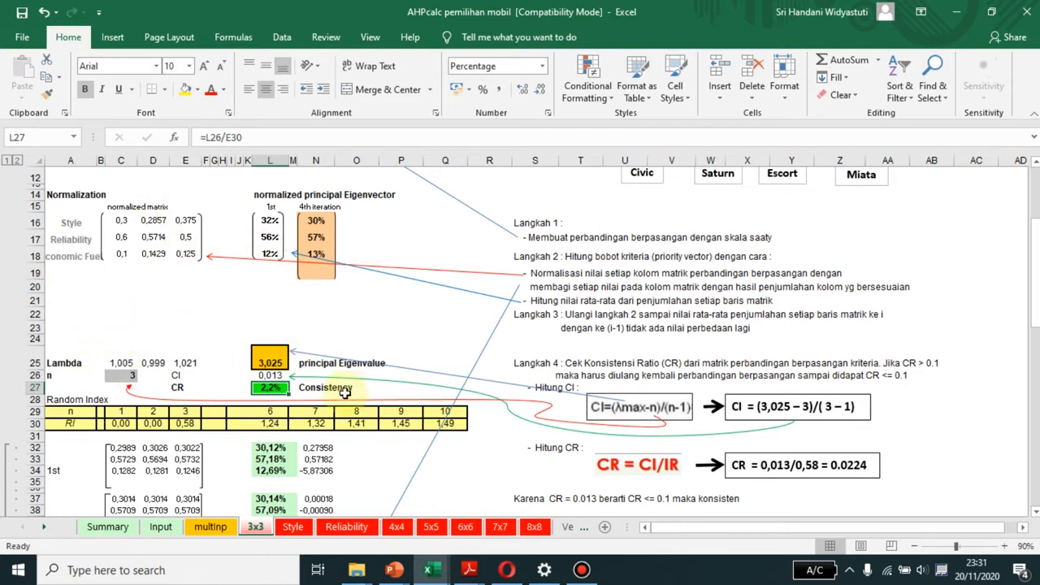
Examine the pairwise comparison judgements between Style, Reliability and Economic Fuel in D4, E4 and E5
scroll(136, 317, up, 4)
click(153, 271)
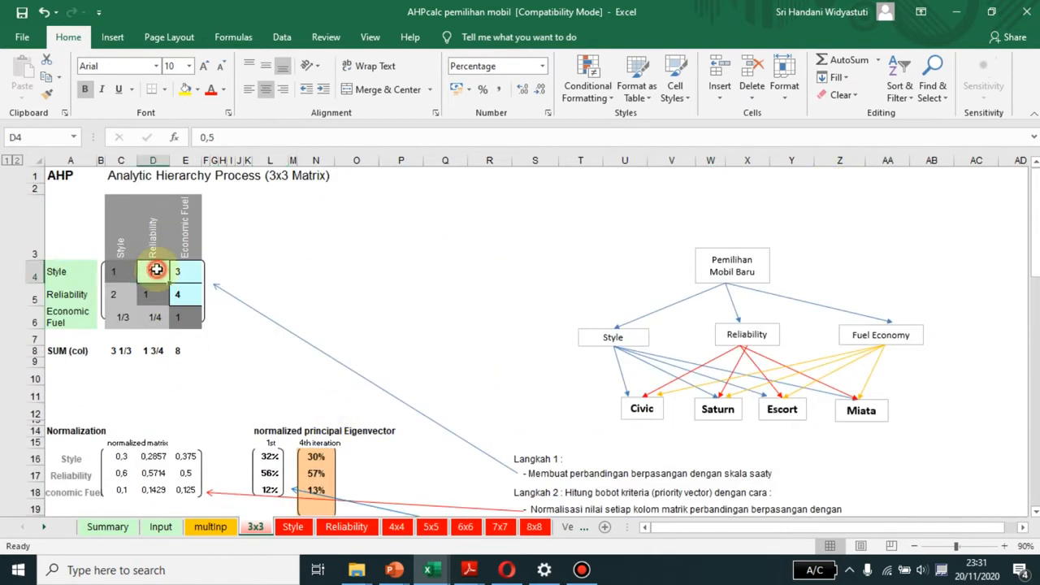
click(181, 272)
click(189, 302)
click(153, 269)
click(187, 270)
click(187, 289)
click(162, 276)
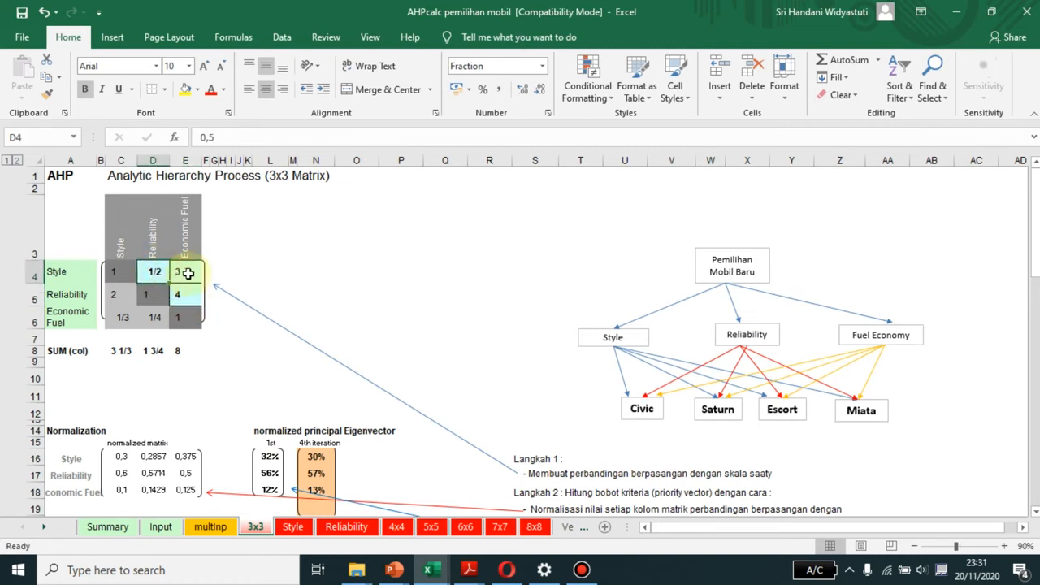
click(186, 274)
click(187, 291)
click(156, 277)
click(187, 291)
click(186, 272)
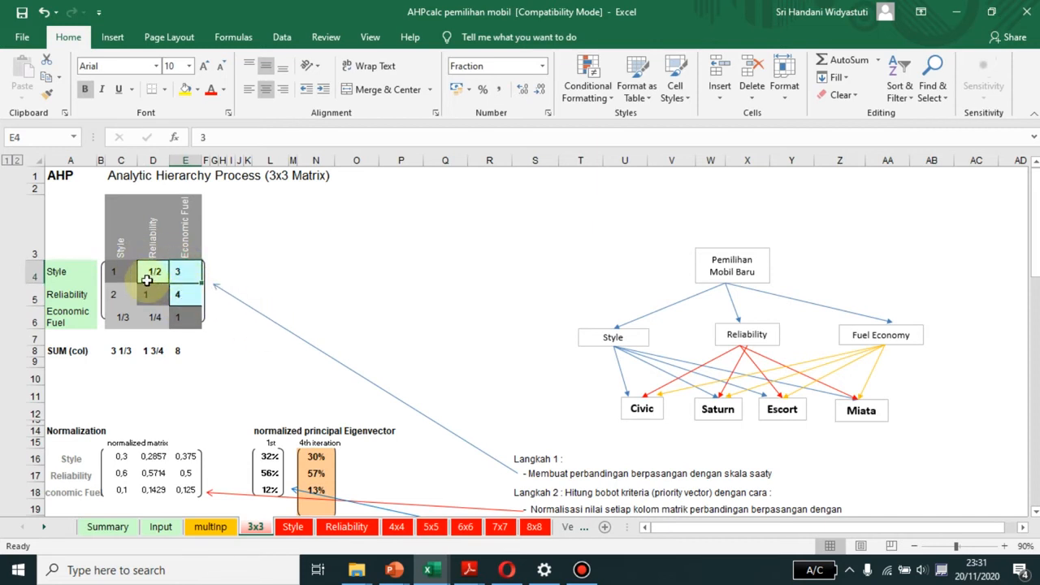
Follow the calculation from the comparison matrix down to the fourth-iteration Reliability weight in L48
scroll(211, 295, down, 1)
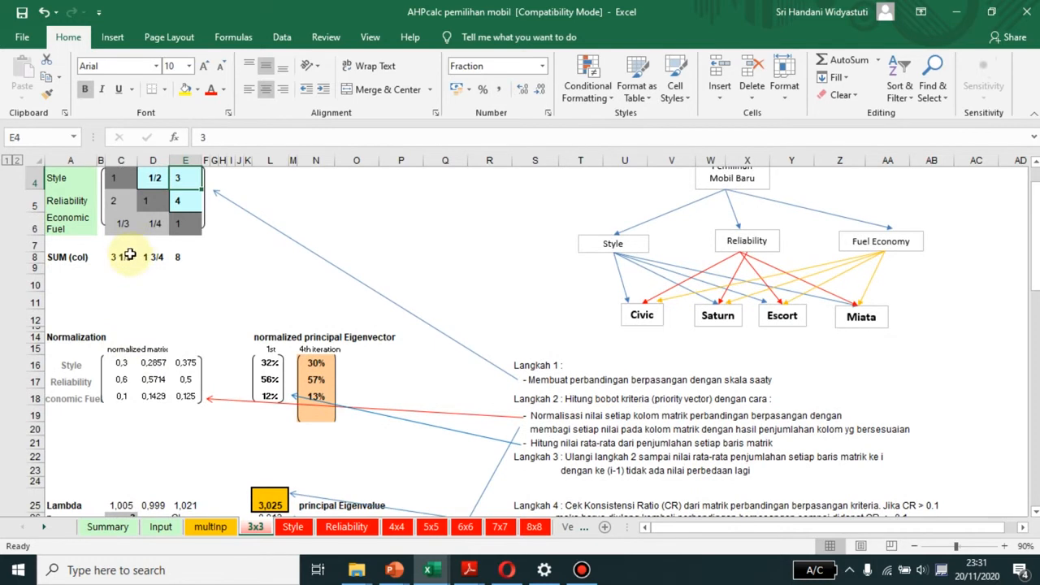
scroll(309, 410, down, 6)
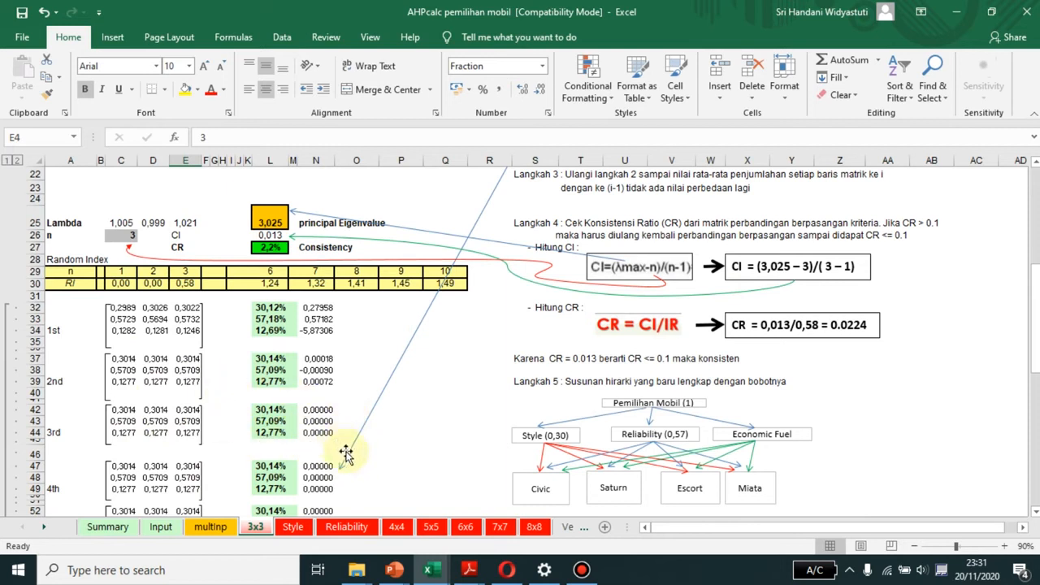
click(283, 478)
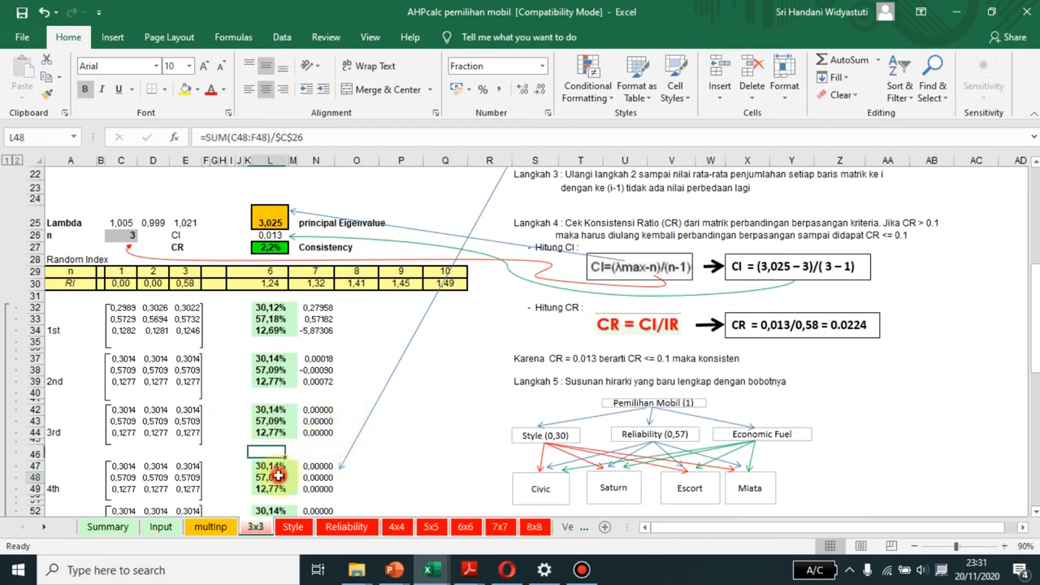
scroll(301, 471, up, 2)
scroll(308, 471, down, 2)
scroll(308, 472, up, 4)
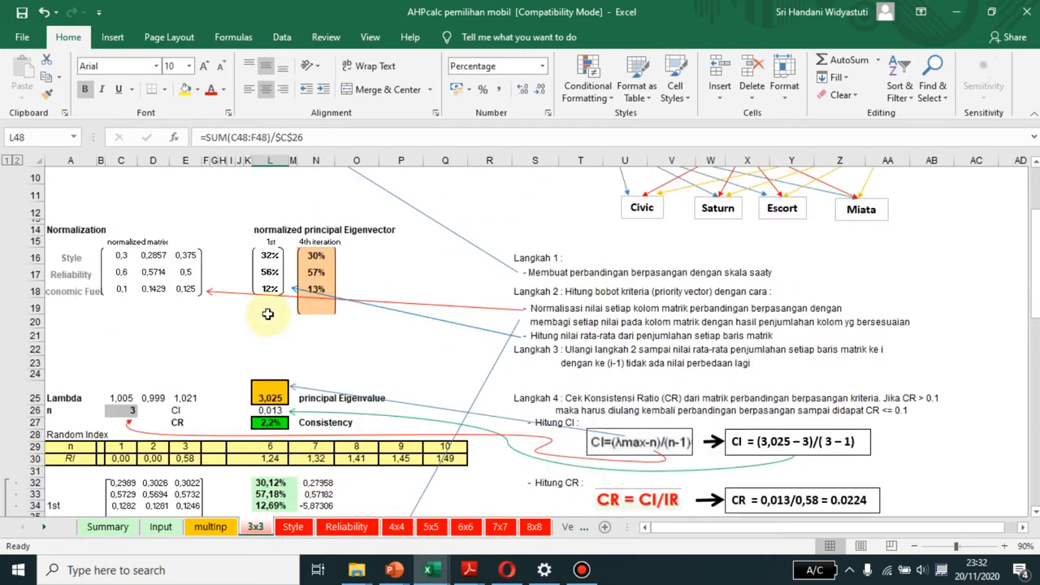
Inspect the final criteria weights for Style, Reliability and Economic Fuel in N16:N18
click(313, 258)
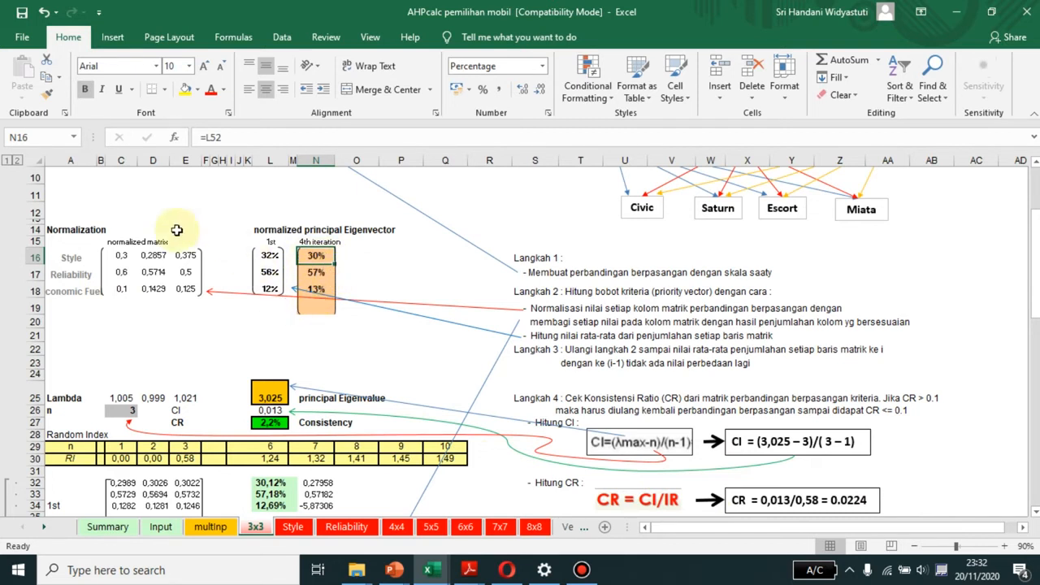
click(361, 257)
drag(310, 253, 326, 297)
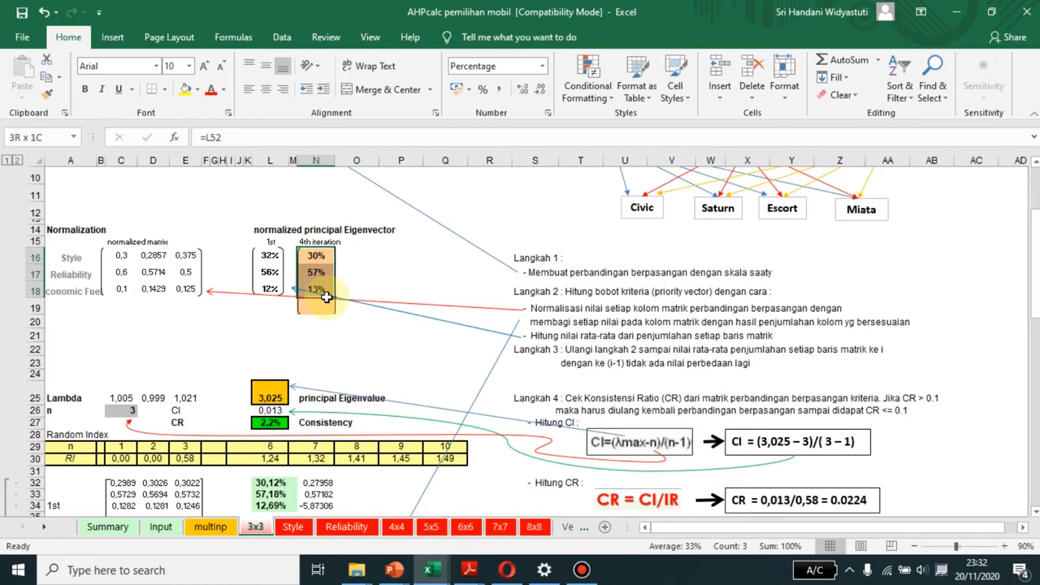
drag(326, 297, 326, 296)
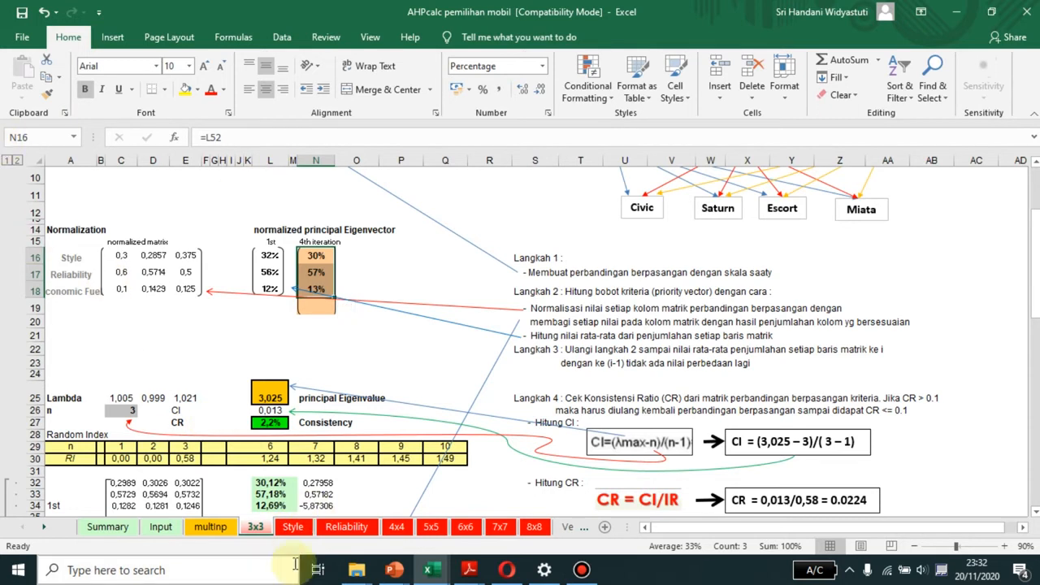
Open the Style sheet and go through the Civic, Saturn, Escort and Miata row labels in A4:A7
click(290, 529)
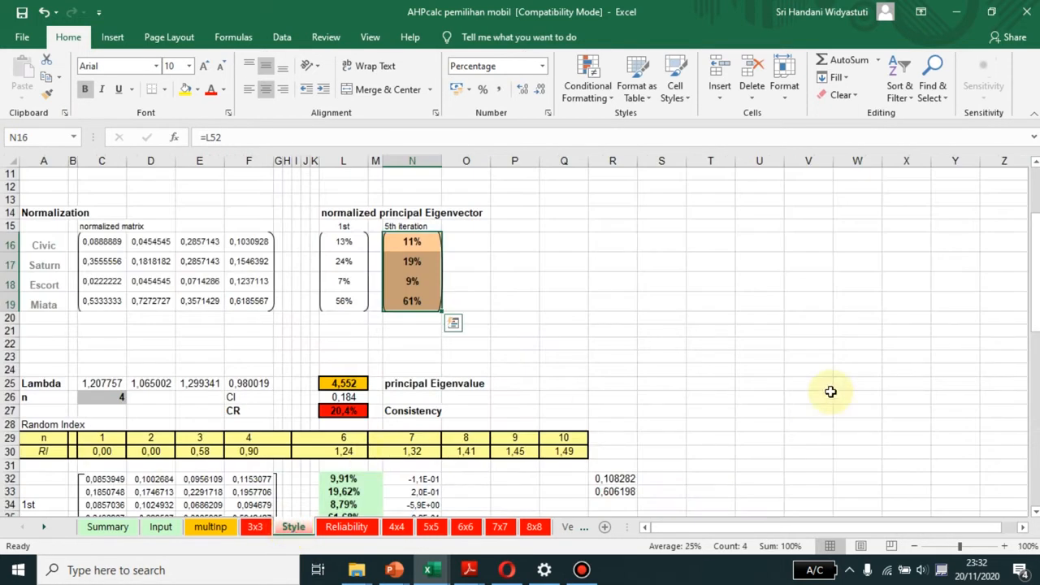
scroll(812, 410, up, 3)
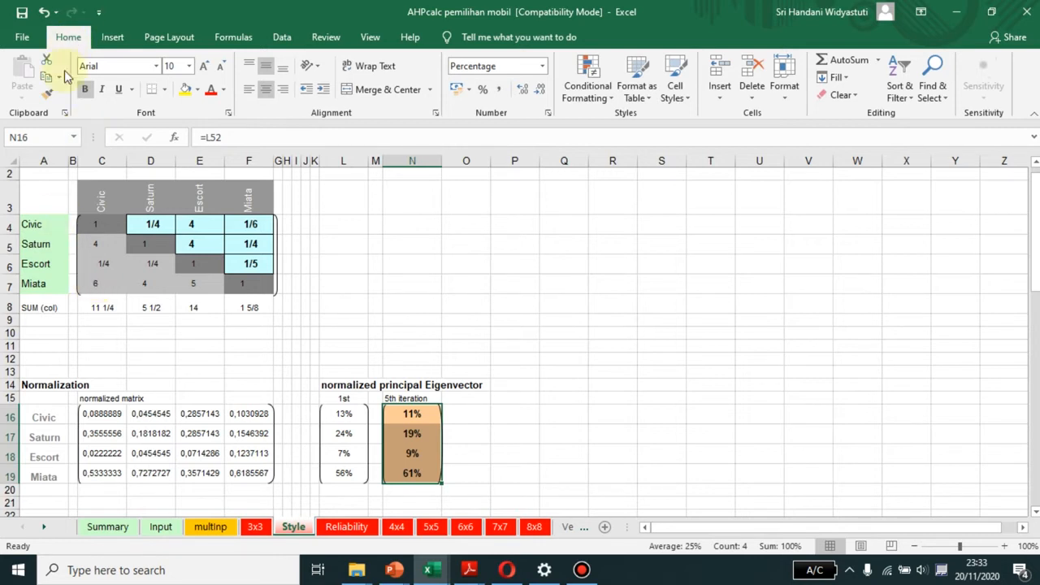
click(26, 225)
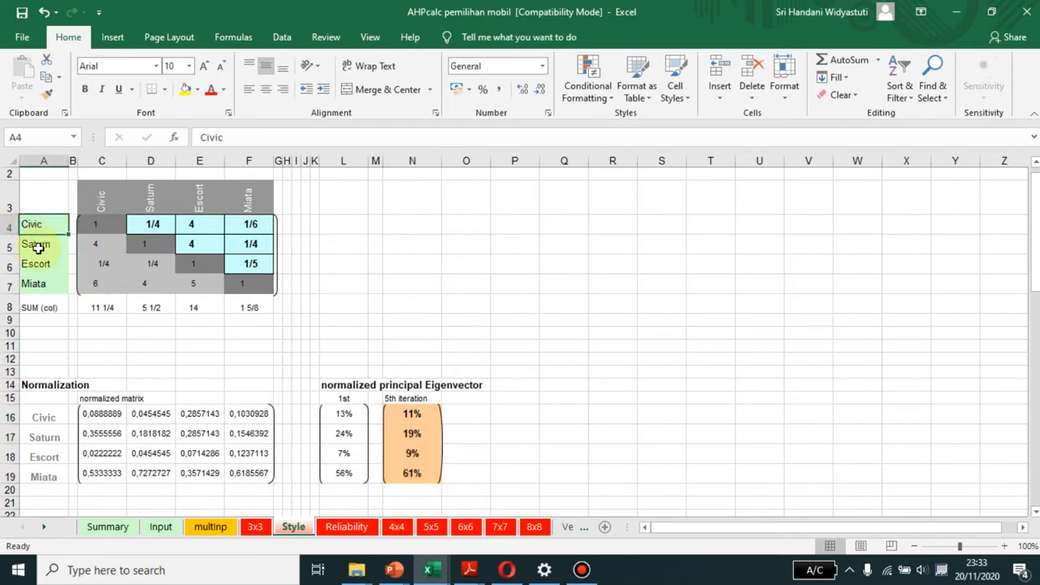
click(32, 243)
click(50, 269)
click(39, 283)
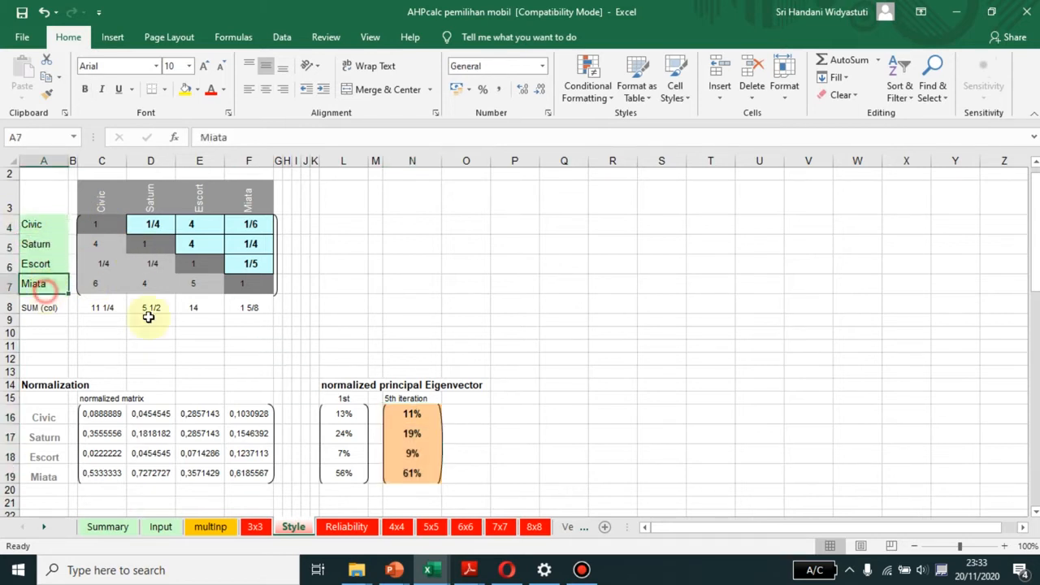
click(47, 225)
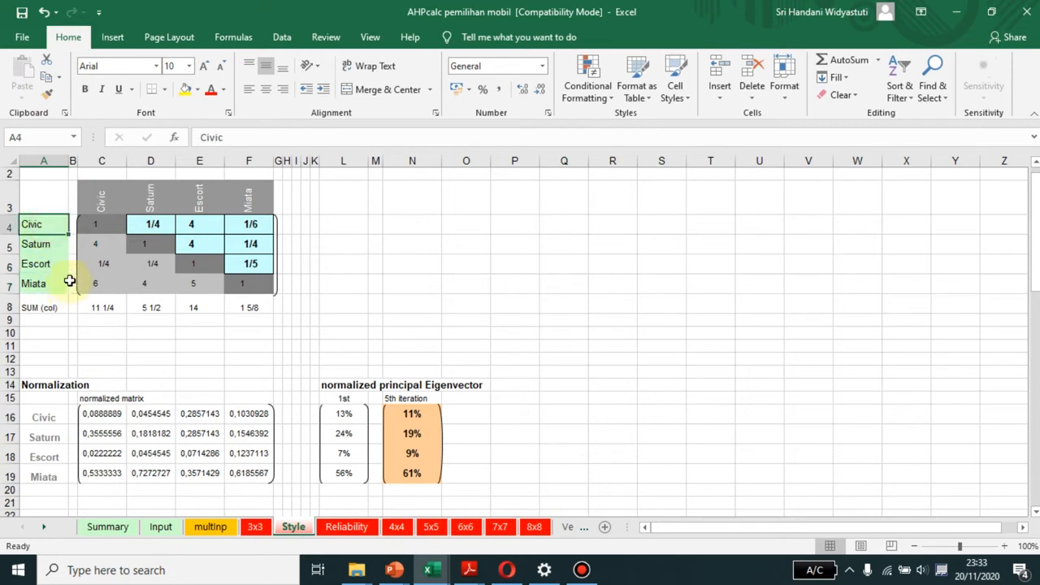
Examine the Civic-versus-Saturn comparison in D4 along with its row and column labels
click(149, 213)
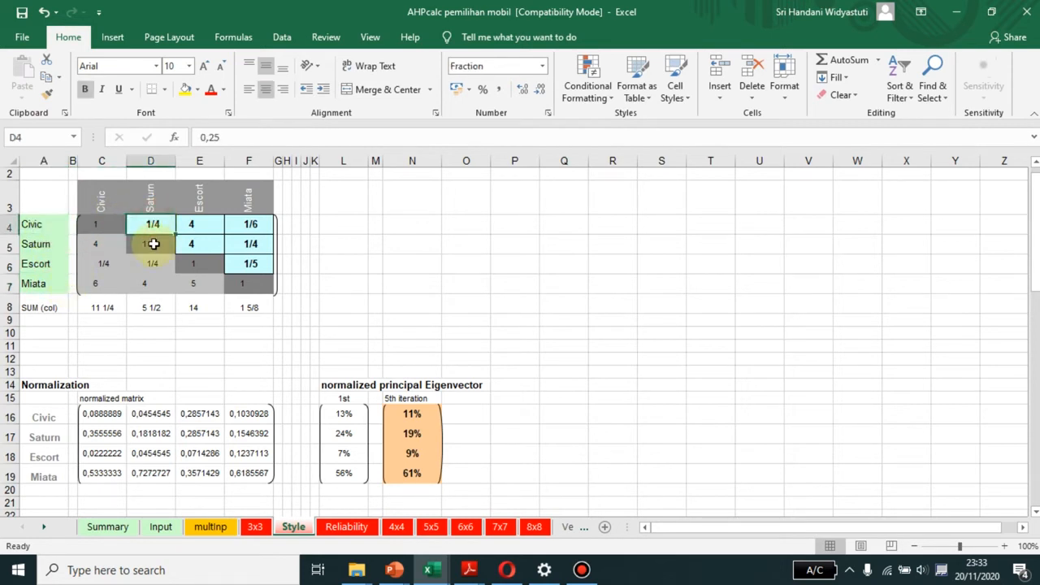
click(144, 202)
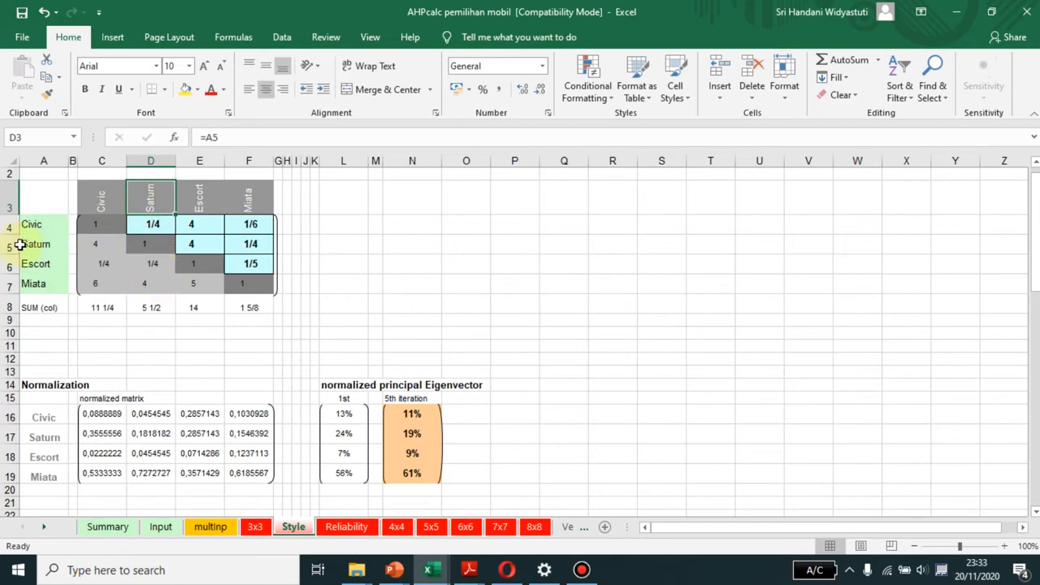
click(19, 244)
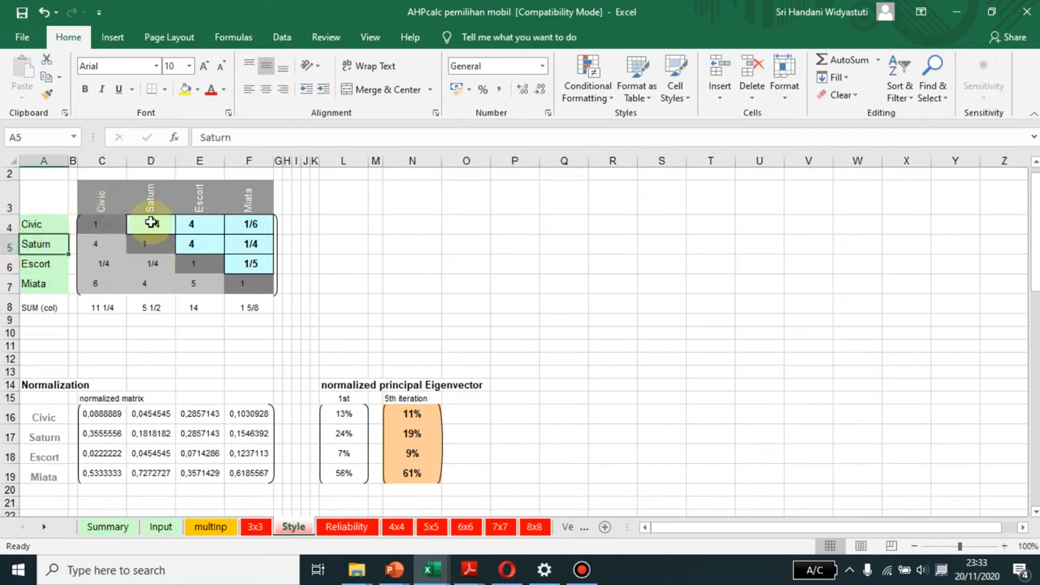
drag(157, 237, 151, 224)
click(151, 223)
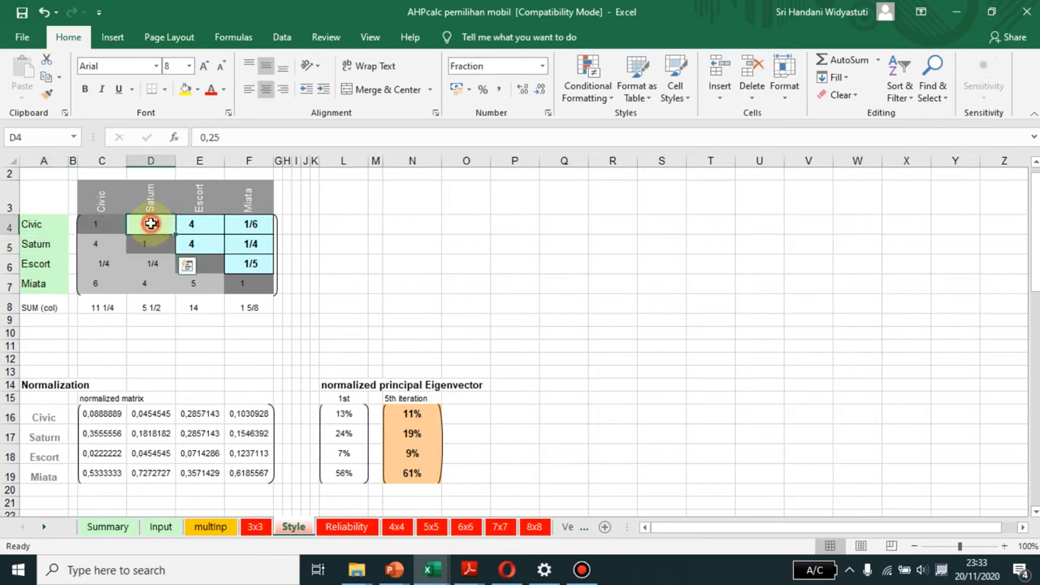
click(64, 222)
click(149, 206)
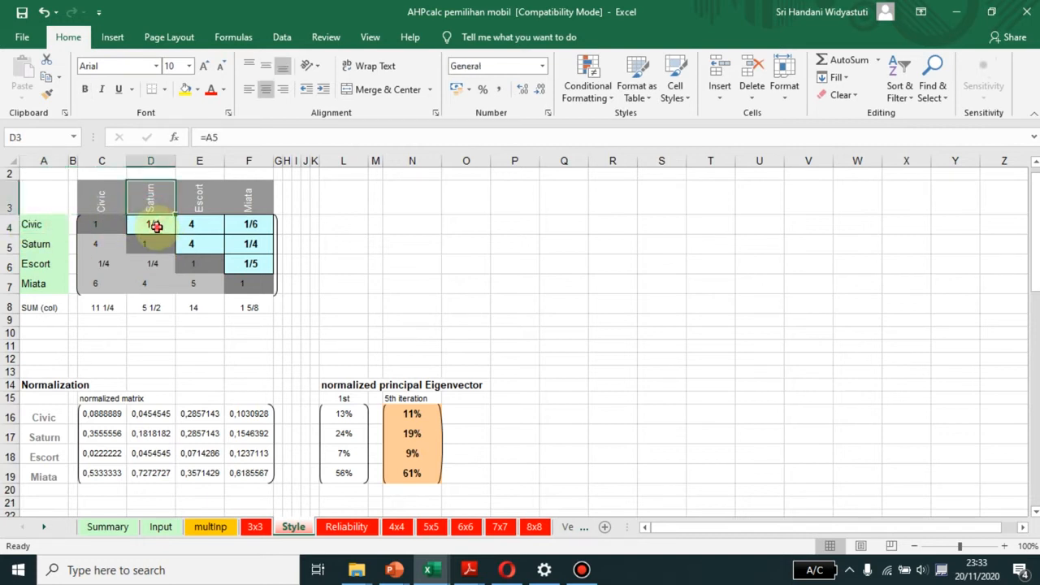
click(152, 224)
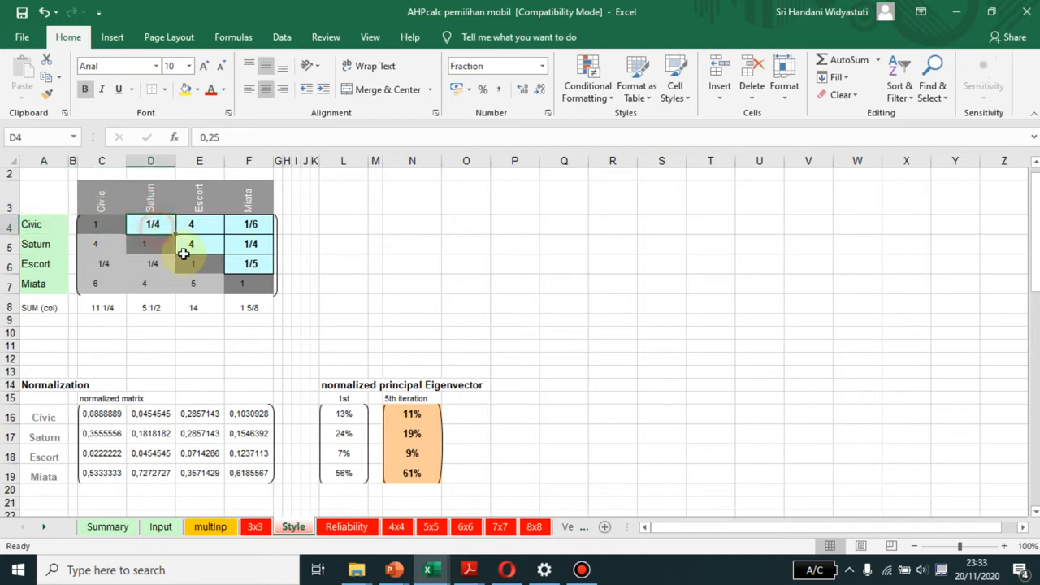
Examine the Civic-versus-Escort comparison in E4 and the Civic-versus-Miata comparison in F4 with their row and column labels
click(42, 226)
click(200, 202)
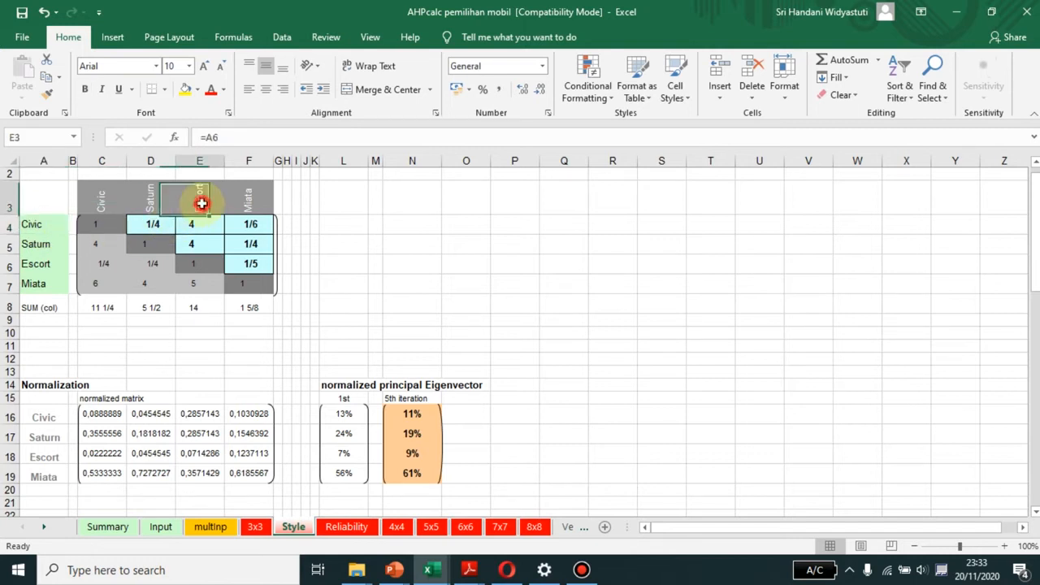
click(204, 227)
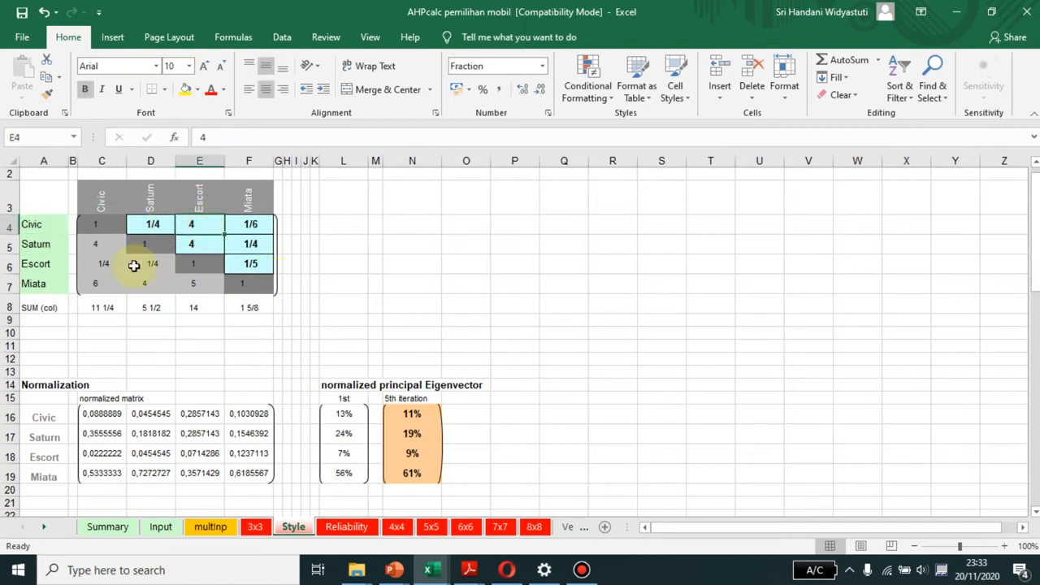
click(25, 224)
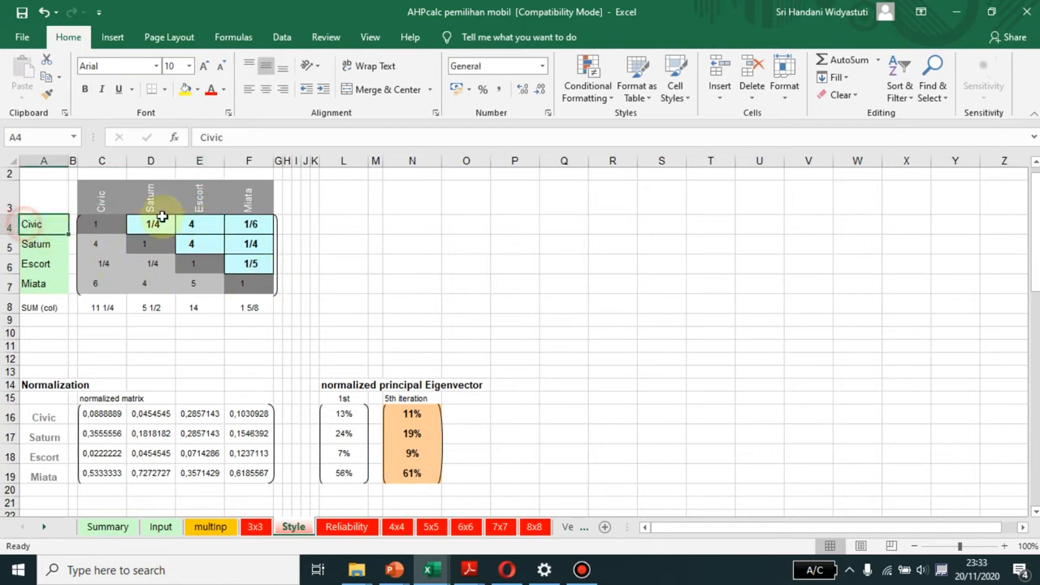
click(252, 202)
click(242, 231)
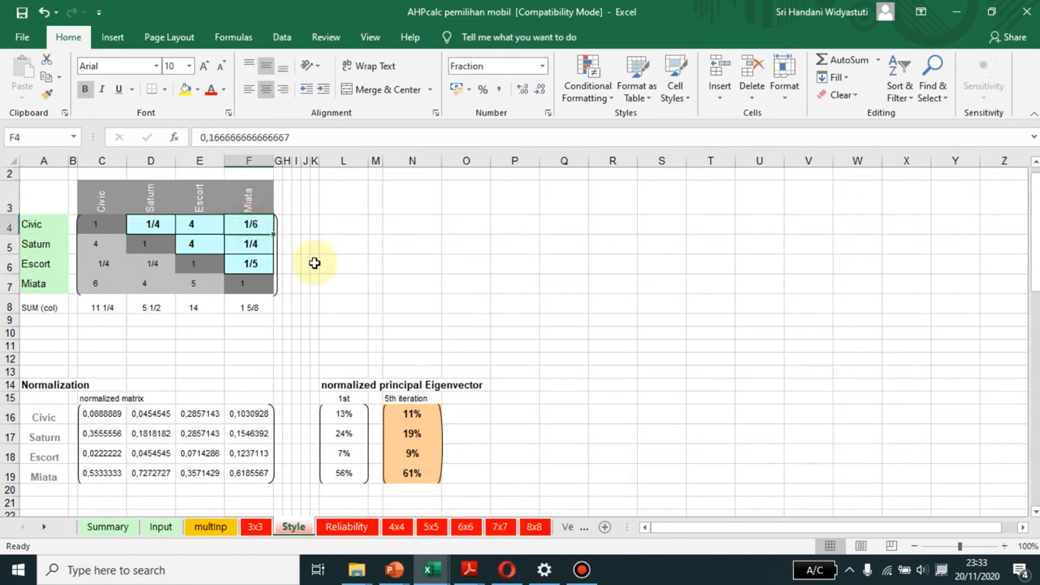
Compare the Saturn-versus-Civic reciprocal formula in C5 with its source value in D4
click(30, 247)
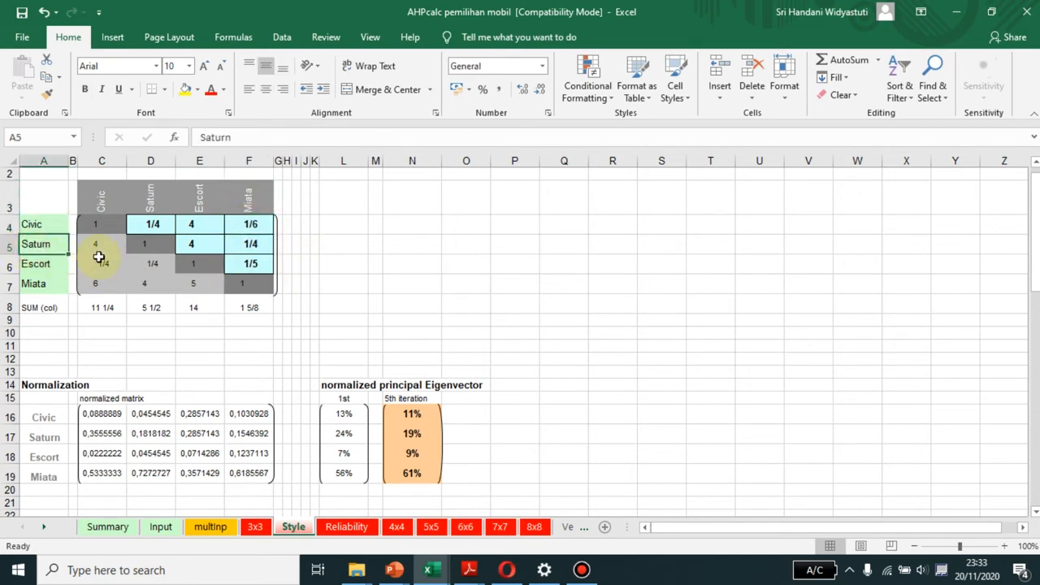
click(101, 247)
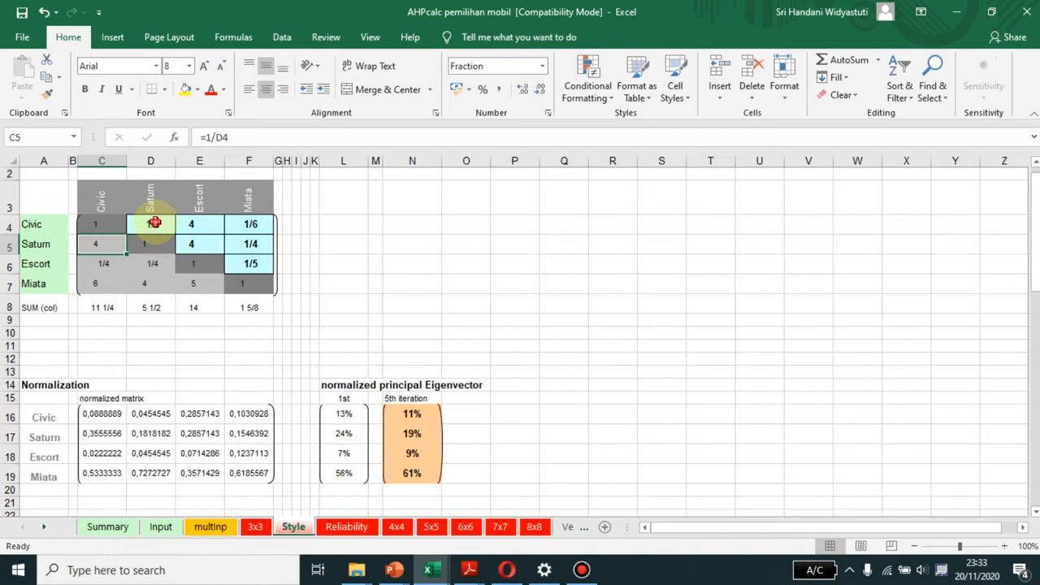
click(152, 222)
click(110, 247)
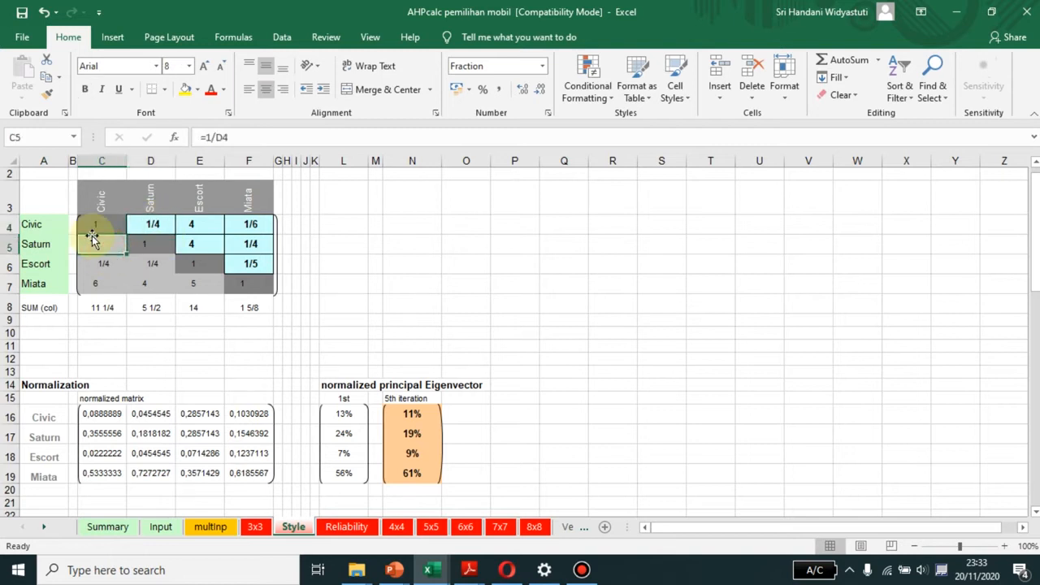
Examine Saturn's comparisons with Escort and Miata in E5 and F5, and the Escort-versus-Miata comparison in F6
click(25, 247)
click(210, 246)
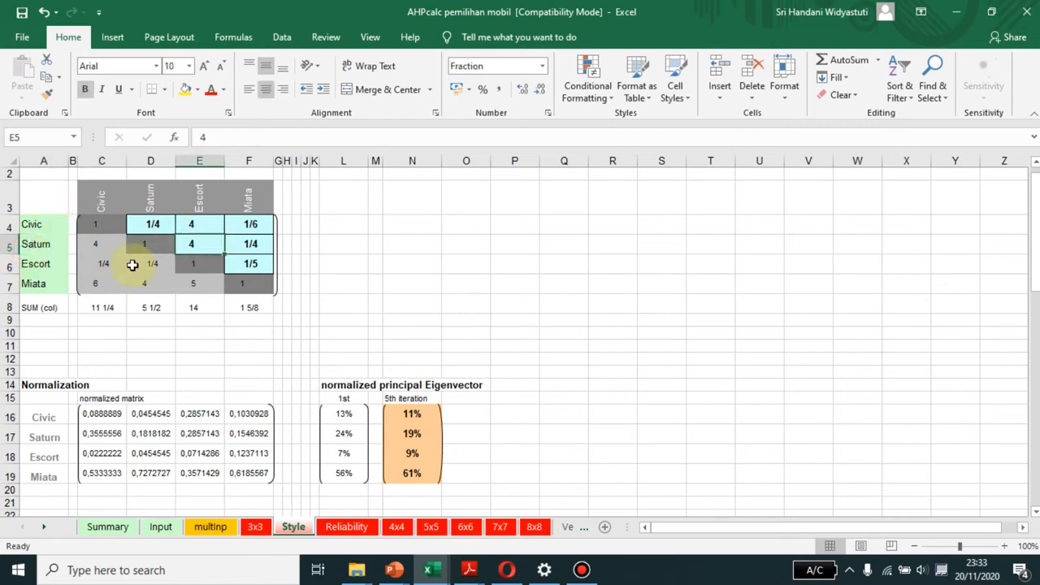
click(47, 243)
click(244, 248)
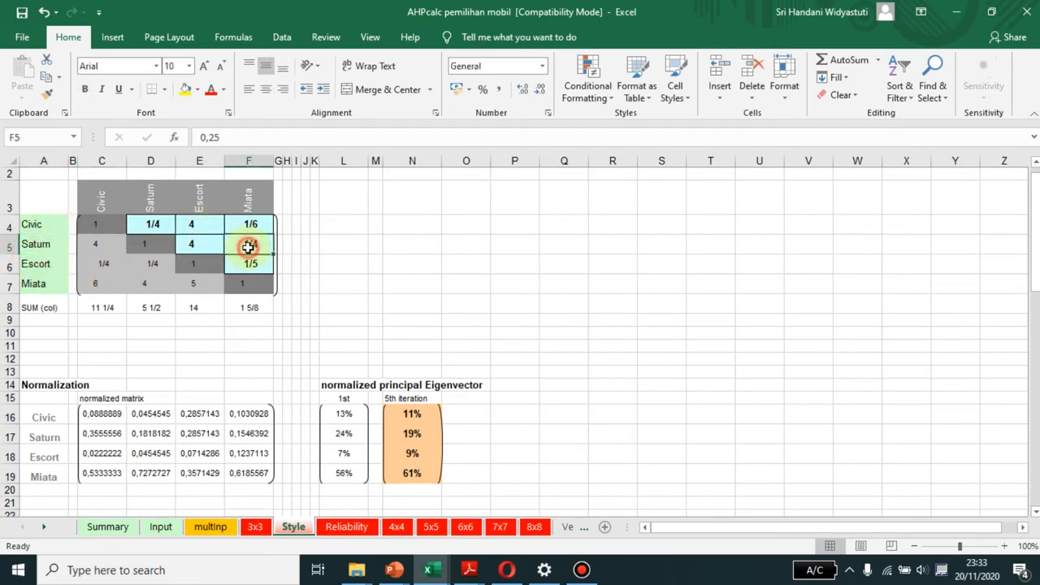
click(30, 265)
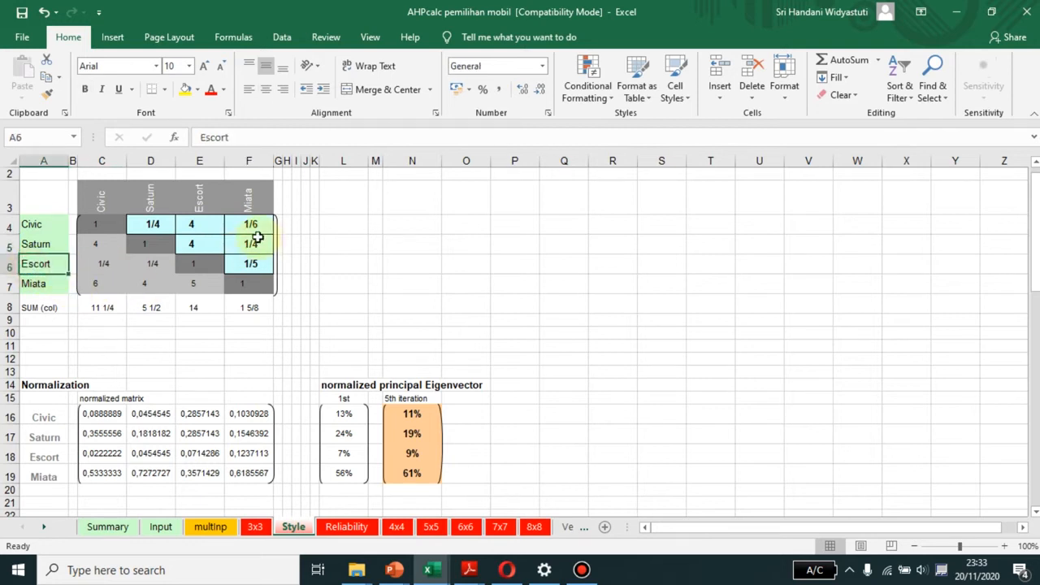
click(256, 264)
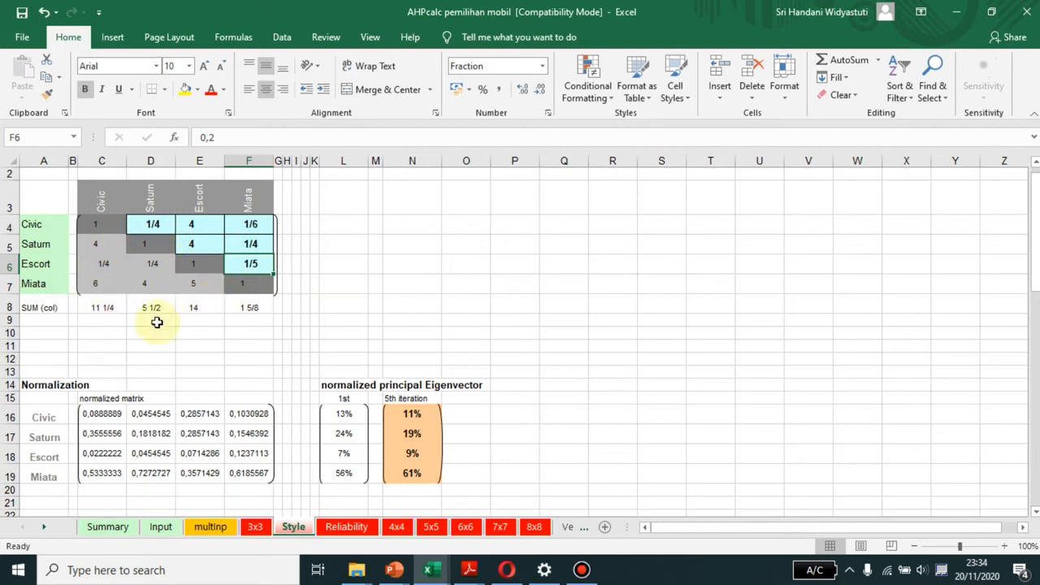
Review all the pairwise judgments above the matrix diagonal, covering D4, E4, F4, F5, F6 and E5
click(152, 224)
click(195, 224)
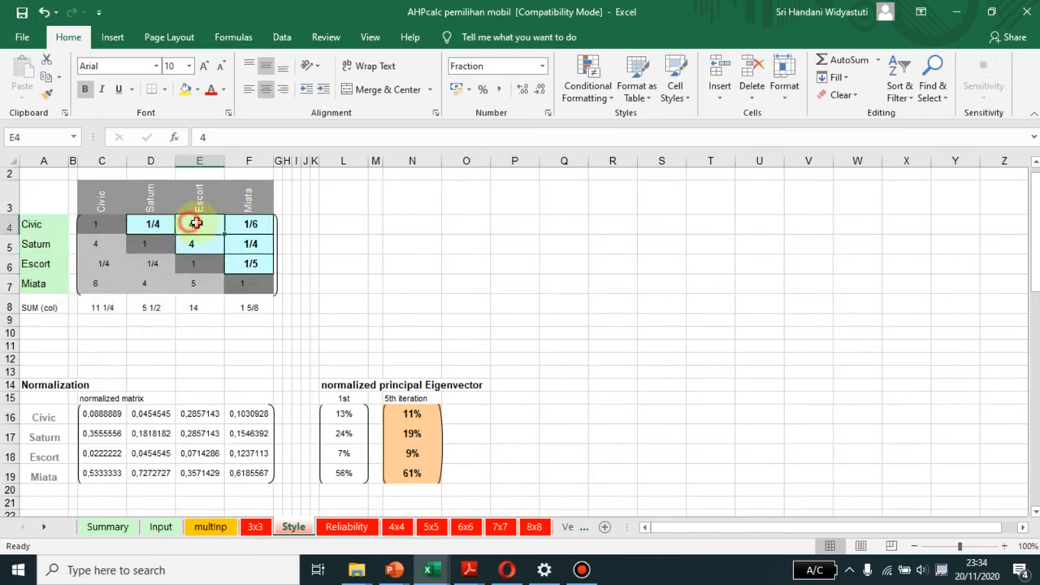
click(253, 222)
click(254, 244)
click(253, 263)
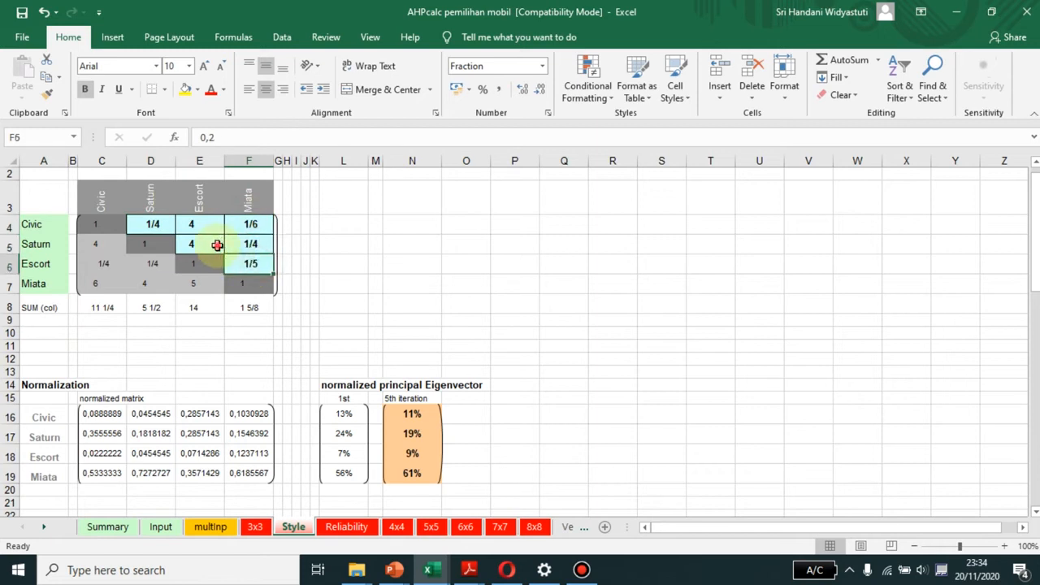
click(217, 245)
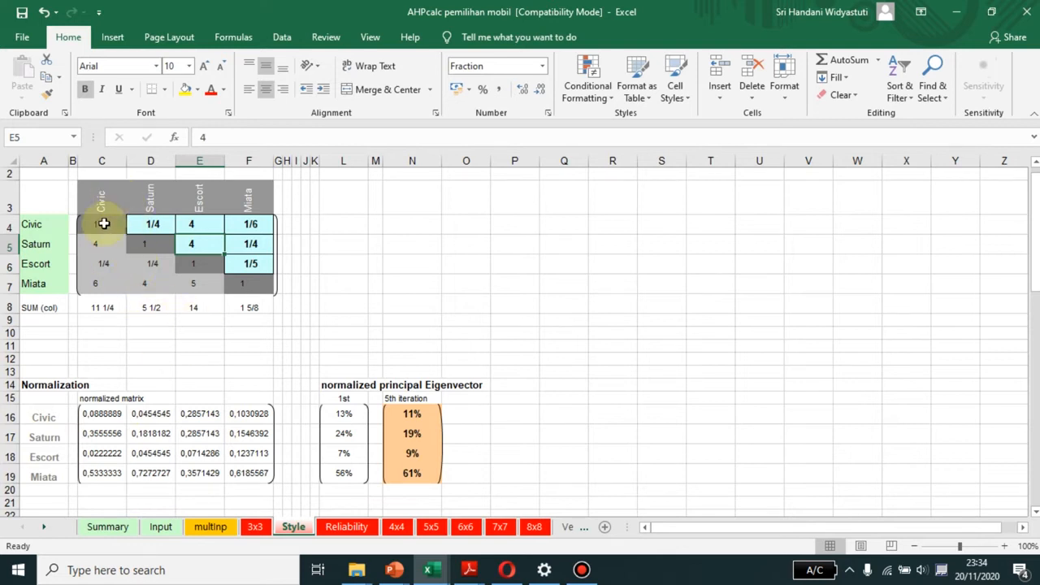
Trace the Civic column values C4:C7 down to their column sum formula in C8
drag(98, 224, 100, 286)
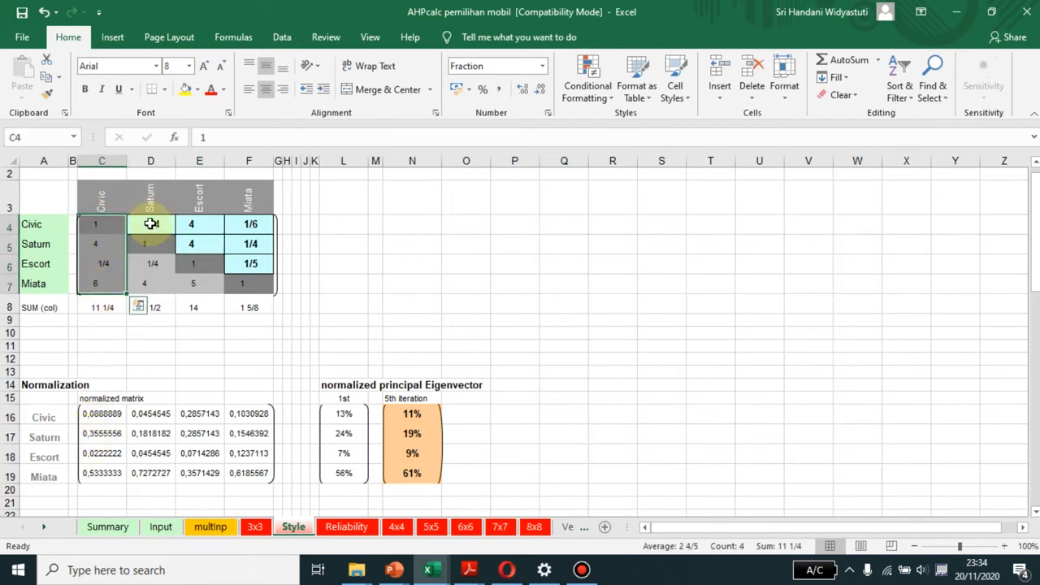
click(103, 317)
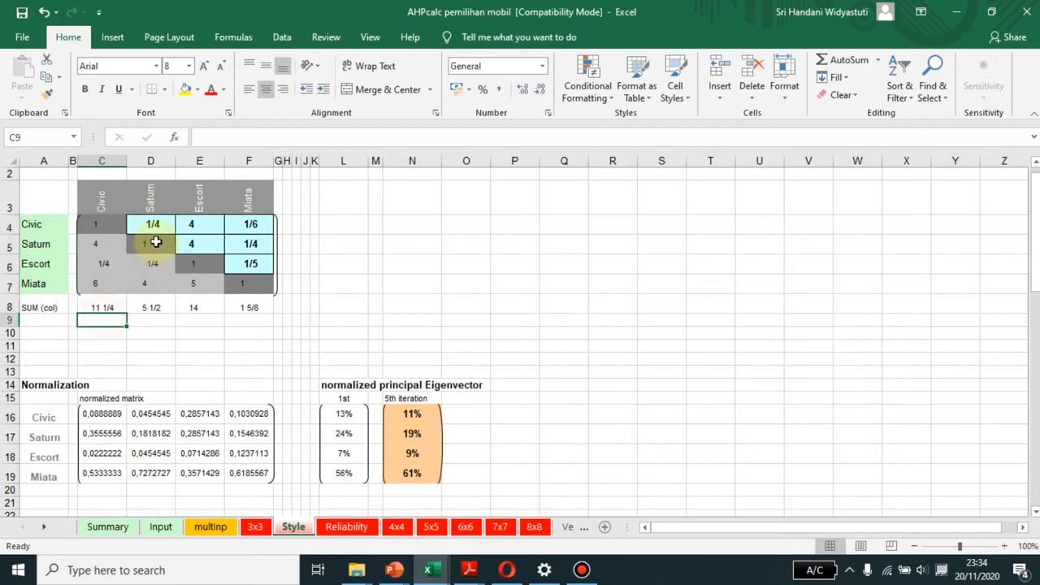
drag(91, 225, 94, 284)
click(96, 312)
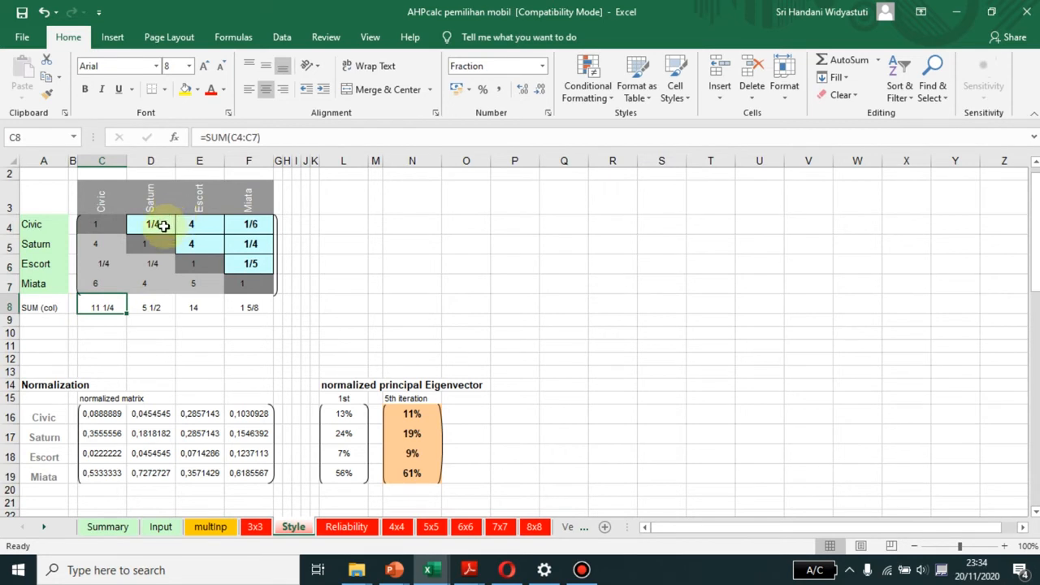
Trace the Saturn, Escort and Miata columns down to their sums in row 8, and inspect the Miata sum formula in F8
drag(156, 221, 151, 286)
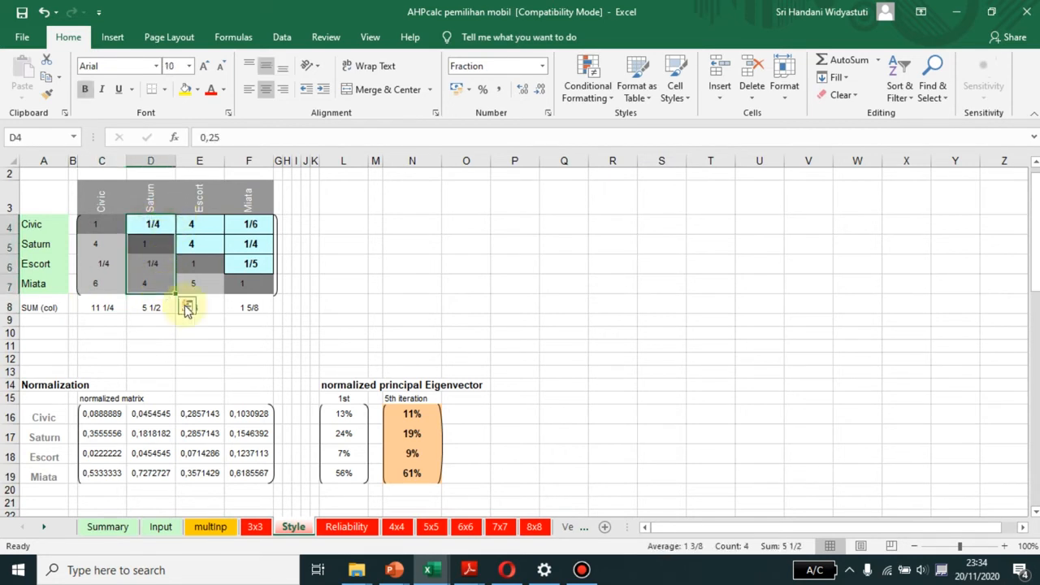
drag(211, 222, 196, 309)
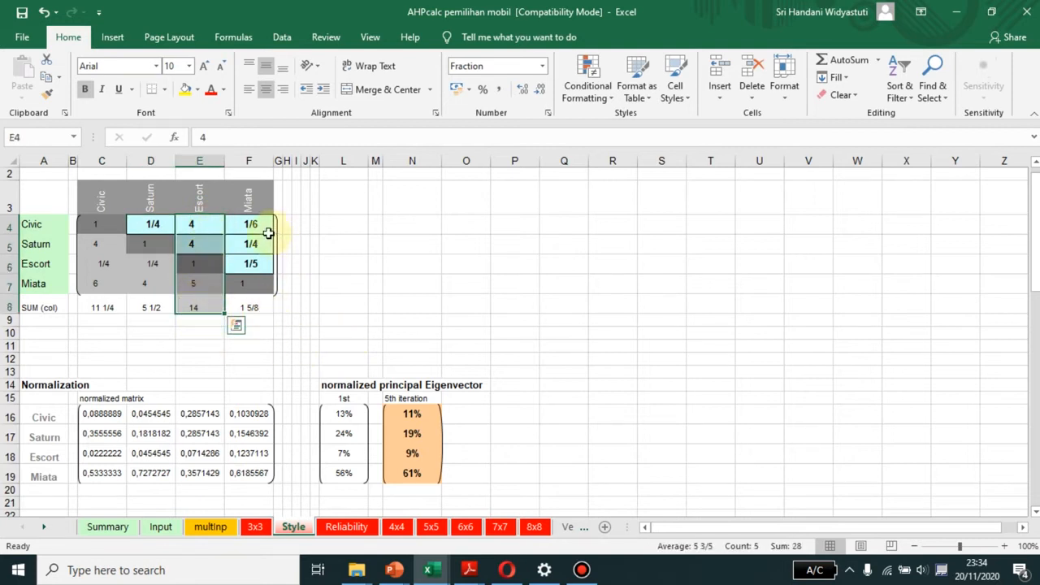
click(294, 284)
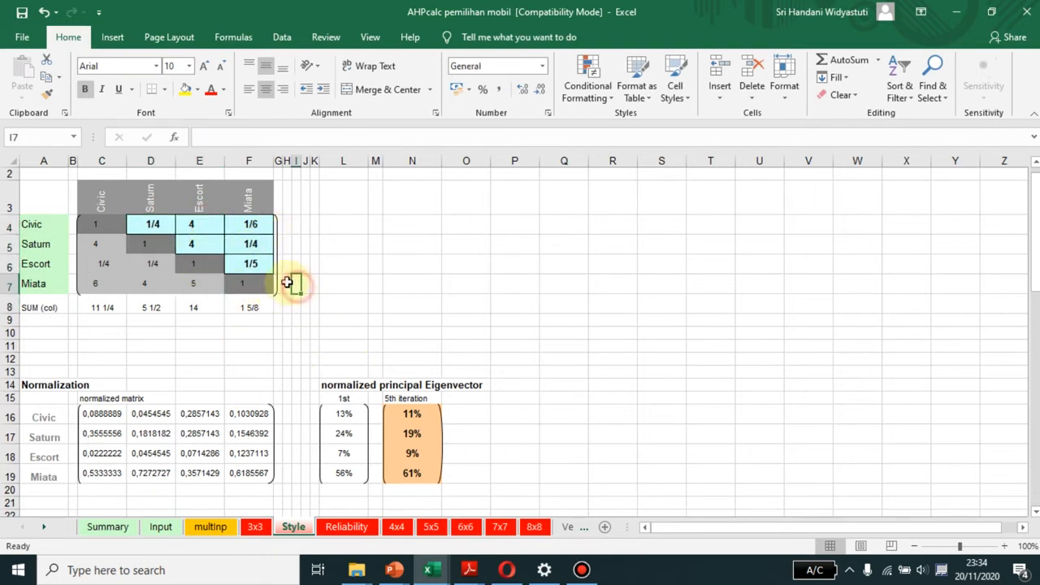
click(251, 226)
drag(252, 226, 259, 309)
click(253, 307)
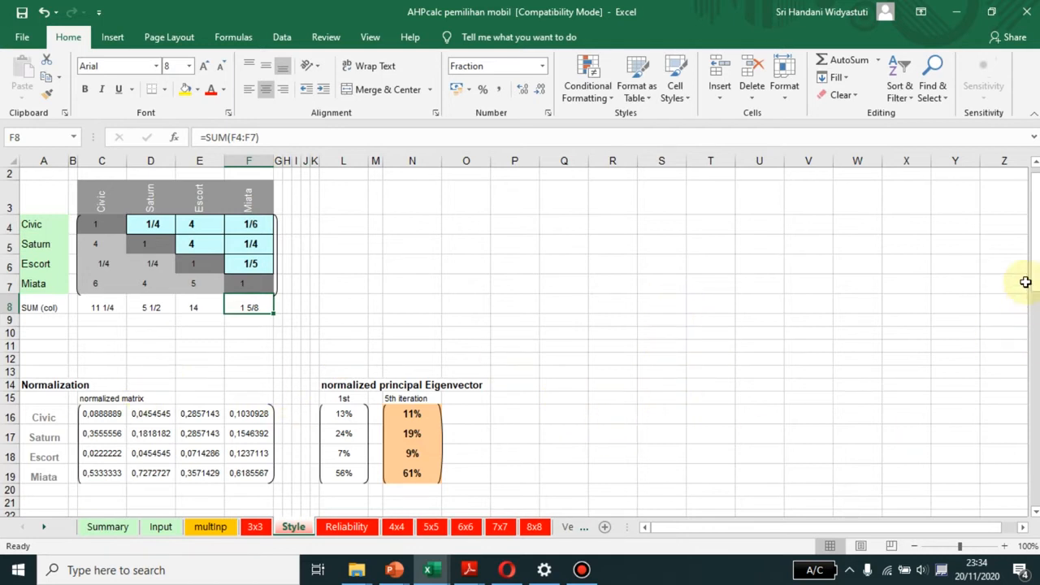
Inspect the normalized Civic value in C16 and trace its formula to the matrix value in C4 and the column sum in C8
drag(1036, 252, 1037, 251)
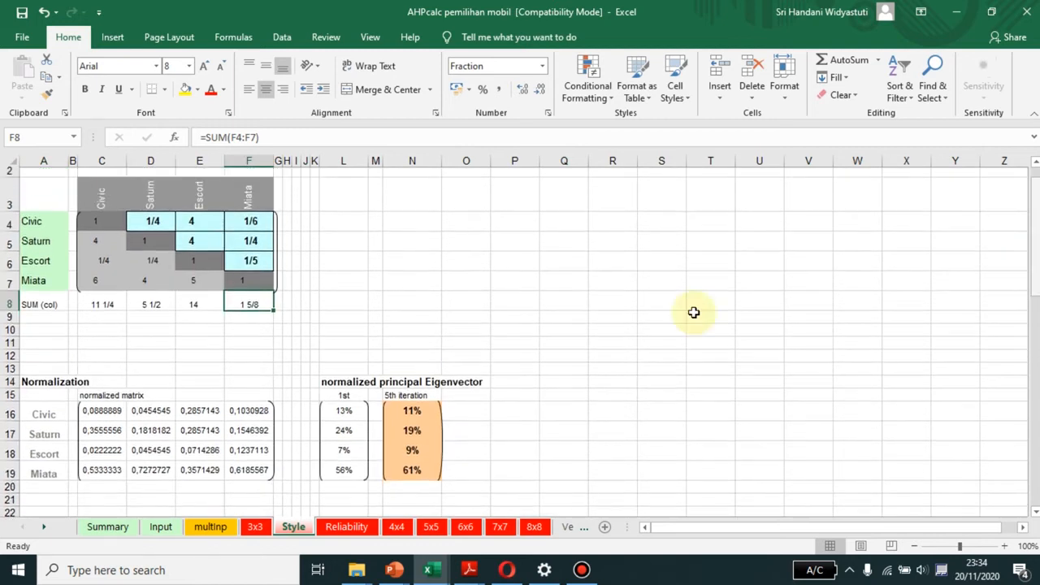
click(100, 401)
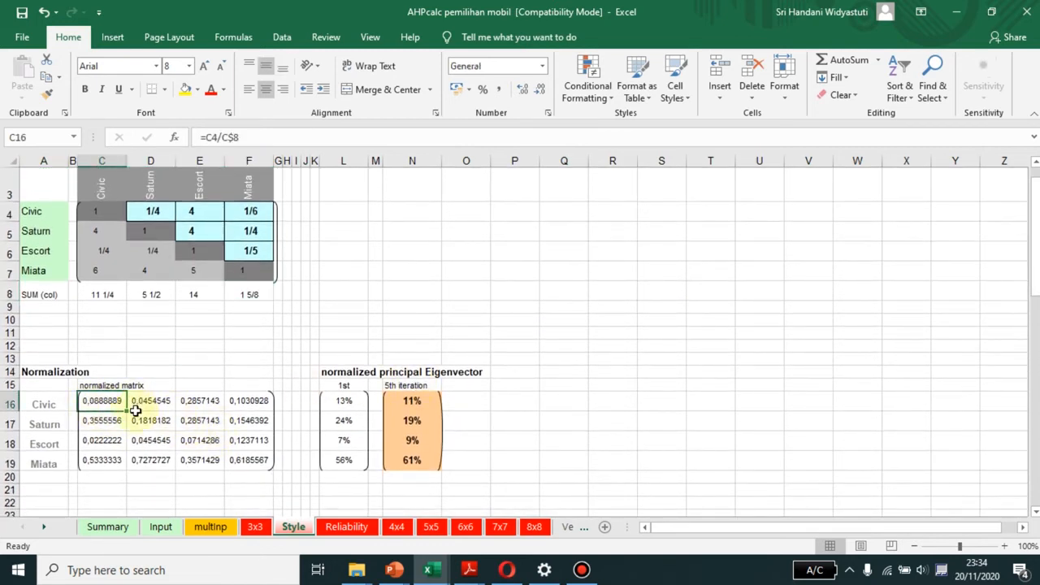
click(95, 214)
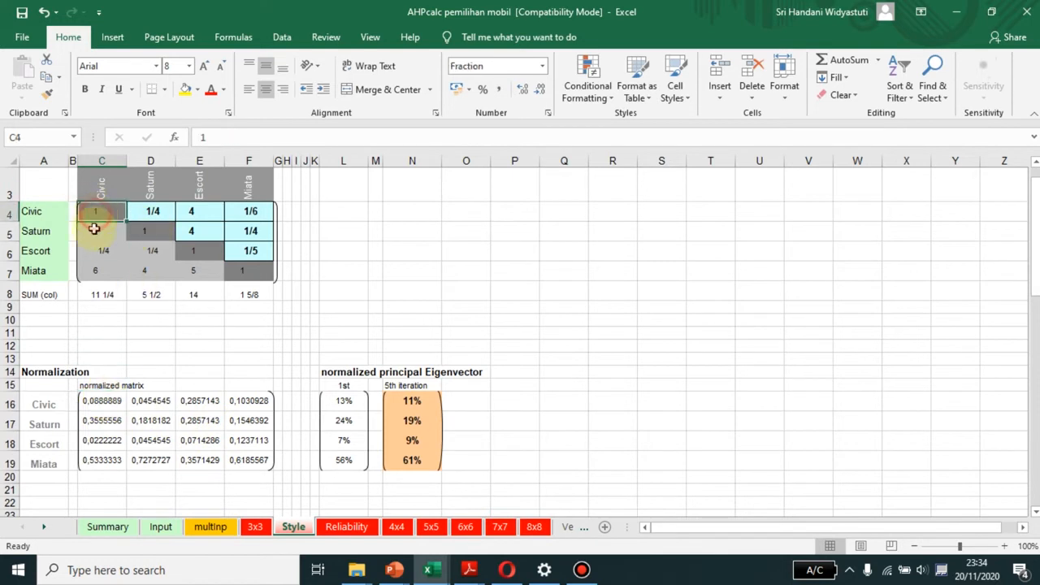
click(89, 296)
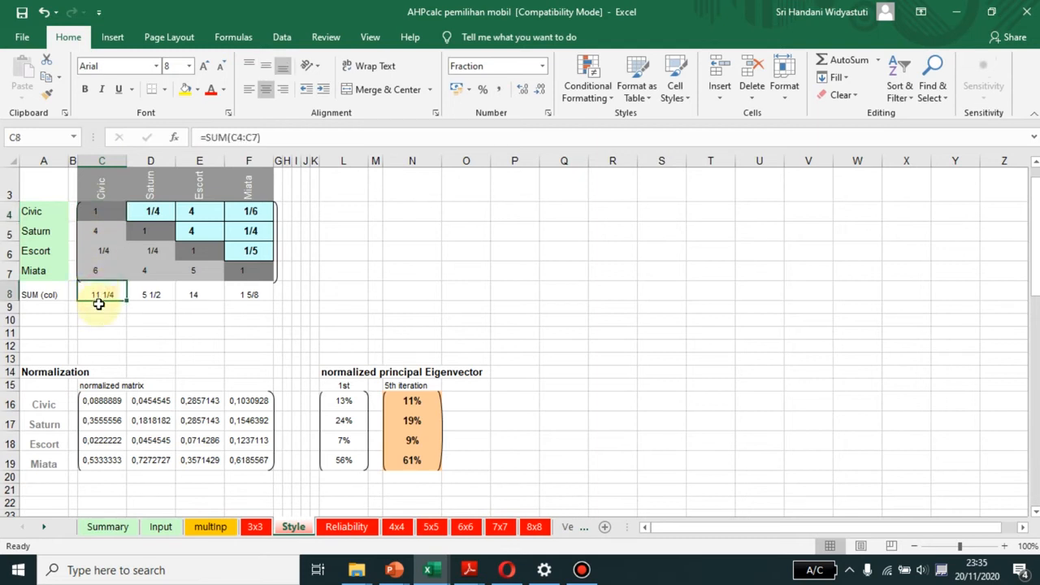
click(105, 404)
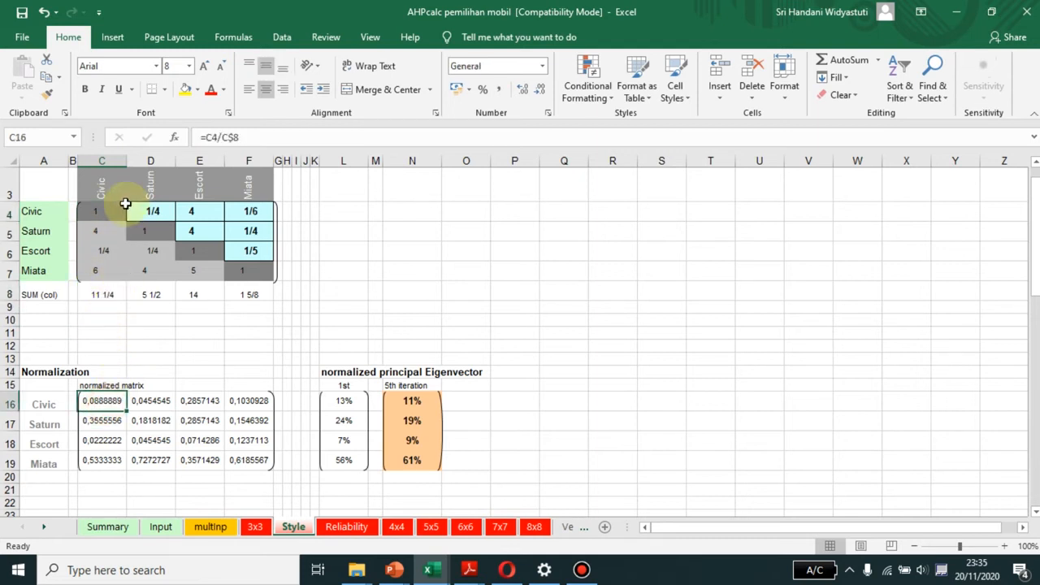
click(100, 208)
click(101, 296)
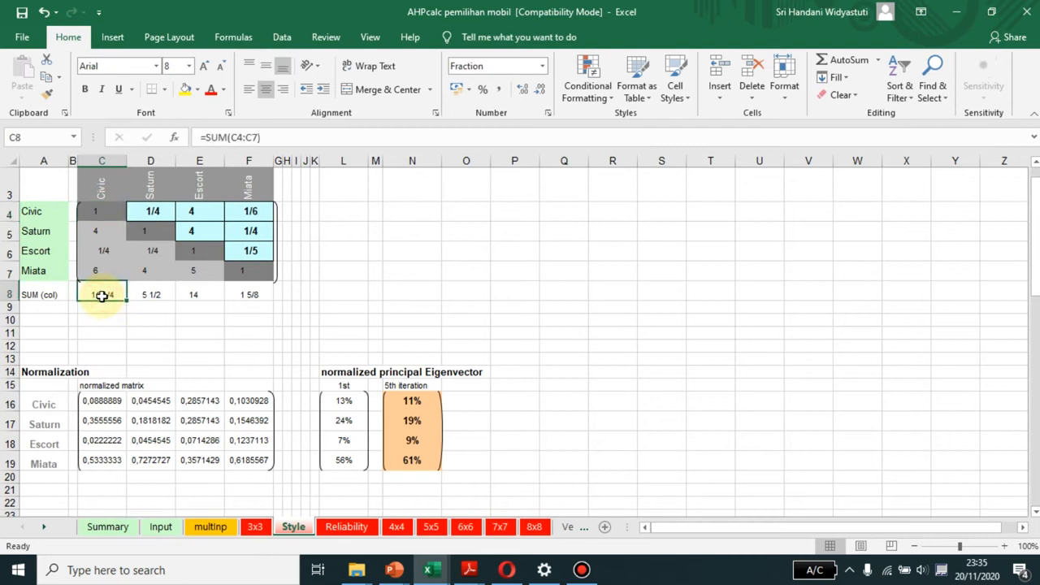
click(94, 401)
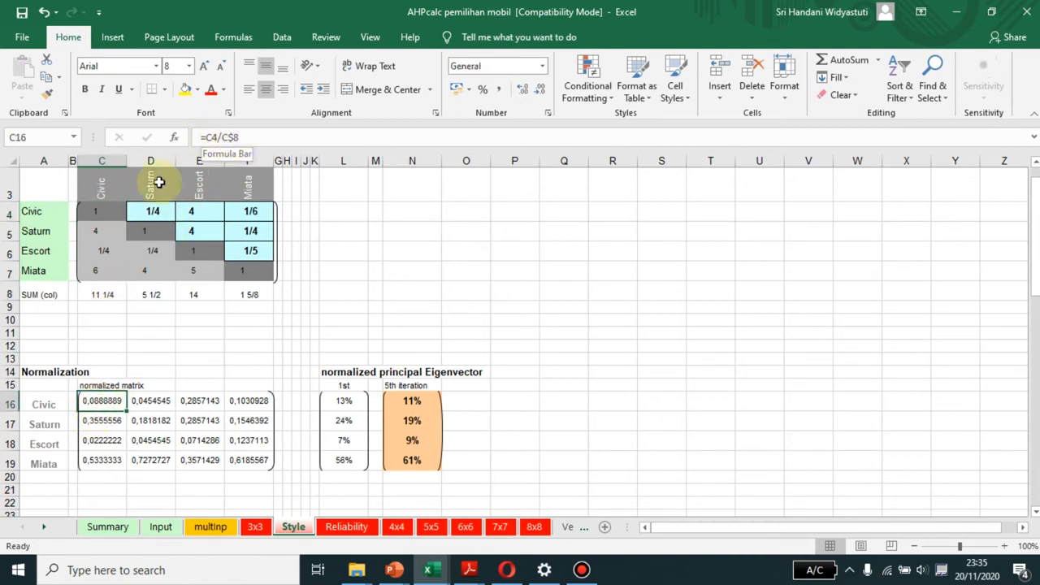
click(97, 210)
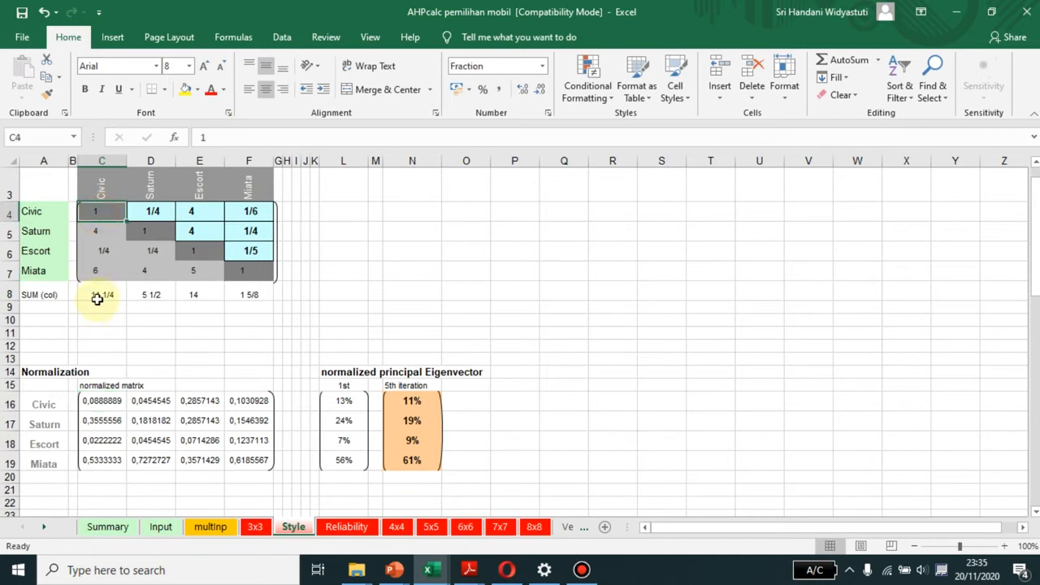
click(96, 297)
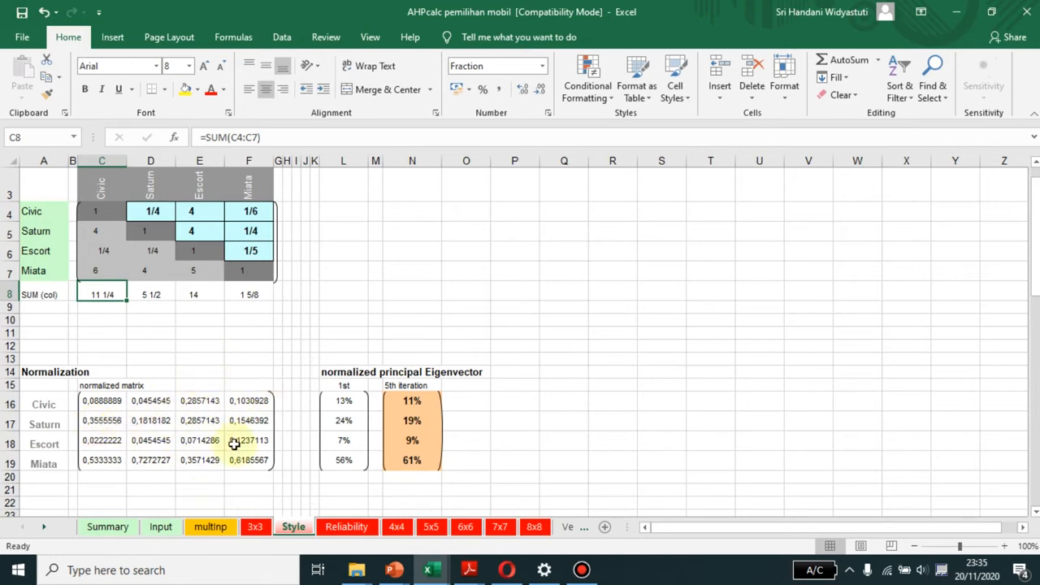
Trace the first eigenvector formula in L16 to normalized row C16:F16 and n in C26, and highlight the first-iteration weights L16:L19
click(340, 403)
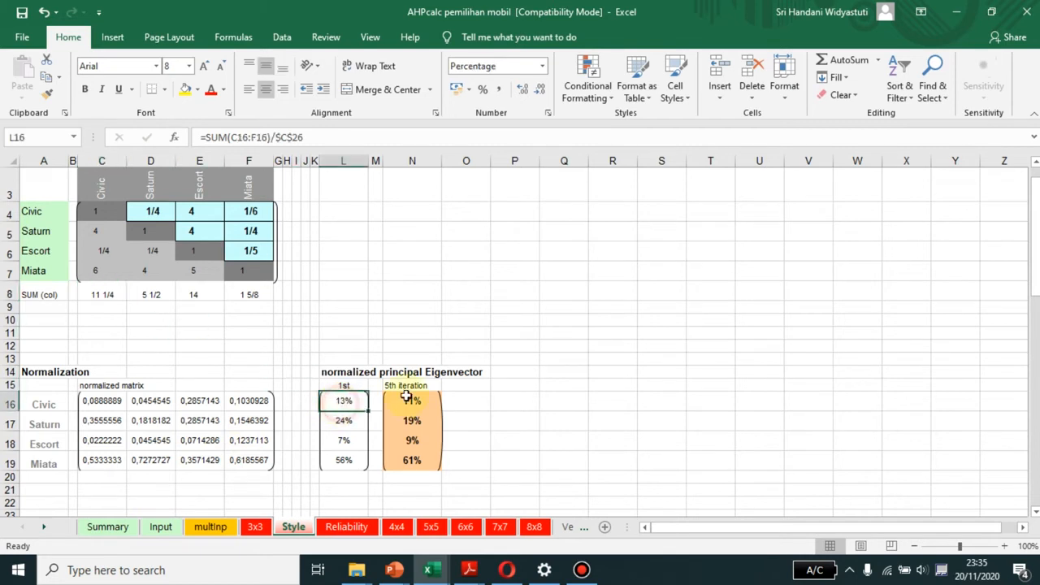
drag(88, 402, 256, 399)
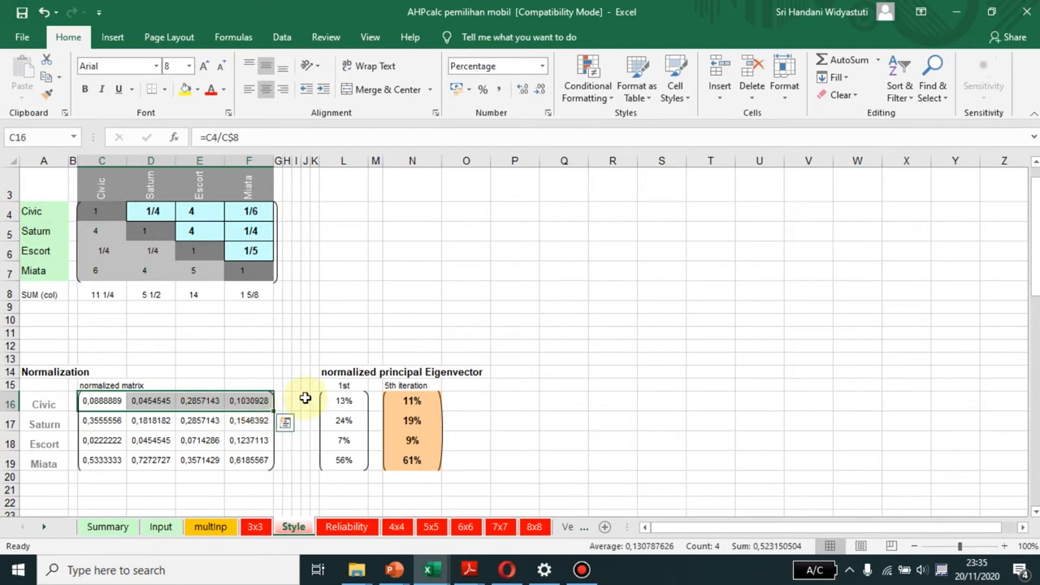
click(341, 401)
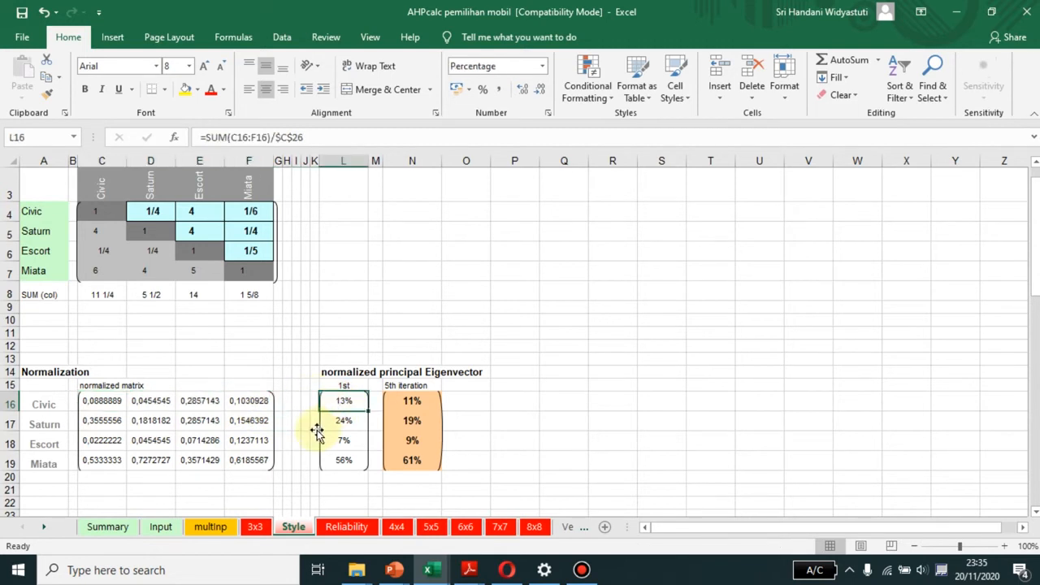
scroll(316, 433, down, 2)
click(101, 423)
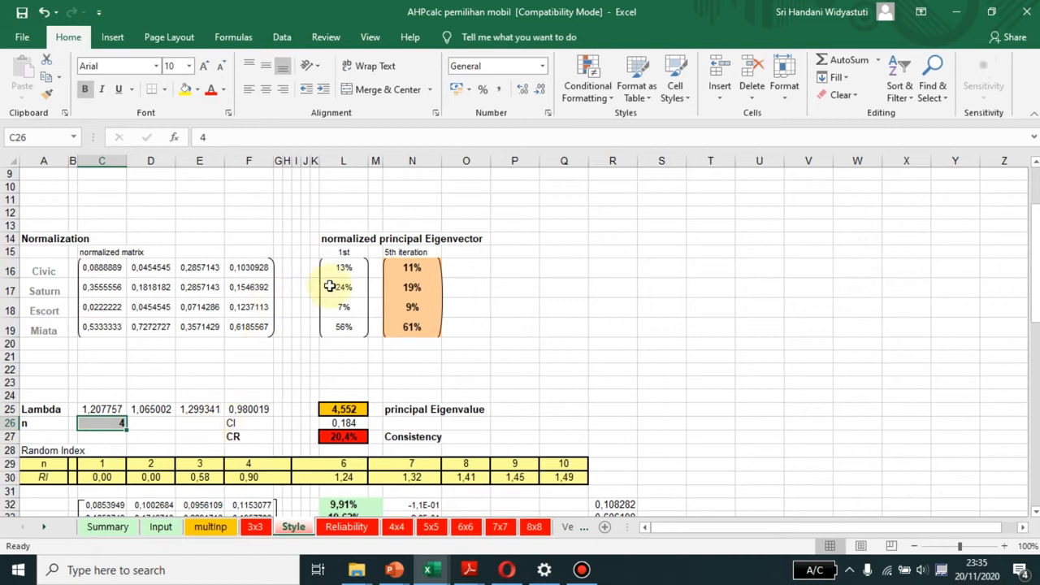
drag(340, 269, 343, 323)
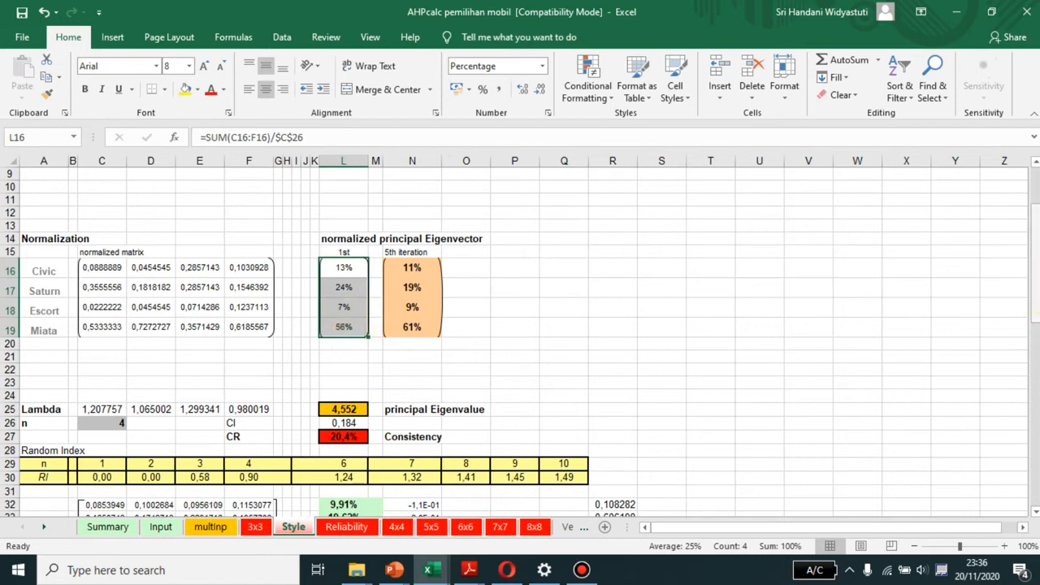
Highlight the normalized matrix C16:F19 with its weights L16:L19, and the 1st iteration matrix C32:F35 with its weights L32:L35
drag(1036, 281, 1035, 294)
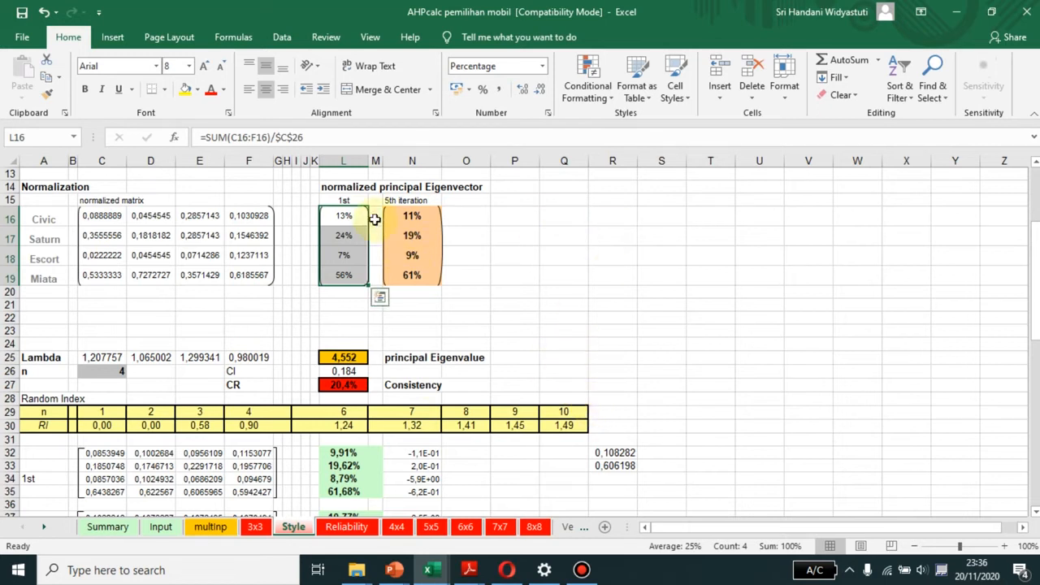
drag(347, 215, 344, 277)
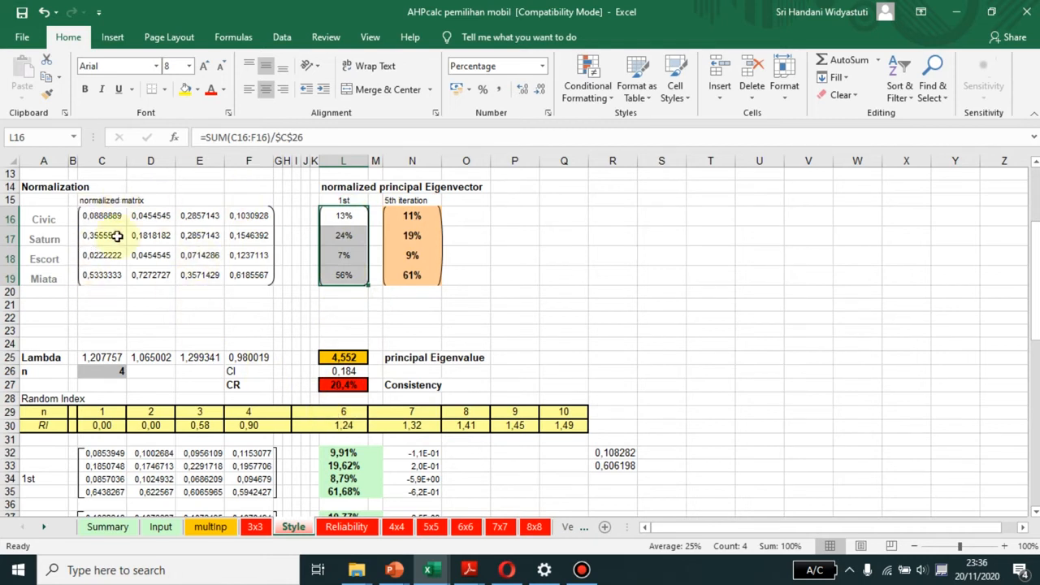
drag(85, 214, 264, 276)
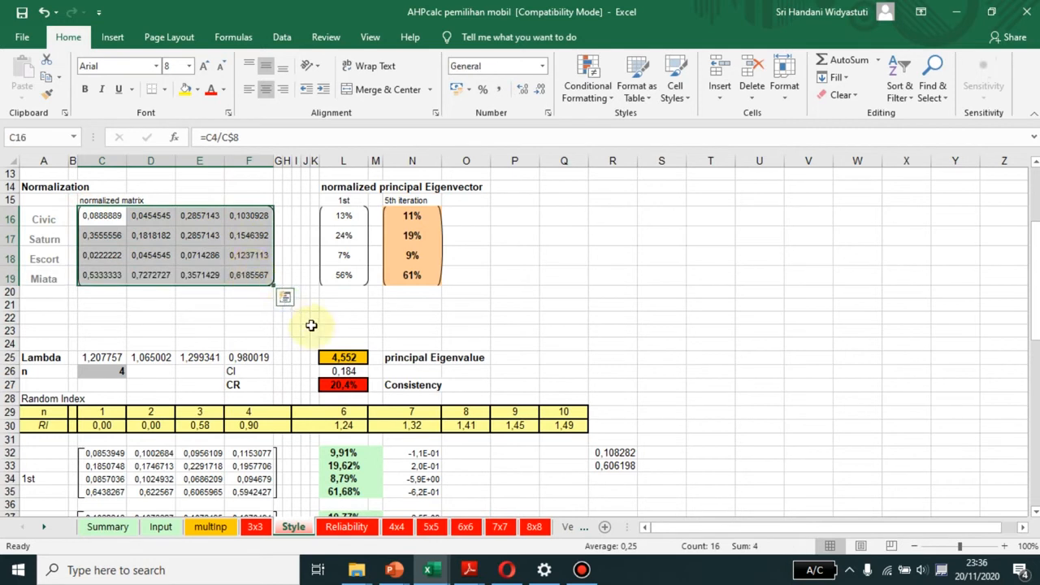
drag(1037, 281, 1036, 304)
drag(101, 378, 254, 414)
drag(341, 376, 343, 413)
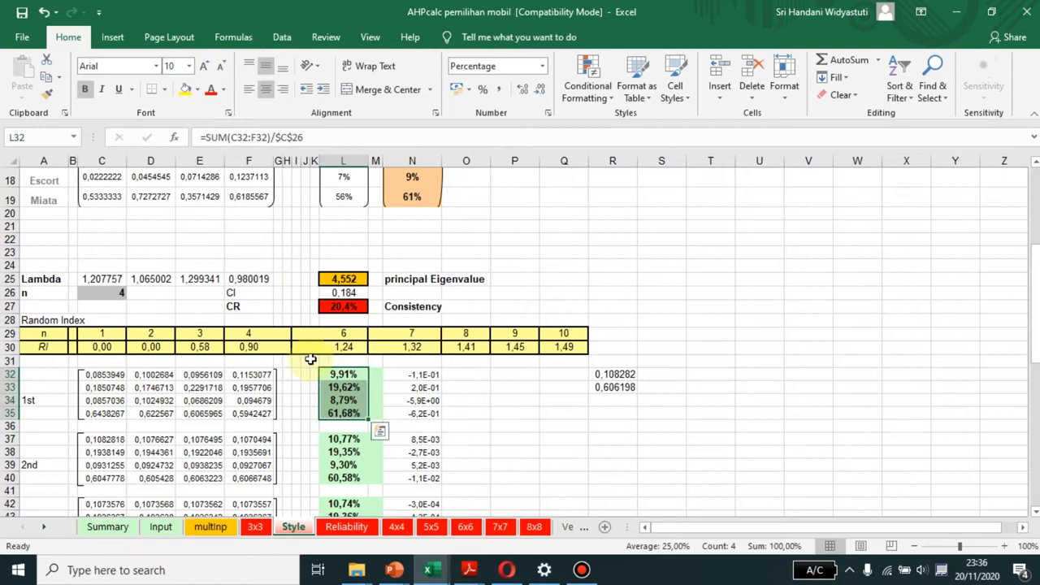
Compare the initial eigenvector weights L16:L19 cell by cell with the 1st iteration weights L32:L35
scroll(369, 411, up, 1)
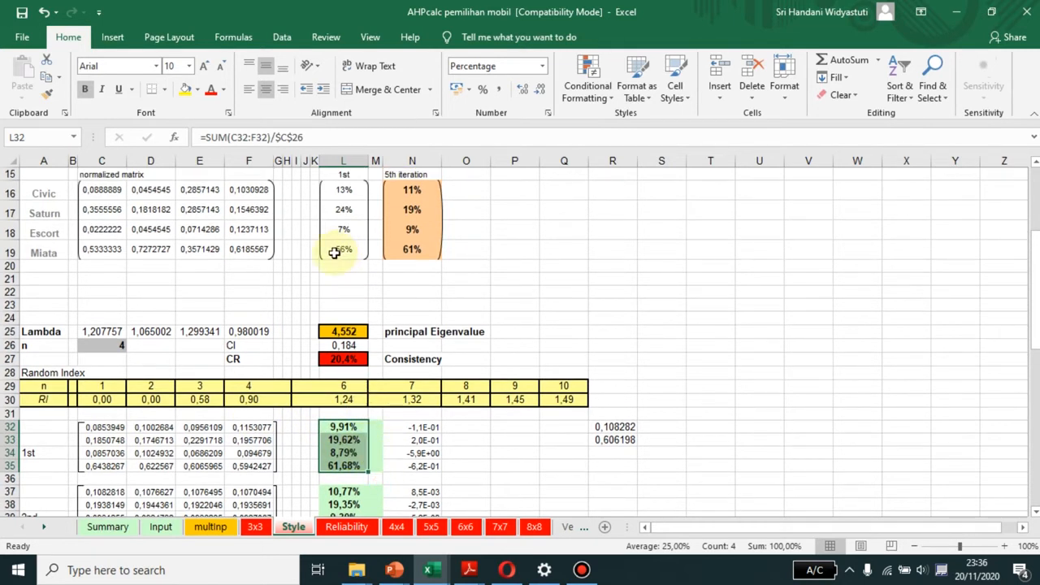
click(344, 193)
click(336, 442)
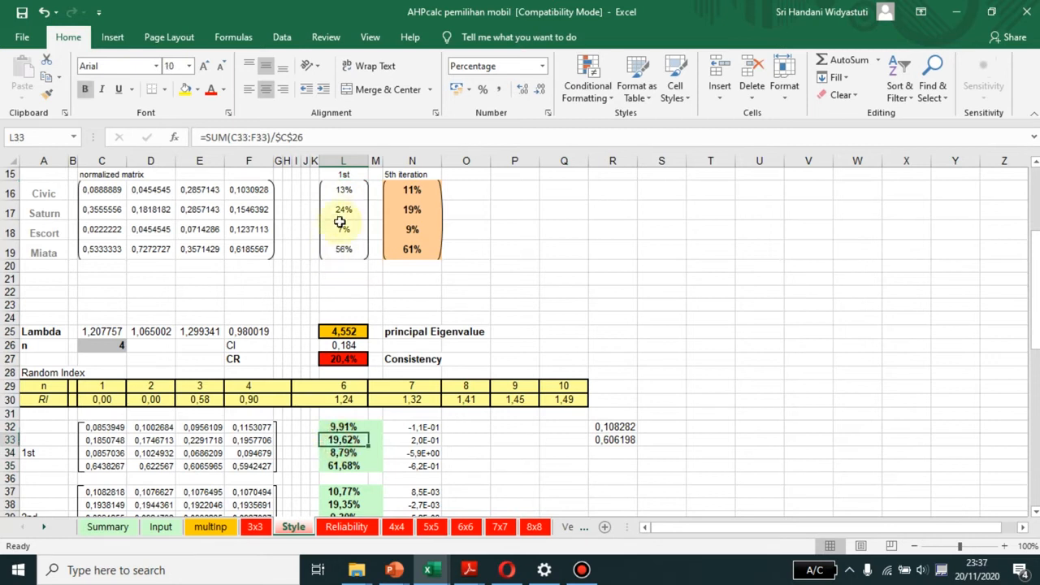
click(347, 190)
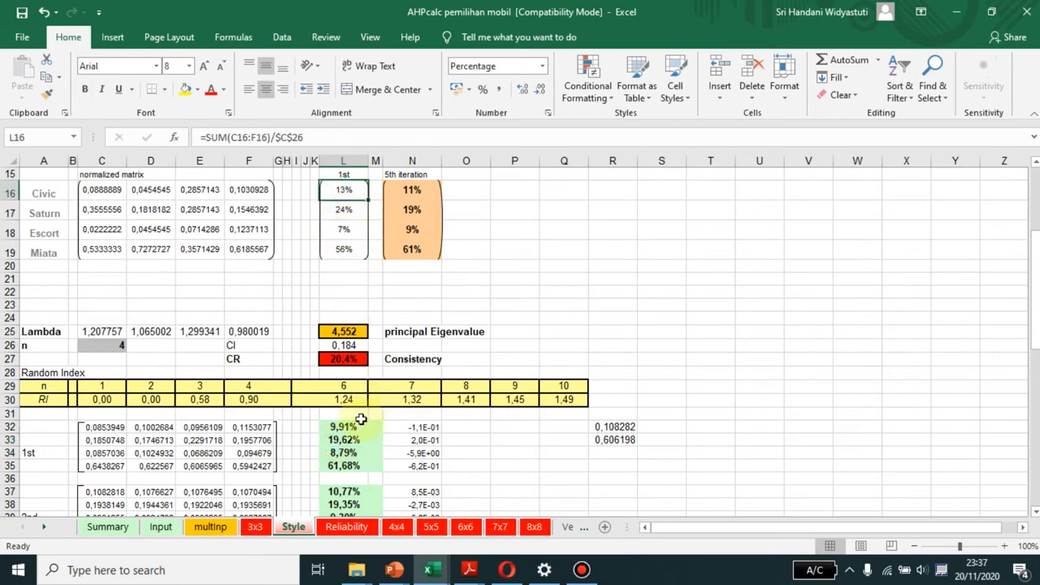
click(344, 213)
click(345, 230)
click(348, 249)
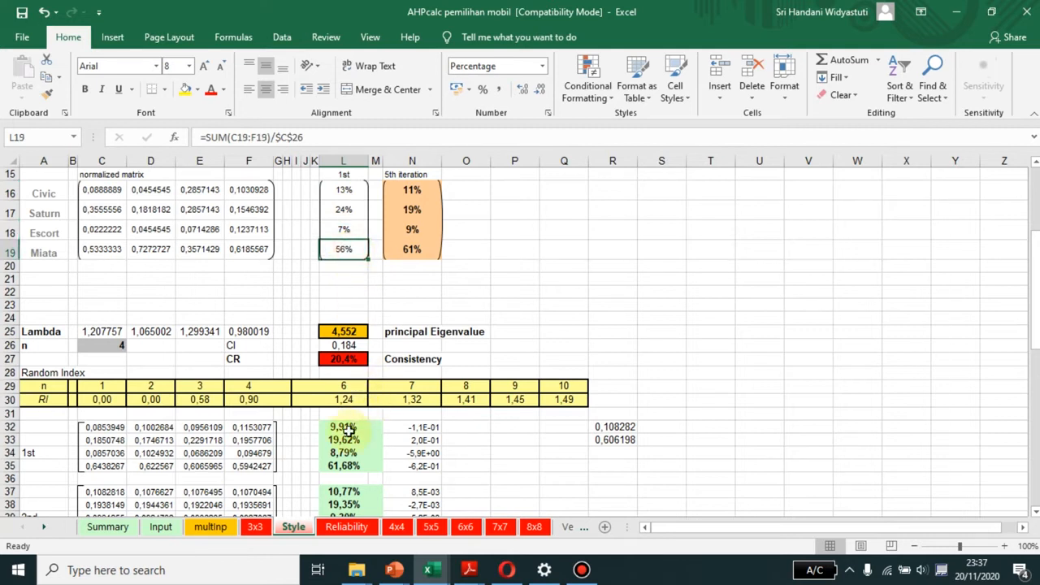
click(347, 427)
click(344, 442)
click(351, 453)
click(343, 441)
click(349, 453)
click(348, 467)
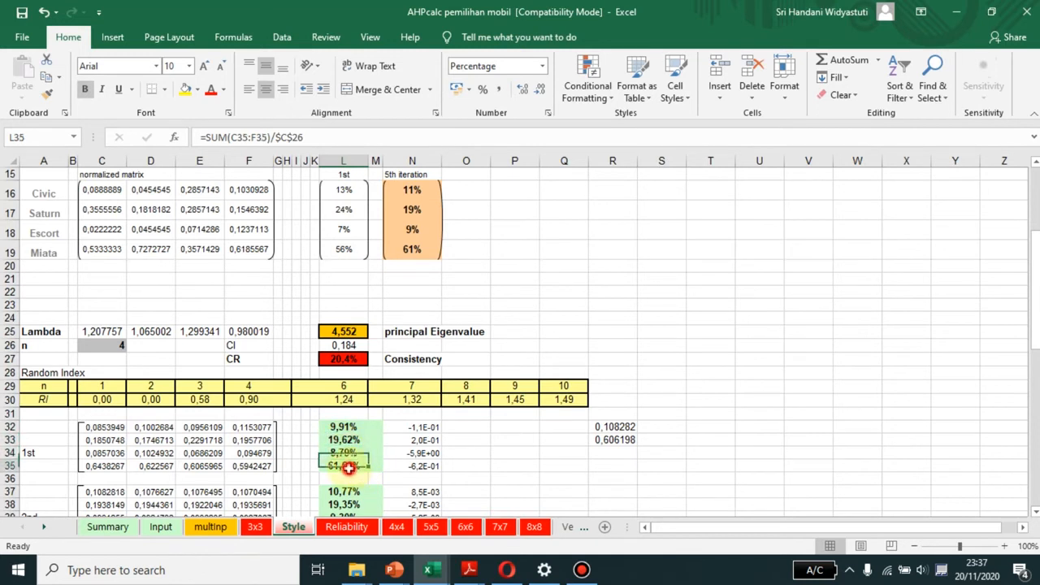
Compare the 1st iteration weights L32:L35 with the 2nd iteration weights L37:L40
drag(1036, 278, 1036, 279)
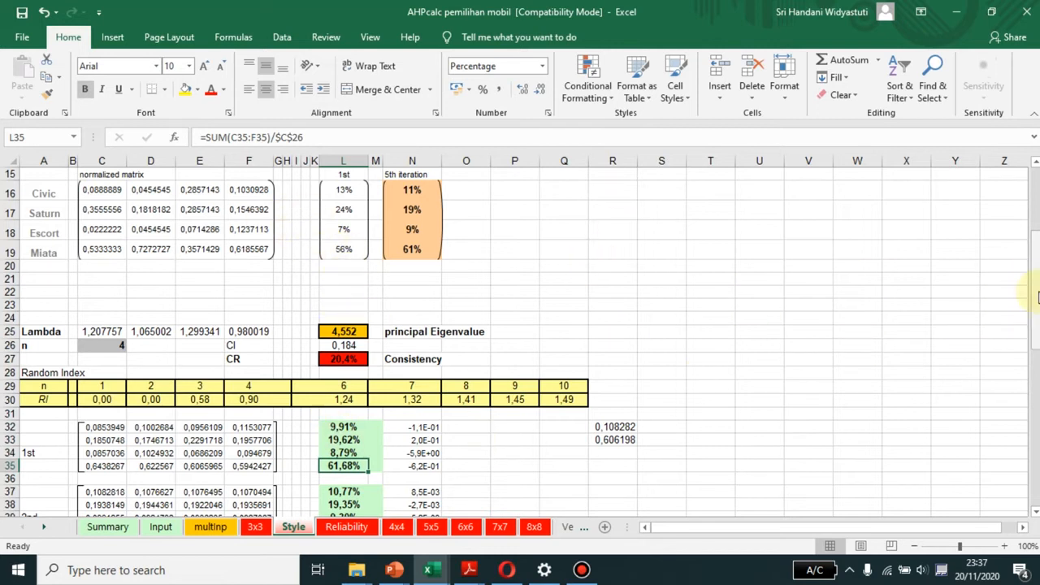
drag(1037, 290, 1036, 299)
click(351, 210)
drag(344, 395, 348, 435)
drag(1036, 313, 926, 337)
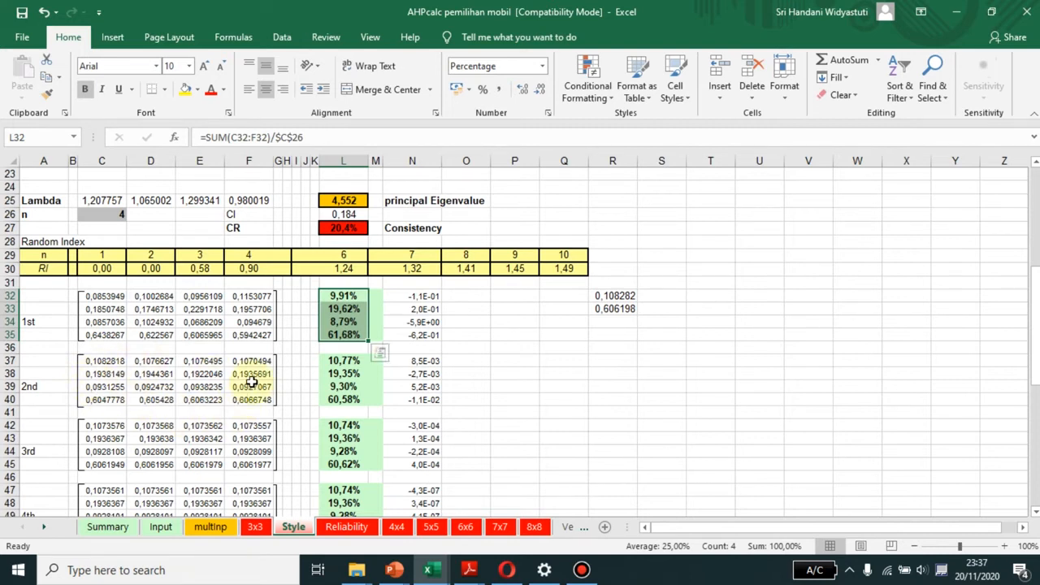
click(334, 358)
drag(334, 358, 346, 398)
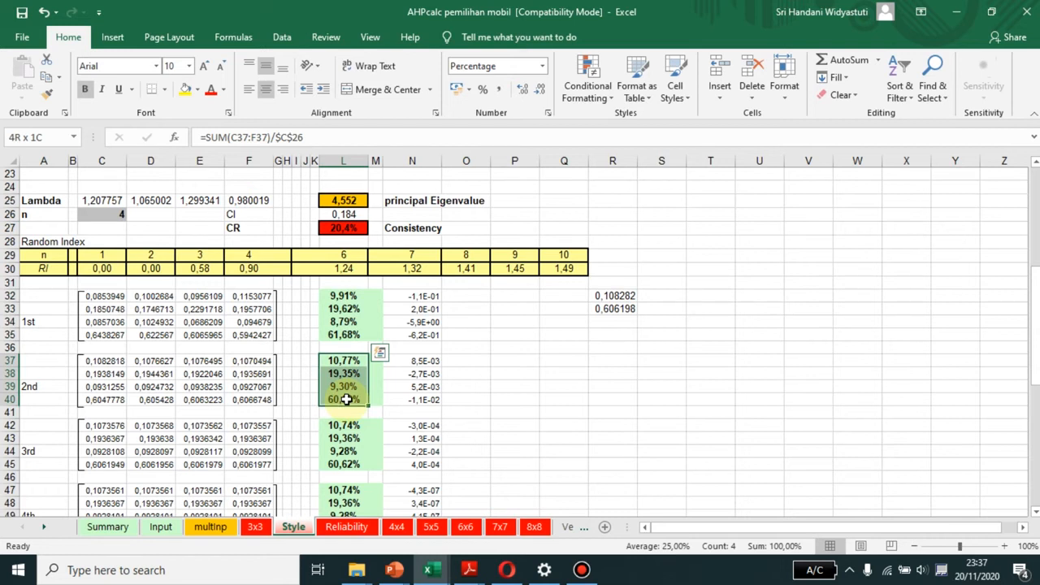
drag(346, 399, 346, 399)
drag(344, 286, 355, 333)
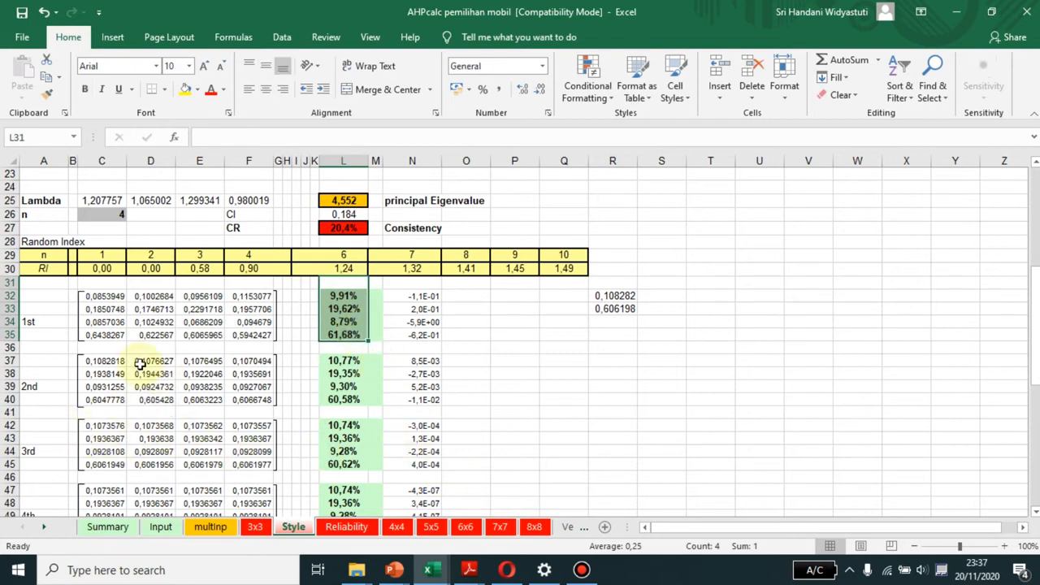
Inspect the 3rd iteration matrix C42:F45 and compare its weights L42:L45 with the 2nd iteration weights L37:L40
drag(93, 428, 255, 464)
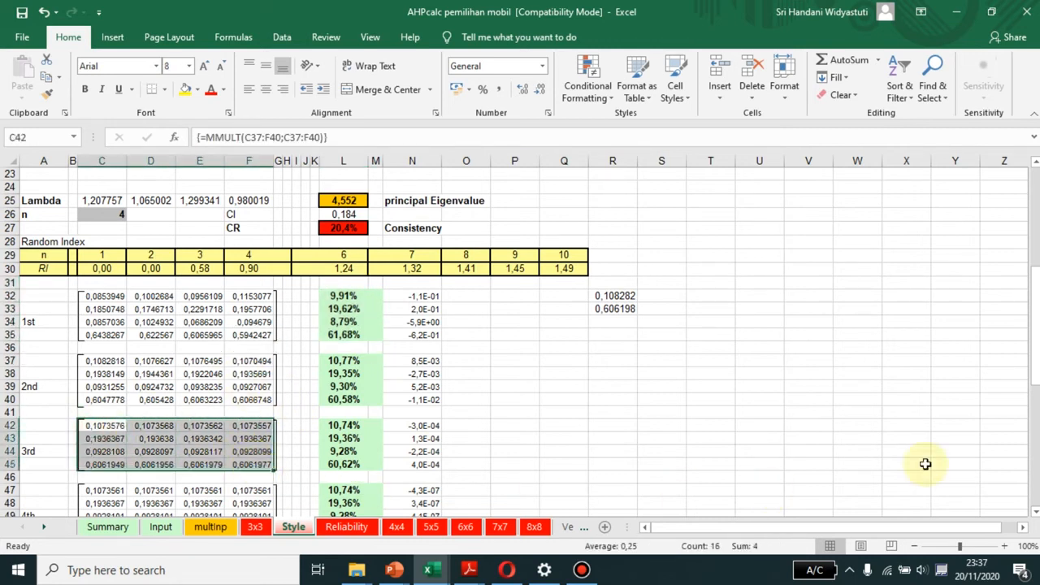
drag(1034, 349, 1035, 358)
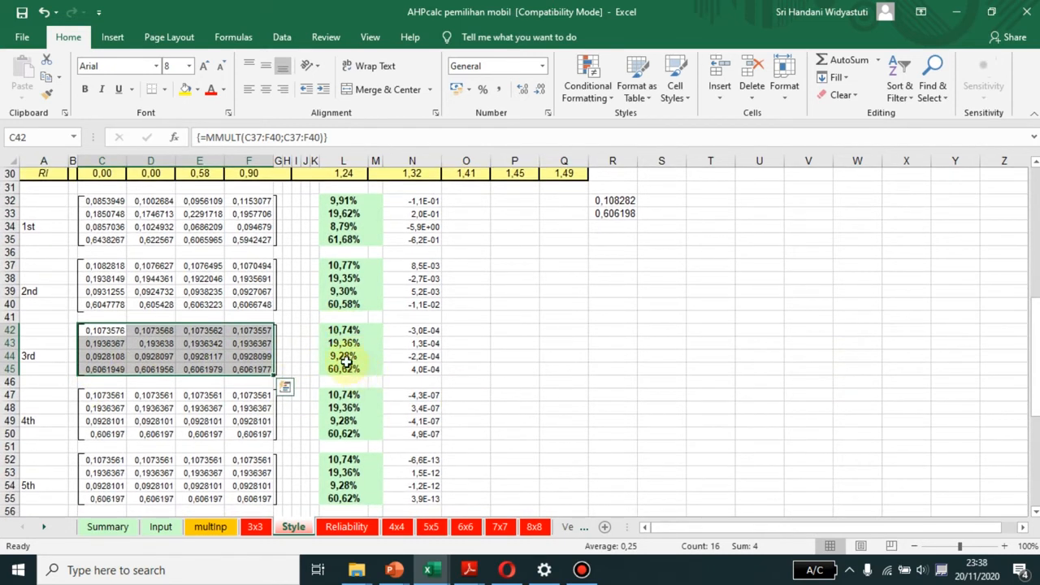
click(347, 331)
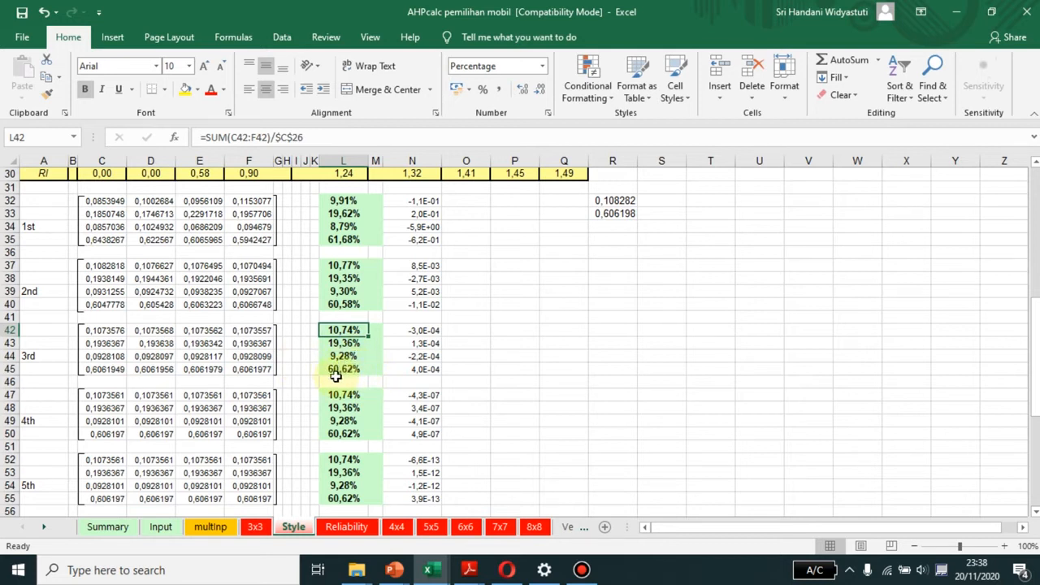
click(347, 373)
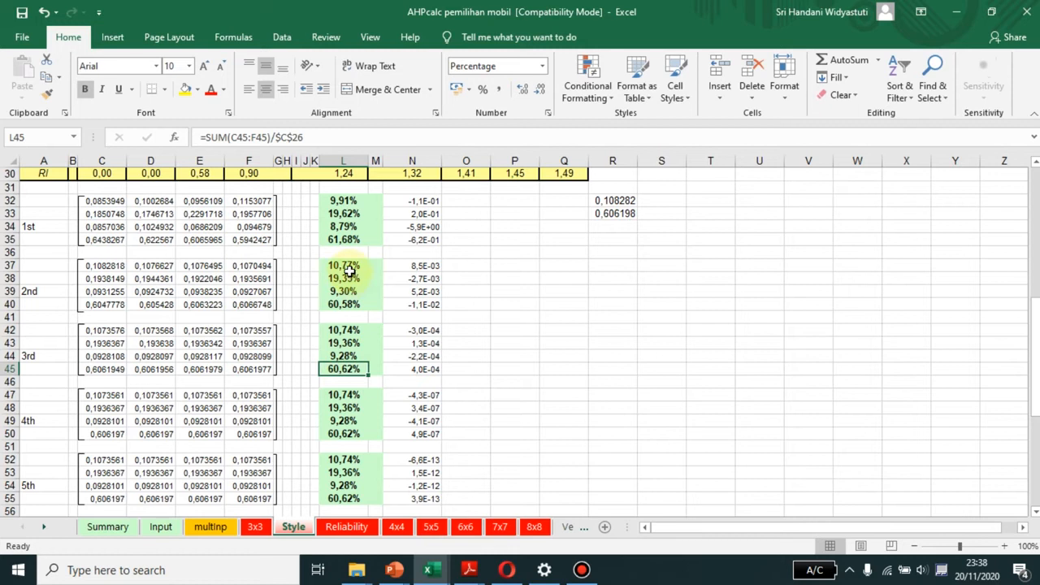
click(346, 328)
drag(346, 328, 343, 367)
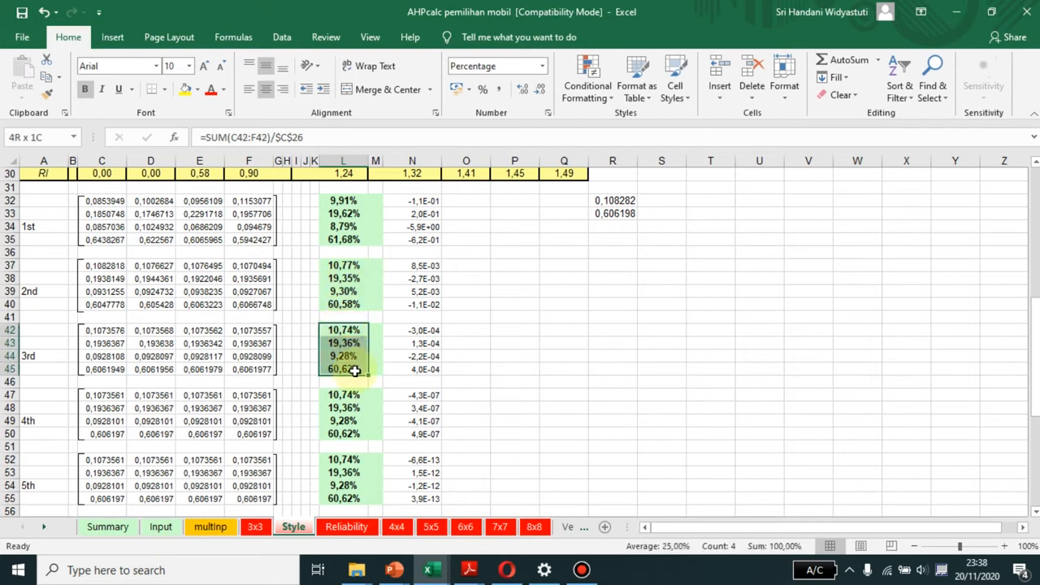
click(344, 264)
drag(345, 264, 360, 317)
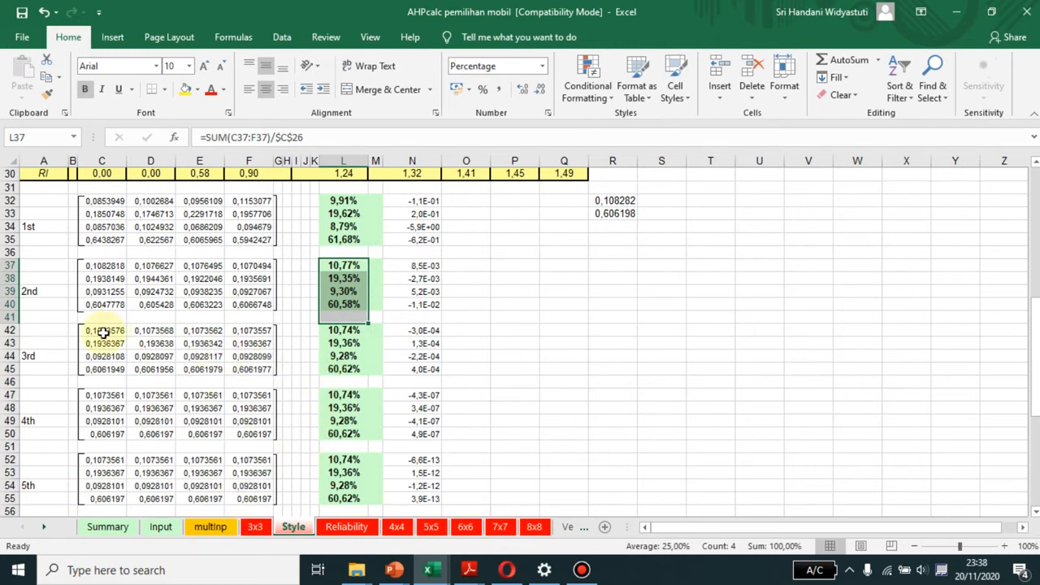
Trace the 4th iteration matrix C47:F50 back to C42:F45, and compare weight L47 with the 3rd iteration weights L42:L45
drag(96, 332, 268, 370)
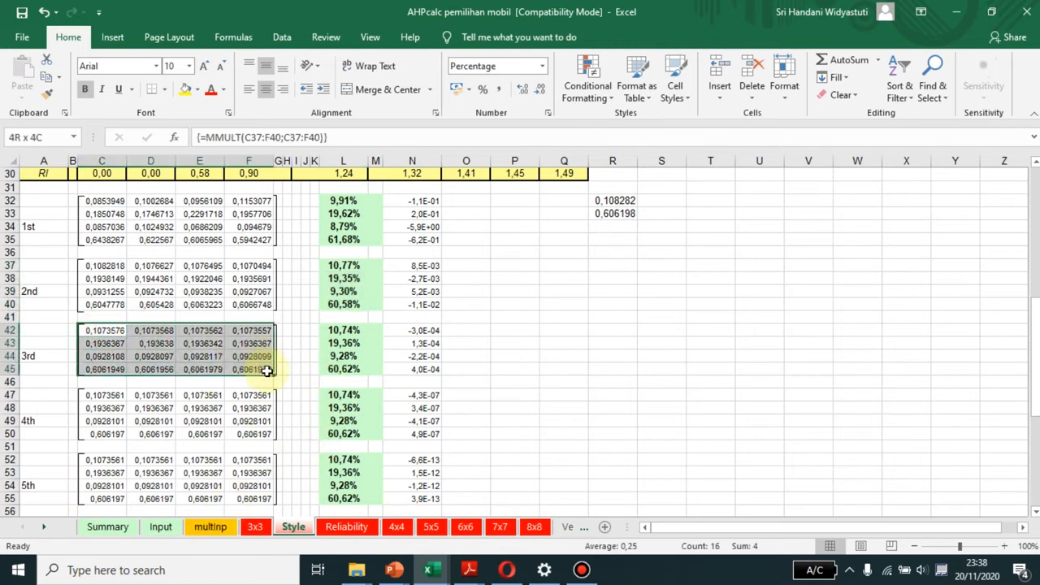
click(90, 395)
drag(89, 394, 254, 432)
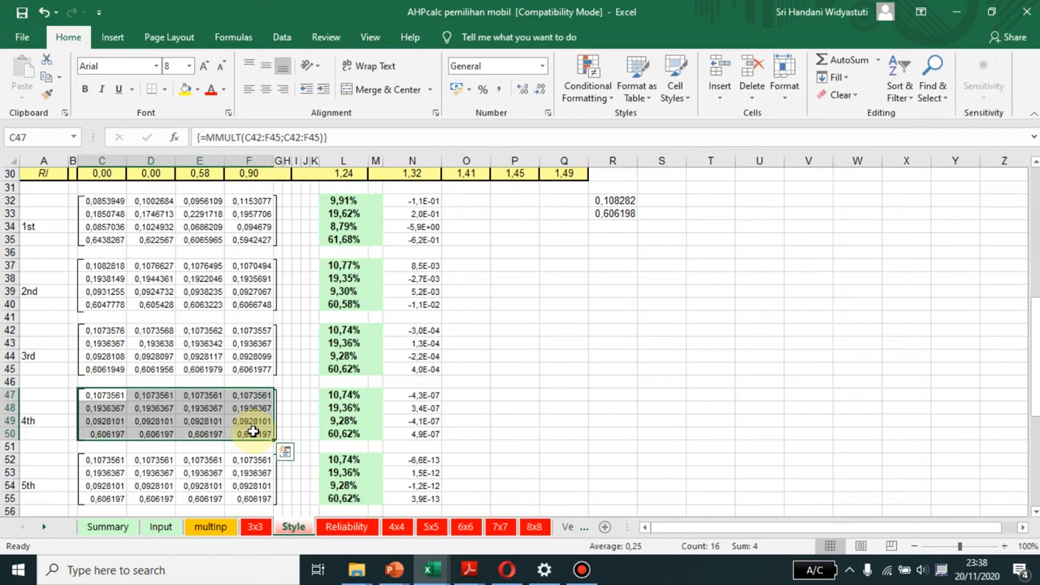
click(339, 394)
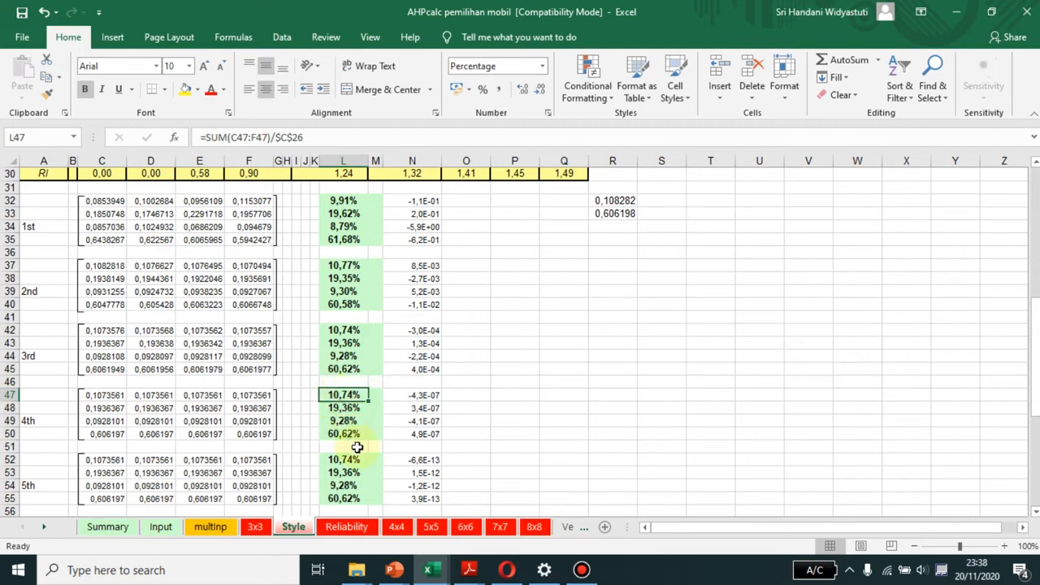
drag(342, 331, 345, 370)
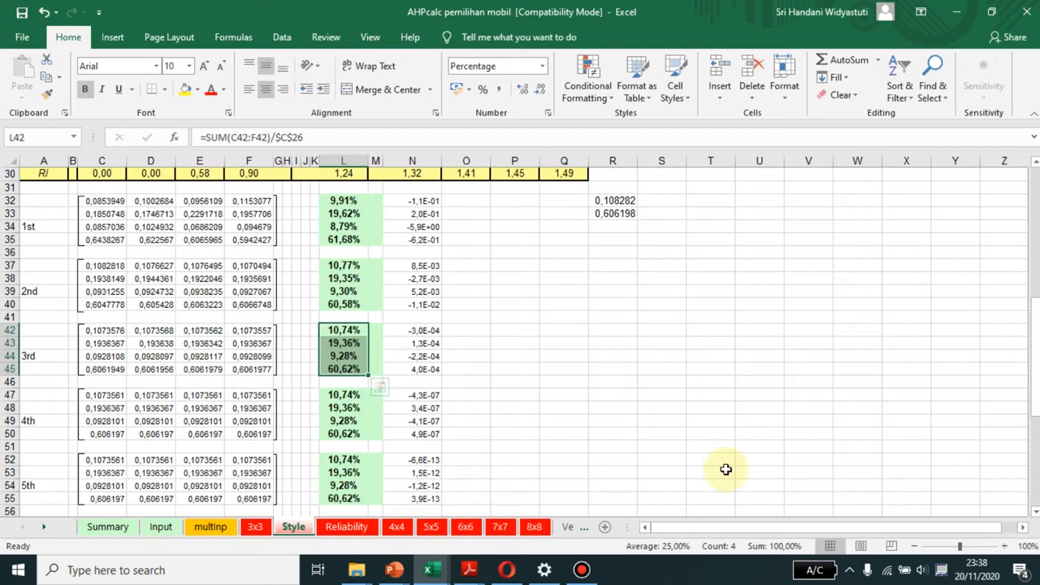
Examine the 4th iteration matrix C47:F50 and 5th iteration matrix C52:F55, and highlight the final weights in L52:L55
drag(1036, 382, 1035, 388)
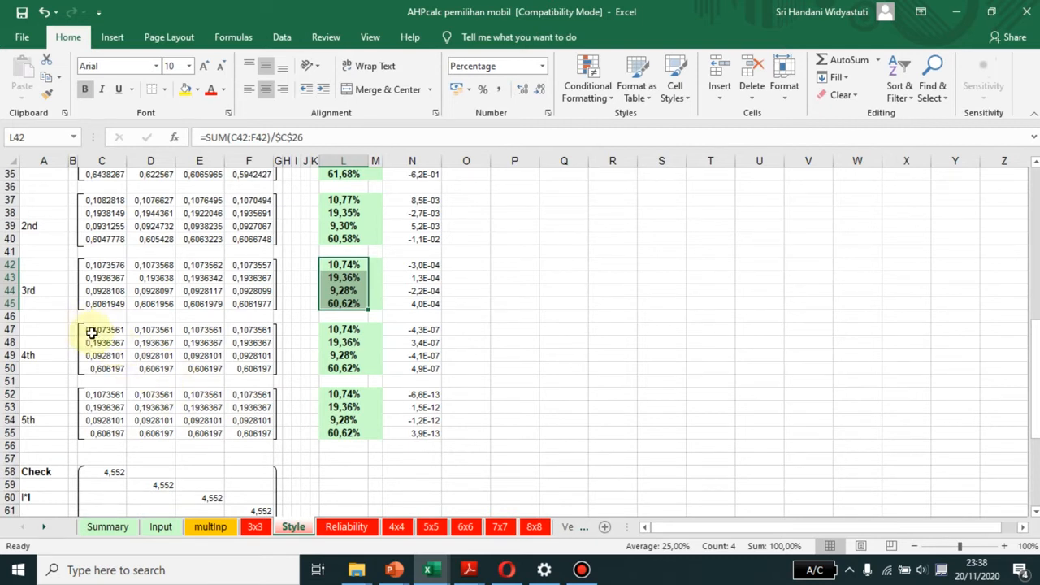
drag(88, 330, 251, 367)
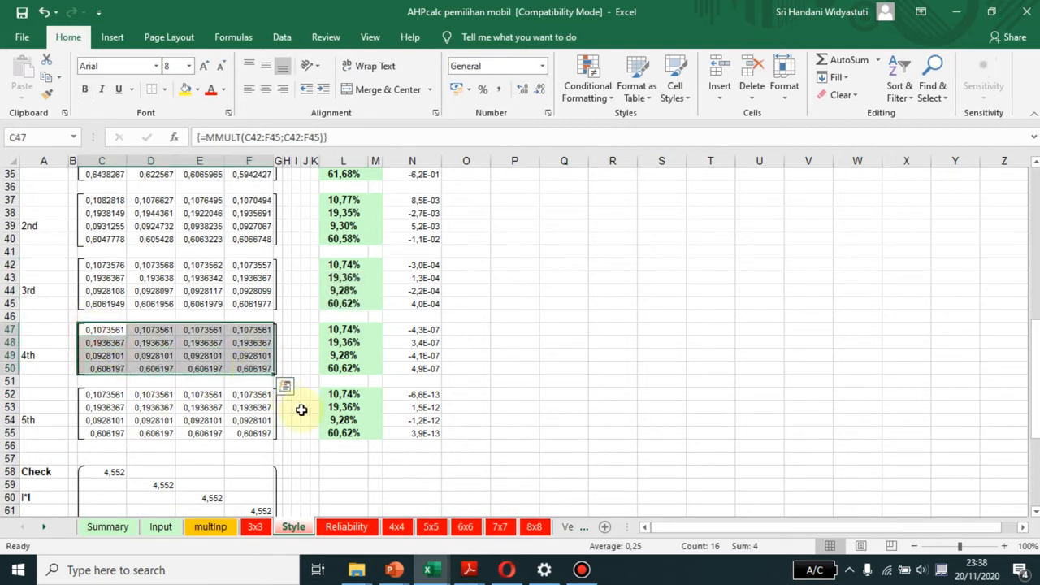
drag(86, 394, 271, 435)
drag(332, 390, 358, 435)
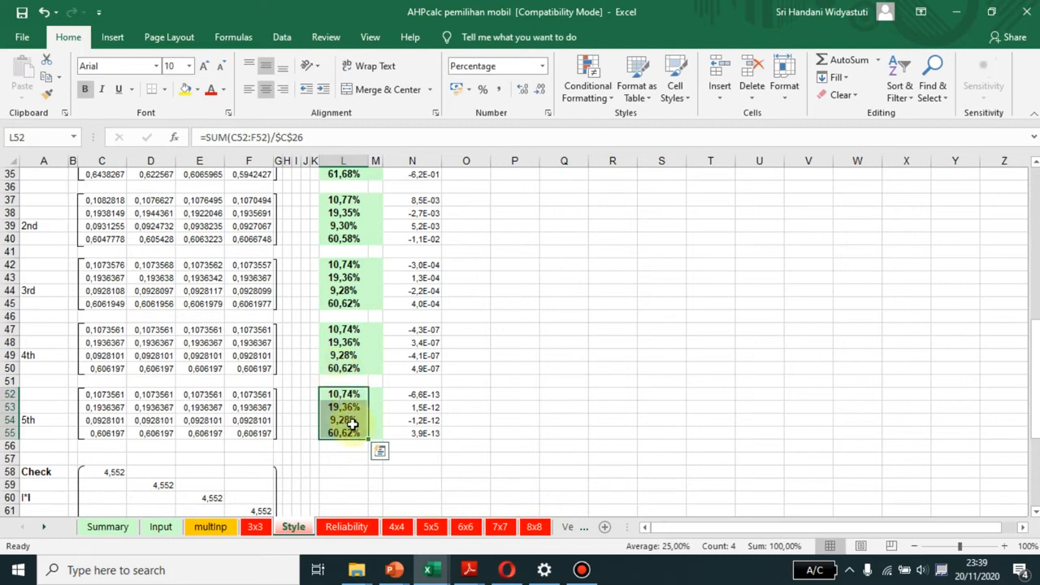
click(304, 404)
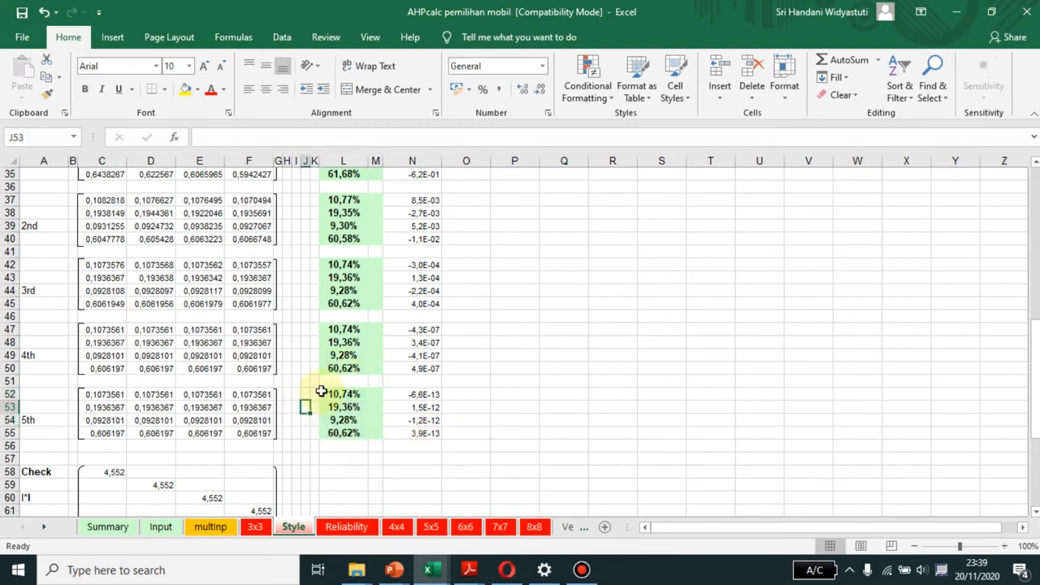
drag(329, 394, 374, 433)
Inspect the 5th iteration eigenvector N16:N19 and trace its values back to the weights in L52:L55
scroll(424, 439, up, 8)
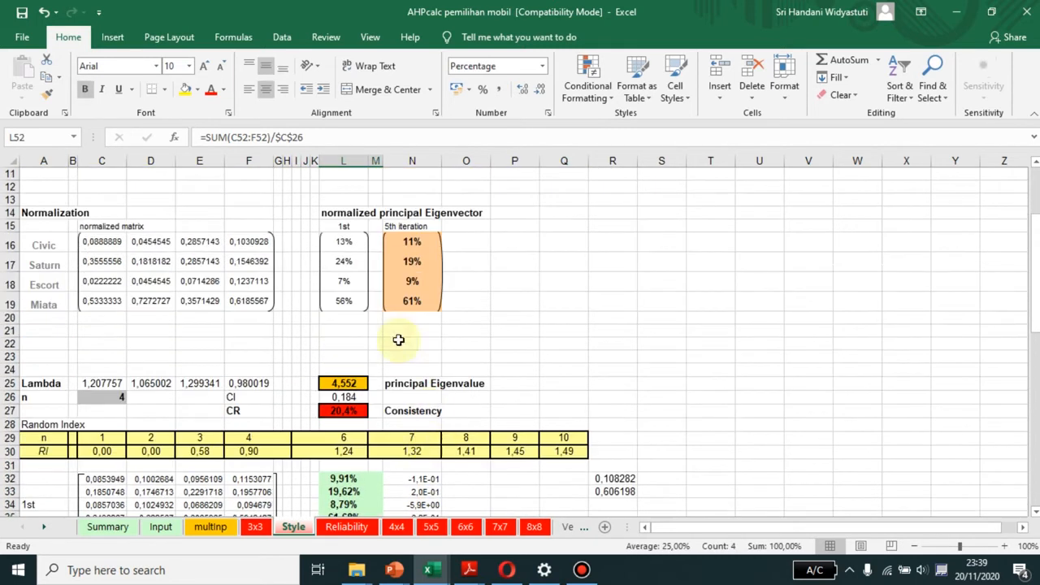
drag(412, 240, 432, 305)
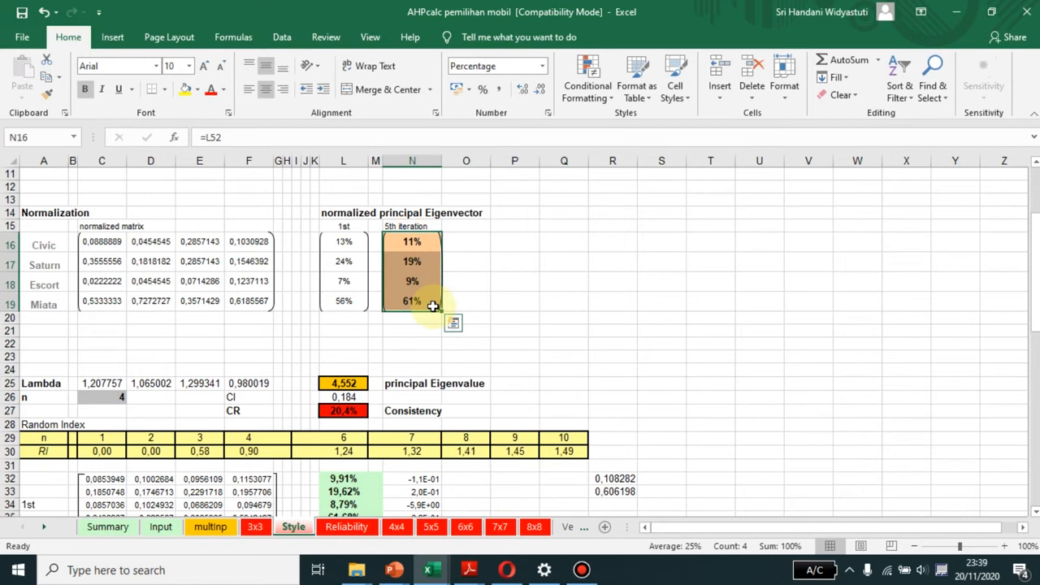
scroll(433, 307, down, 6)
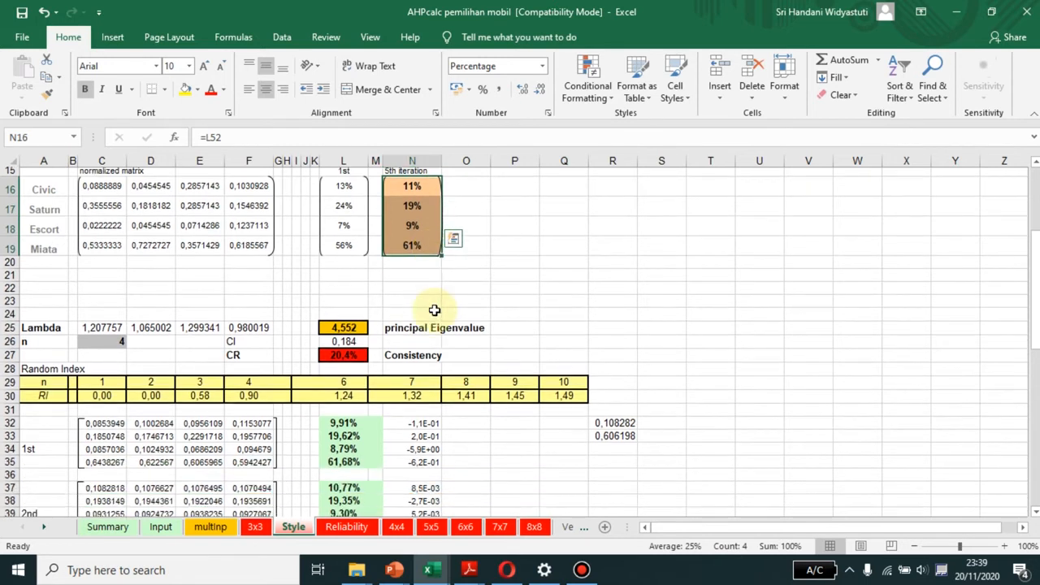
scroll(435, 310, down, 2)
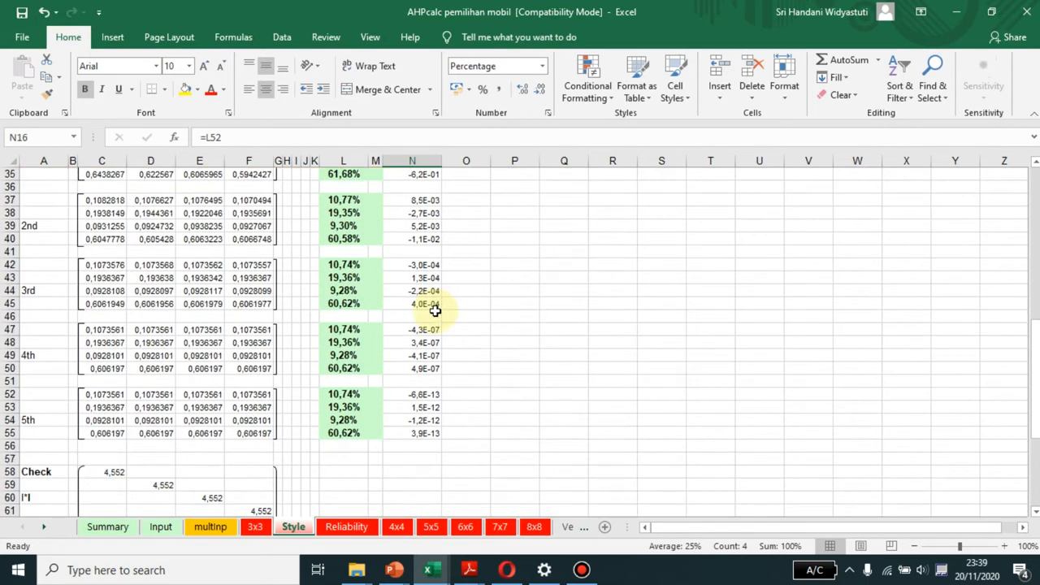
scroll(336, 441, up, 4)
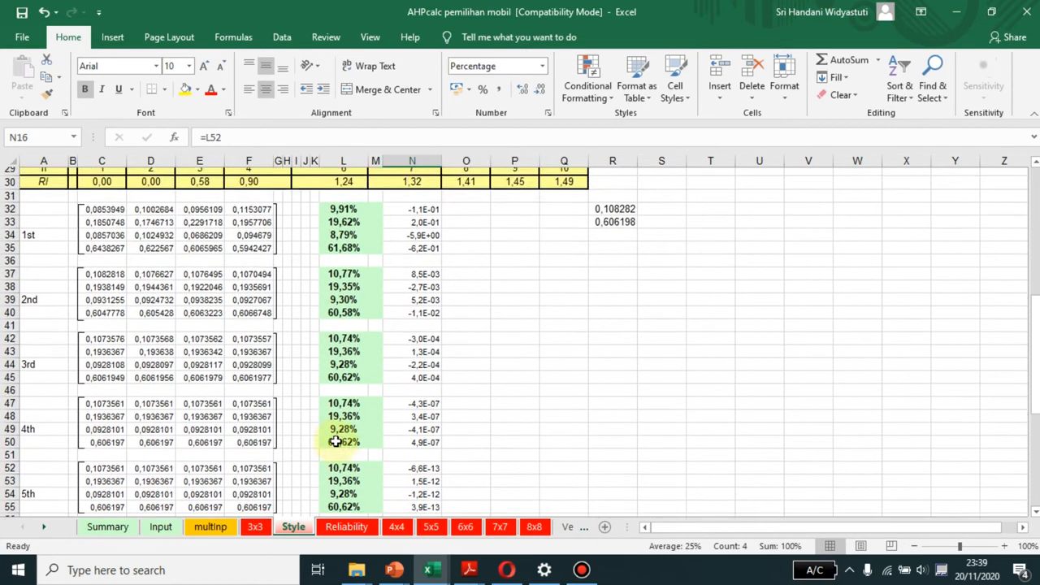
scroll(335, 441, up, 4)
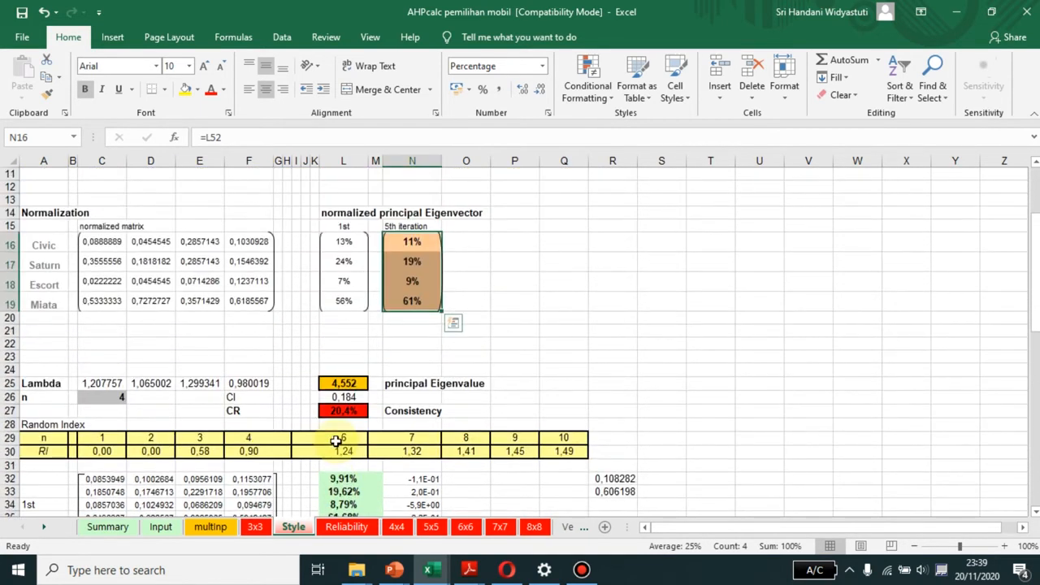
scroll(336, 441, down, 7)
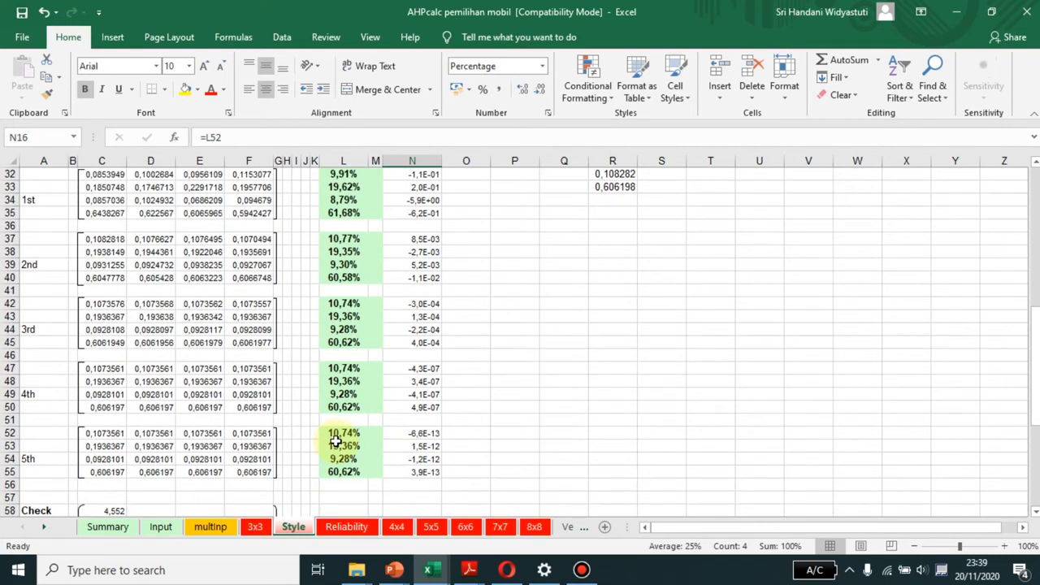
scroll(335, 441, up, 8)
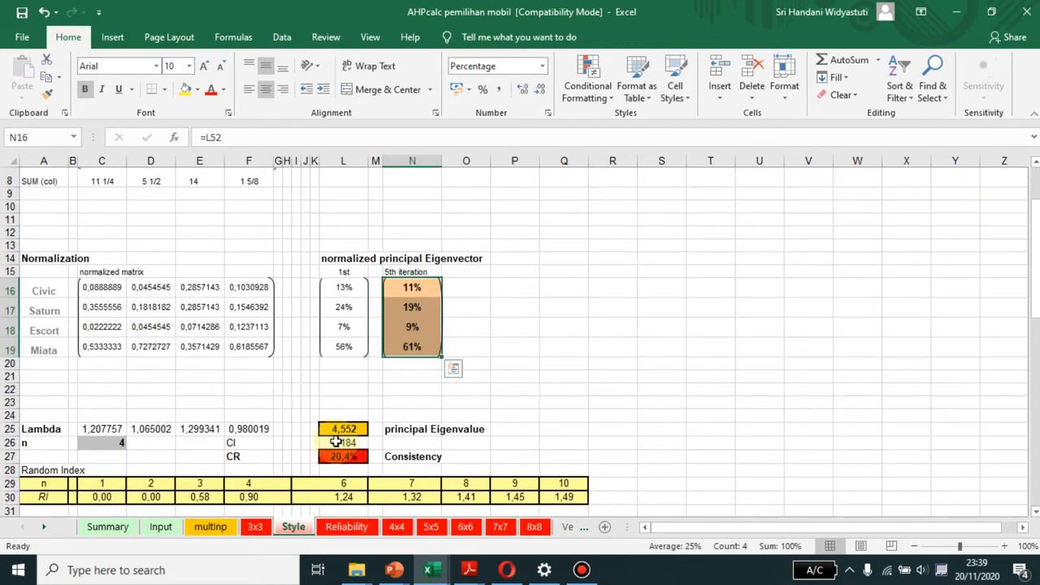
Highlight the 5th iteration eigenvector weights in N16:N19 for Civic, Saturn, Escort and Miata
click(411, 344)
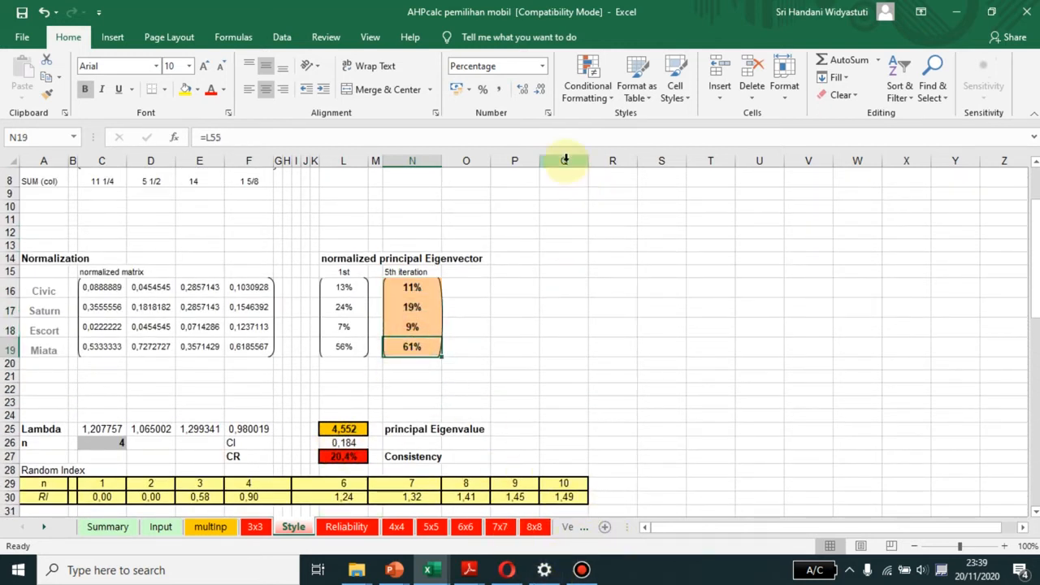
drag(411, 288, 405, 350)
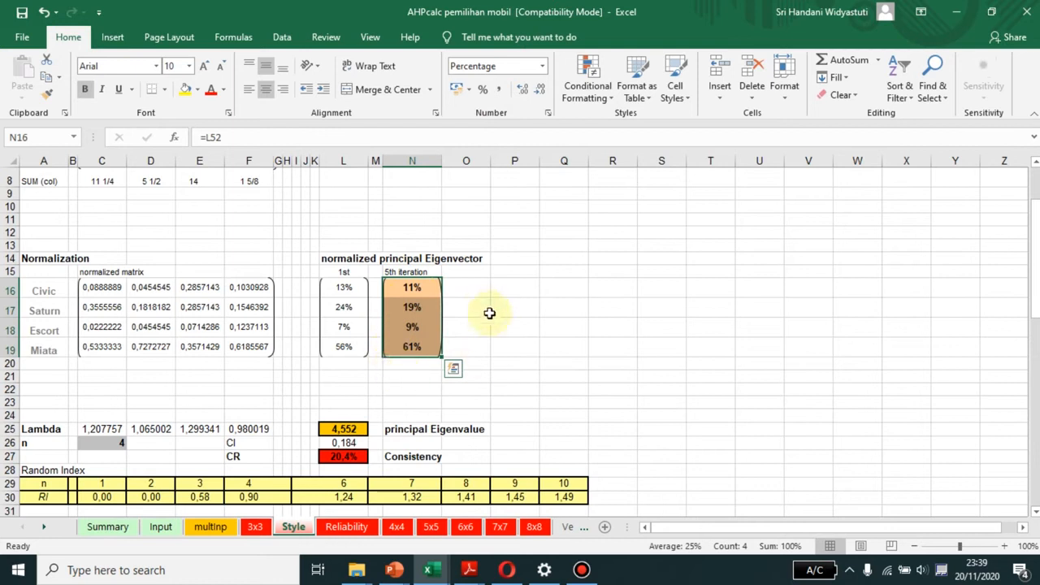
drag(418, 279, 432, 359)
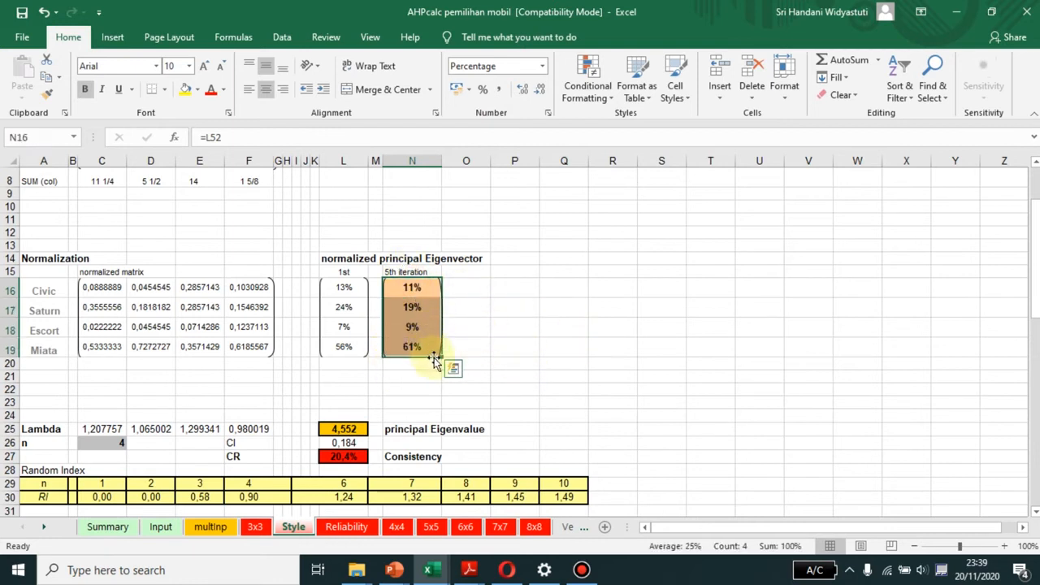
Inspect the Lambda formula in C25 and trace it to column sum C8 and eigenvector weight N16
scroll(576, 420, down, 1)
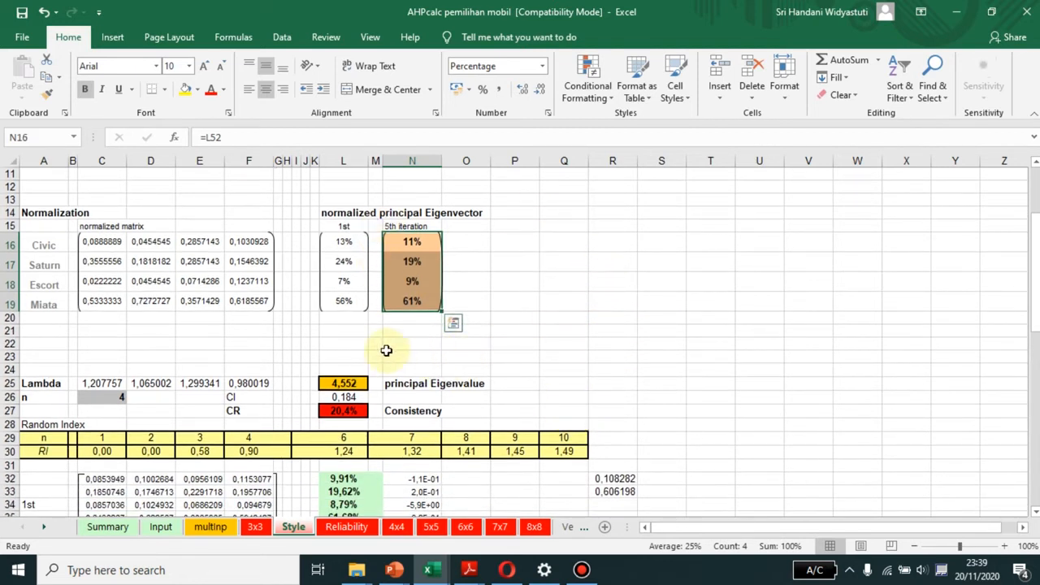
click(103, 387)
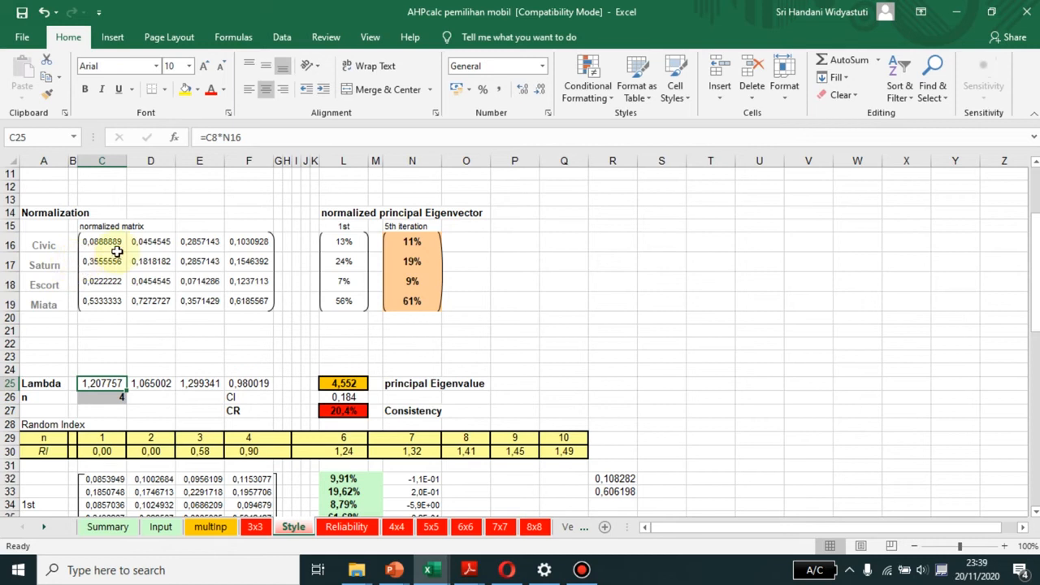
scroll(116, 251, up, 1)
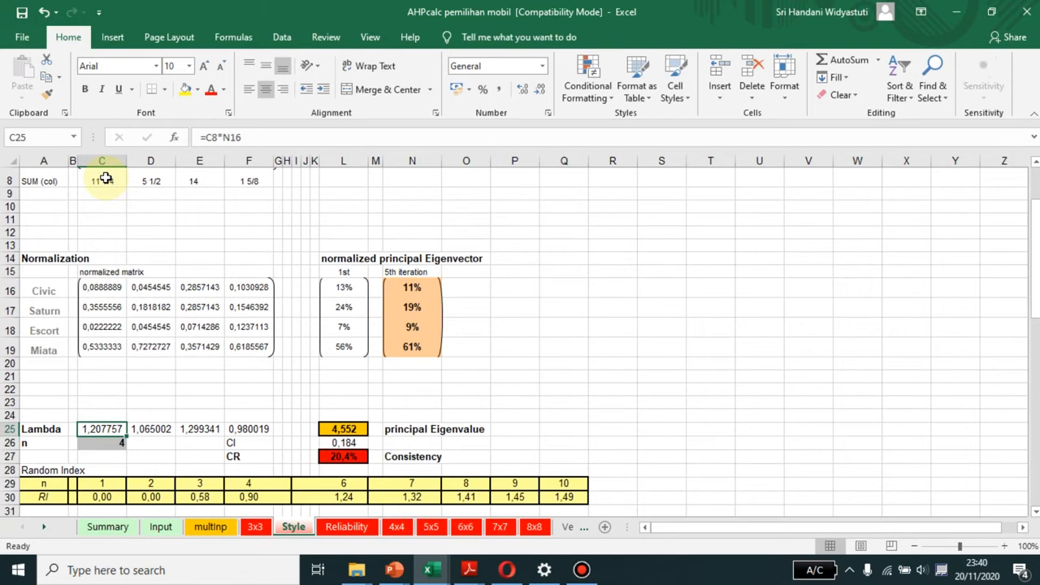
click(419, 289)
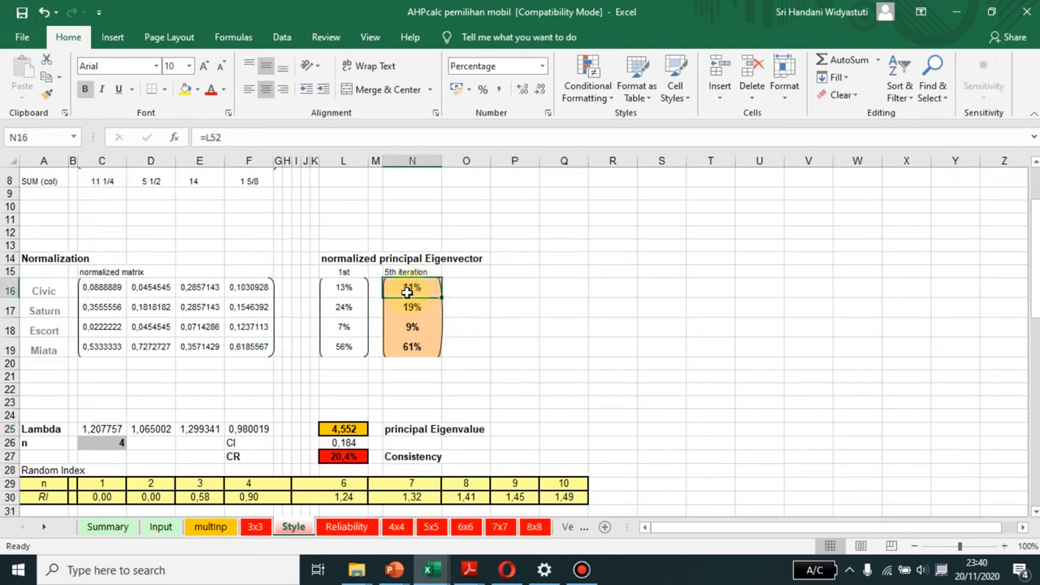
click(101, 429)
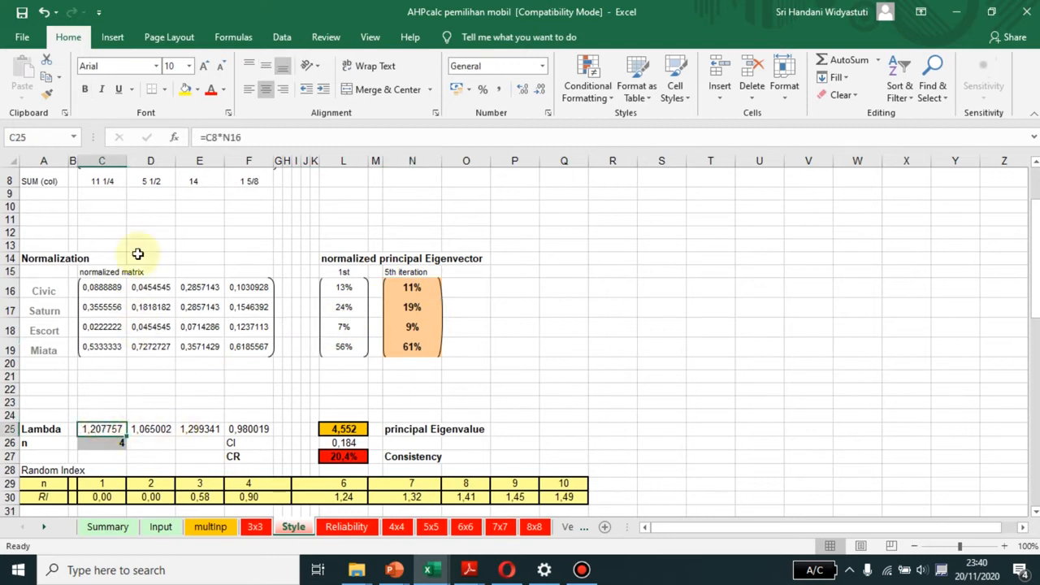
Trace the second and third Lambda values to column sums D8 and E8 and eigenvector weights N17 and N18
click(146, 182)
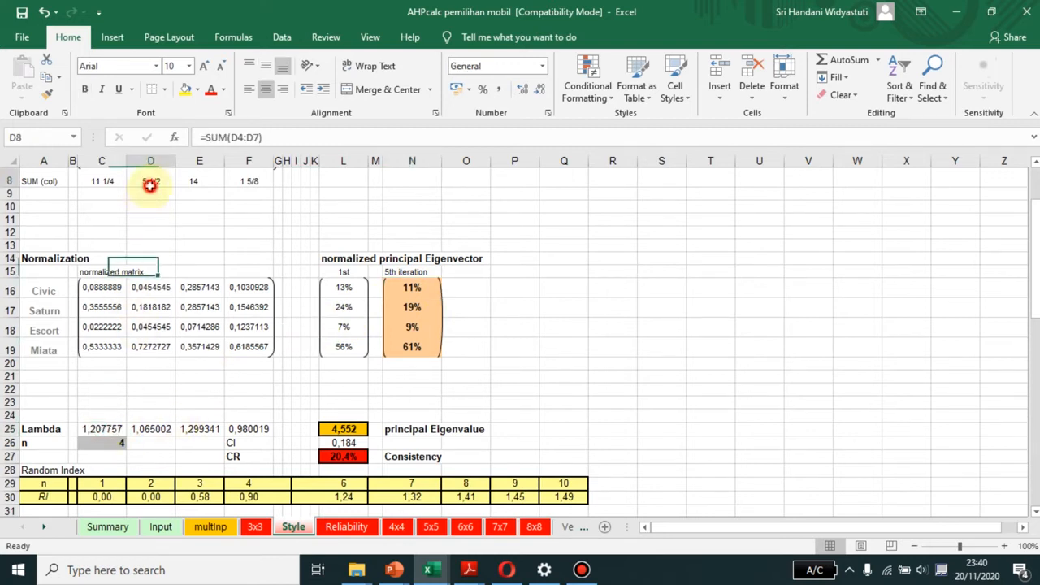
click(414, 307)
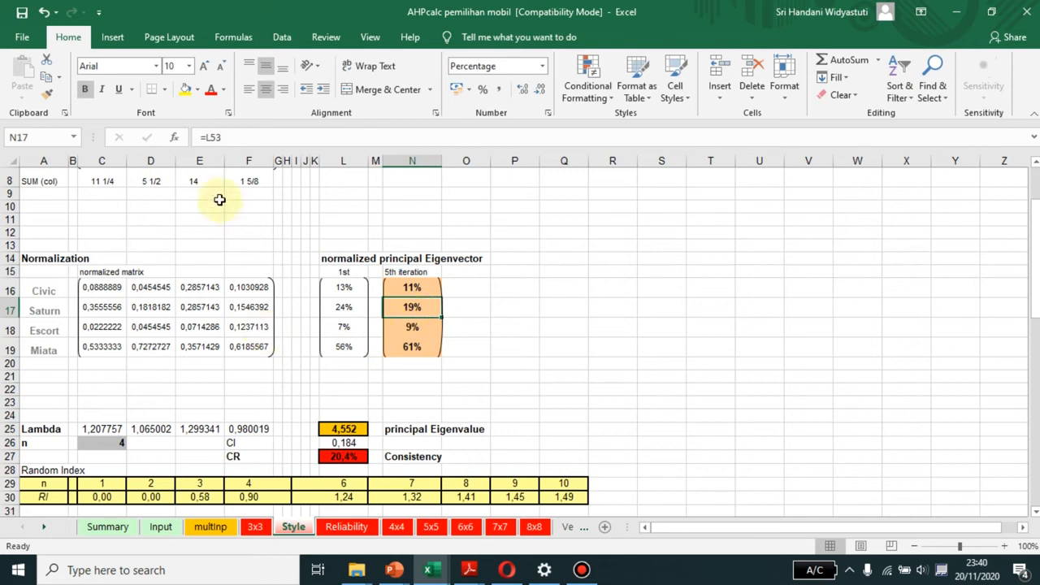
click(196, 179)
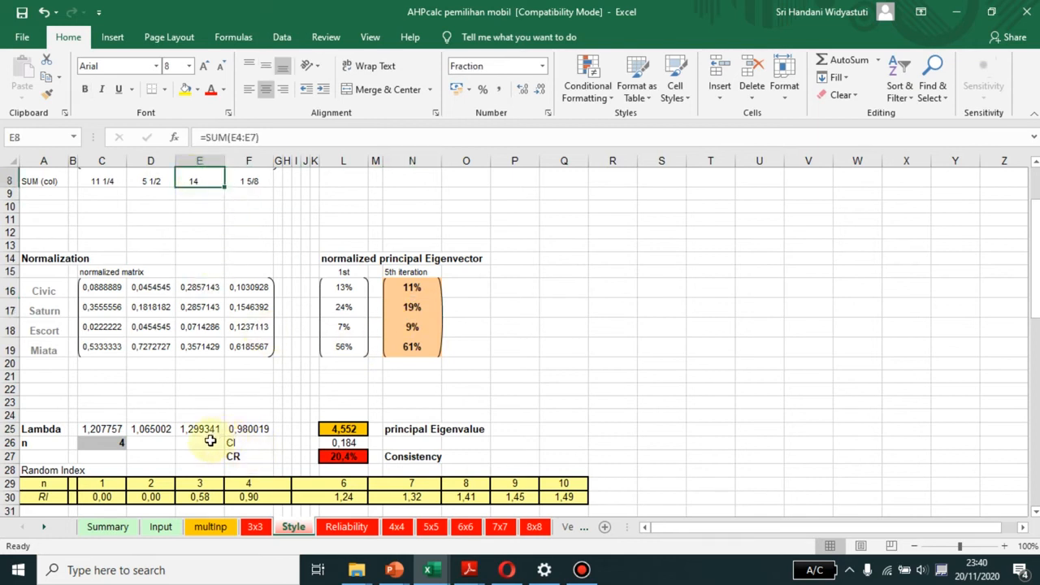
click(410, 326)
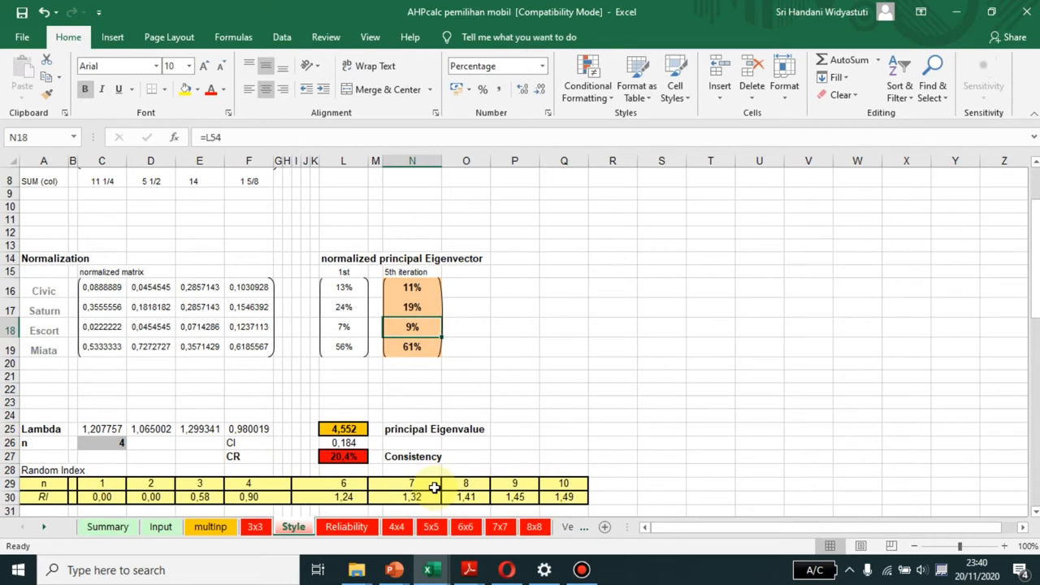
Inspect the Lambda formula in F25 and trace it to column sum F8 and eigenvector weight N19
click(245, 429)
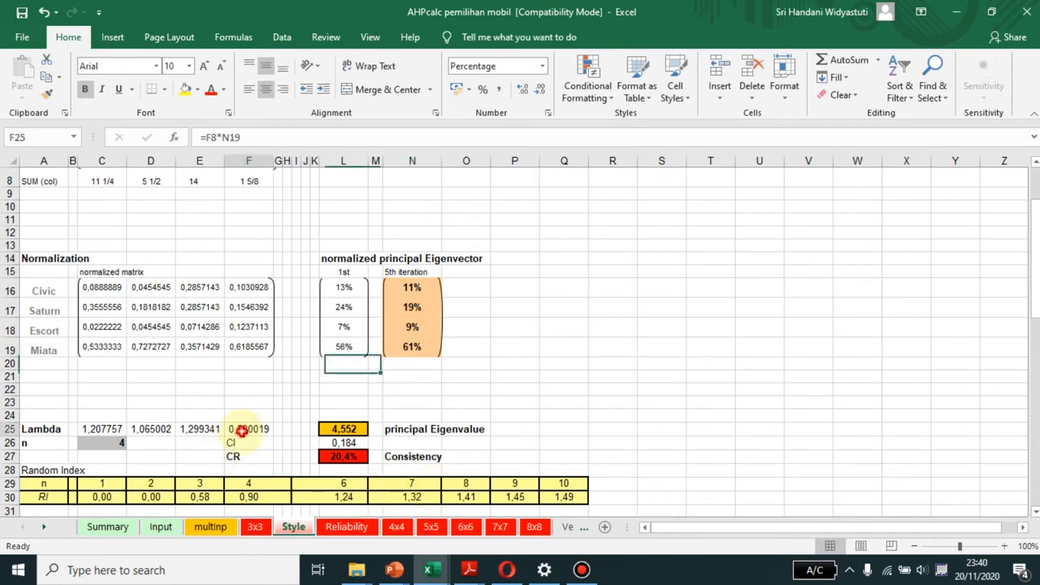
click(254, 183)
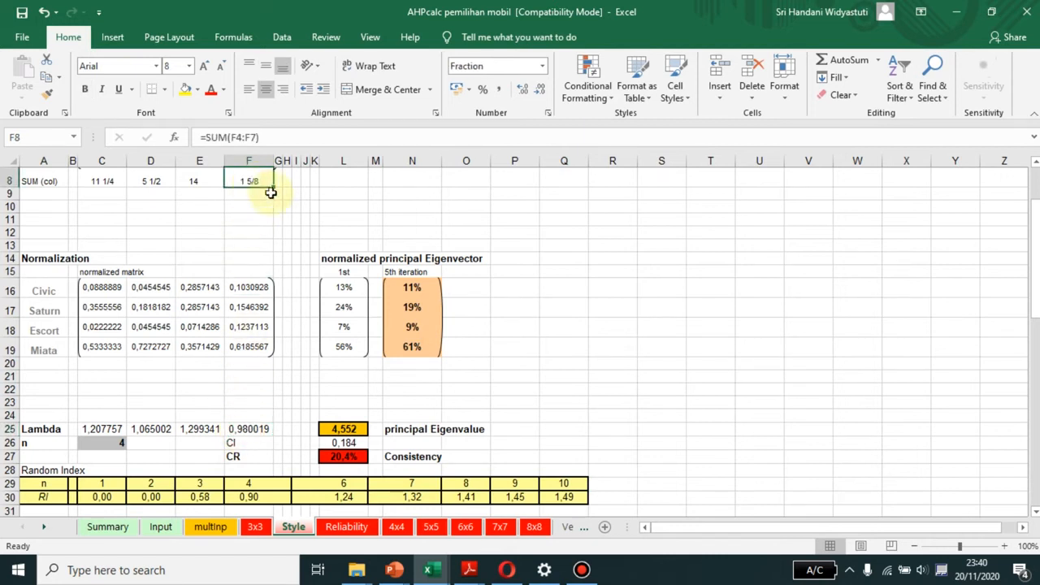
click(420, 347)
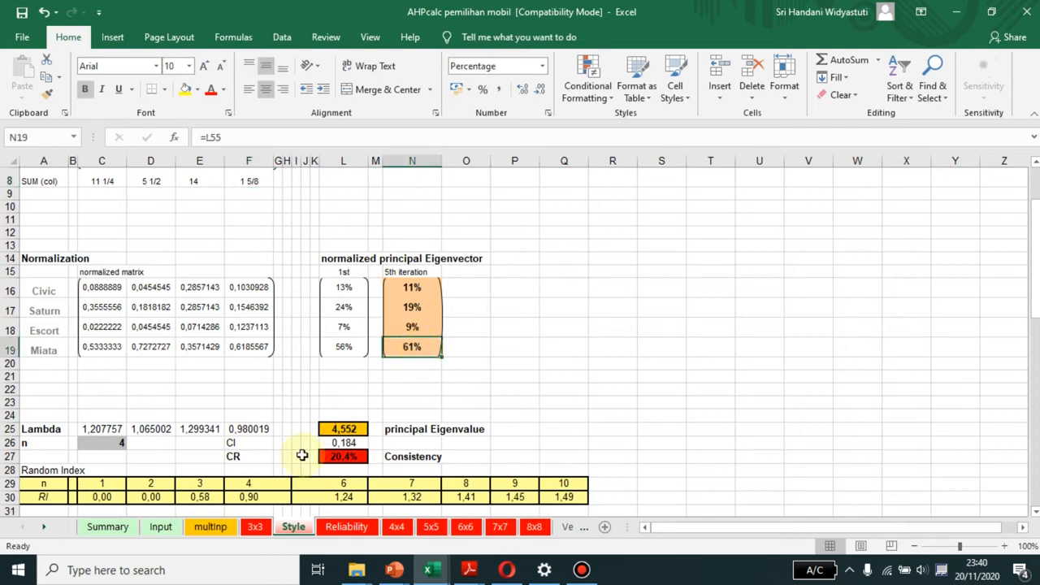
click(251, 430)
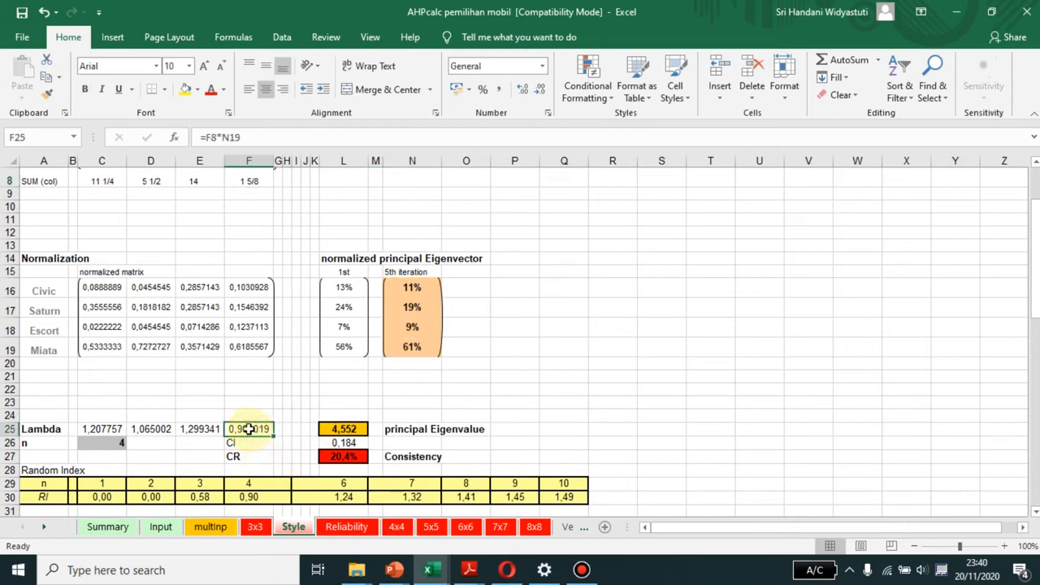
Inspect the principal eigenvalue formula in L25 and highlight the Lambda values C25:F25 that it sums
click(346, 428)
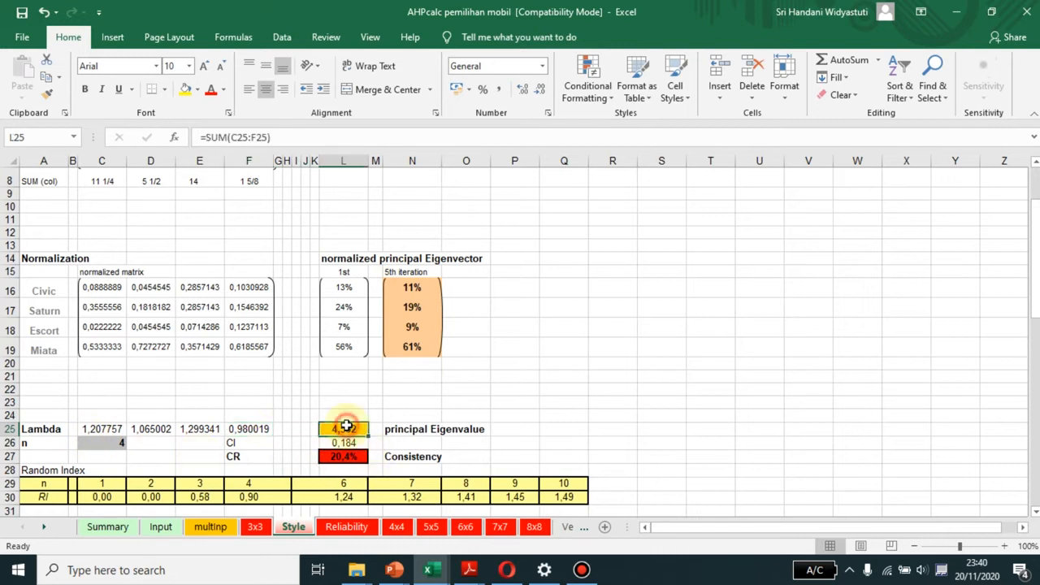
click(112, 430)
drag(112, 430, 251, 429)
click(346, 431)
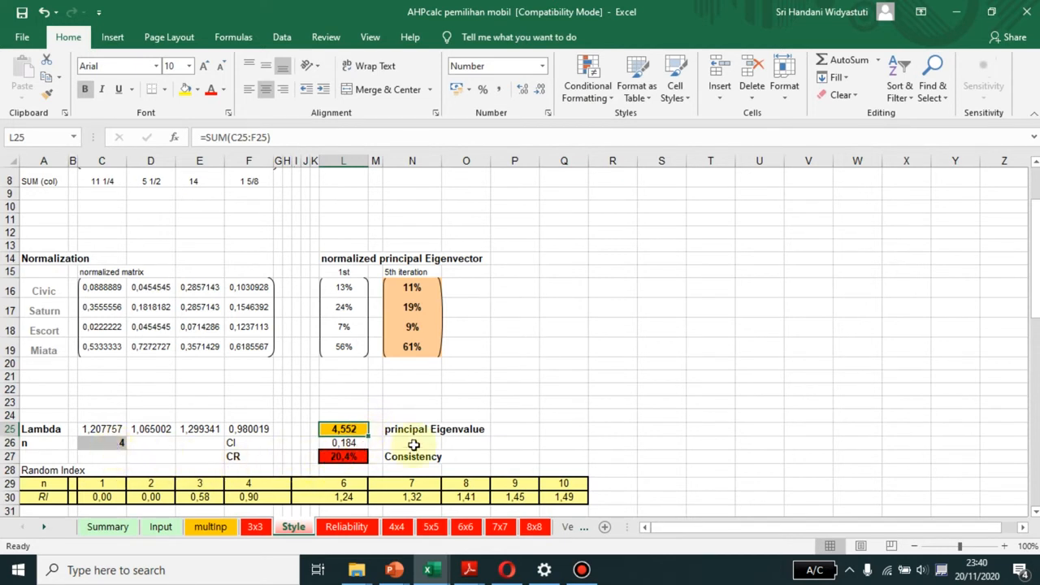
Examine the CI formula in L26 and its references to the principal eigenvalue L25 and matrix size C26
click(345, 443)
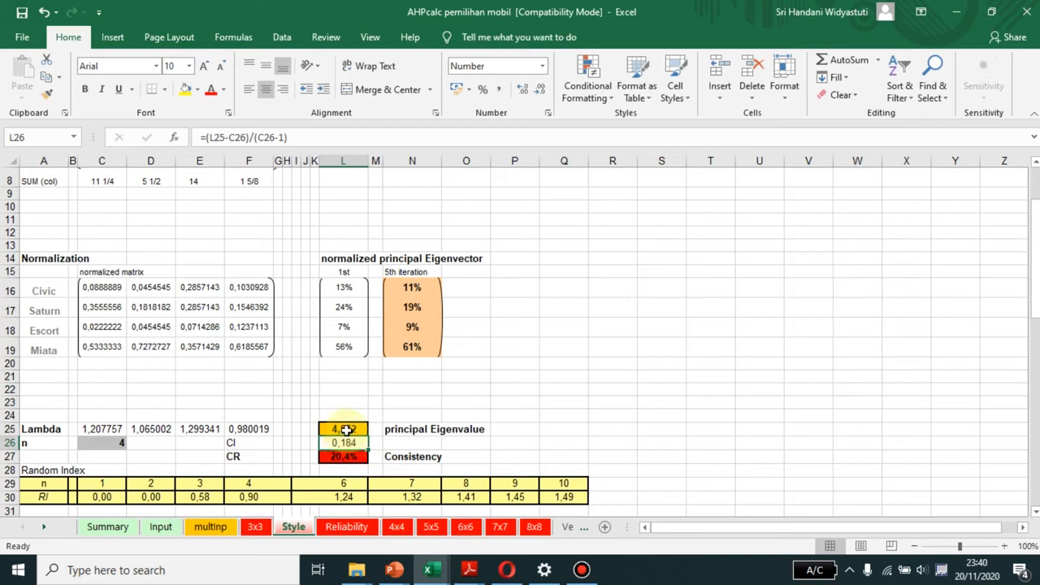
click(119, 442)
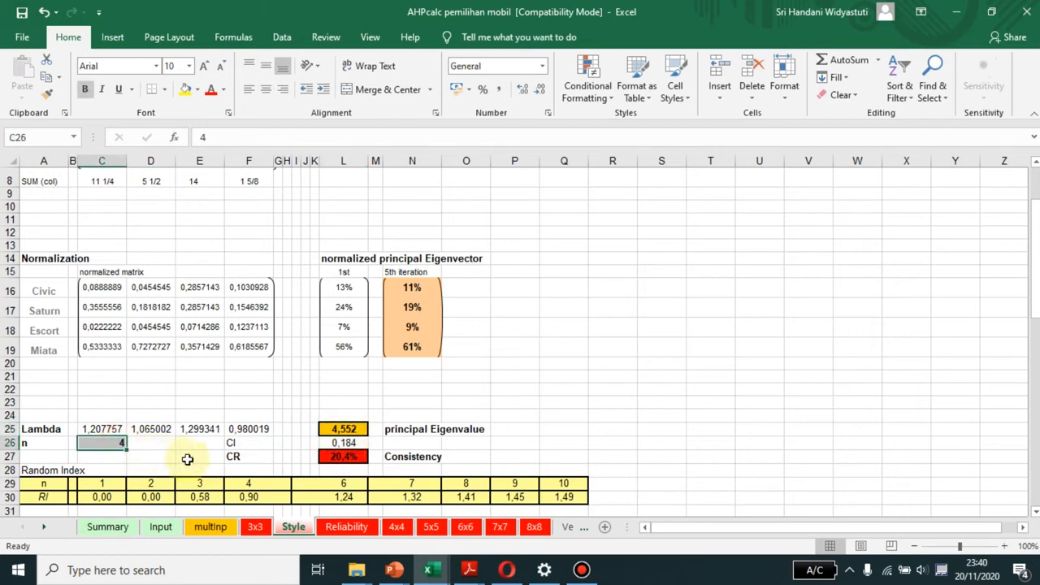
click(343, 442)
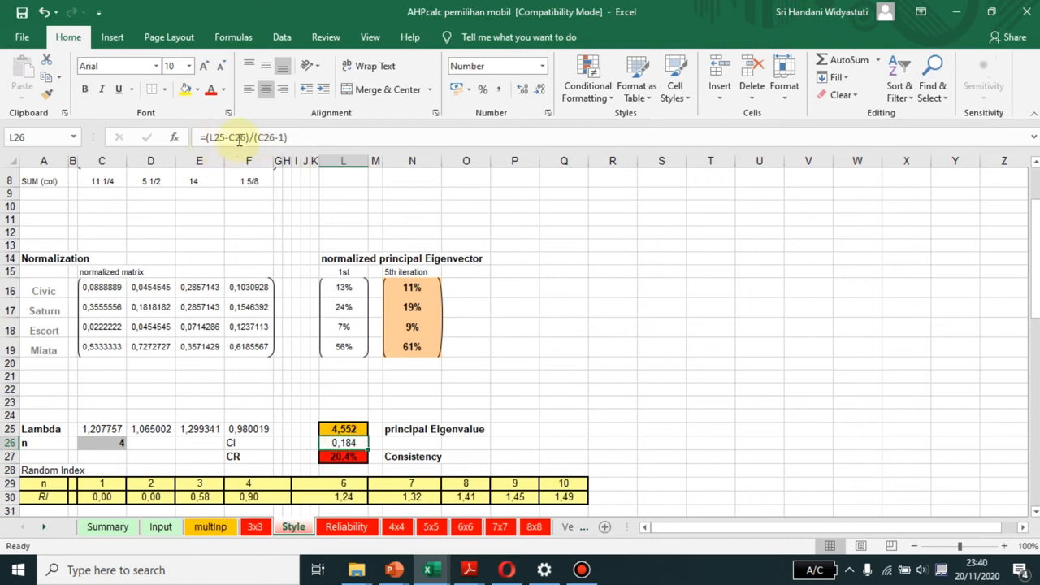
click(285, 138)
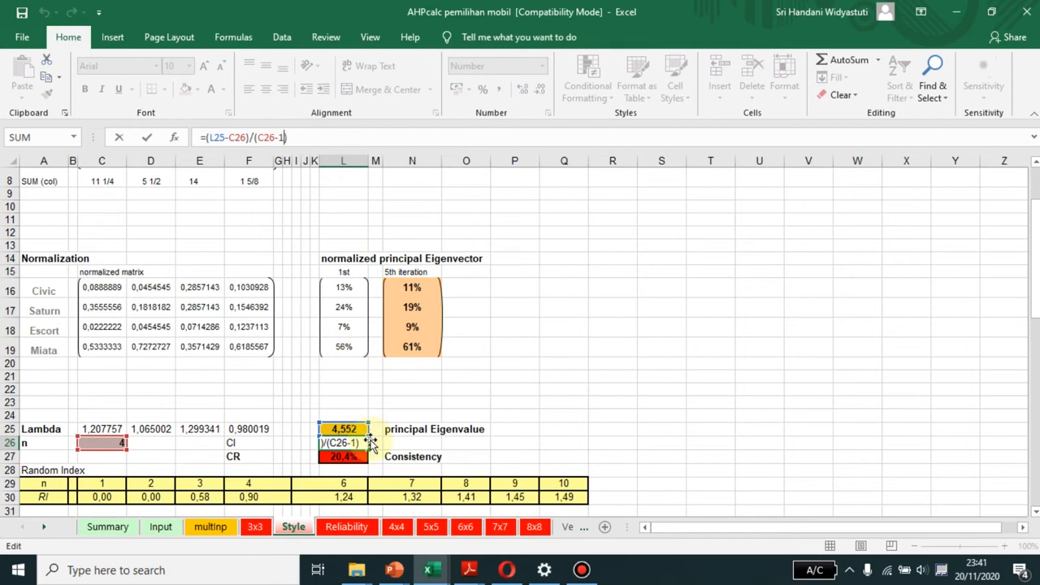
key(ctrl+Return)
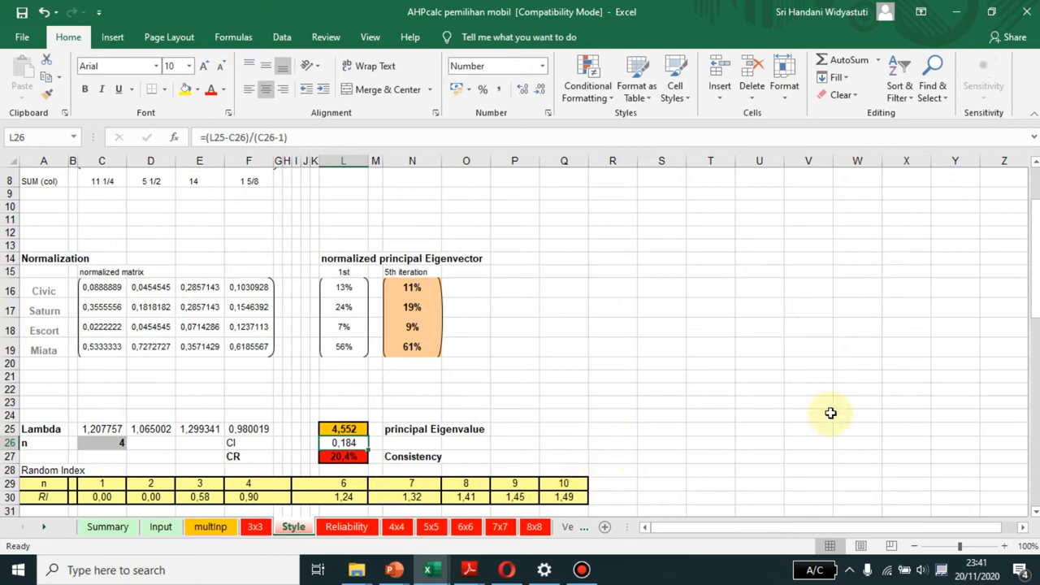
Look up the random index for n = 4 in the Random Index table
scroll(818, 409, down, 3)
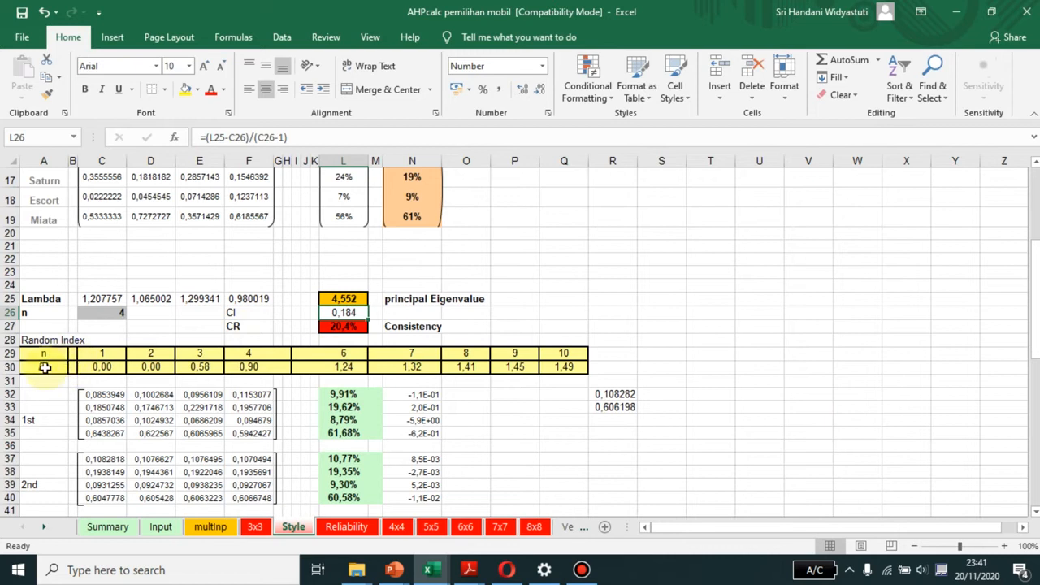
click(261, 352)
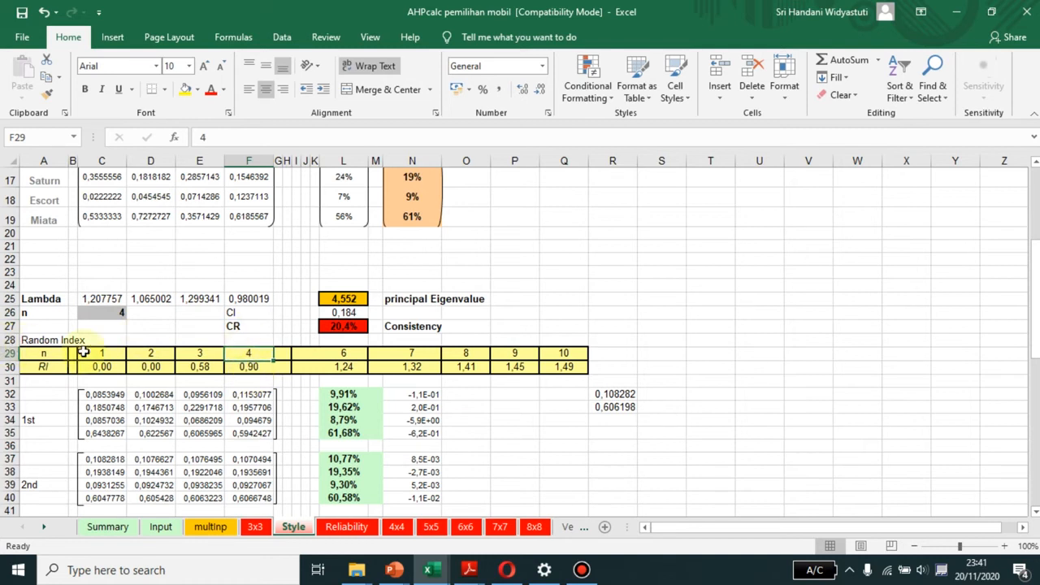
click(254, 366)
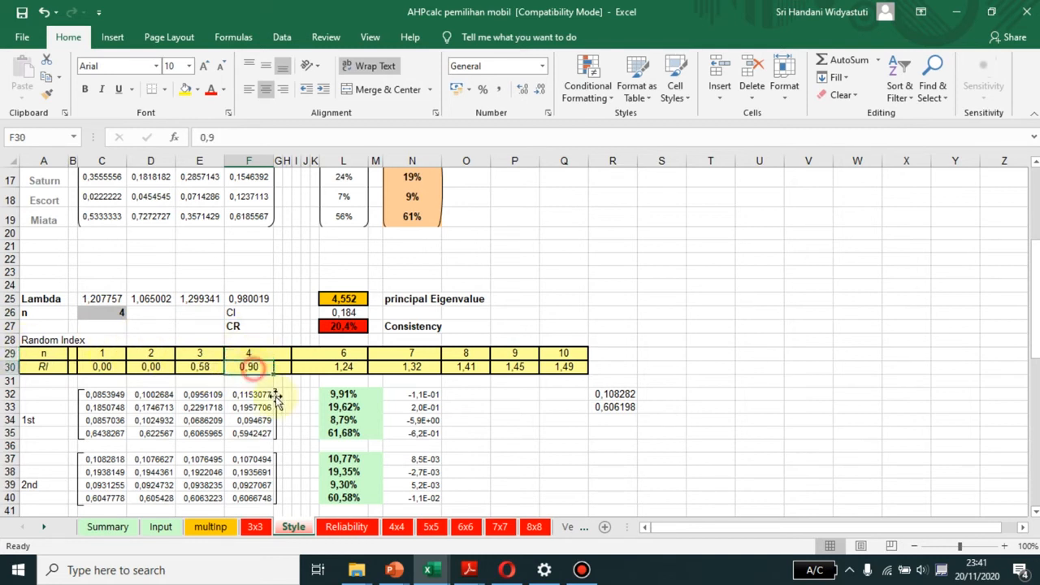
Inspect the CR formula in L27 and trace it to CI in L26 and the random index in F30
click(342, 313)
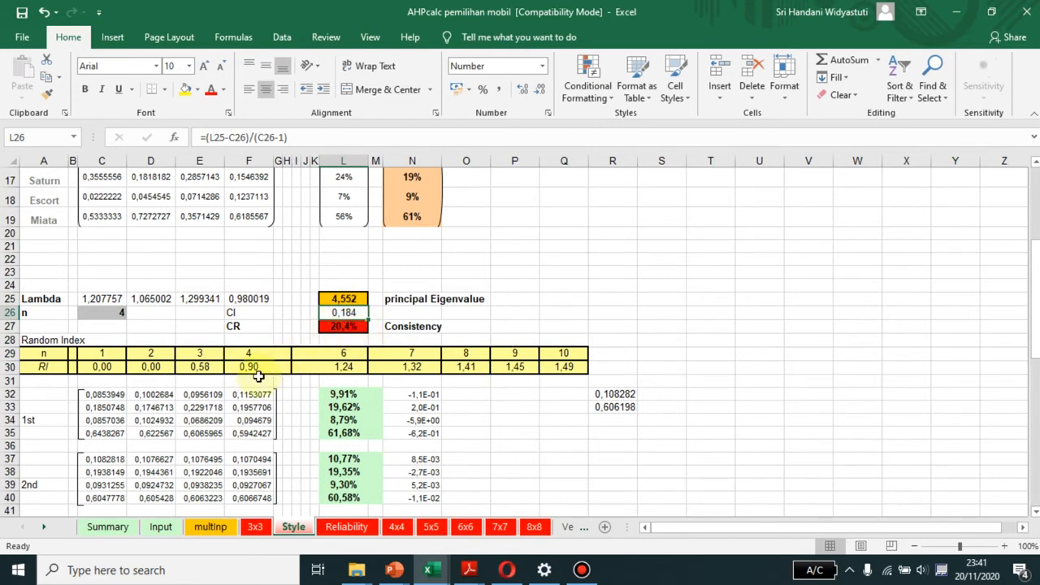
click(250, 368)
click(345, 328)
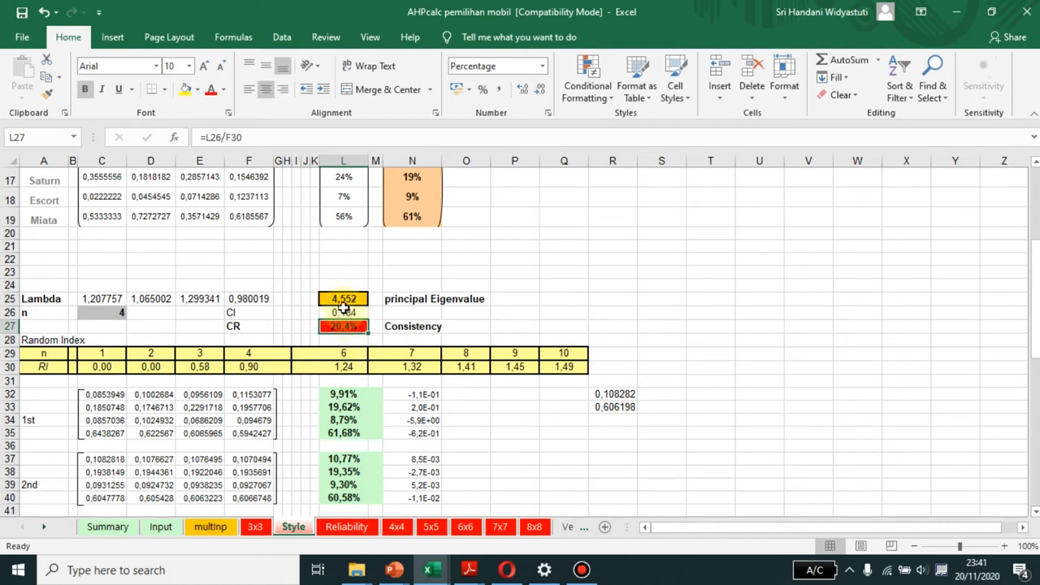
click(344, 312)
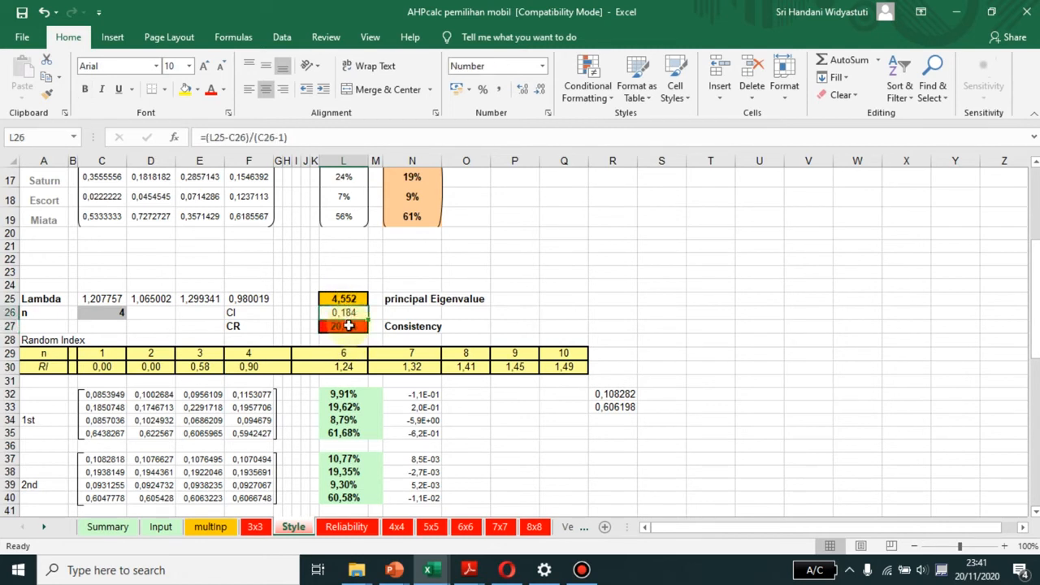
click(343, 326)
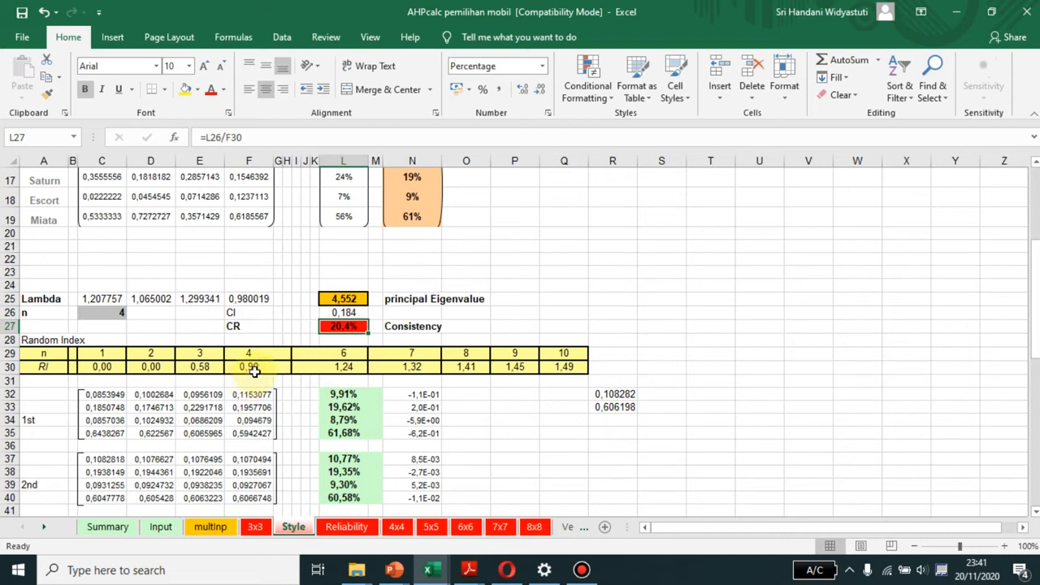
click(254, 369)
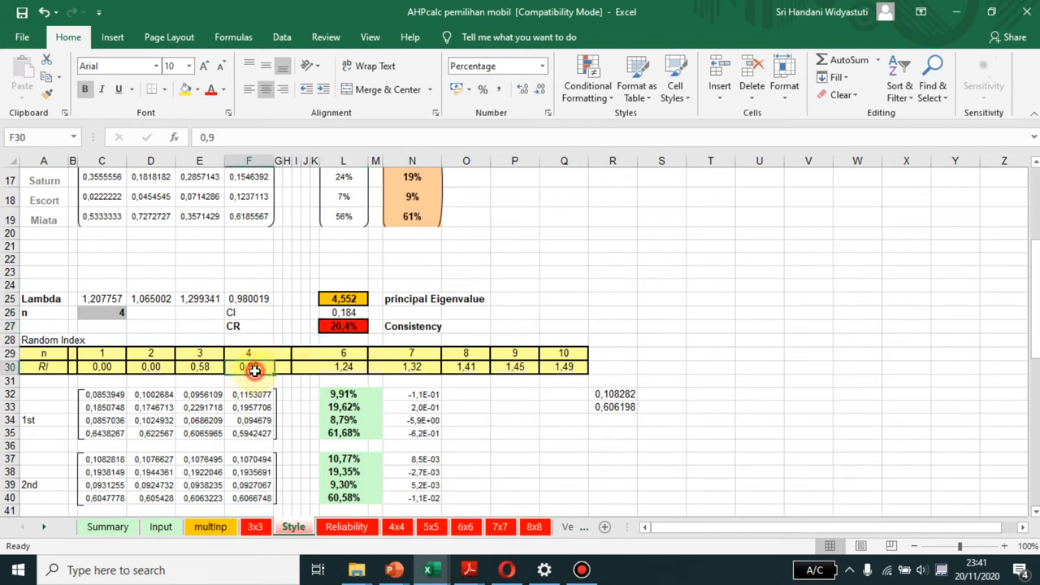
Re-enter the CR formula in L27 as =L26/F30, dividing CI by the random index for n = 4
click(348, 326)
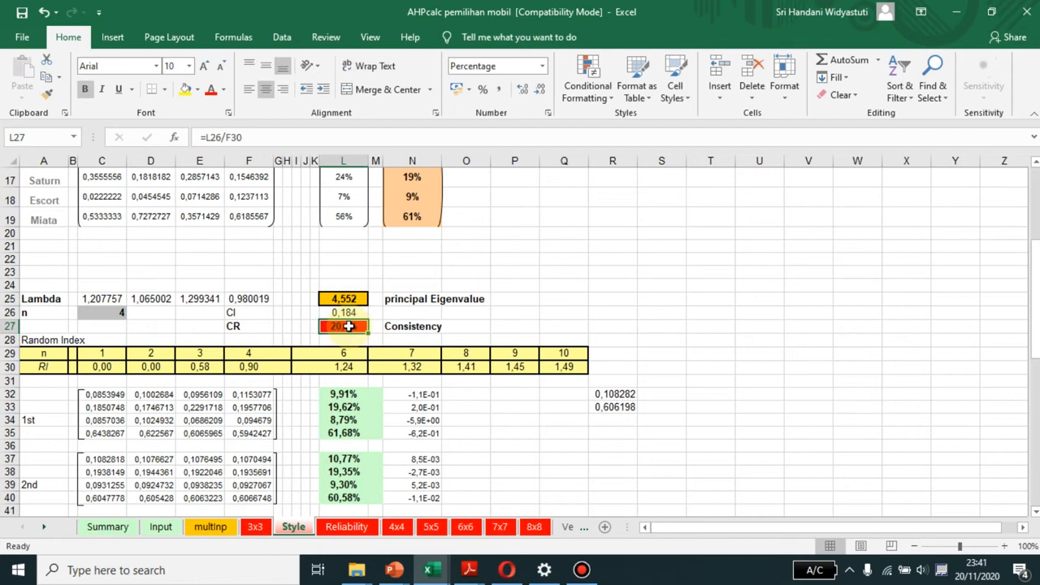
text(=)
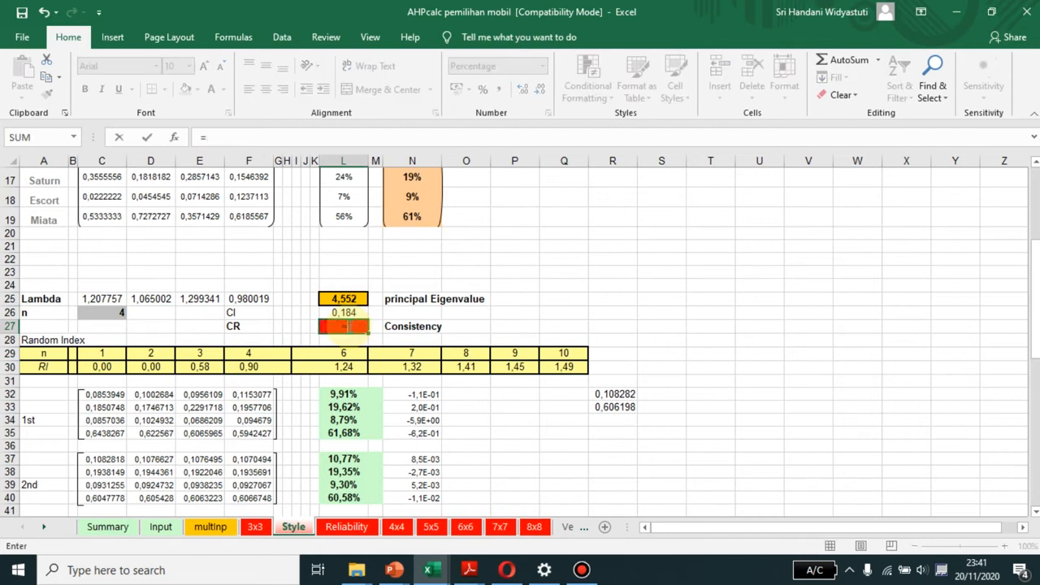
click(346, 314)
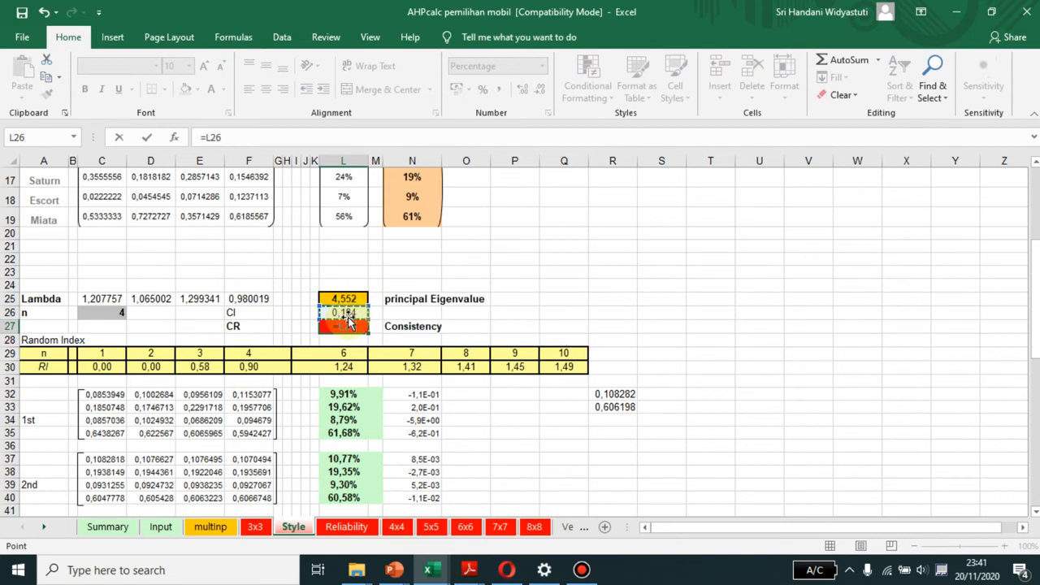
text(/)
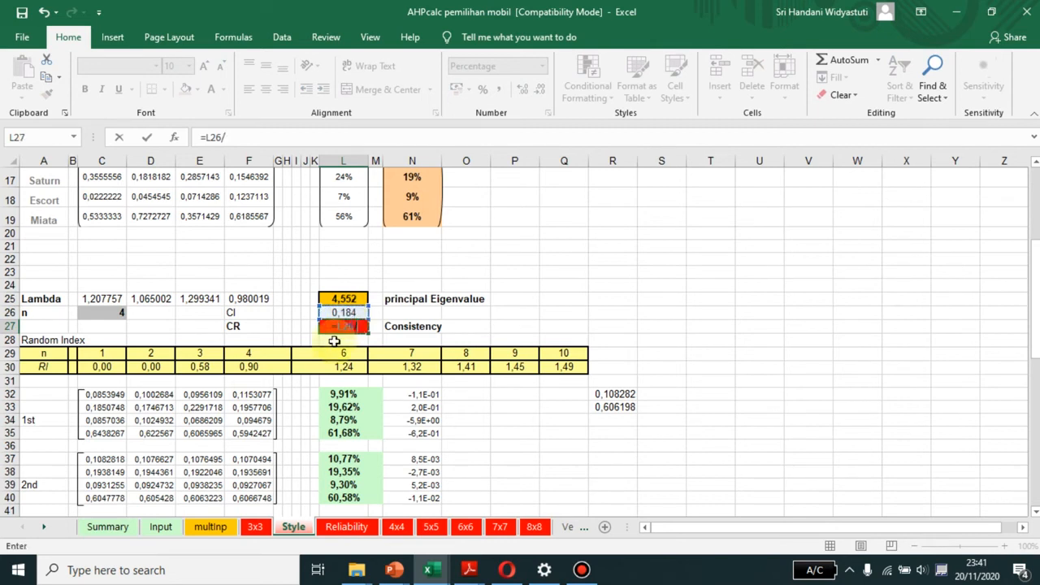
click(251, 367)
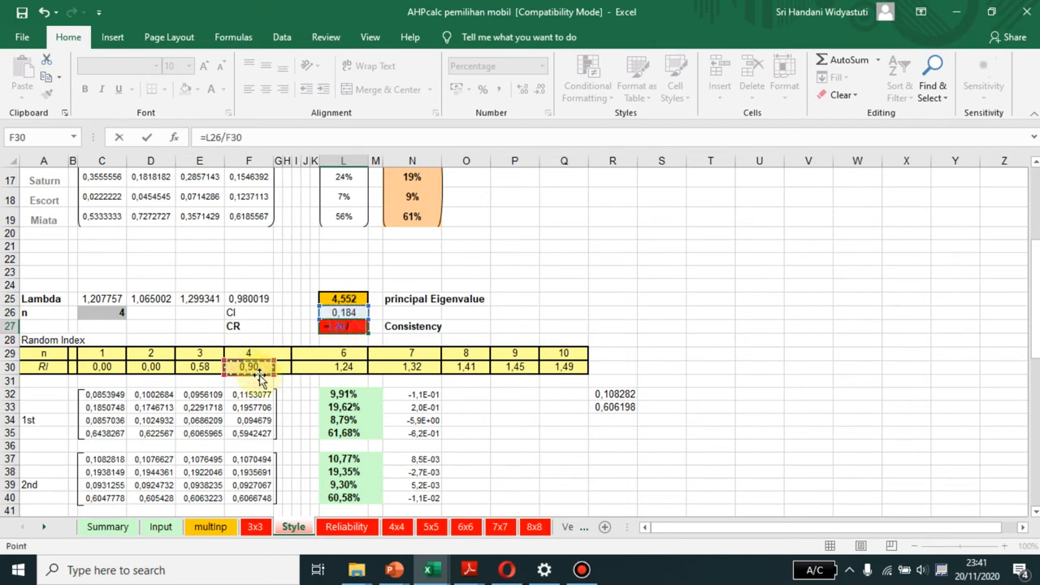
key(Return)
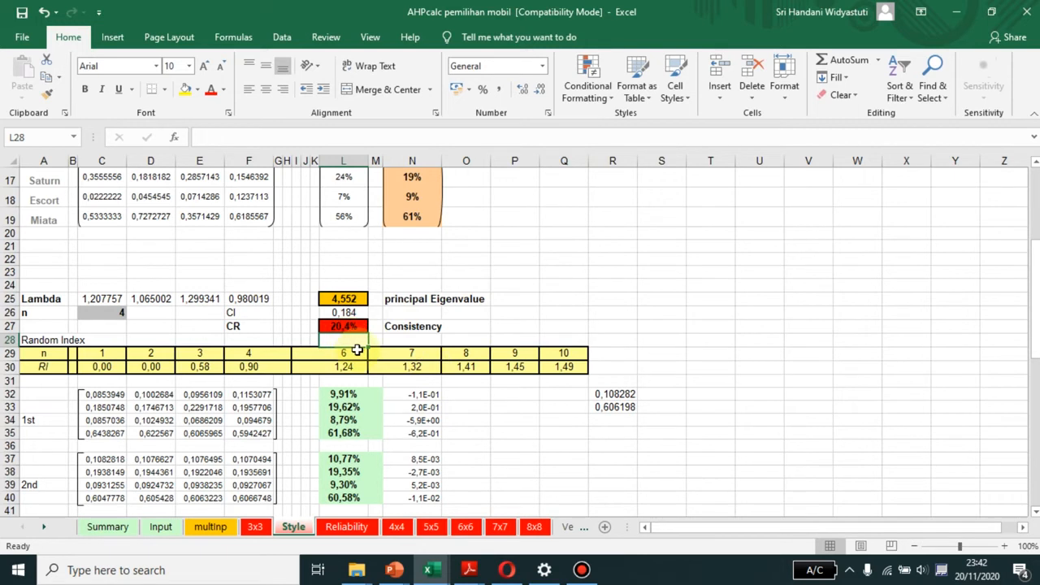
click(344, 327)
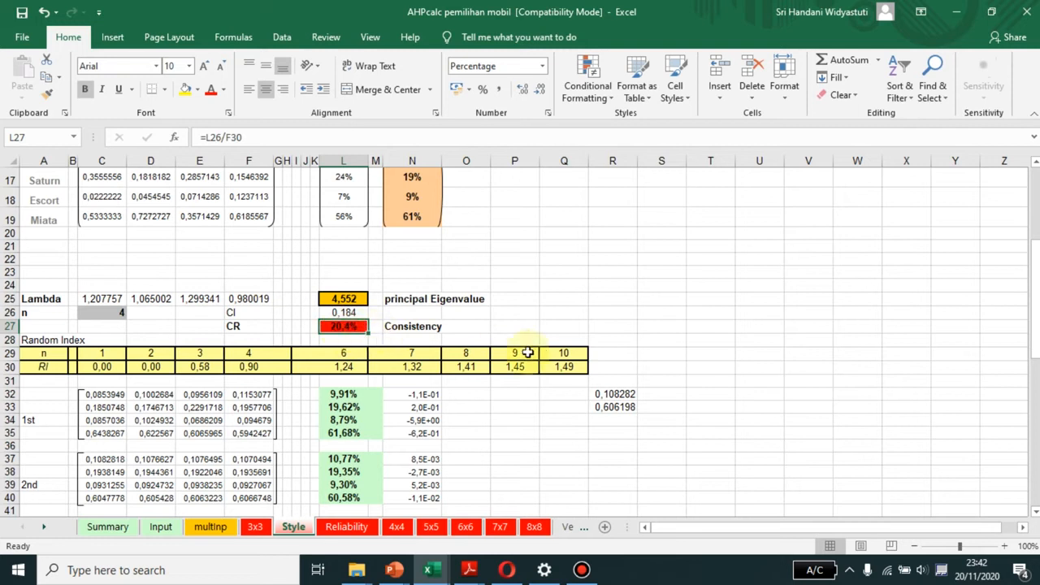
Review the Style sheet from the eigenvector iterations and check matrices back to the pairwise comparison values in the 4x4 matrix
scroll(534, 351, up, 4)
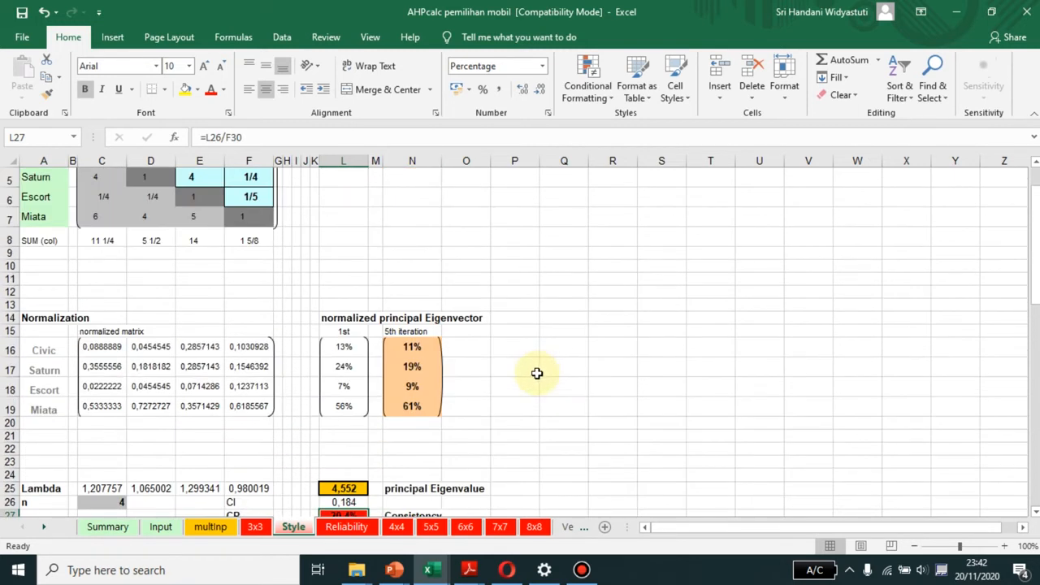
scroll(537, 373, up, 2)
scroll(537, 373, down, 10)
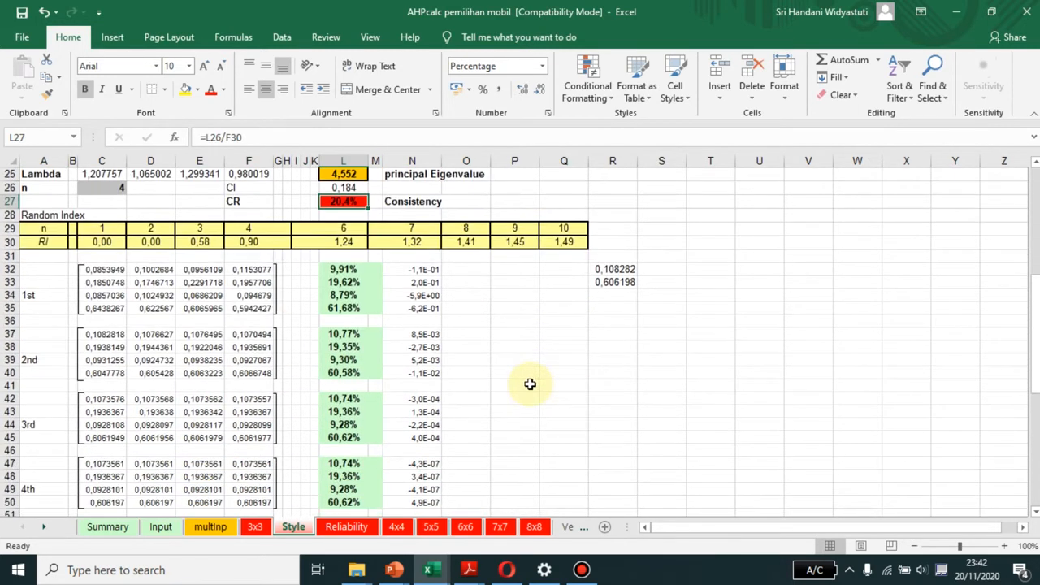
scroll(523, 393, down, 3)
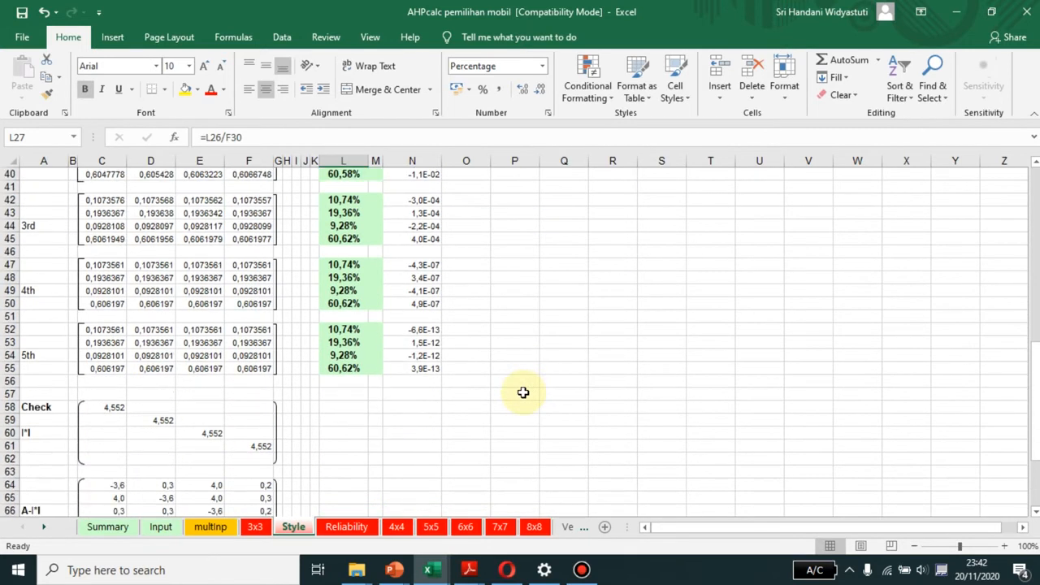
scroll(517, 398, down, 2)
scroll(517, 398, up, 7)
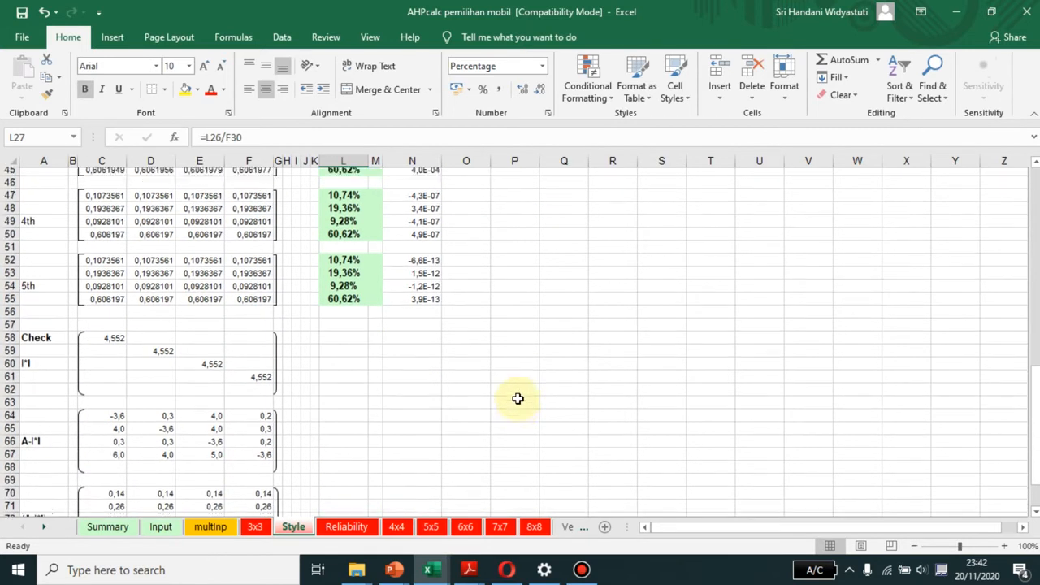
scroll(517, 399, up, 8)
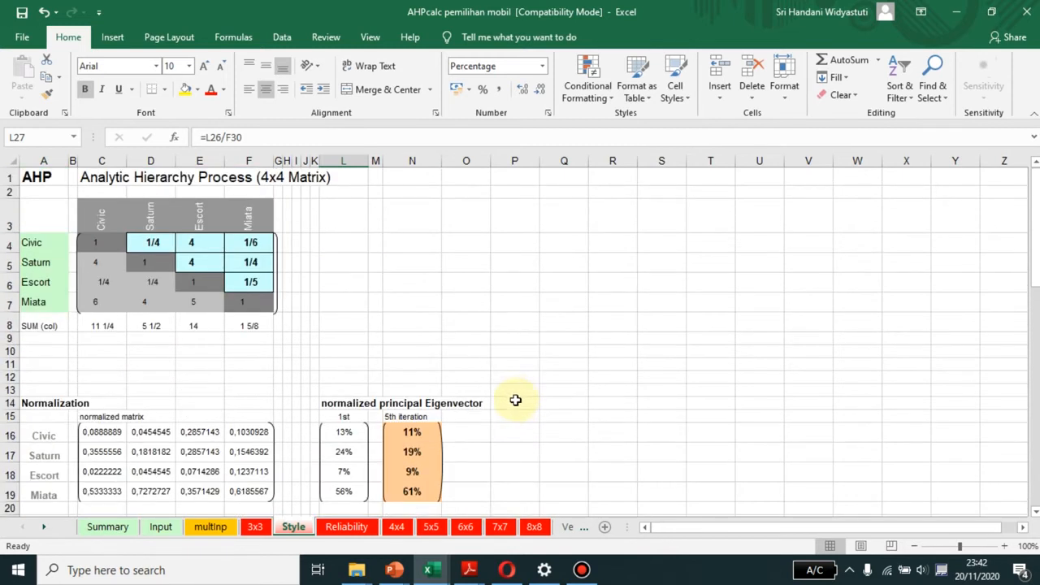
click(187, 244)
click(248, 255)
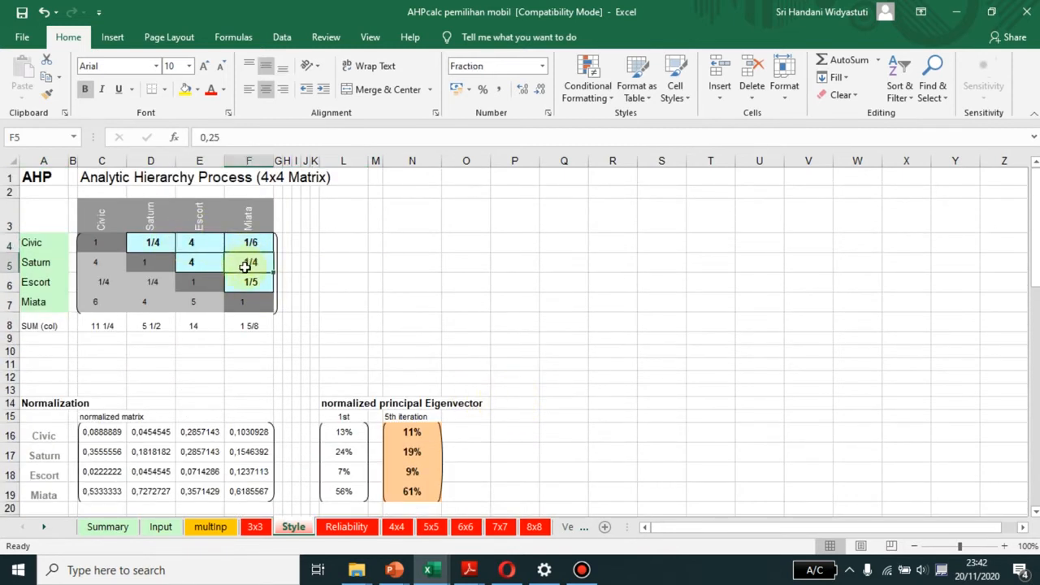
scroll(320, 304, down, 2)
scroll(322, 309, up, 2)
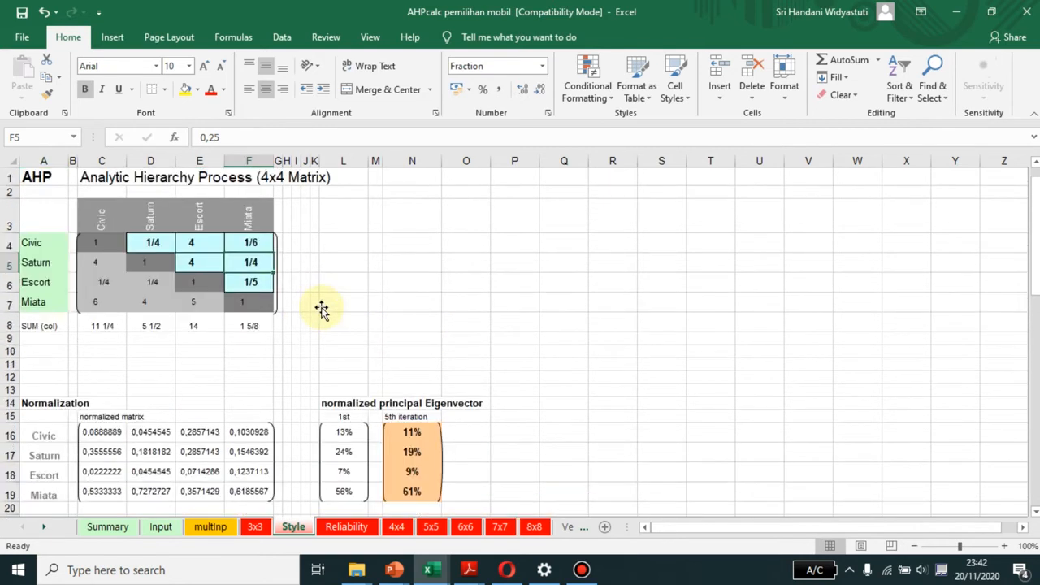
Try 6 as the Civic–Miata comparison in F4 and check its effect on the consistency ratio
click(251, 244)
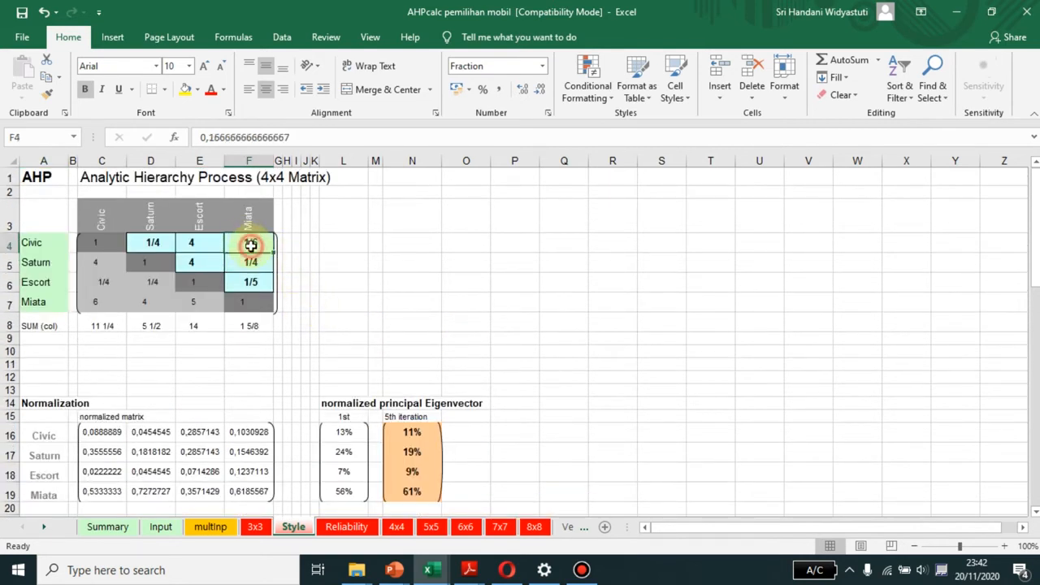
text(6)
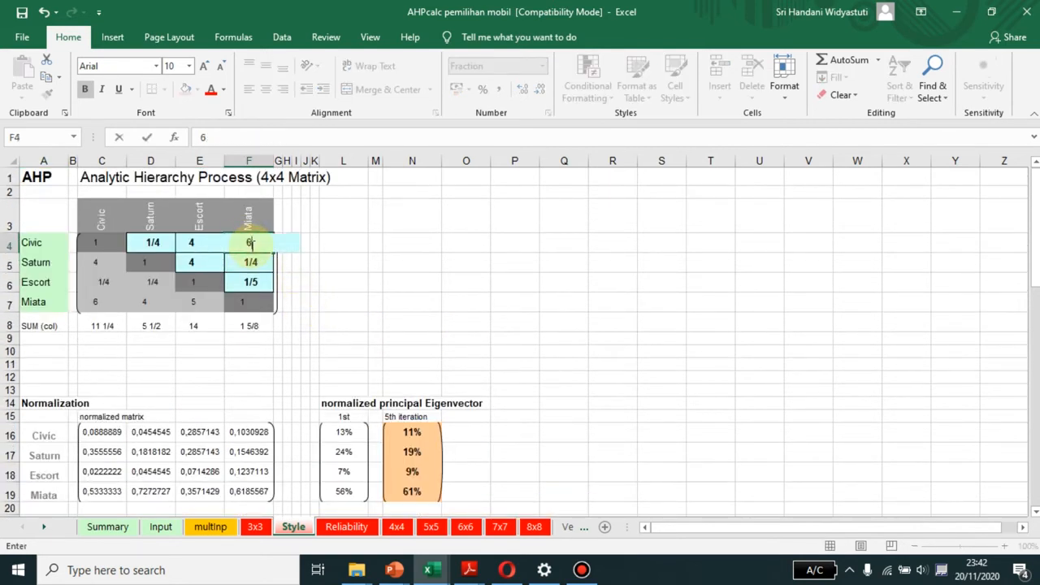
click(420, 284)
scroll(420, 288, down, 1)
scroll(420, 288, down, 3)
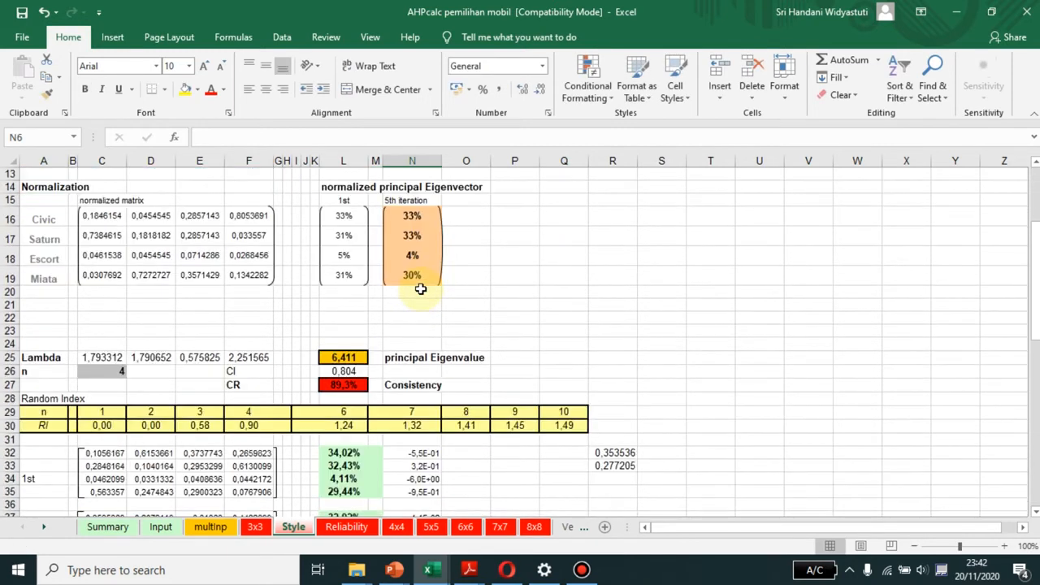
scroll(420, 288, up, 4)
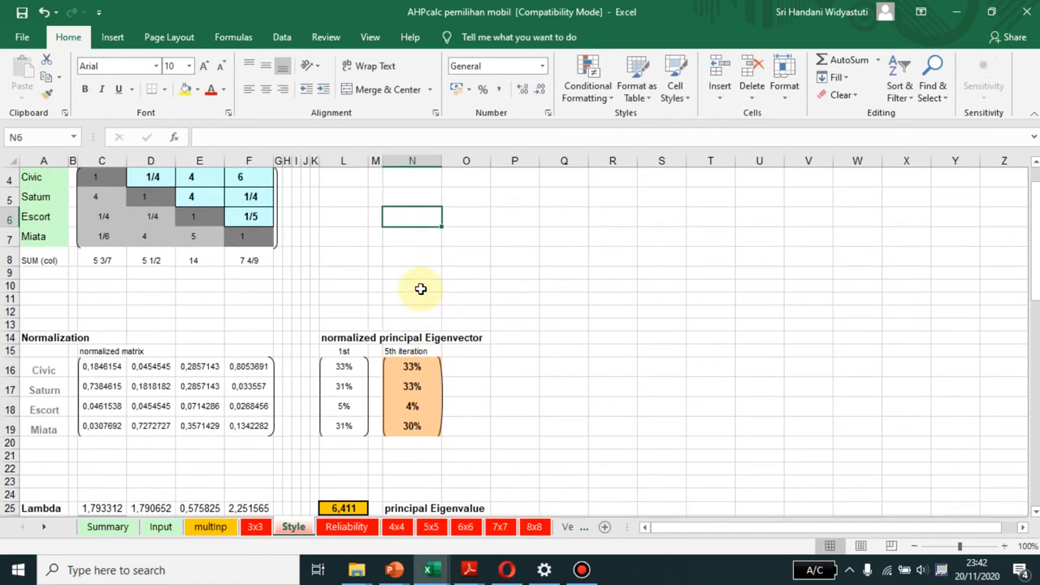
Try 1 as the Civic–Miata comparison in F4 and check the recalculated eigenvector and consistency ratio
click(246, 244)
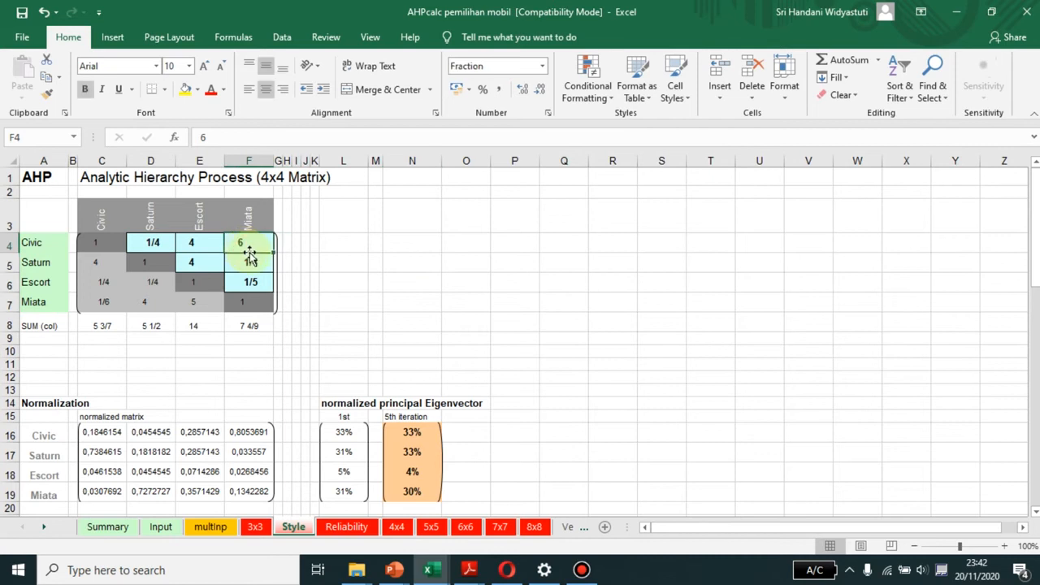
text(1)
click(385, 296)
scroll(385, 296, down, 2)
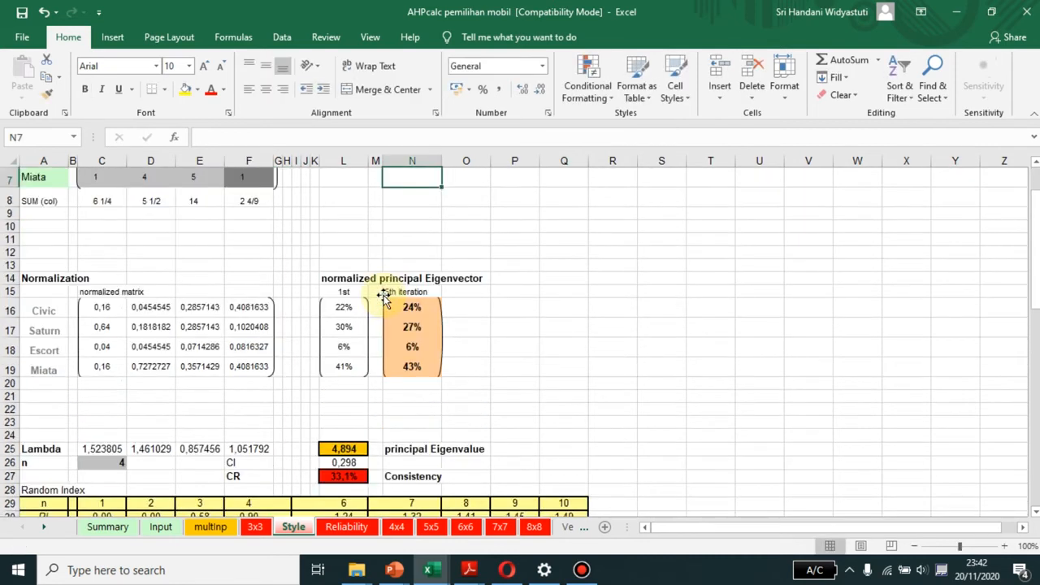
scroll(224, 246, up, 2)
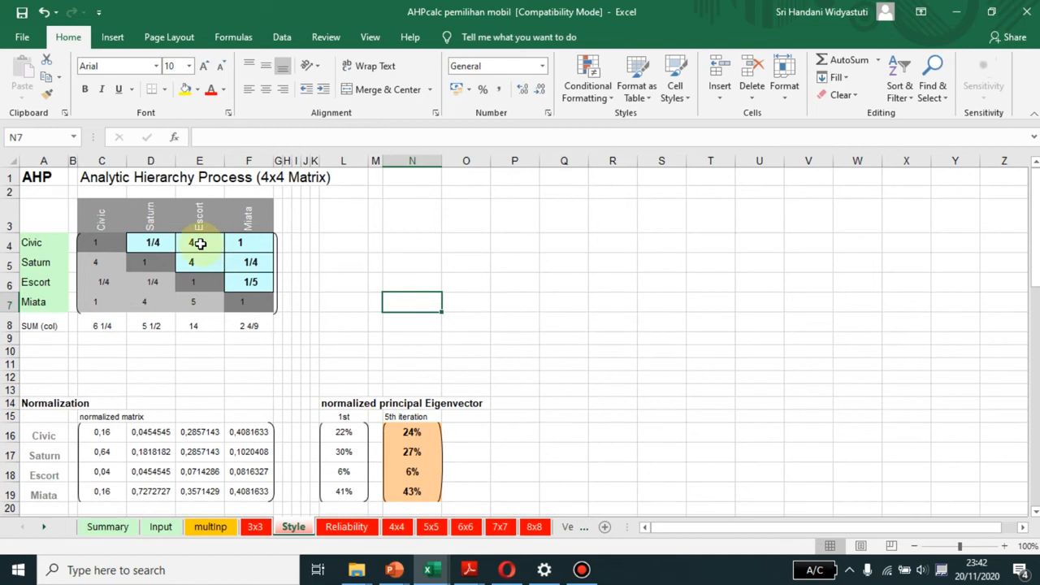
Try 1/4 as the Saturn–Escort comparison in E5 and examine the resulting consistency ratio in L27
click(199, 261)
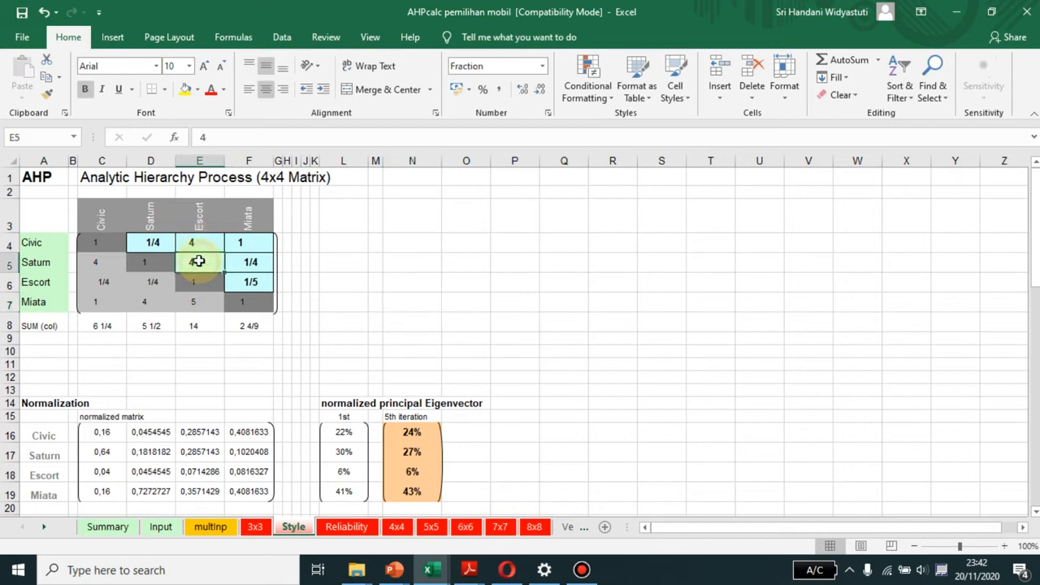
text(1/)
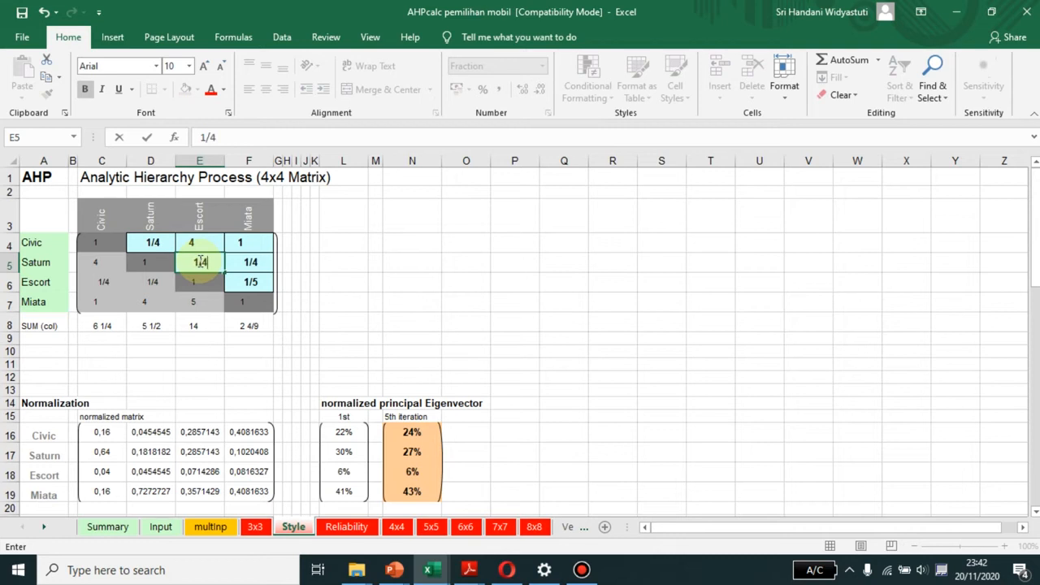
key(Return)
scroll(204, 295, down, 4)
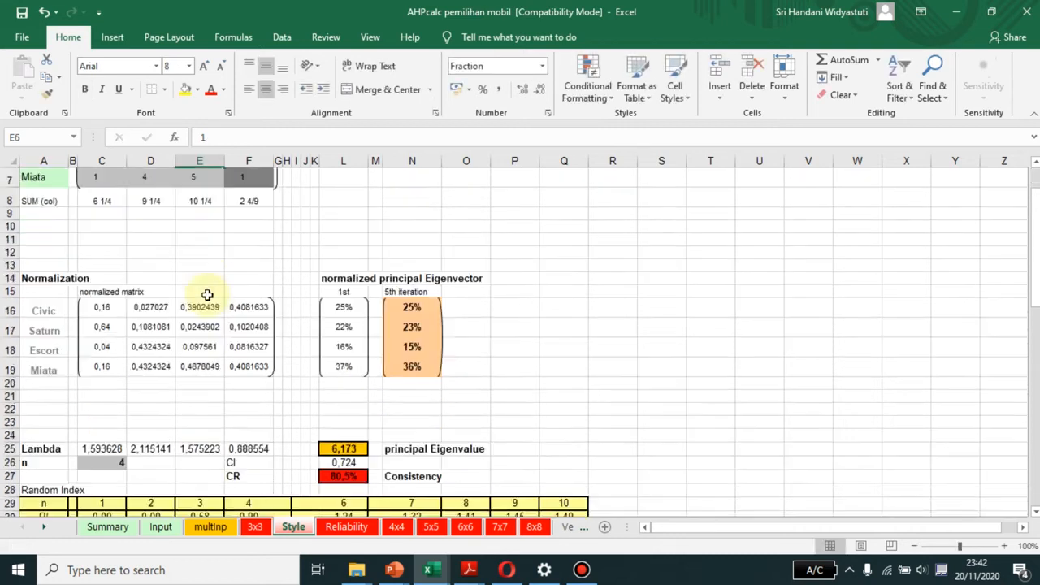
scroll(212, 320, up, 2)
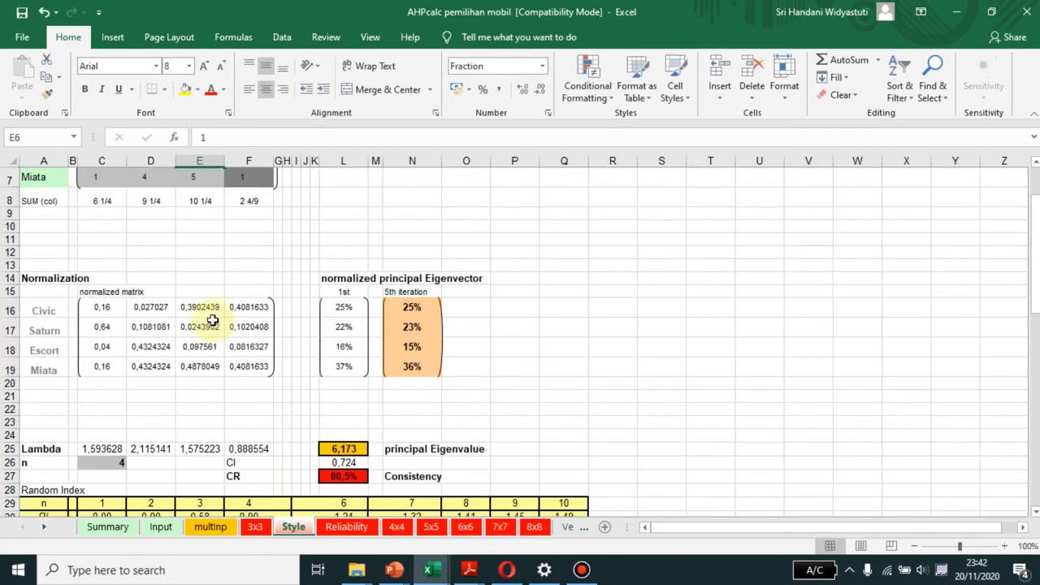
click(341, 478)
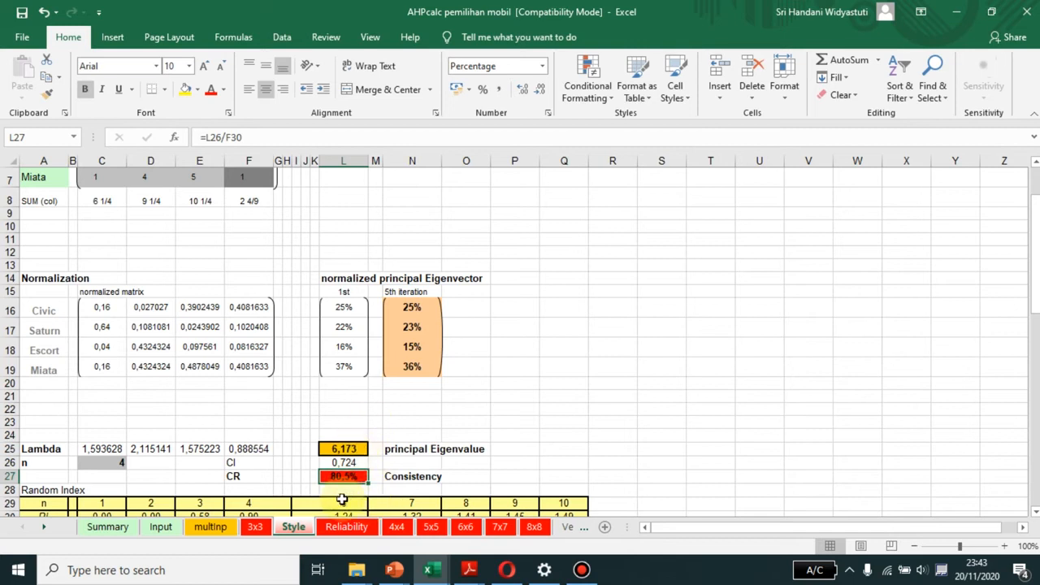
scroll(366, 452, up, 2)
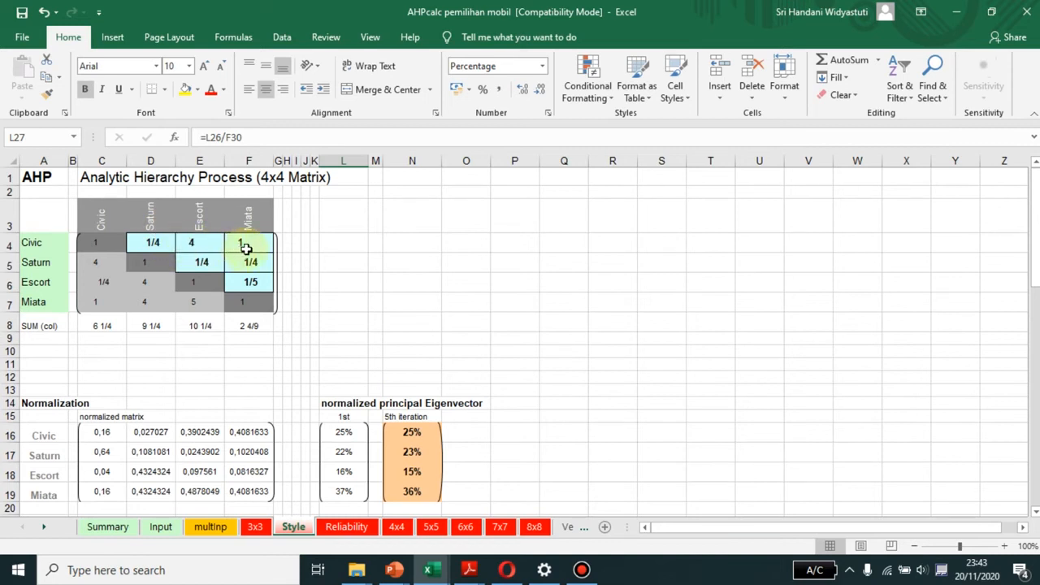
Undo the last three comparison edits in the Style matrix, covering cells E5 and F4
click(44, 11)
click(45, 11)
click(44, 11)
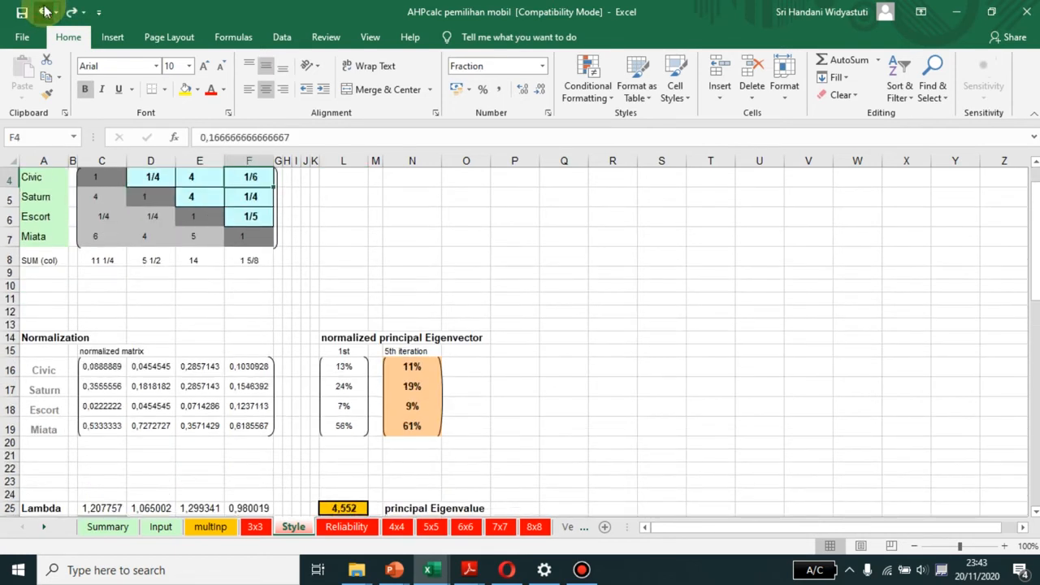
Set the Civic–Miata comparison in F4 to 1/9 and check the consistency ratio
scroll(268, 258, up, 1)
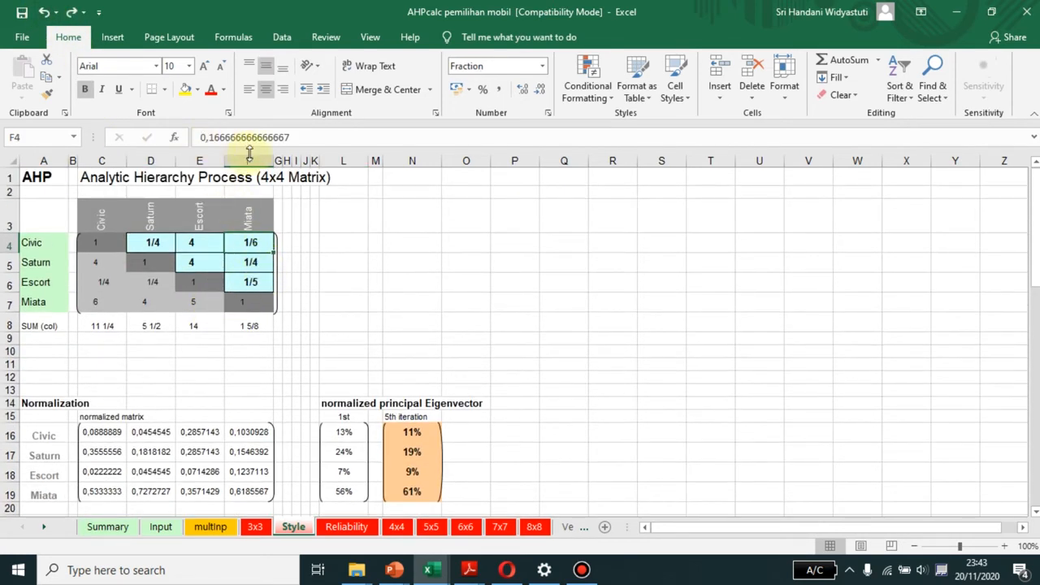
text(1/9)
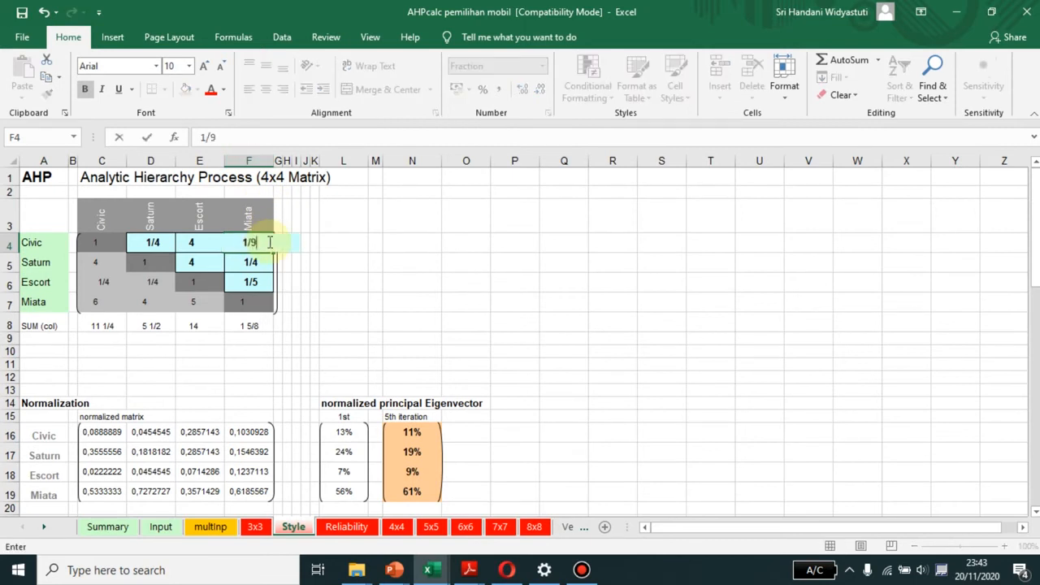
key(Return)
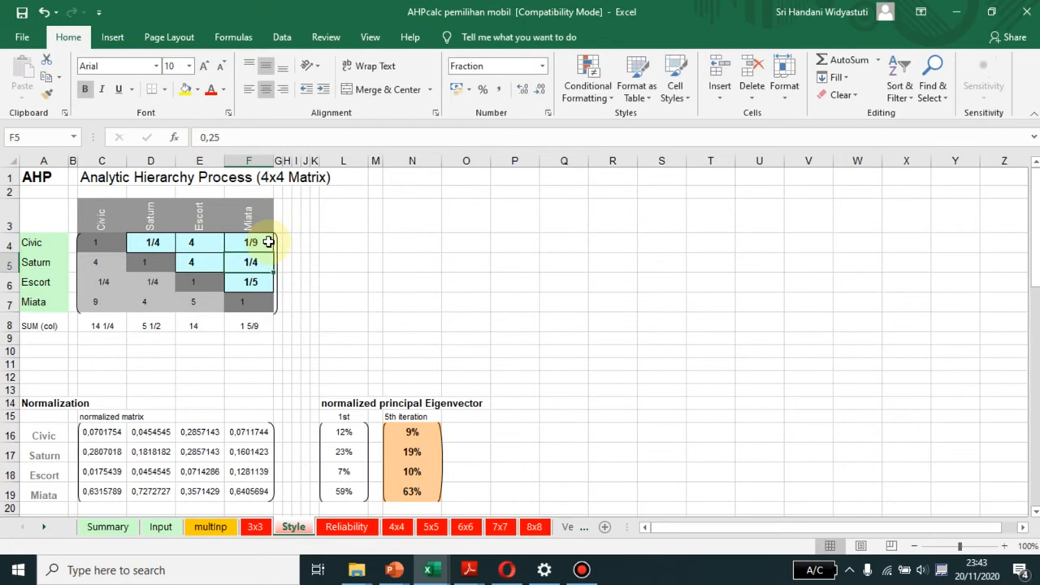
scroll(276, 268, down, 2)
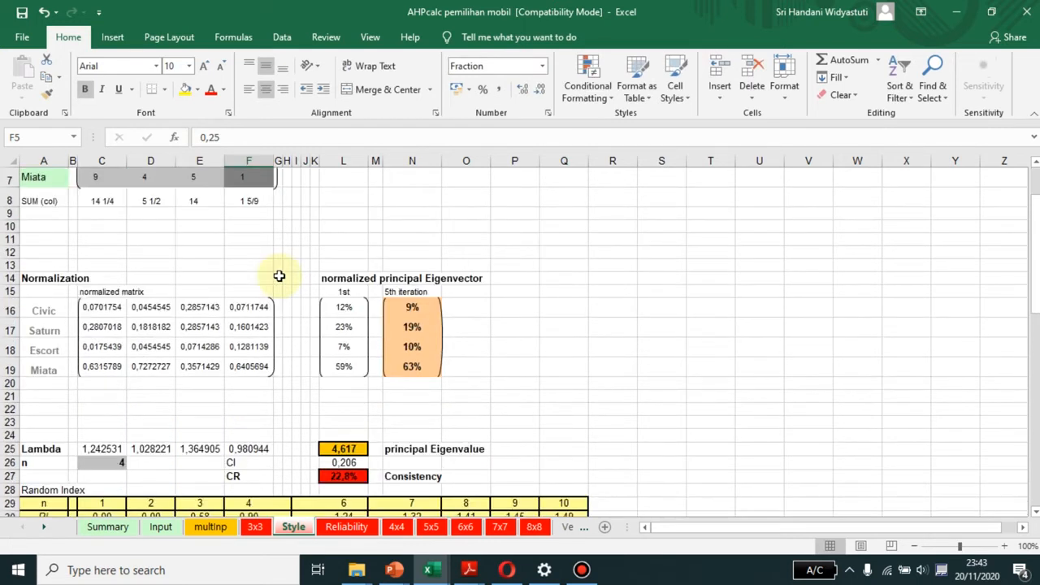
Set the Saturn–Miata comparison in F5 of the Style matrix to 1/7
scroll(278, 276, up, 2)
click(257, 266)
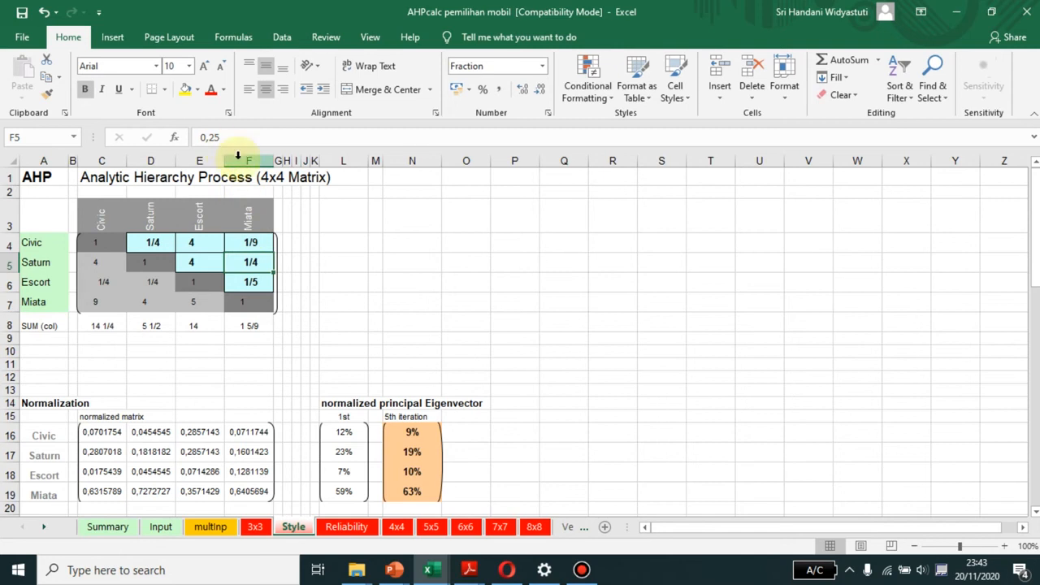
text(1)
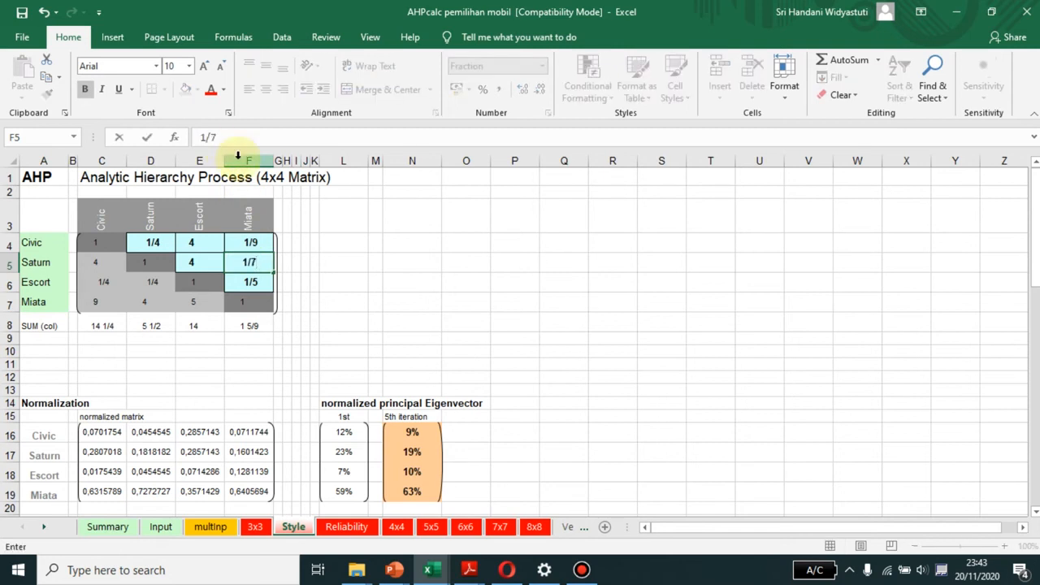
key(Return)
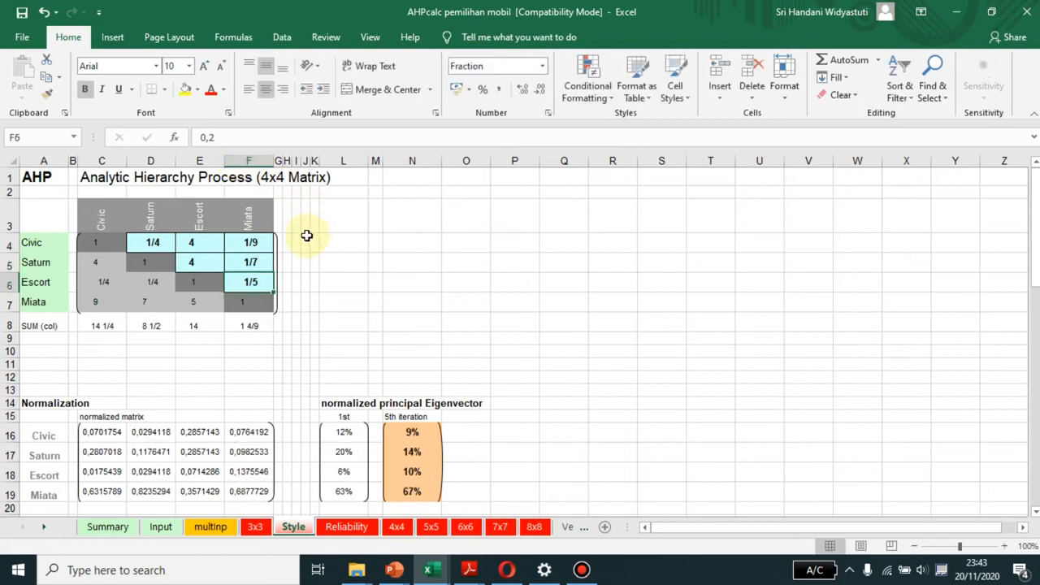
Check the consistency ratio in the Style matrix and undo the last two comparison edits, in F5 and F4
scroll(306, 235, down, 3)
scroll(306, 235, up, 3)
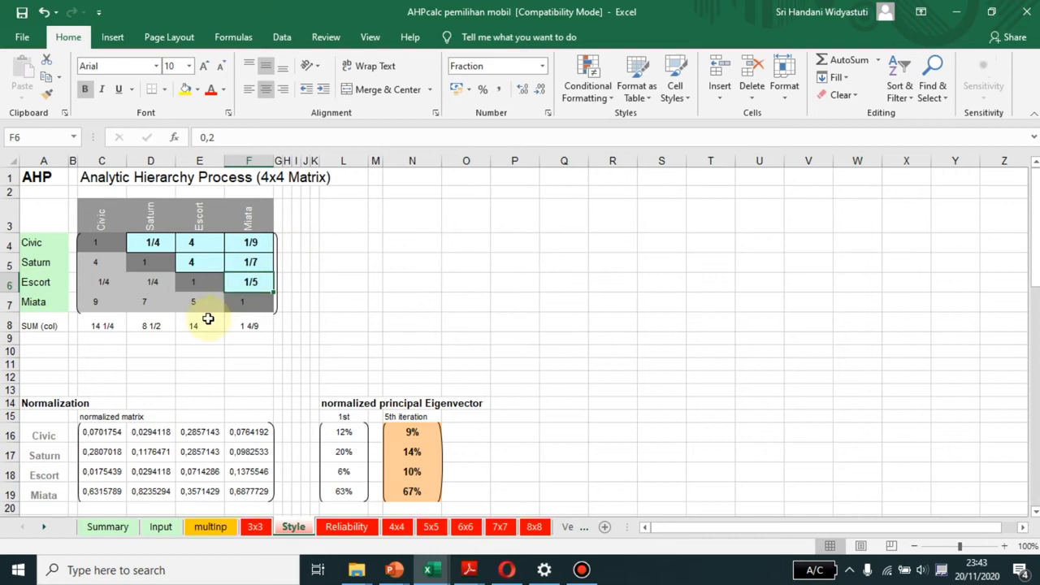
click(242, 260)
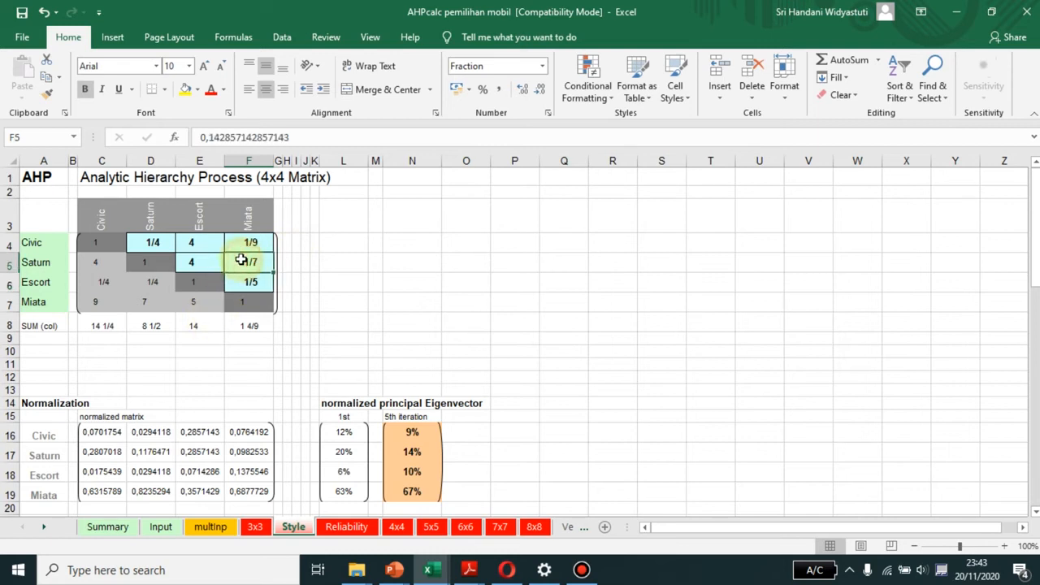
click(43, 12)
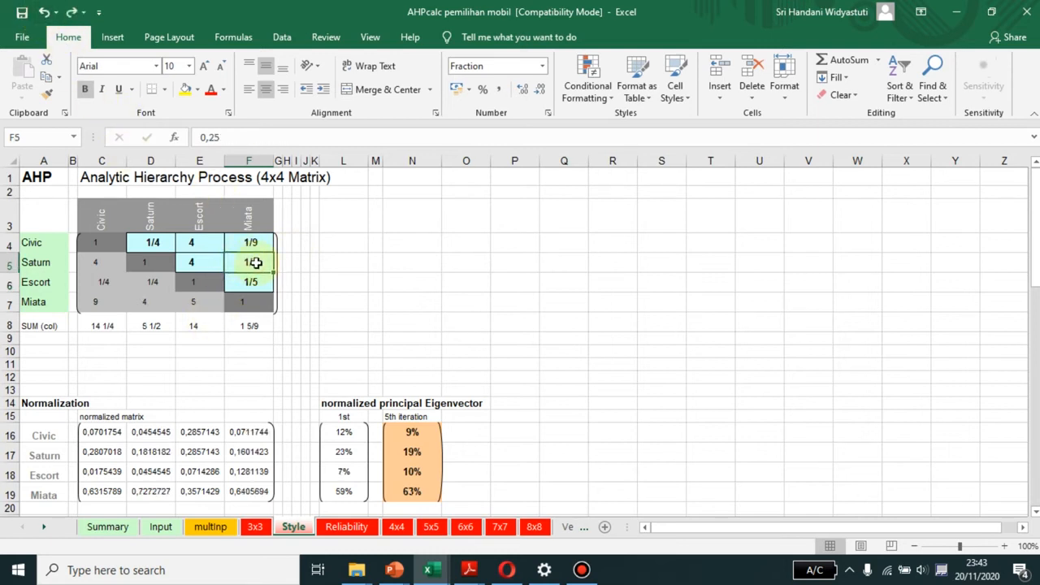
scroll(251, 263, down, 2)
scroll(256, 263, down, 2)
scroll(257, 262, up, 4)
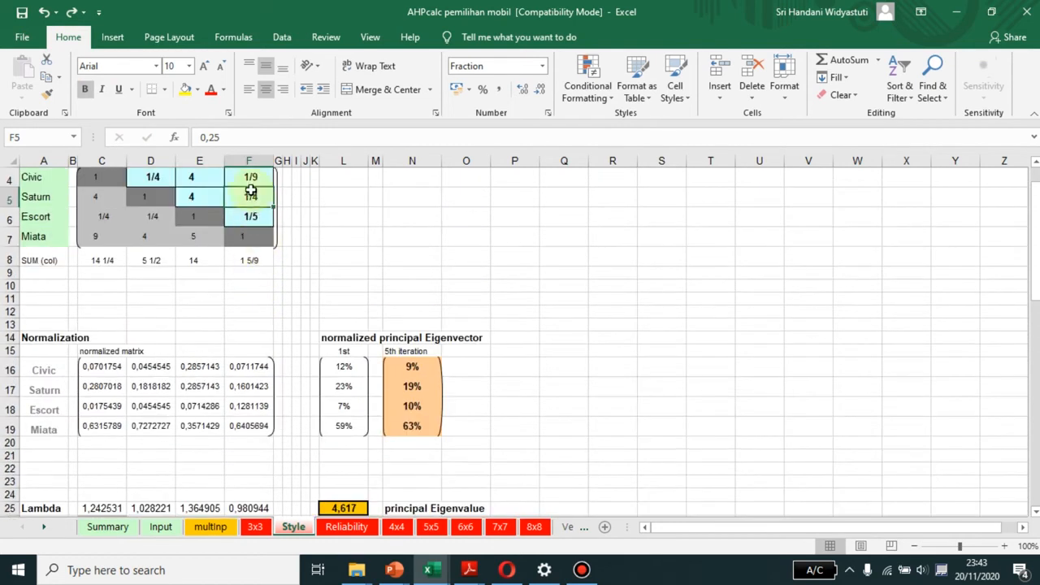
click(45, 11)
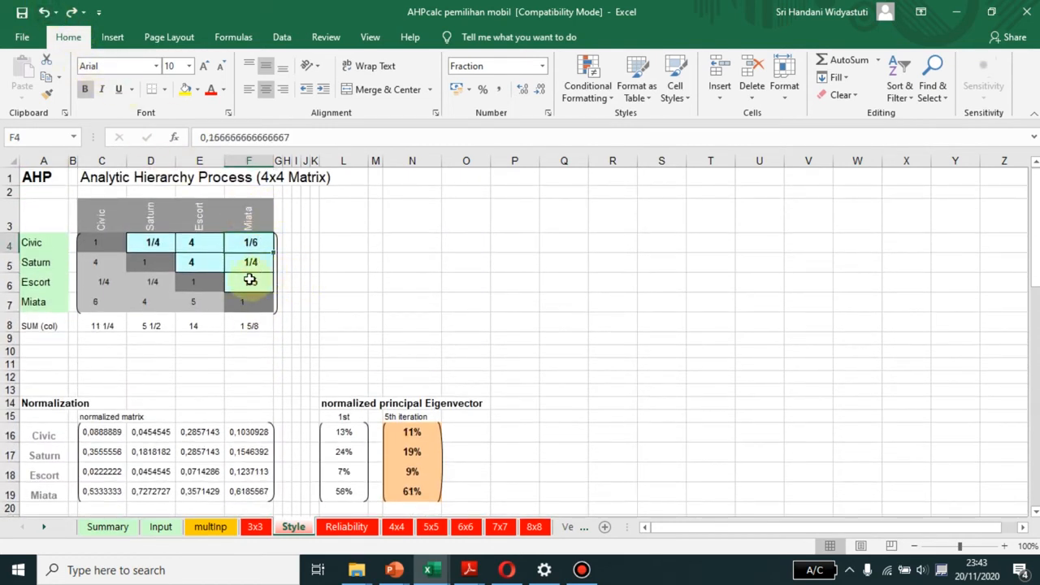
Try 1/7 as the Civic–Saturn comparison in D4 and check the resulting consistency ratio
click(158, 242)
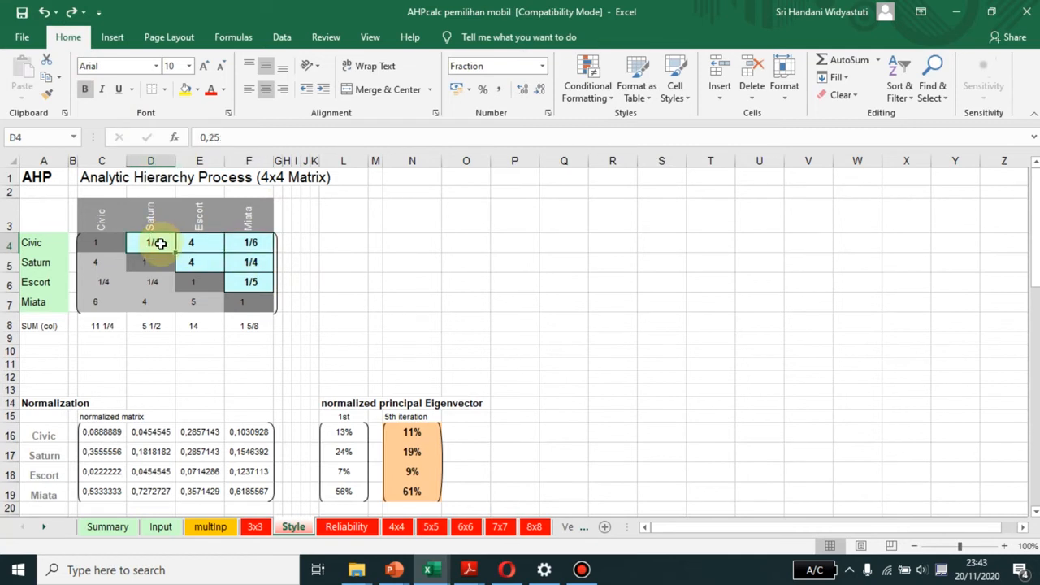
text(1)
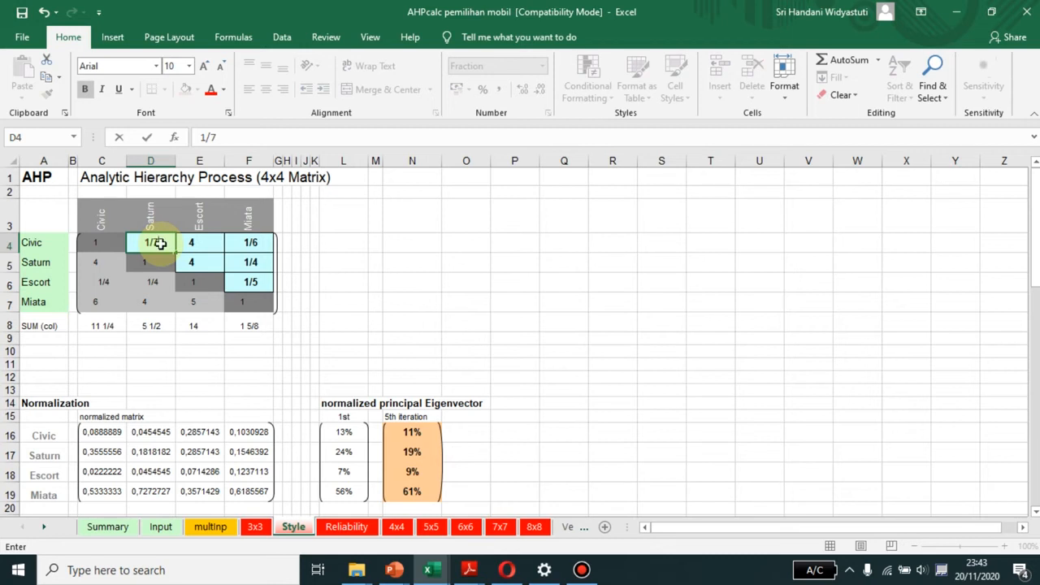
text(/7)
key(Return)
scroll(164, 287, down, 3)
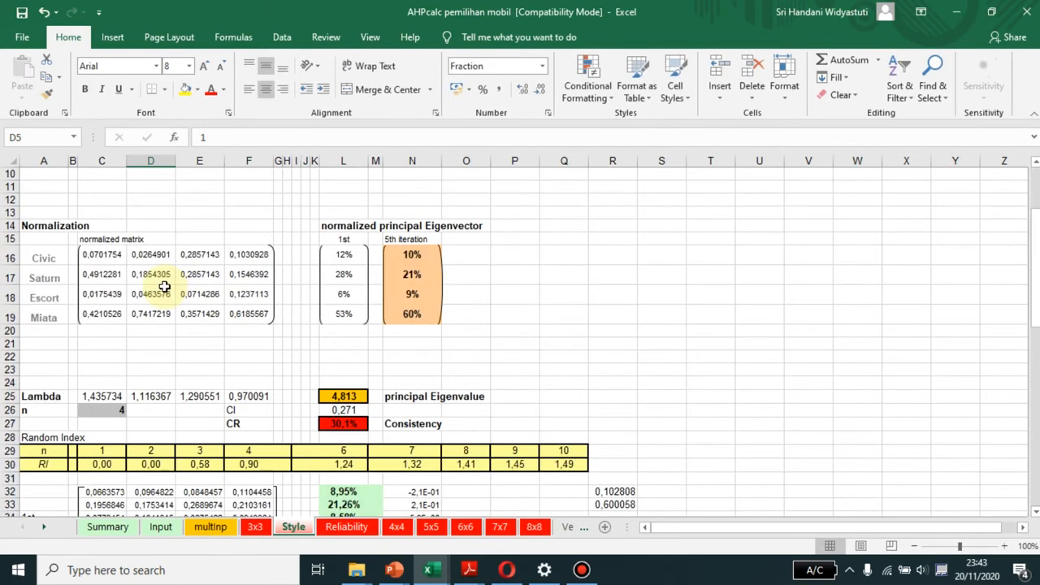
scroll(164, 287, up, 3)
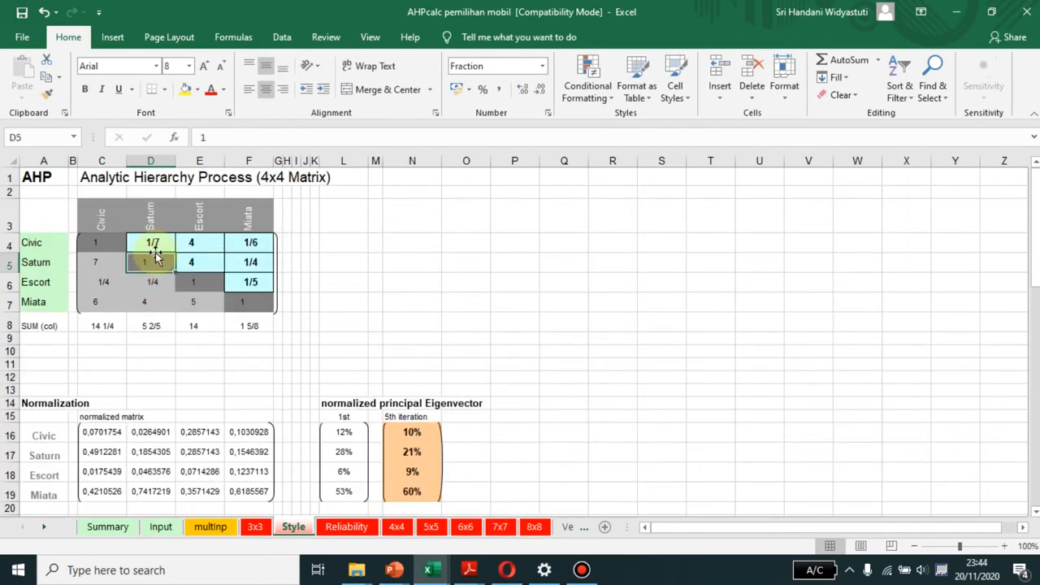
Set the Civic–Saturn comparison in D4 to 2 and check the consistency ratio
click(155, 241)
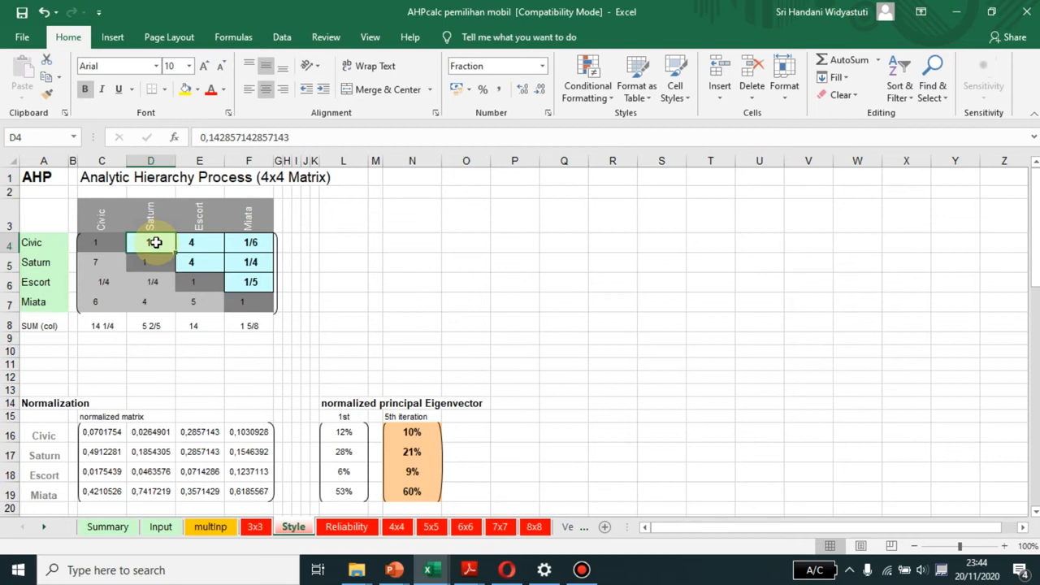
text(1)
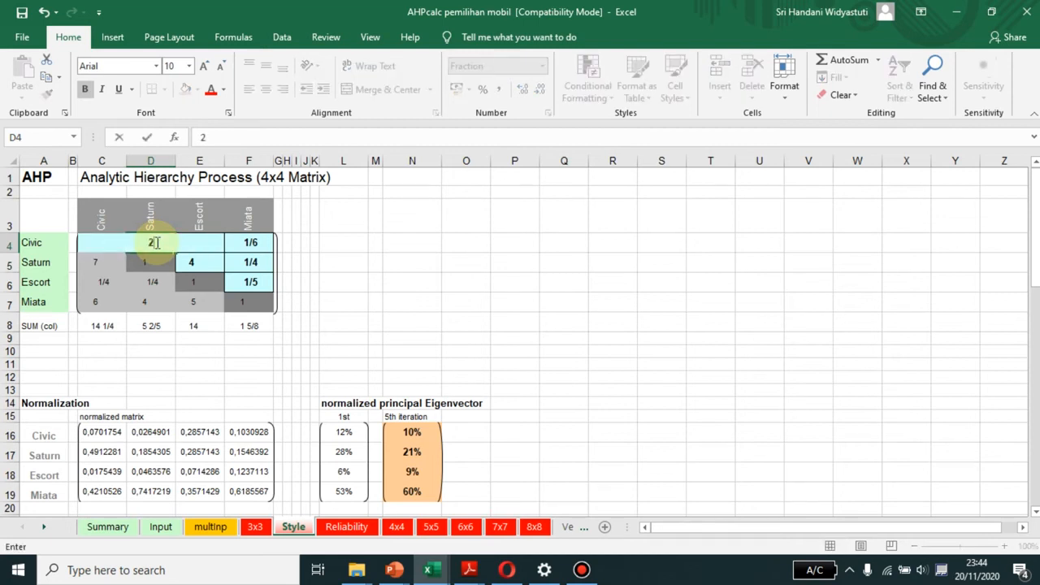
click(200, 364)
scroll(199, 366, down, 2)
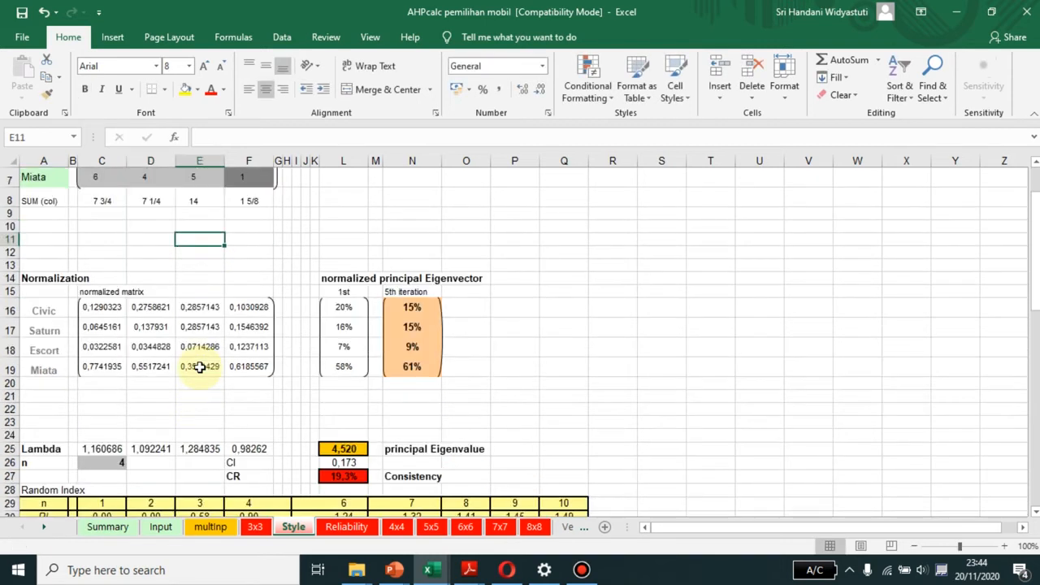
scroll(199, 366, up, 2)
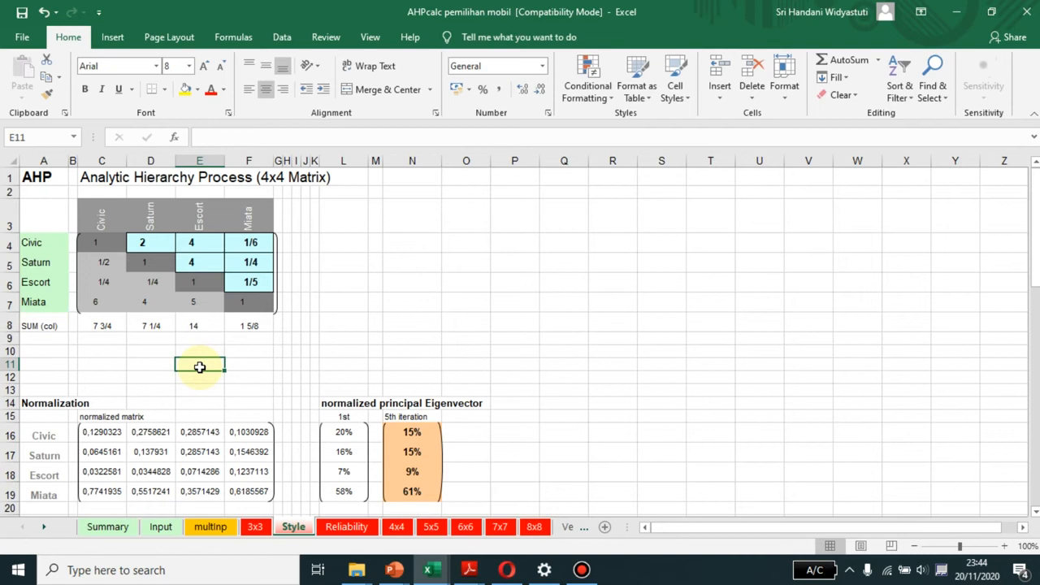
Try 3 as the Escort–Miata comparison in F6, check its effect on the consistency ratio, and undo the edit
scroll(199, 367, down, 1)
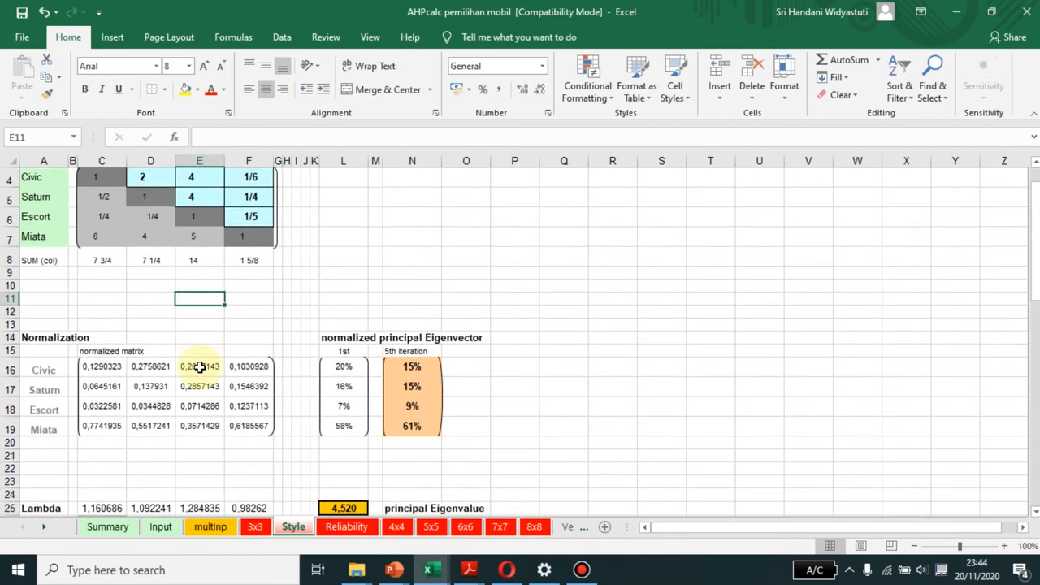
click(252, 219)
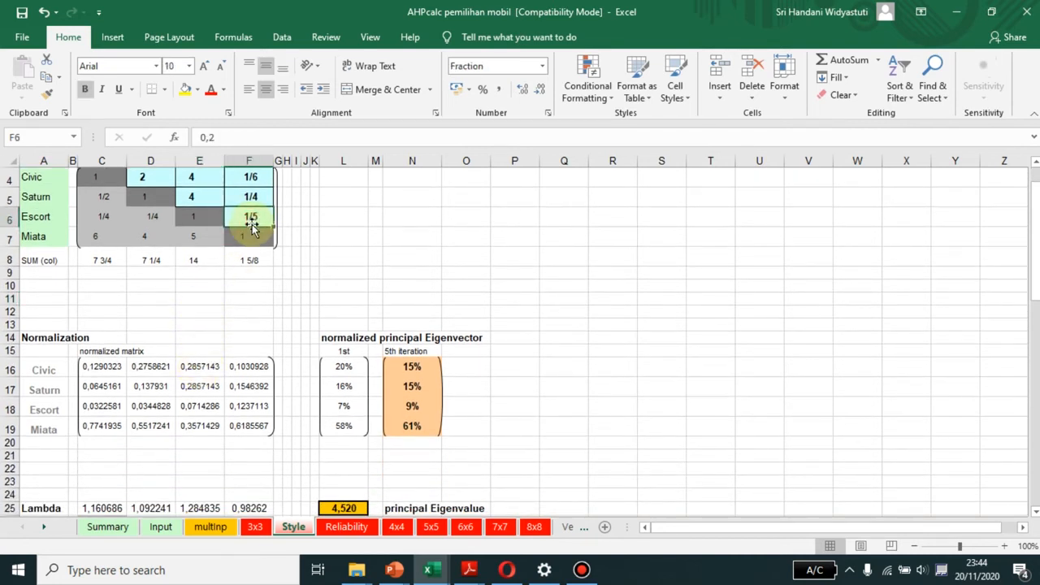
text(3)
click(452, 257)
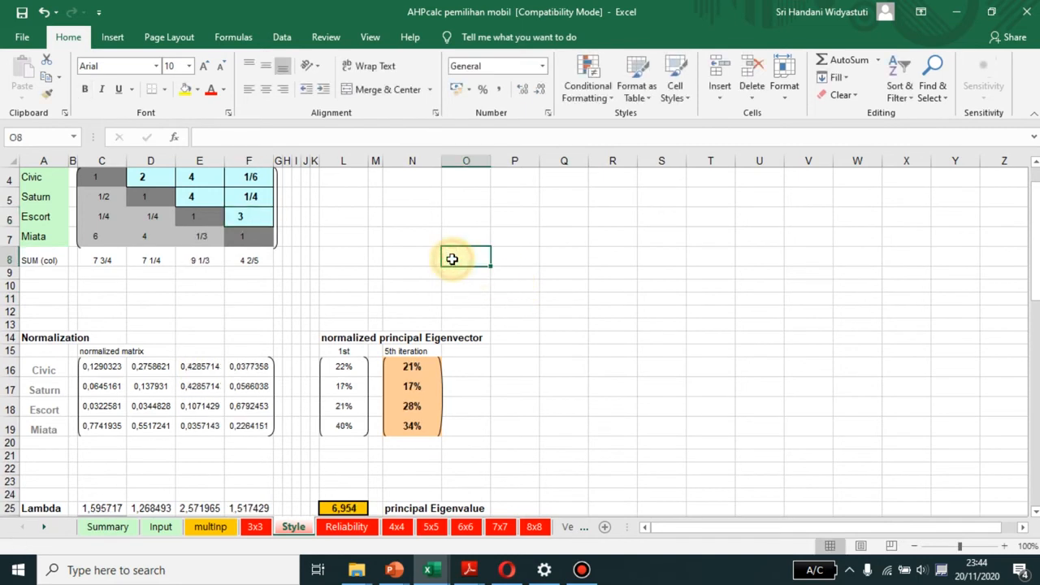
scroll(455, 276, down, 2)
scroll(455, 279, up, 3)
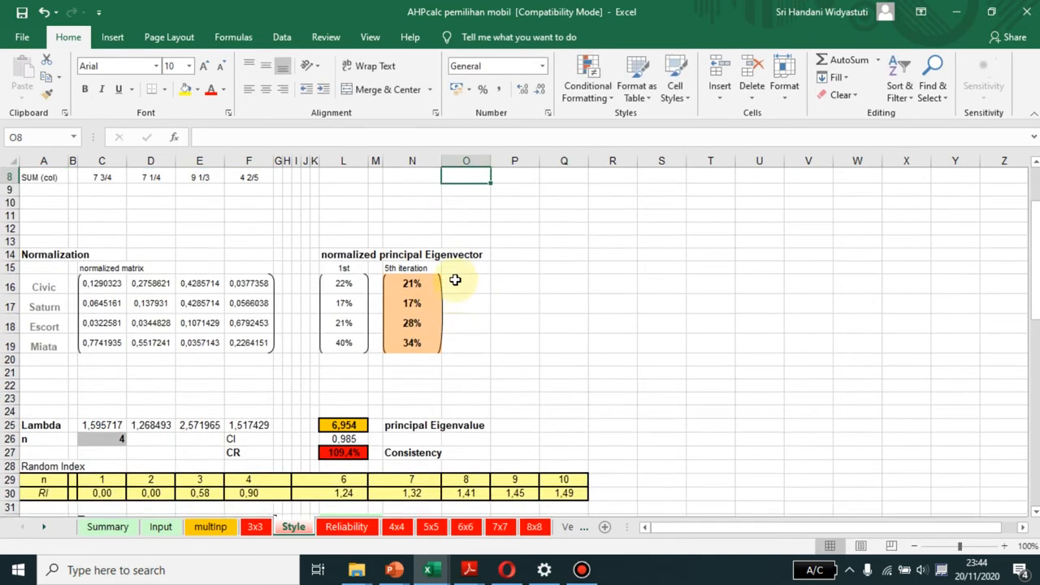
click(43, 11)
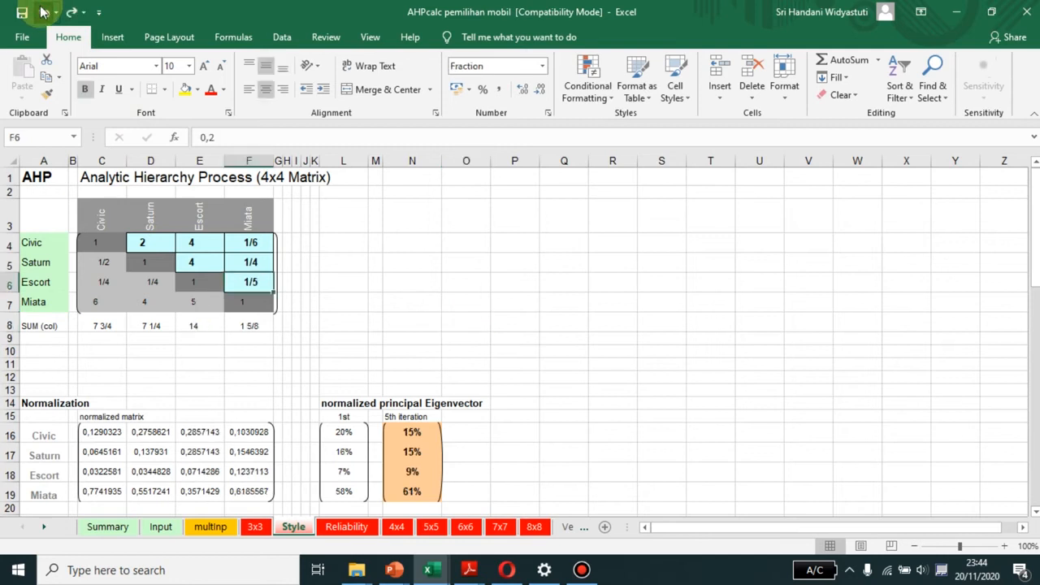
Try 3 as the Saturn–Escort comparison in E5 and check the consistency ratio
click(187, 264)
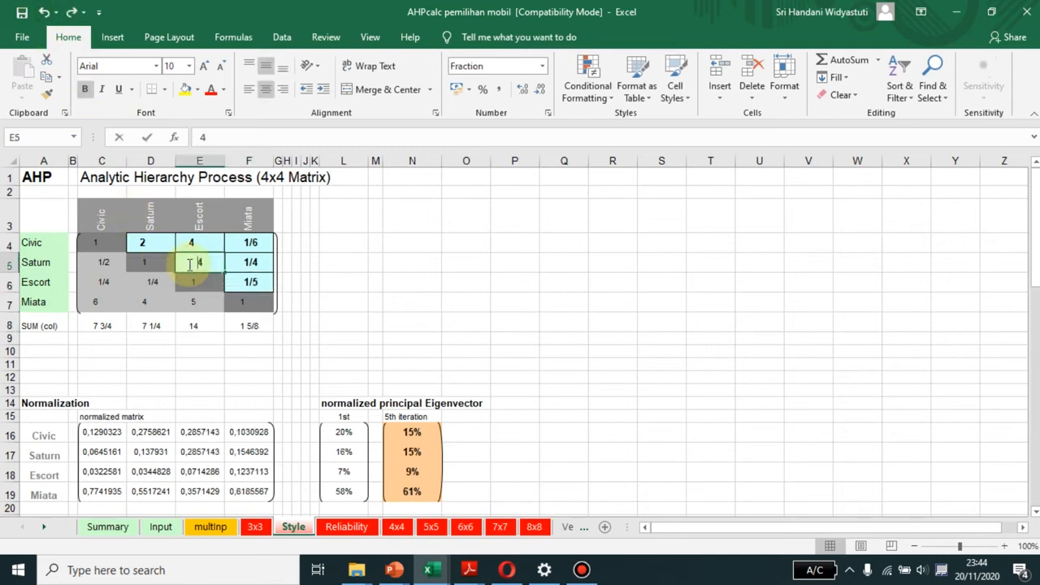
click(541, 336)
scroll(543, 334, down, 3)
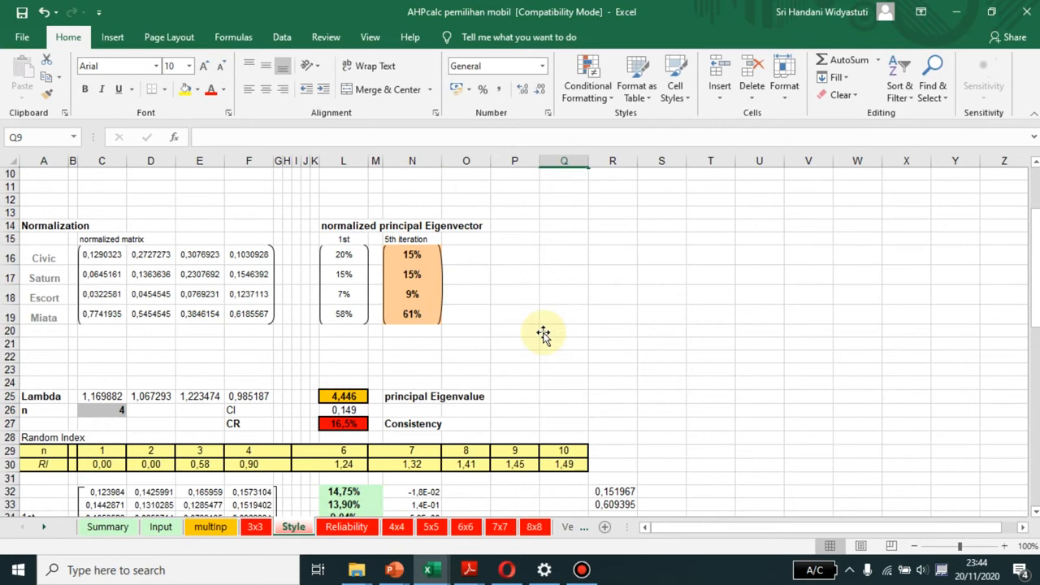
scroll(543, 334, up, 3)
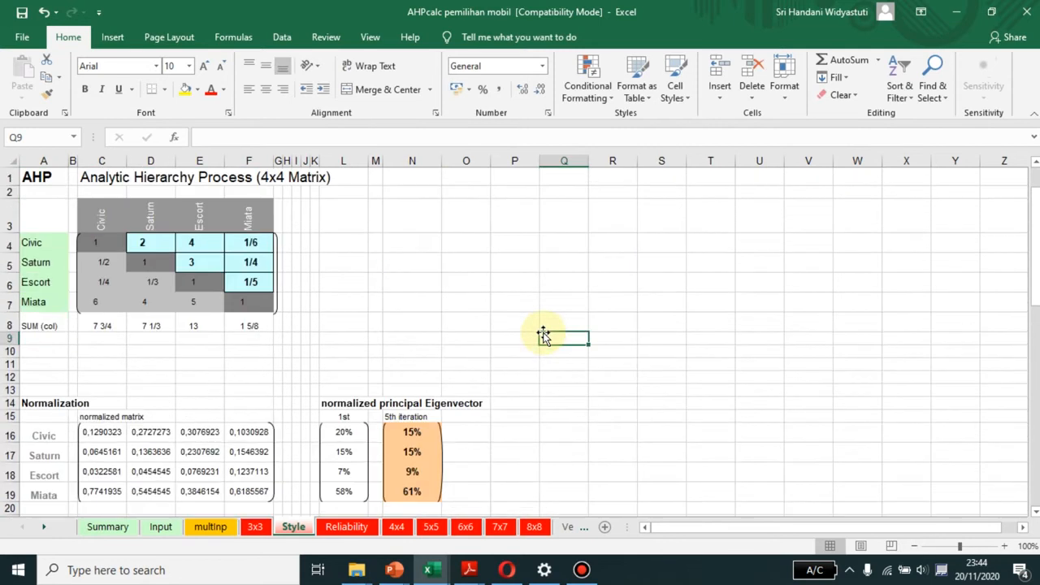
Set the Civic–Escort comparison in E4 to 2 and check the consistency ratio
click(199, 243)
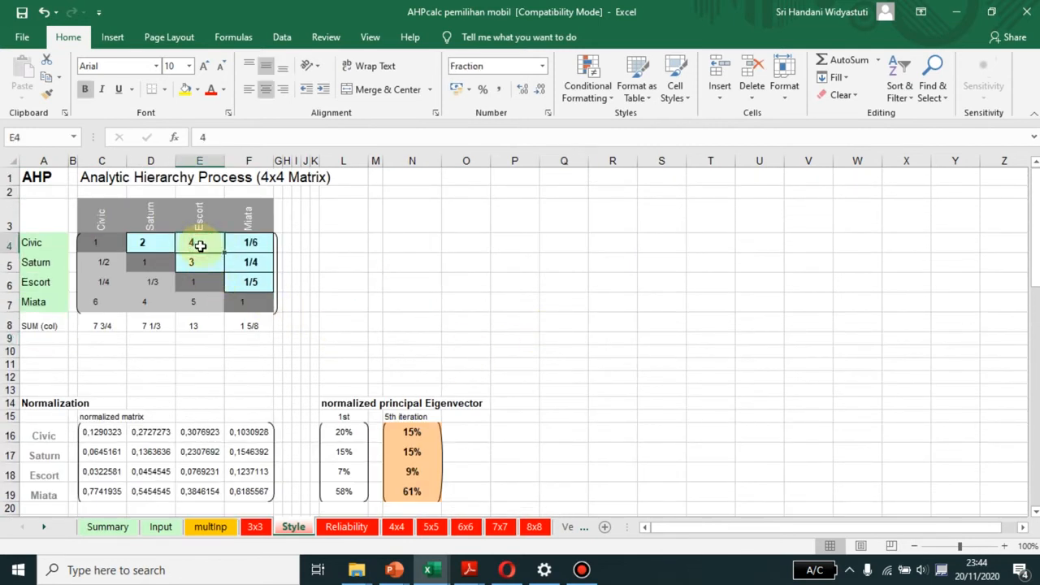
text(2)
click(491, 322)
scroll(498, 326, down, 2)
scroll(498, 326, up, 2)
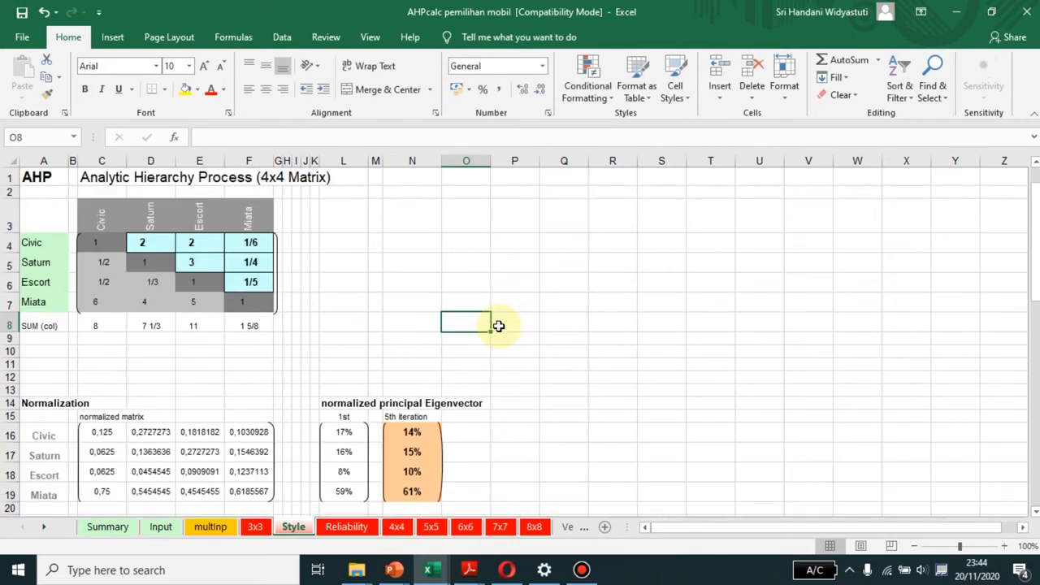
Set the Saturn–Escort comparison in E5 to 2 and check the consistency ratio
click(211, 266)
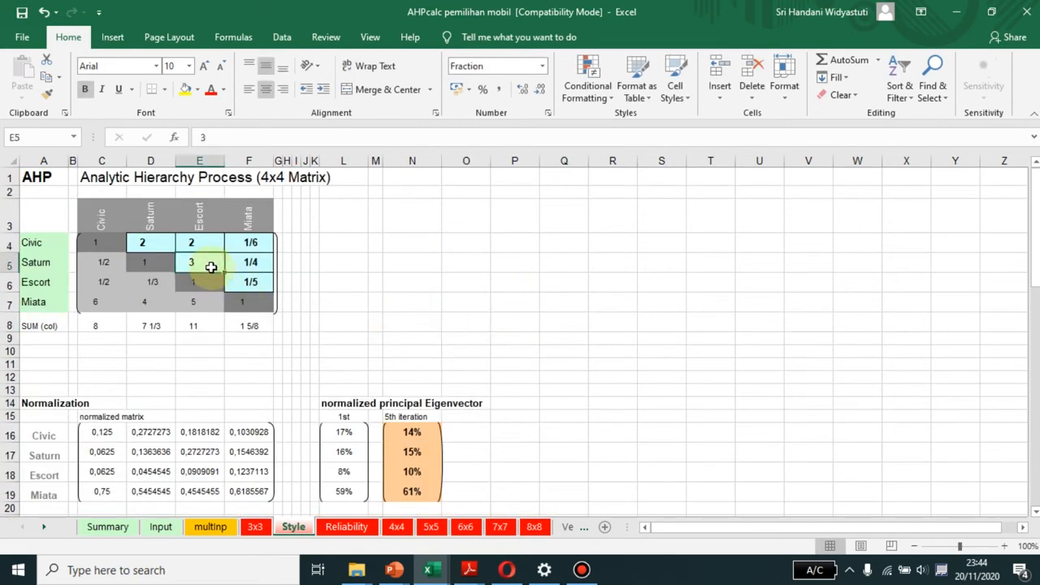
text(2)
click(448, 336)
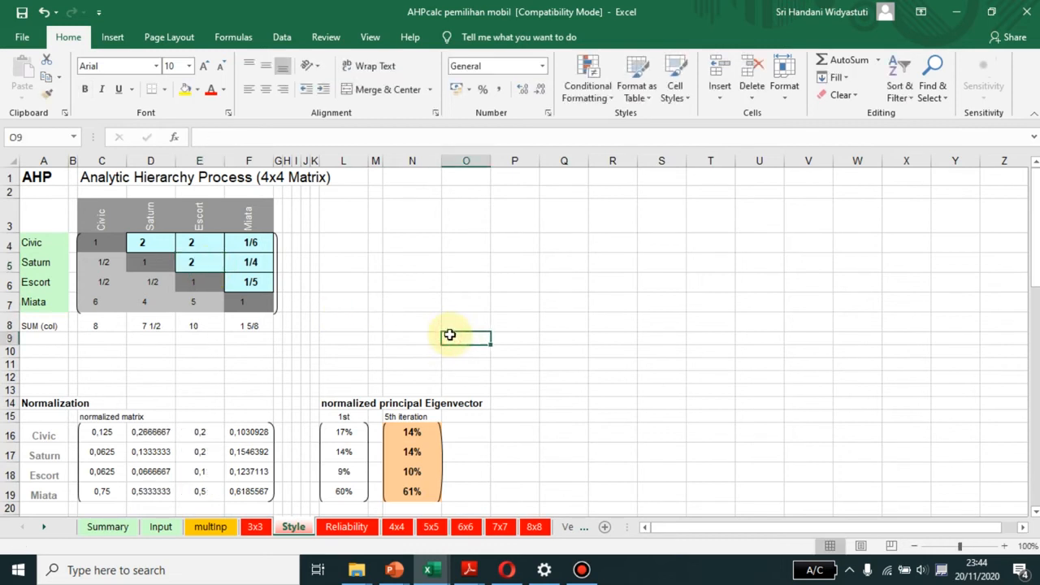
scroll(434, 350, down, 2)
scroll(434, 349, down, 2)
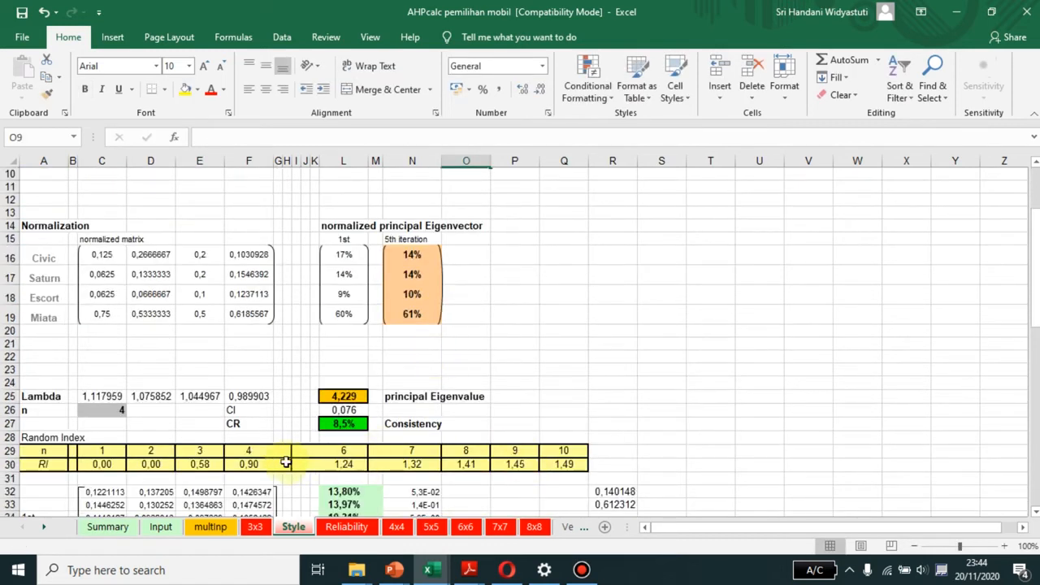
scroll(276, 452, up, 3)
scroll(276, 453, up, 1)
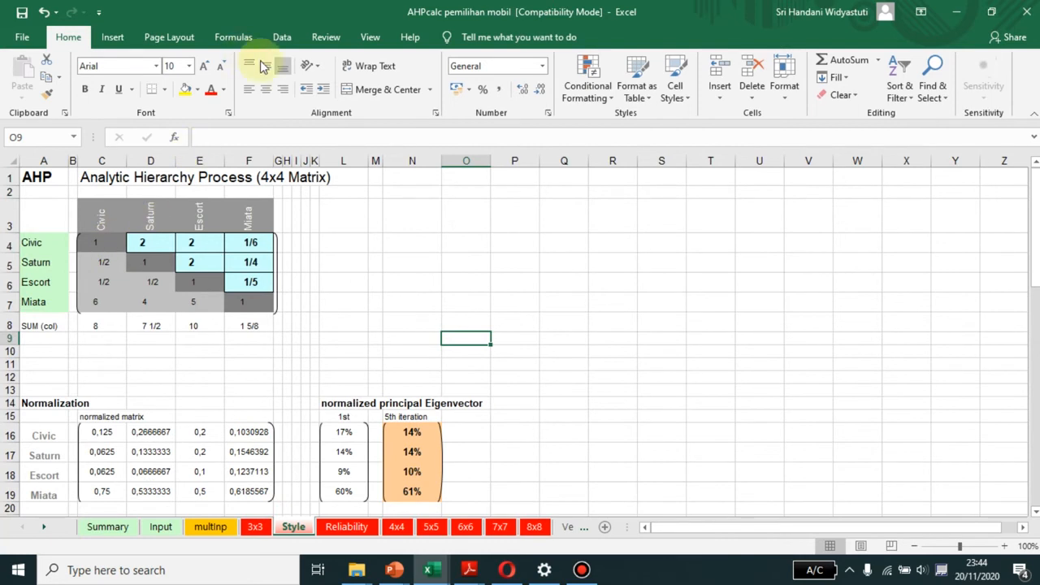
Examine the Style matrix alongside its eigenvalue, random index and iterations, and inspect the consistency ratio formula in L27
scroll(332, 333, down, 5)
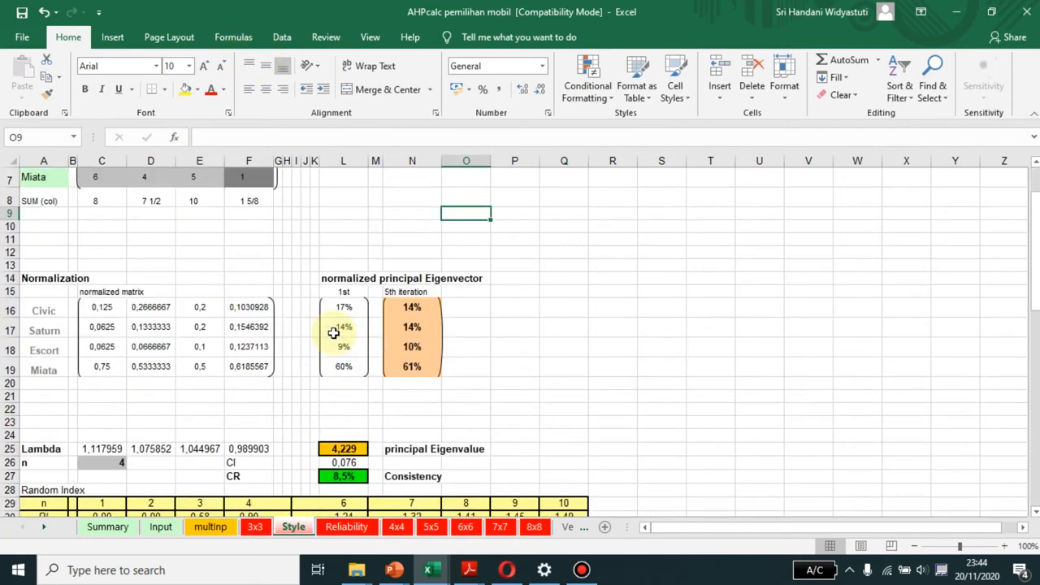
scroll(375, 363, down, 1)
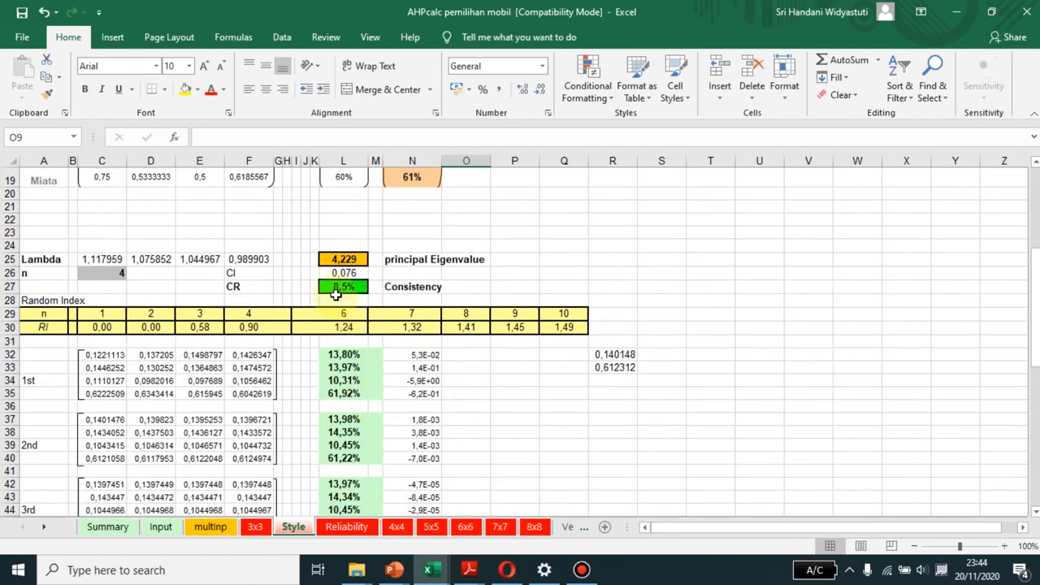
scroll(455, 292, down, 1)
scroll(459, 290, up, 1)
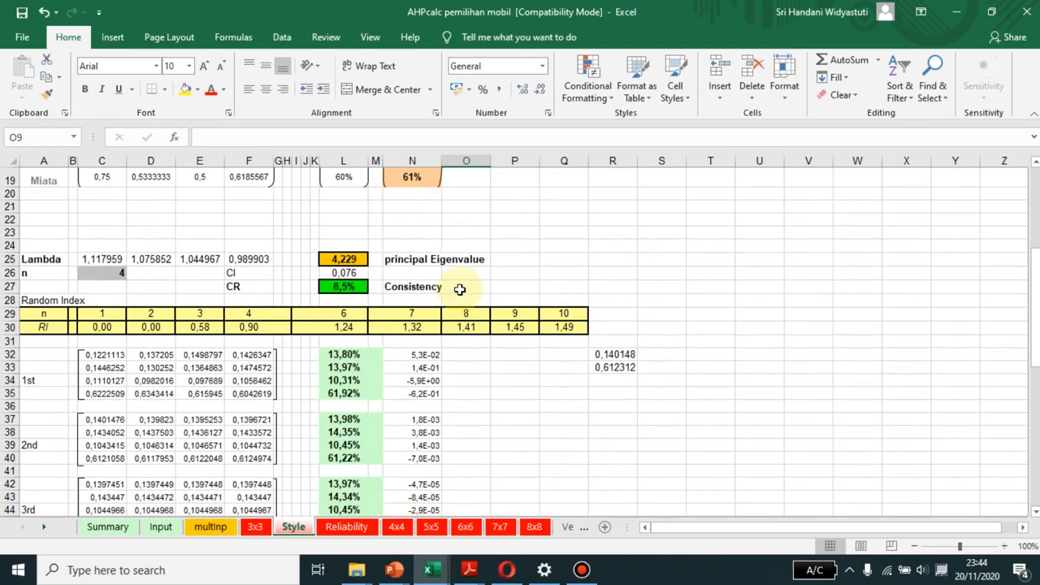
scroll(460, 289, up, 2)
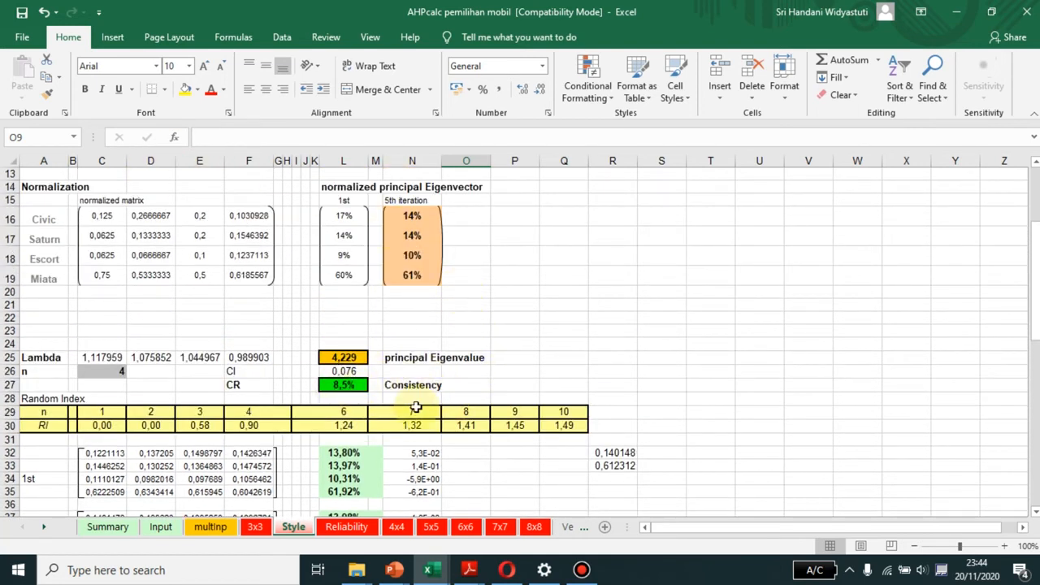
scroll(301, 362, up, 4)
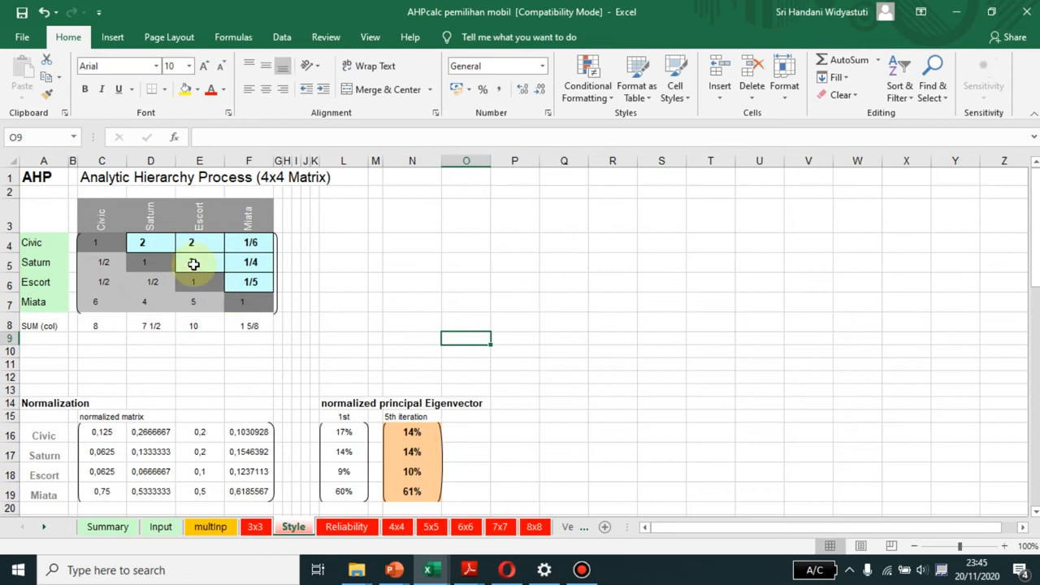
scroll(290, 457, down, 5)
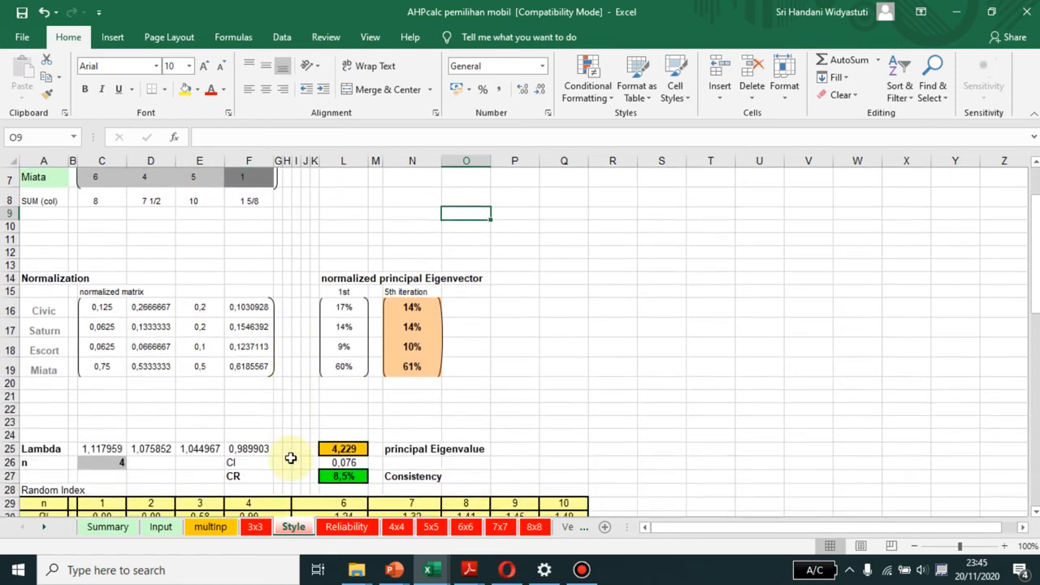
scroll(320, 452, up, 1)
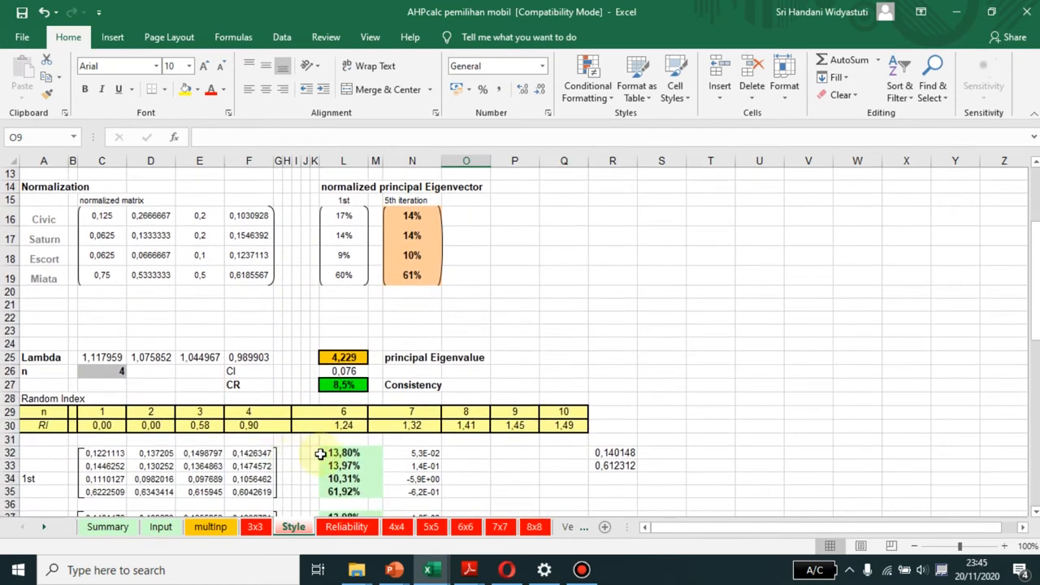
click(345, 386)
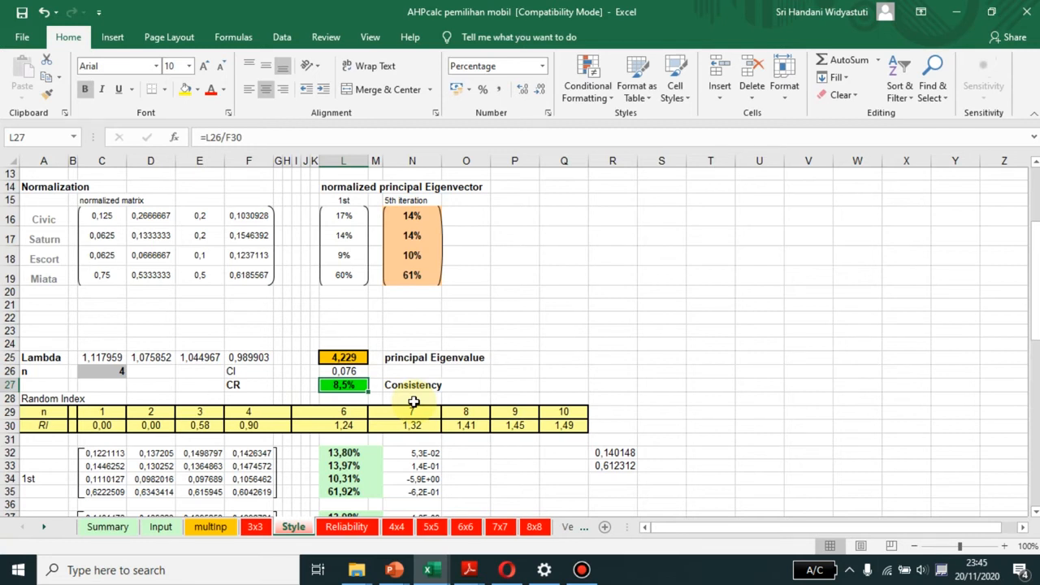
Highlight the Style sheet's 5th iteration eigenvector in N16:N19 and review it alongside the iterations and comparison matrix
drag(398, 215, 411, 275)
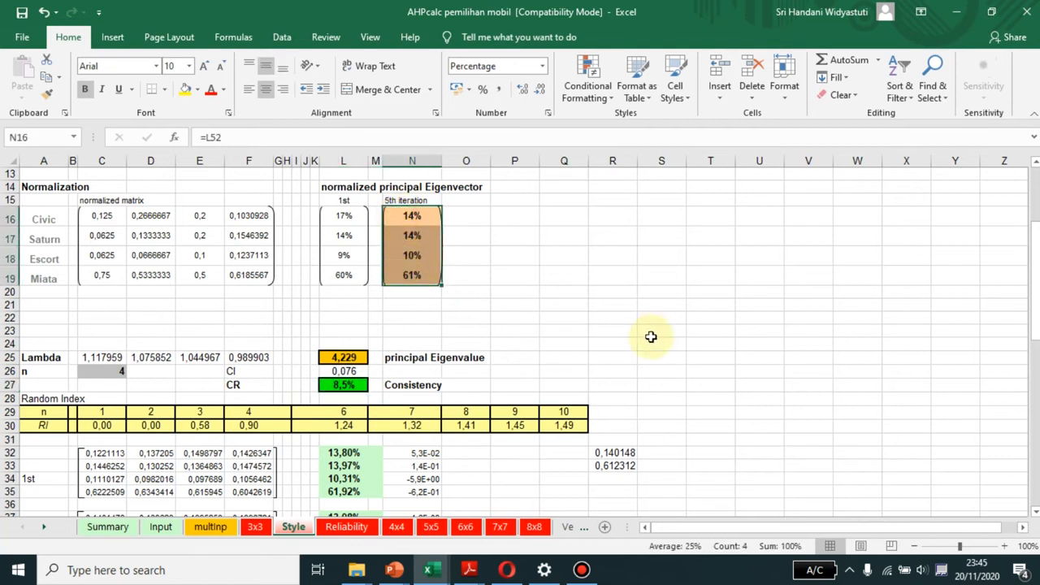
scroll(651, 337, down, 2)
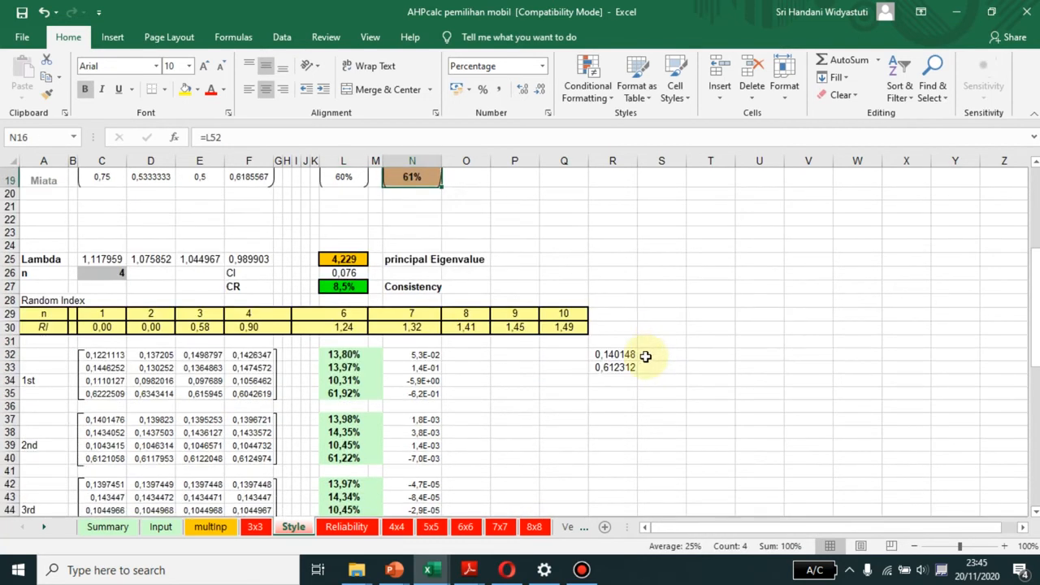
scroll(645, 356, up, 2)
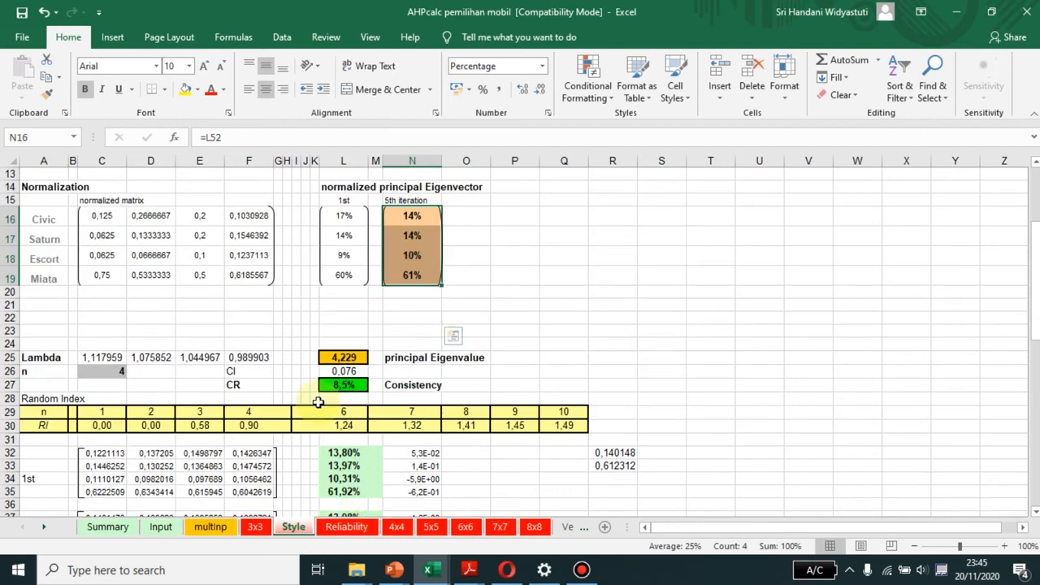
scroll(315, 398, up, 4)
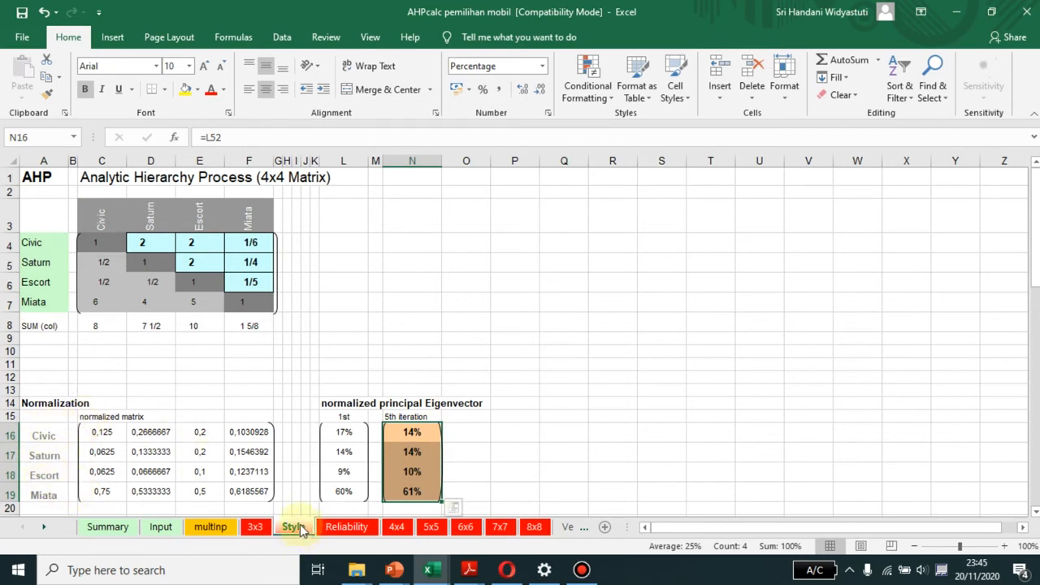
Open the Reliability sheet and examine its comparison matrix, the normalized matrix in C16:F19 and the first eigenvector in L16:L19
click(346, 527)
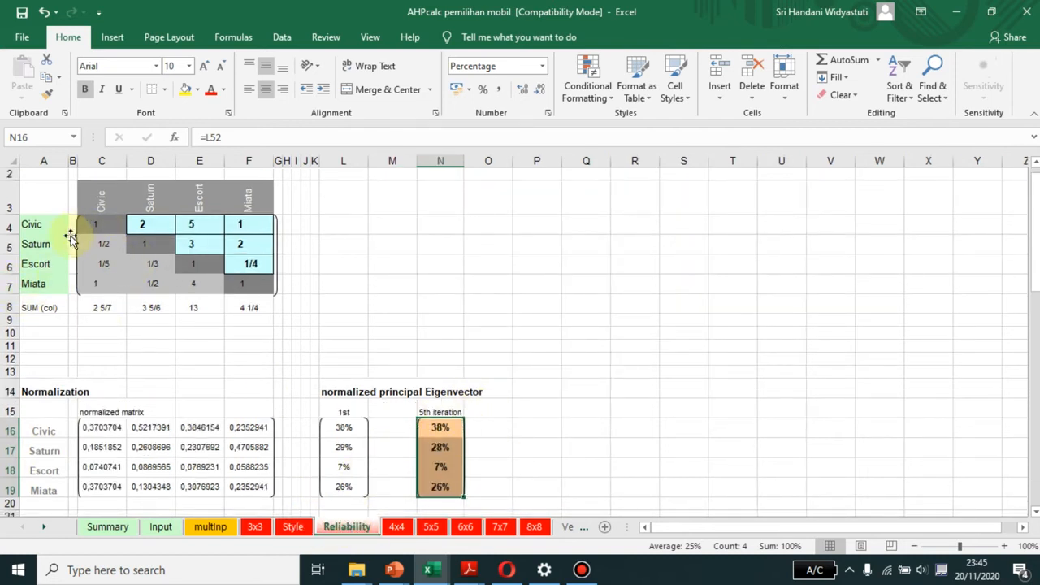
scroll(243, 300, down, 1)
scroll(162, 268, up, 2)
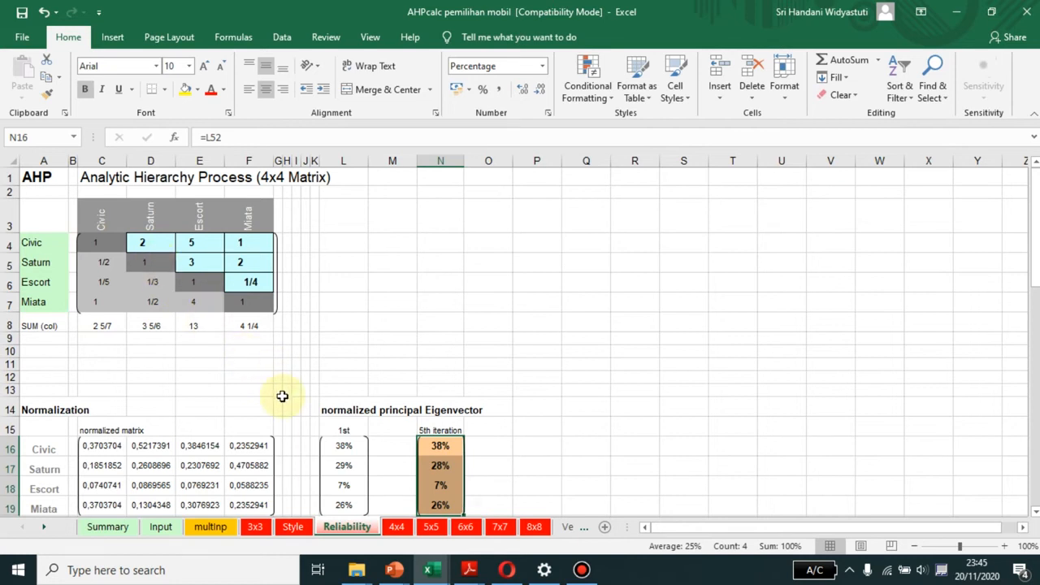
scroll(282, 396, down, 1)
click(101, 382)
drag(102, 389, 241, 437)
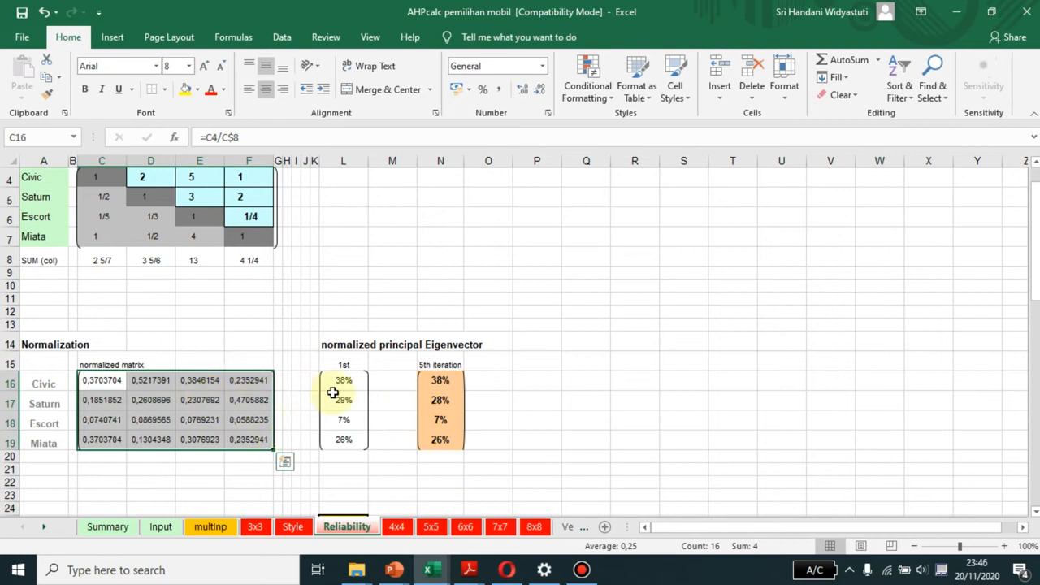
drag(337, 380, 343, 440)
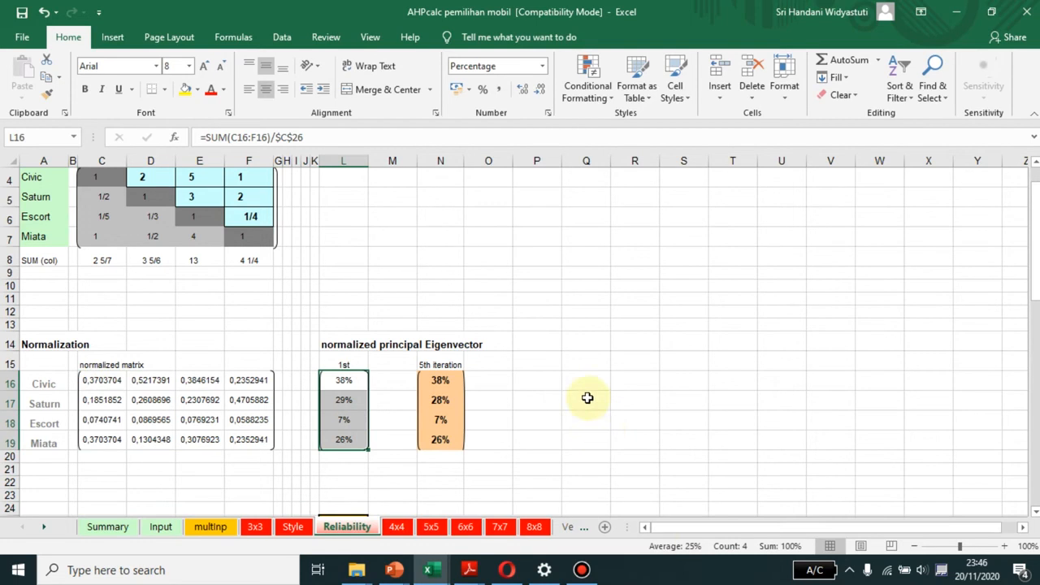
Trace the Reliability 1st iteration matrix in C32:F35 back to the normalized matrix and inspect its row averages in column L
scroll(422, 390, down, 2)
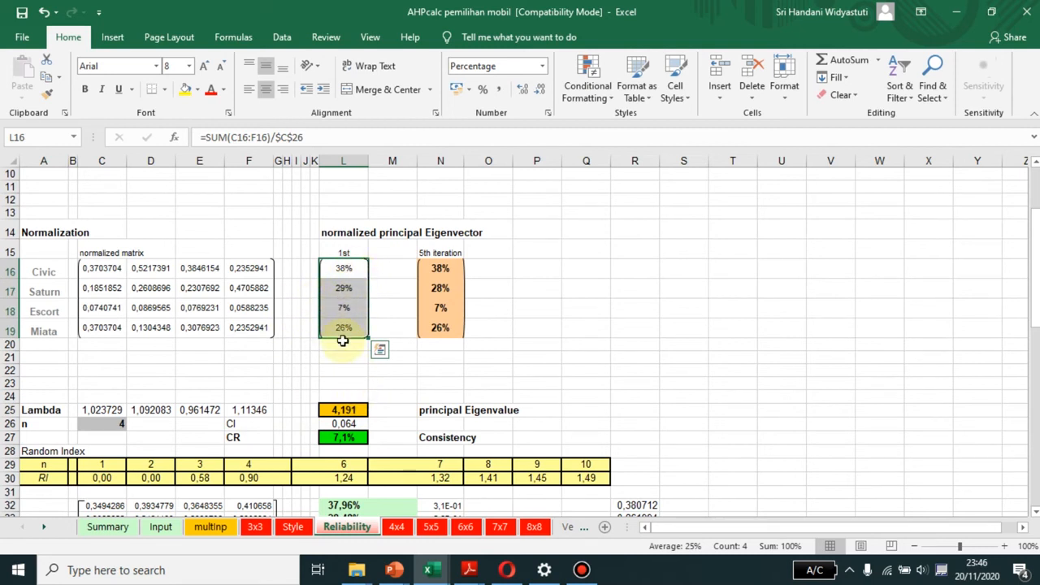
scroll(343, 341, down, 2)
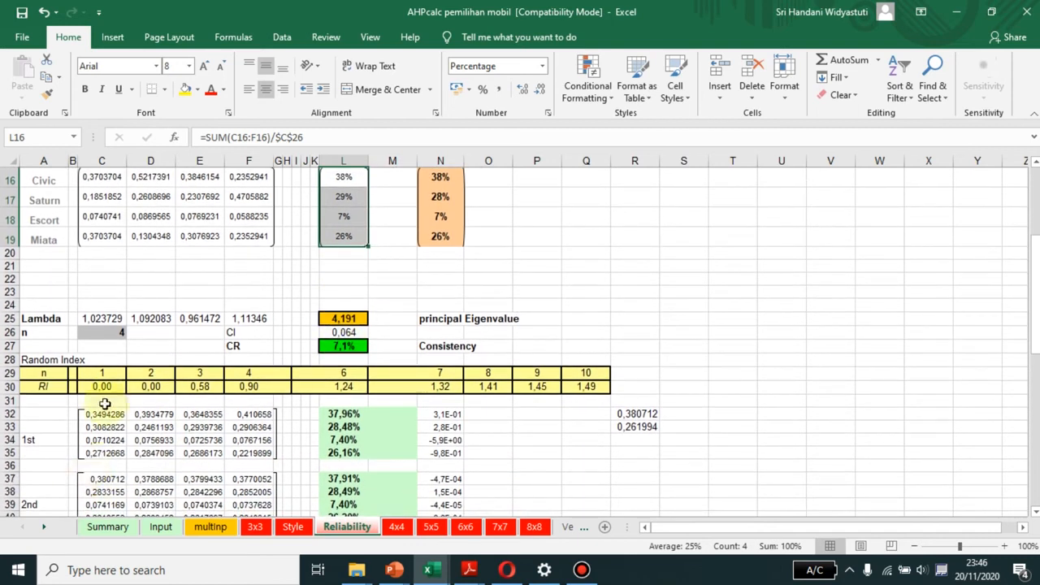
click(100, 414)
drag(104, 177, 235, 235)
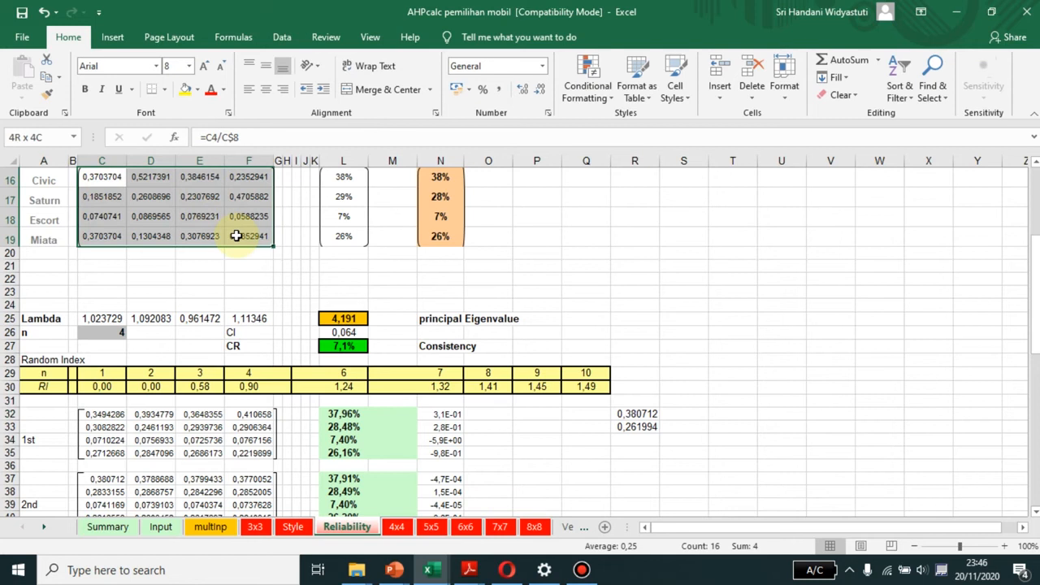
drag(235, 236, 234, 239)
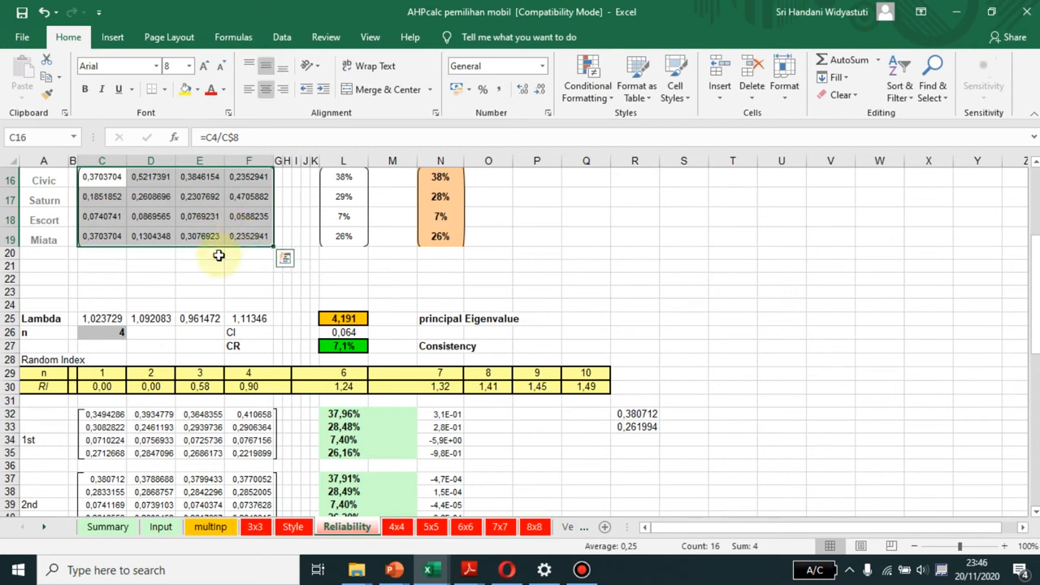
drag(99, 414, 246, 459)
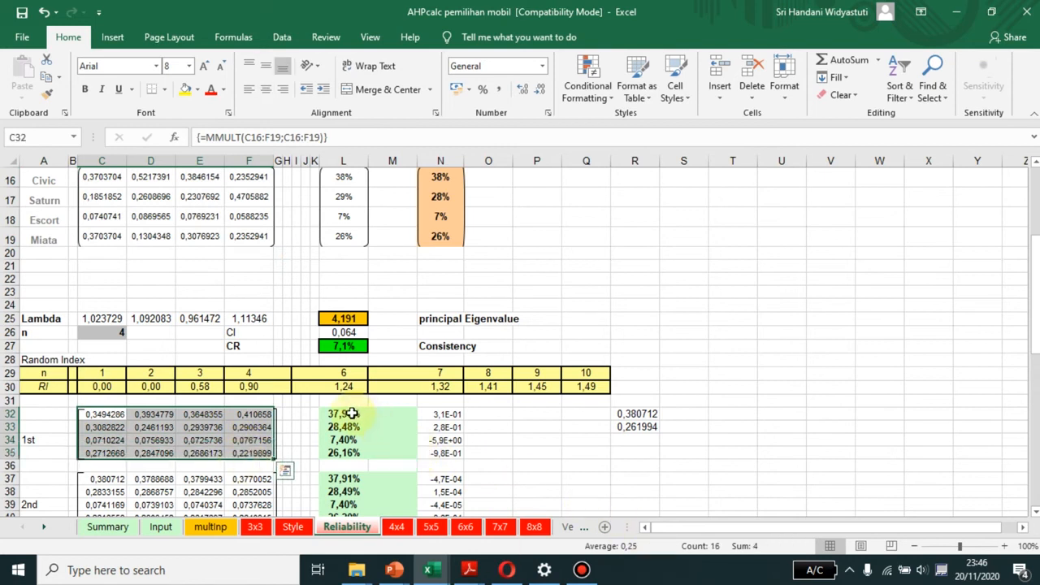
drag(351, 414, 392, 453)
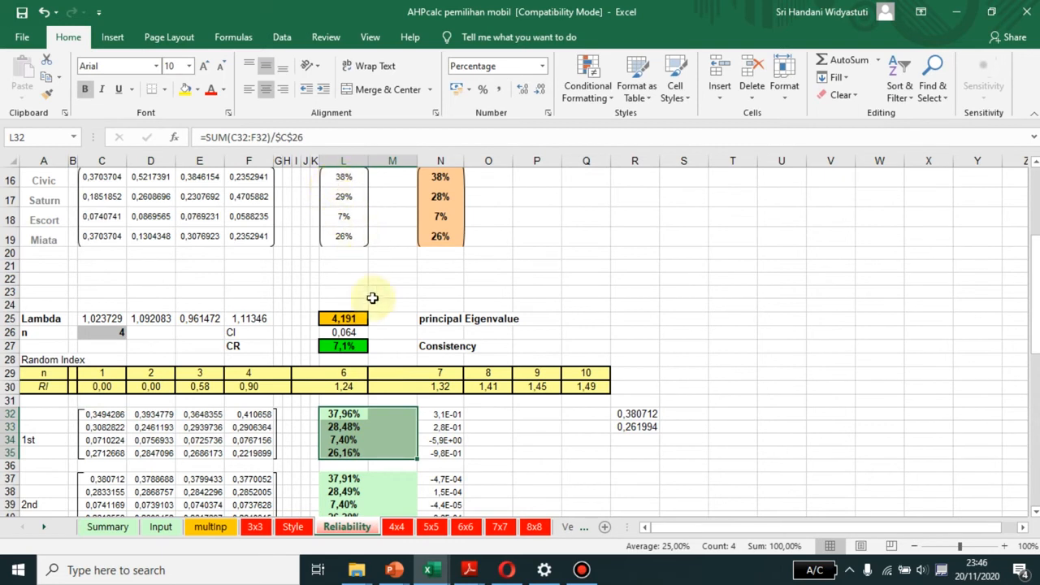
Compare the 1st iteration matrix with the 2nd iteration in C37:F40 and inspect the 2nd iteration's row averages in L37:L40
scroll(399, 482, down, 2)
scroll(398, 485, down, 1)
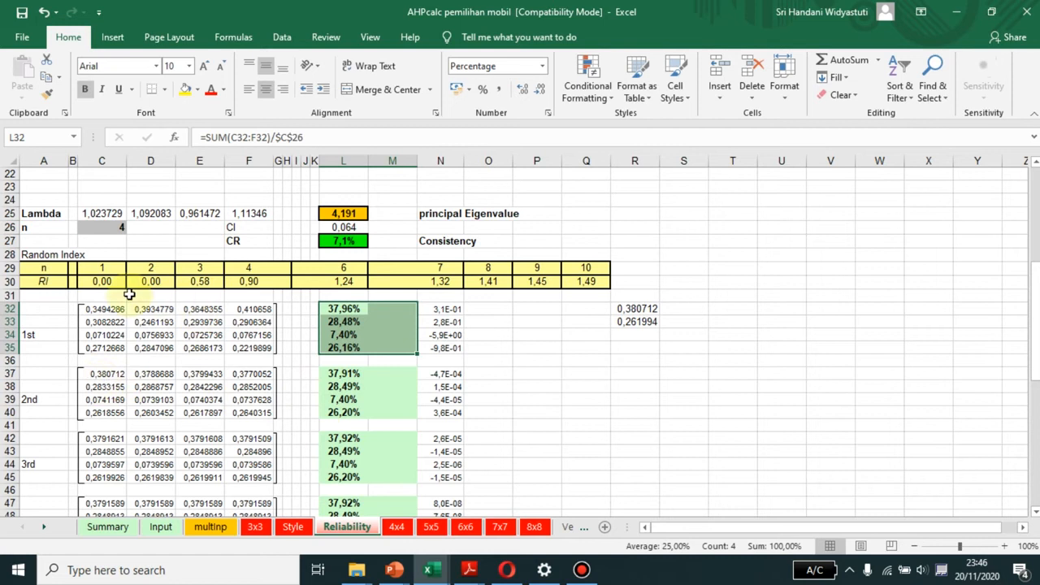
drag(91, 307, 239, 344)
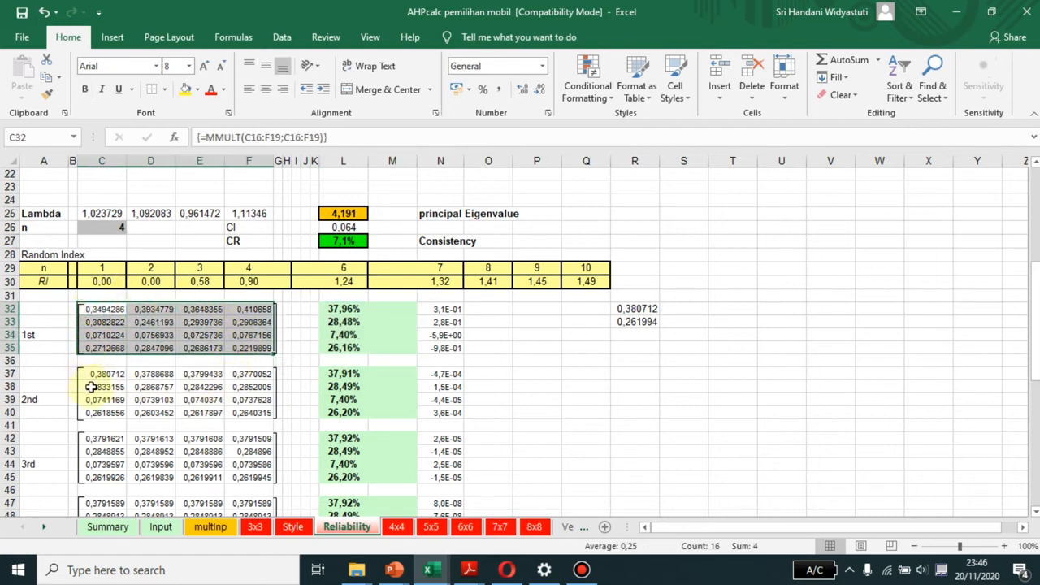
drag(95, 378, 269, 410)
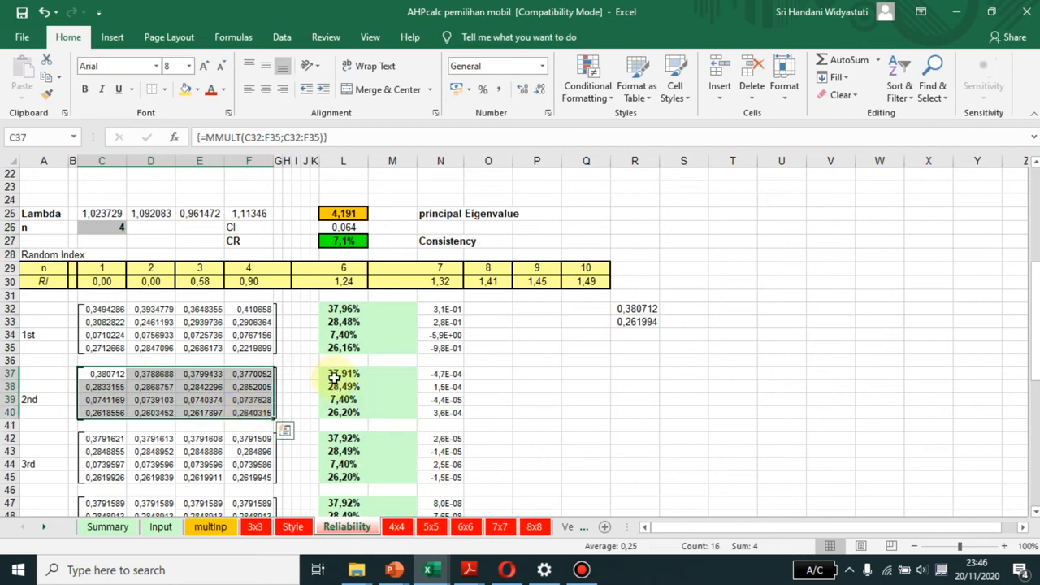
drag(343, 374, 343, 413)
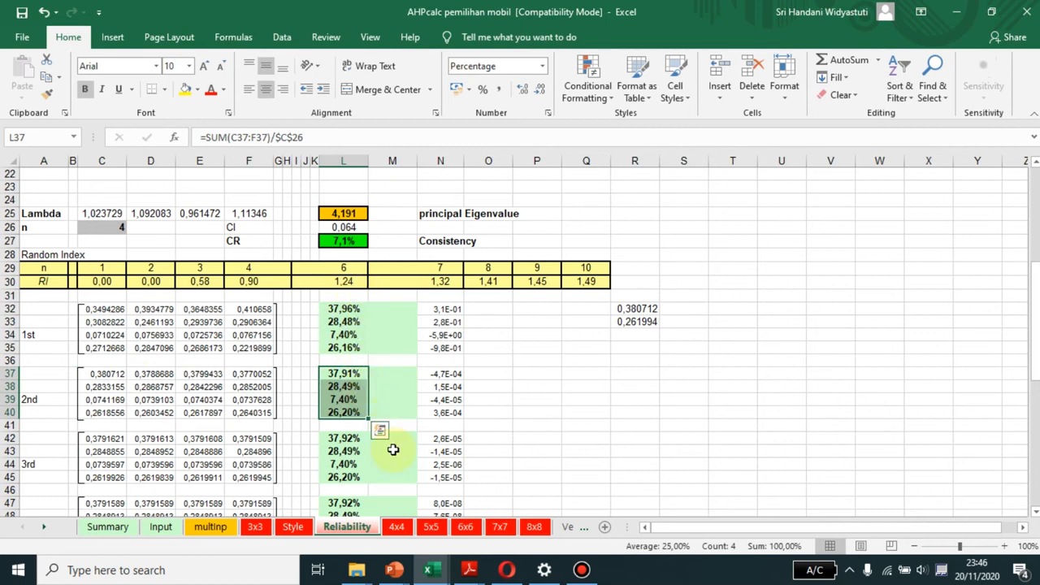
Trace the 3rd iteration matrix in C42:F45 back to the 2nd iteration and inspect its row averages in L42:L45
scroll(392, 449, down, 1)
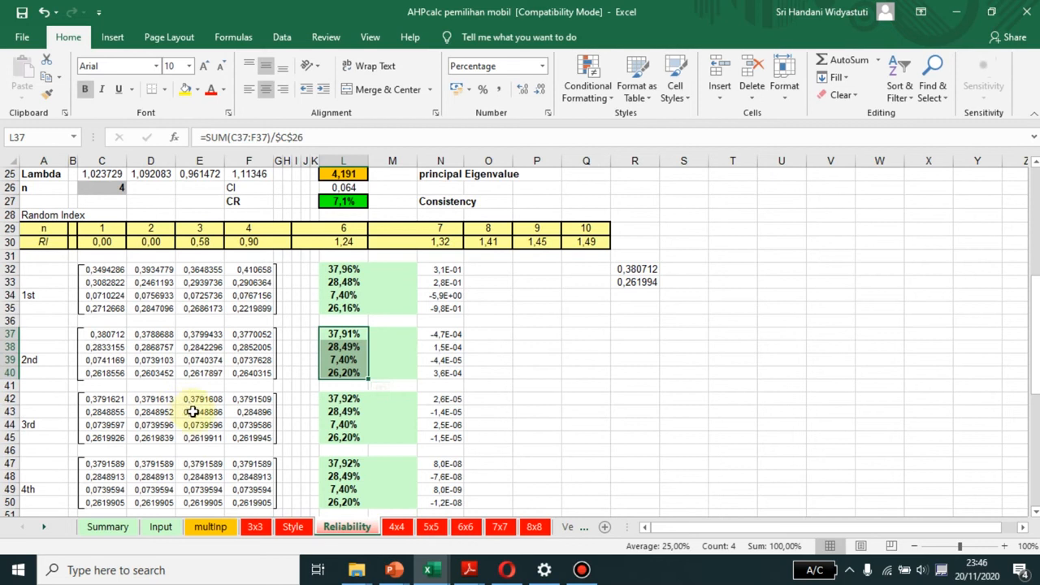
drag(90, 335, 254, 373)
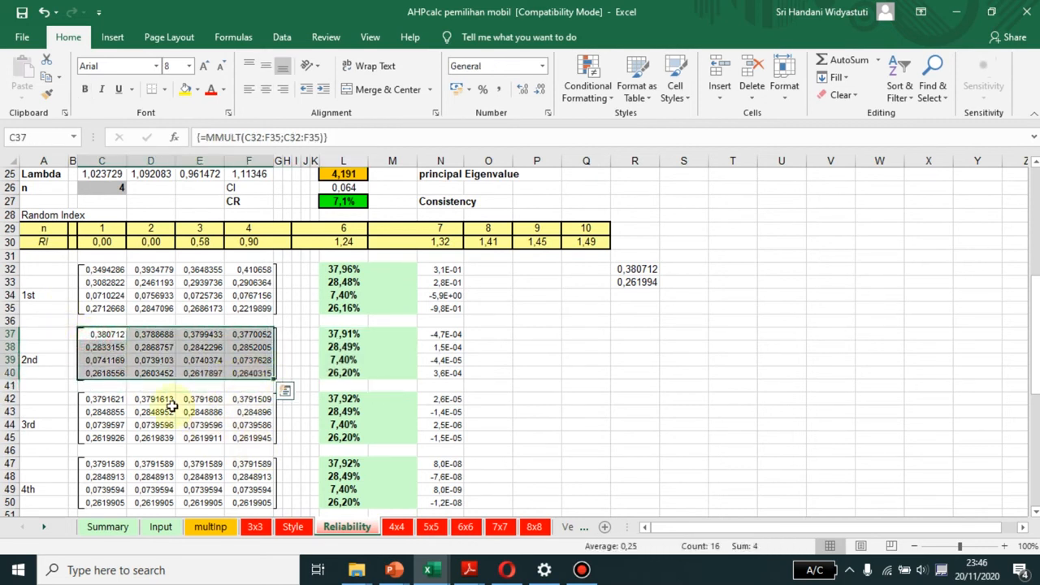
drag(97, 399, 260, 436)
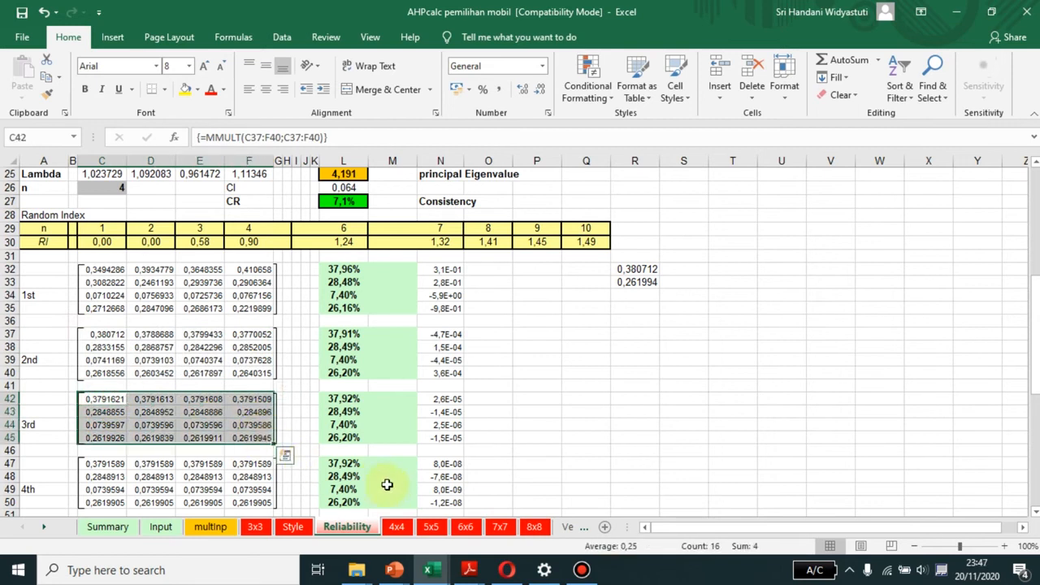
drag(339, 398, 369, 450)
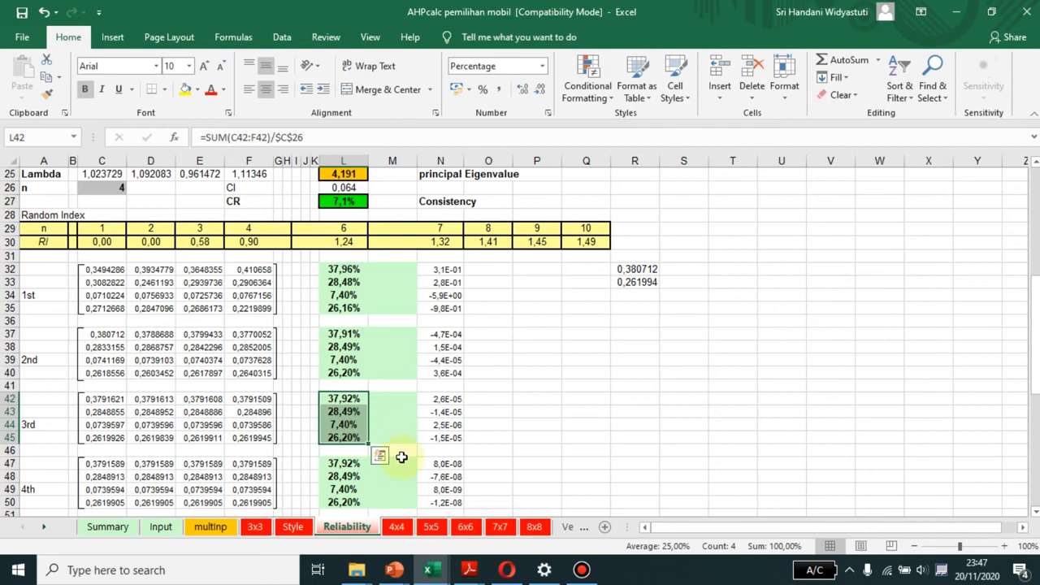
Compare the row averages of the 3rd, 4th and 5th iterations, highlighting L47:L50 and L52:L55
scroll(455, 441, down, 1)
scroll(455, 441, down, 1)
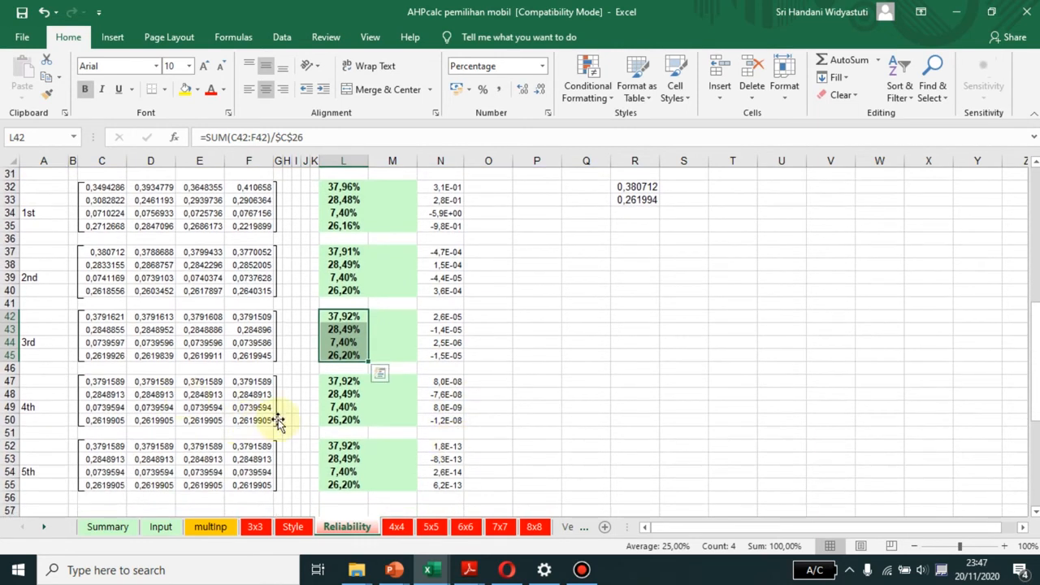
scroll(209, 430, down, 1)
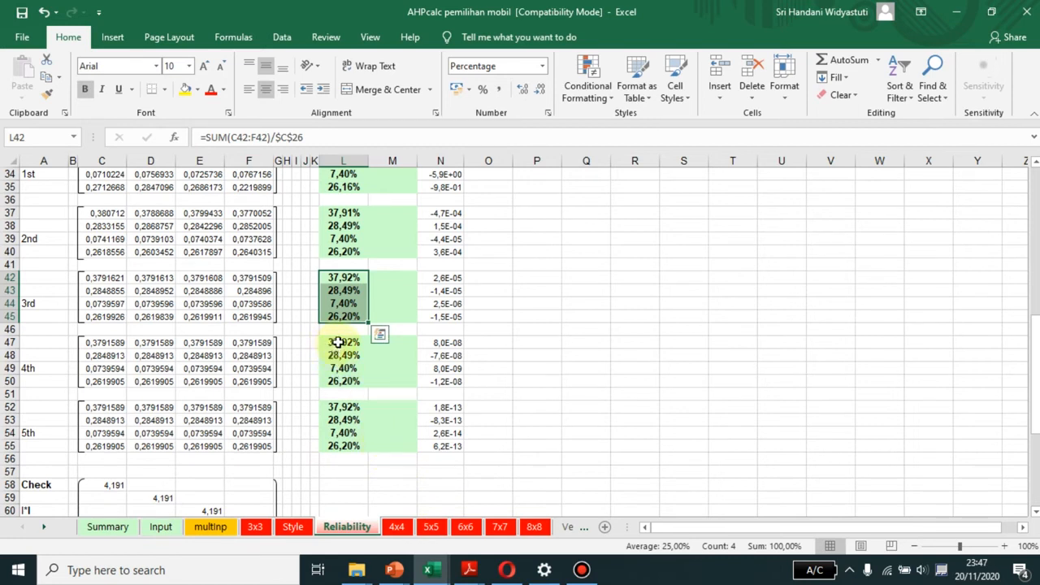
drag(343, 278, 383, 406)
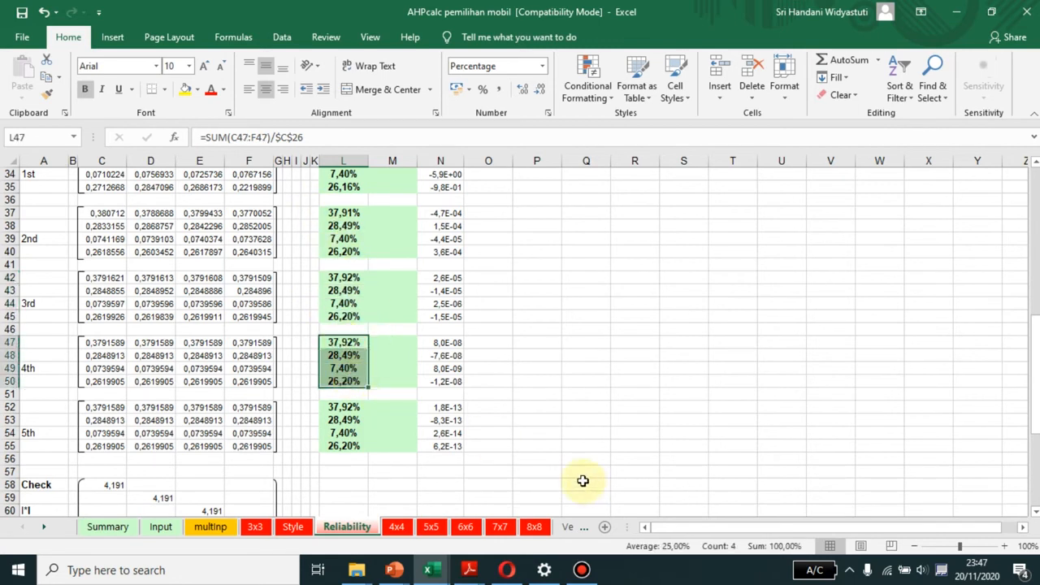
drag(337, 409, 341, 446)
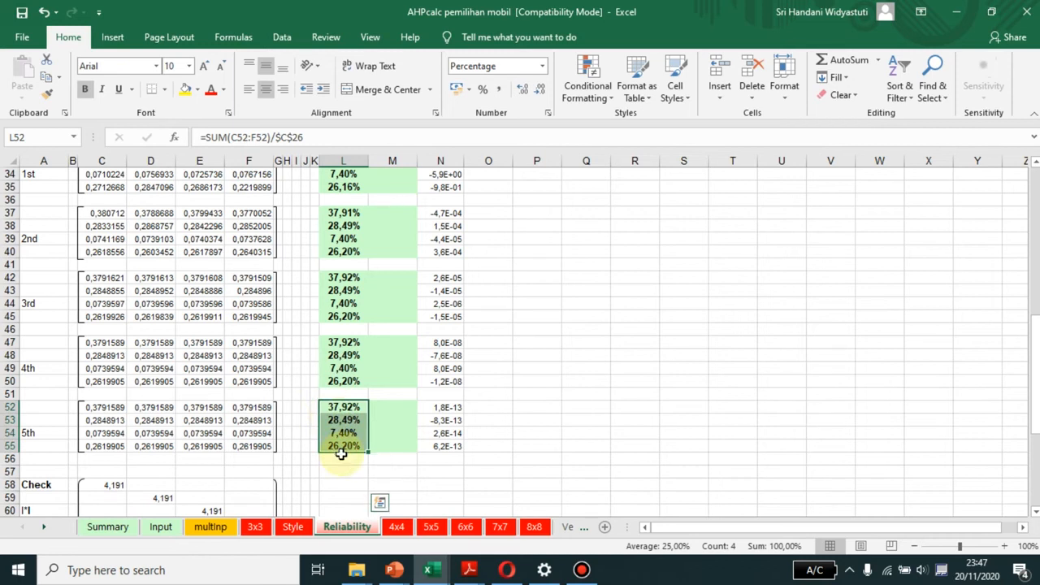
Match the 5th iteration row averages with the normalized principal eigenvector in N16:N19 on the Reliability sheet
scroll(341, 454, up, 7)
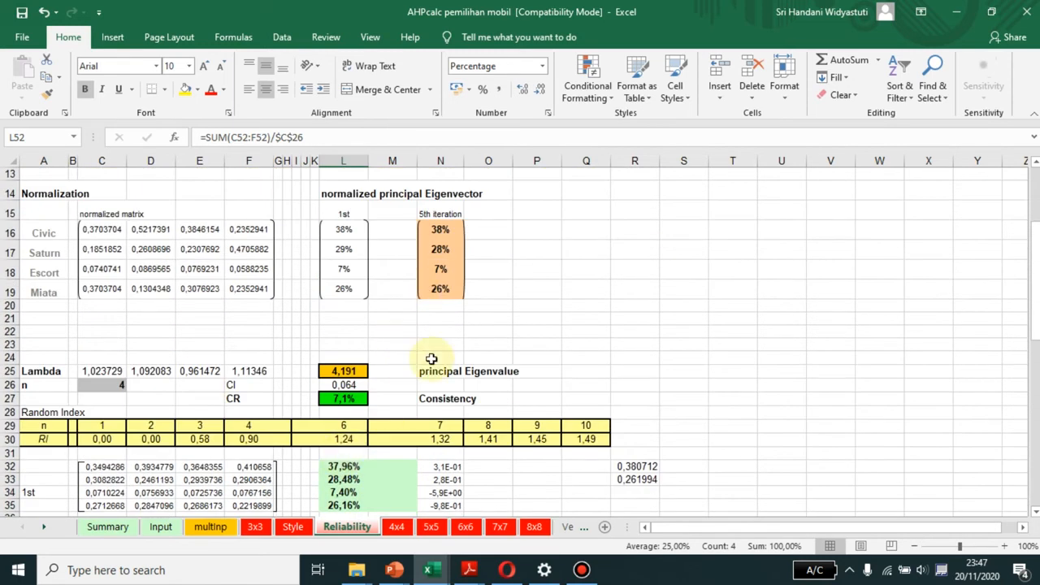
scroll(426, 349, down, 7)
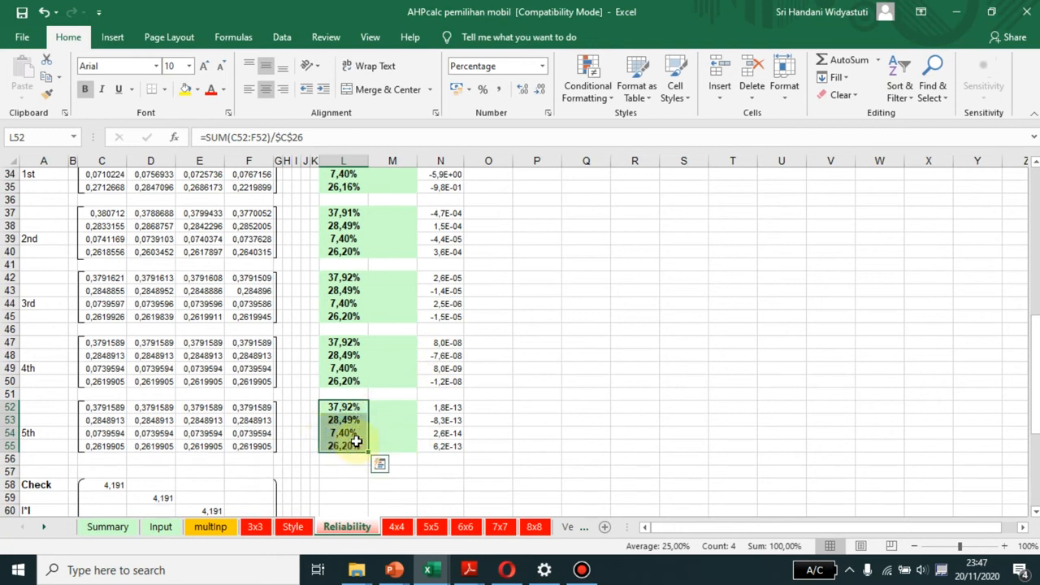
scroll(355, 444, up, 7)
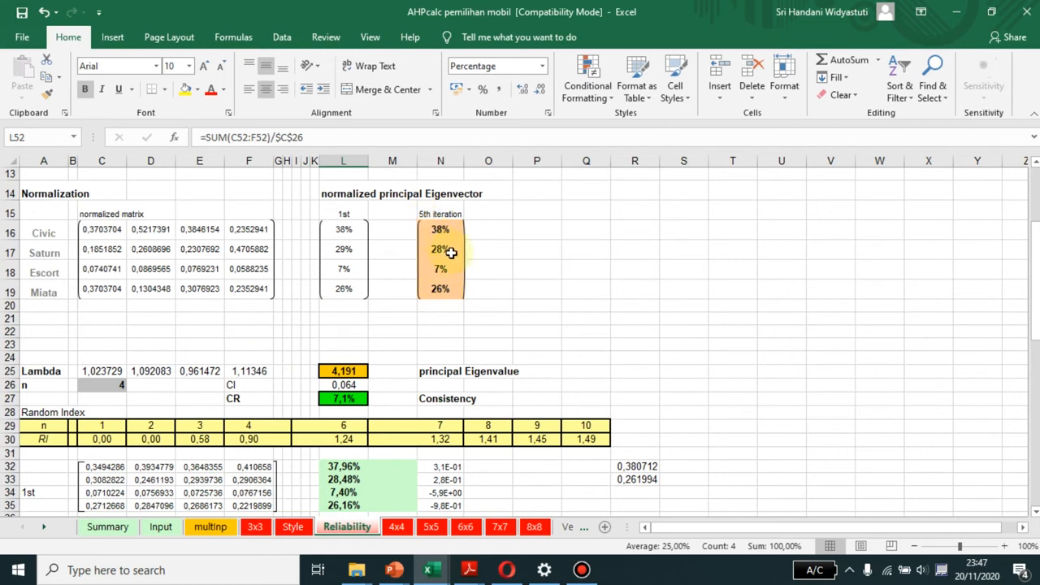
drag(440, 230, 452, 289)
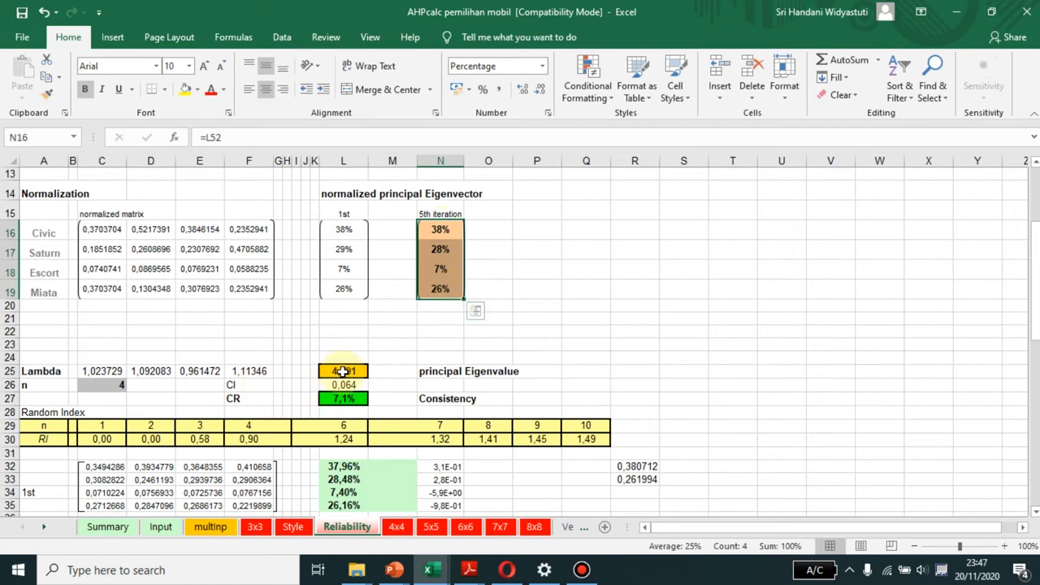
Inspect the Reliability sheet's principal eigenvalue, consistency index and consistency ratio in L25:L27
drag(344, 371, 344, 385)
click(350, 398)
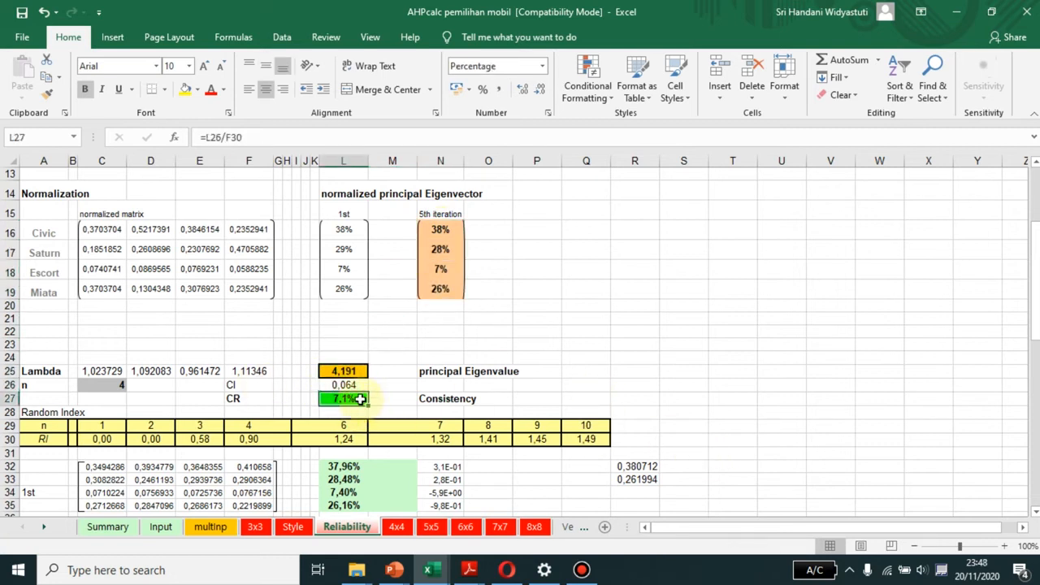
click(468, 399)
scroll(616, 441, down, 4)
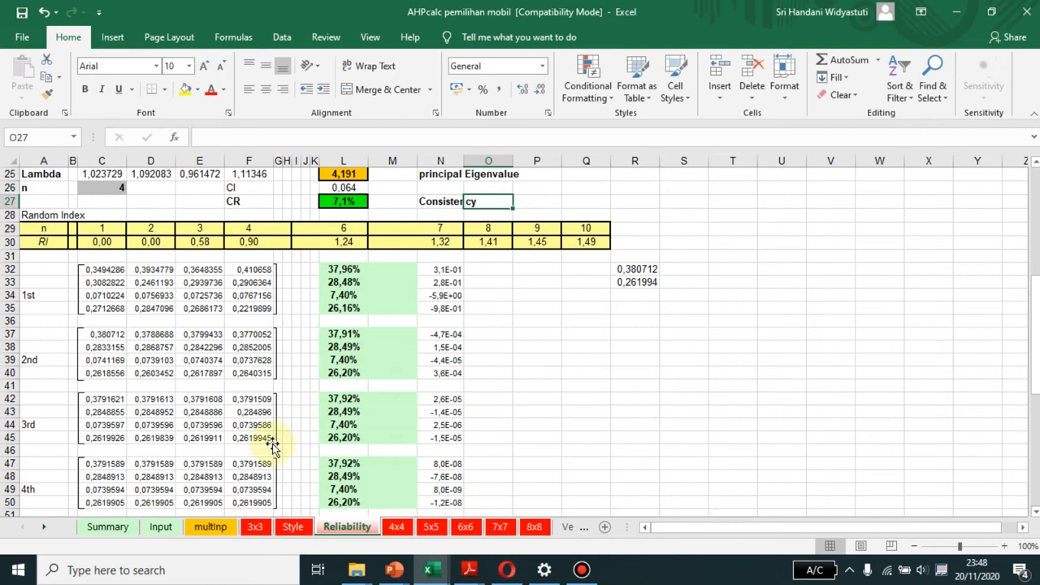
Open the 3x3 sheet and review the written procedure down to Langkah 7, where the criteria matrix is multiplied by the preference vector
click(256, 527)
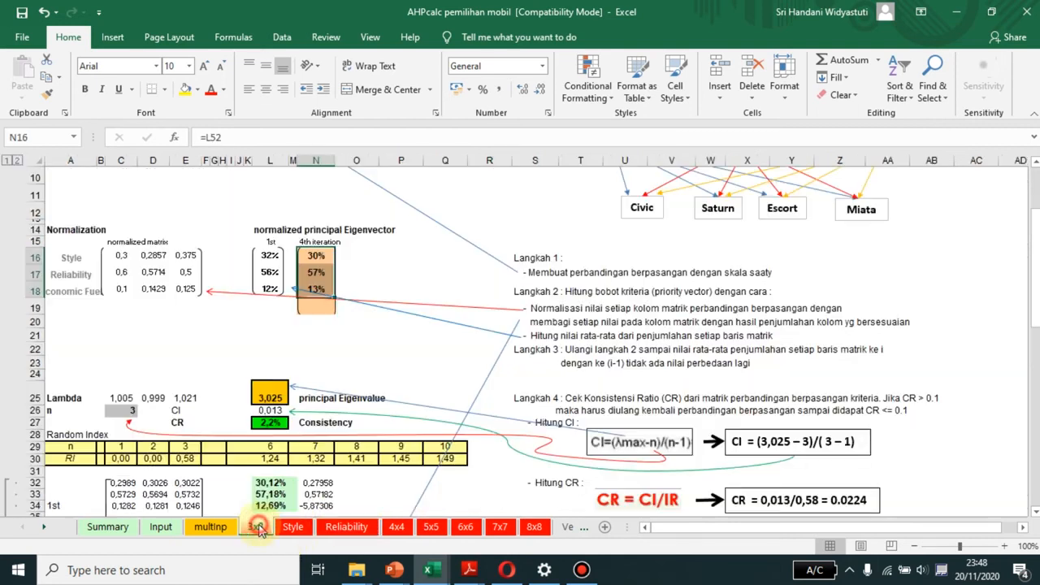
scroll(281, 328, down, 3)
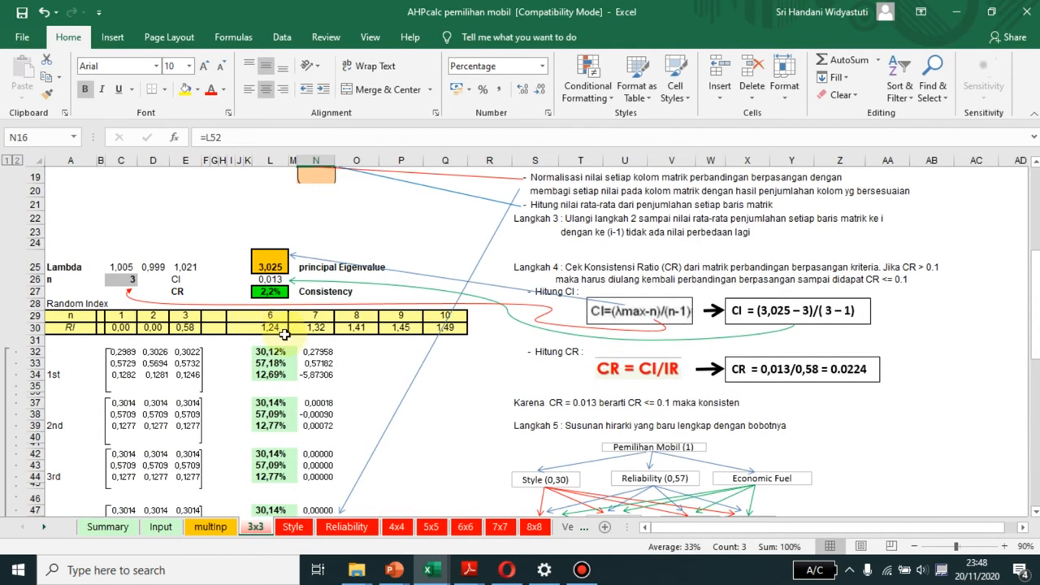
scroll(284, 334, down, 4)
scroll(285, 337, down, 4)
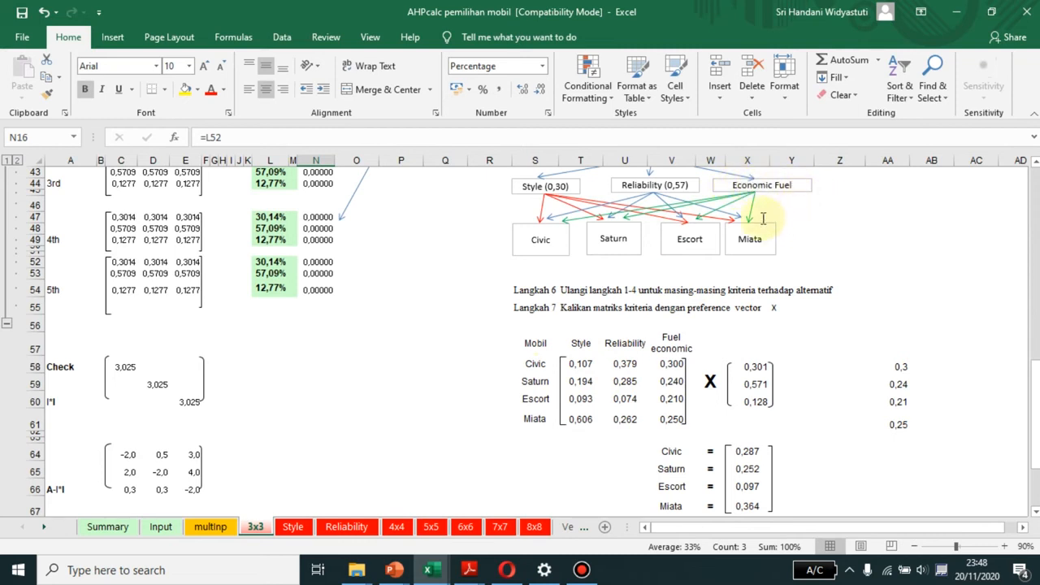
click(297, 534)
click(346, 528)
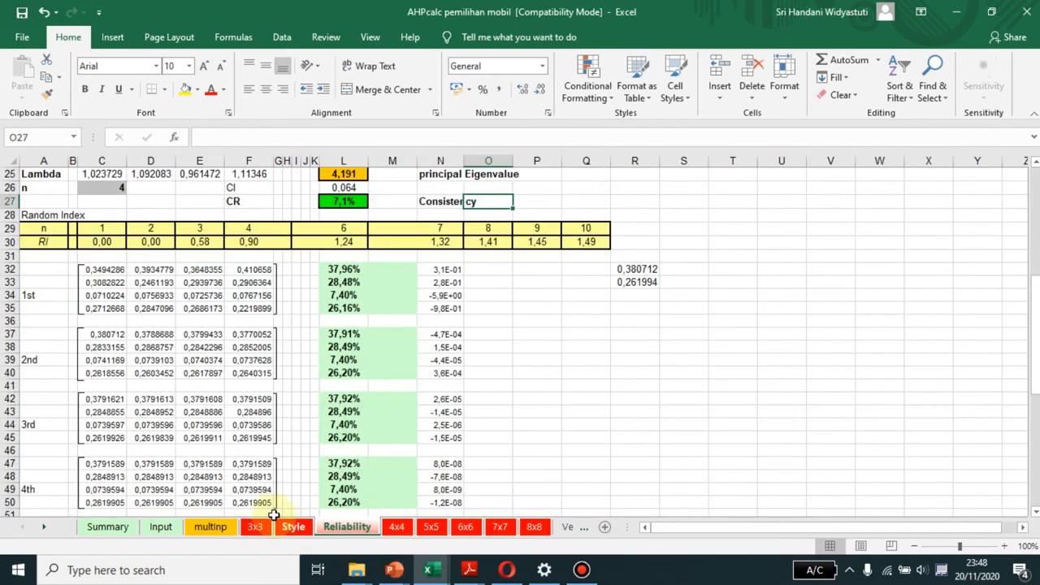
click(244, 528)
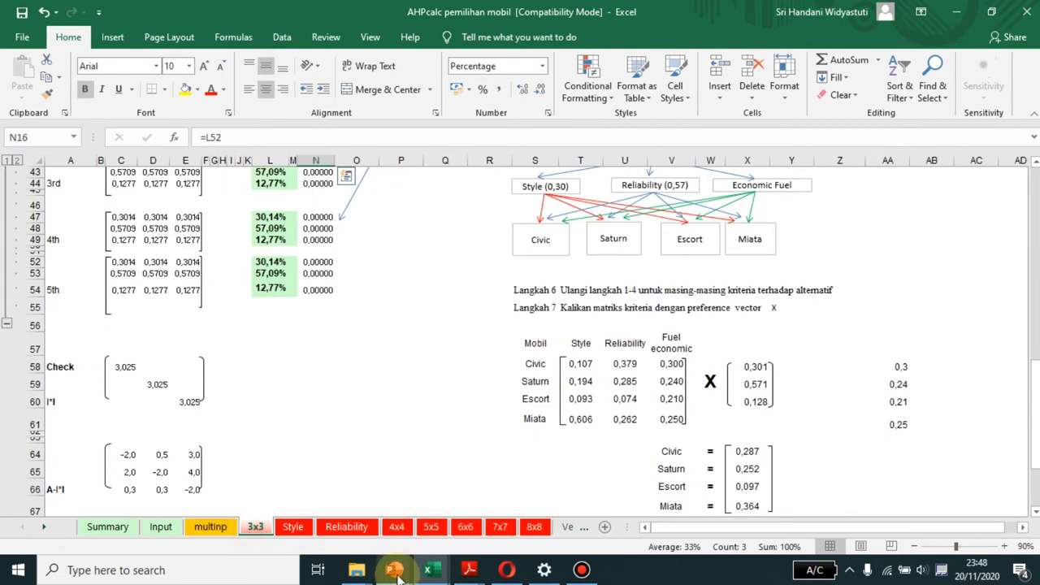
Switch to the Materi 2 AHP presentation in PowerPoint and show slide 8 with the alternative weights for Style, Reliability and Fuel Economy
mouse_move(397, 573)
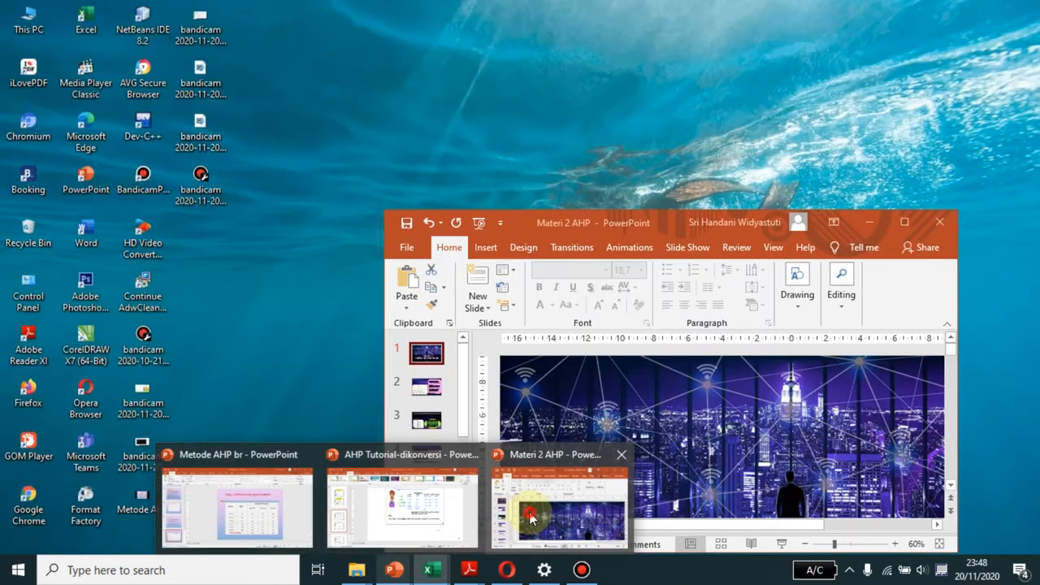
click(569, 497)
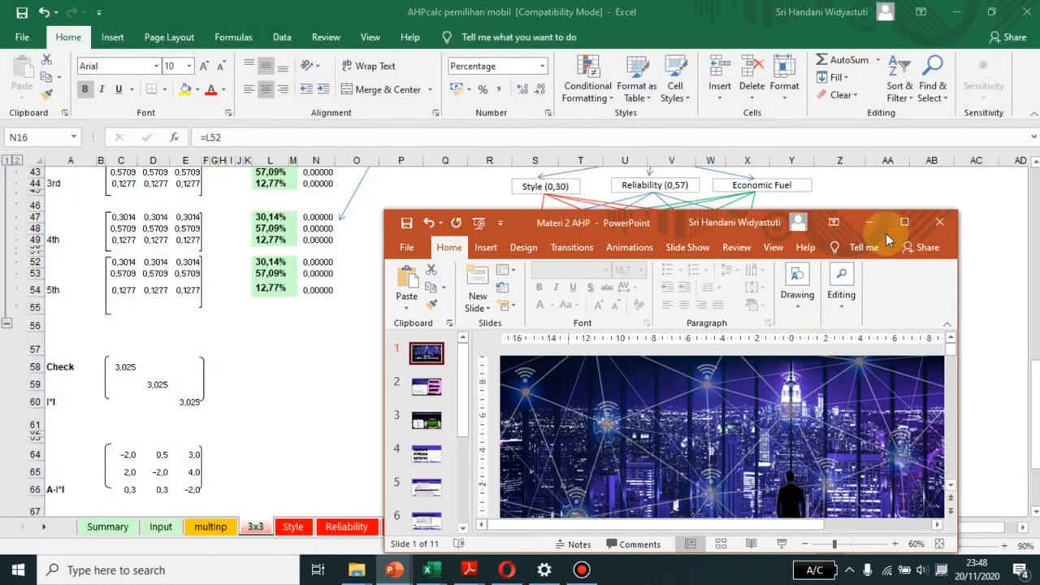
click(902, 222)
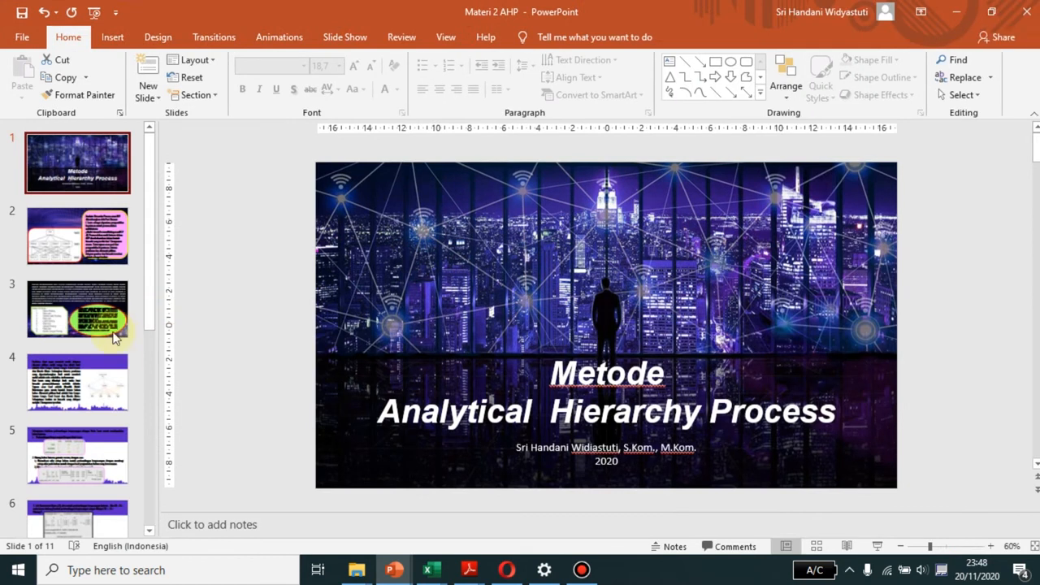
click(129, 434)
drag(150, 312, 181, 511)
click(101, 419)
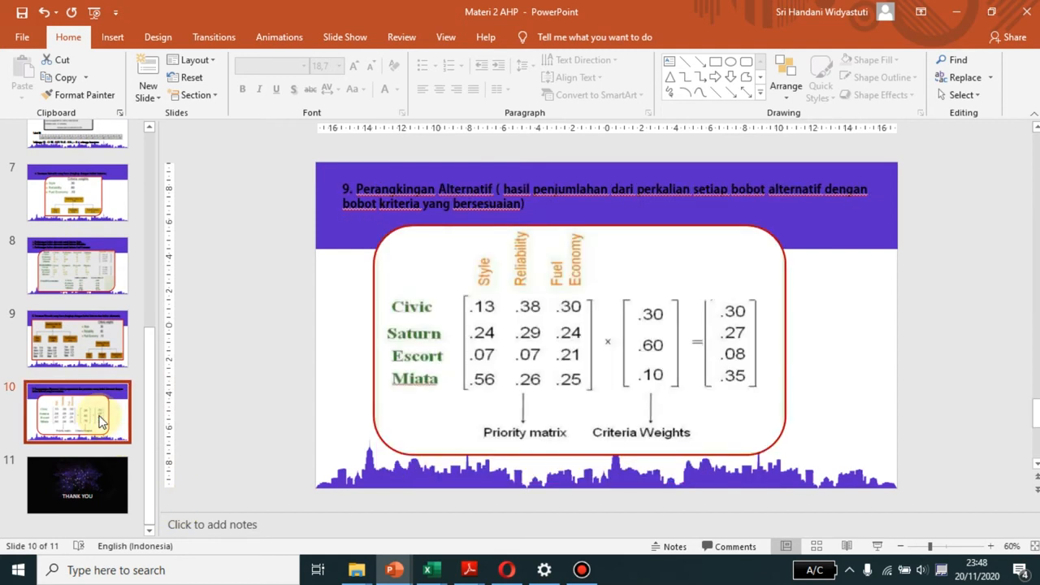
click(77, 341)
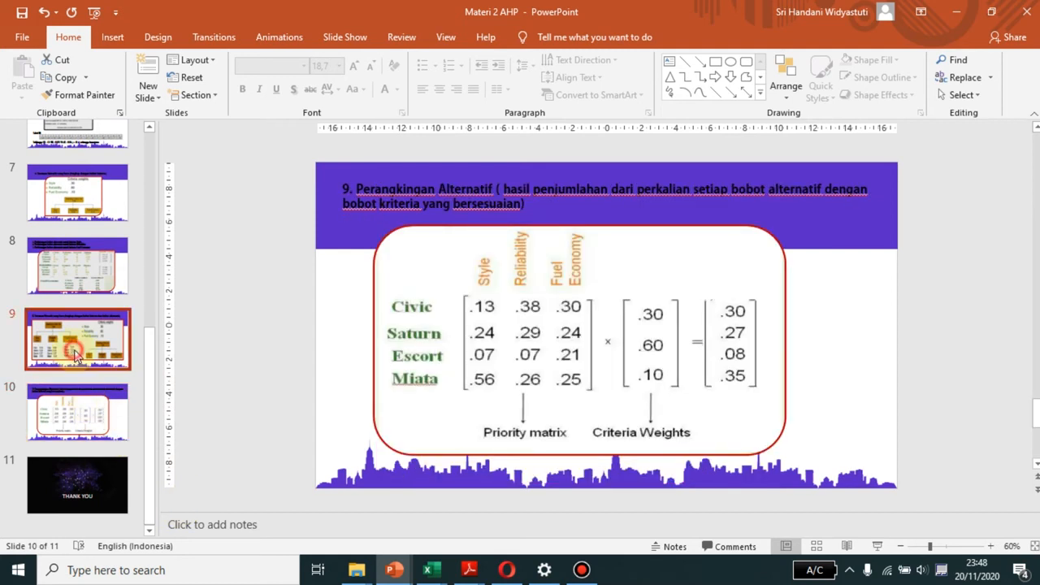
click(87, 262)
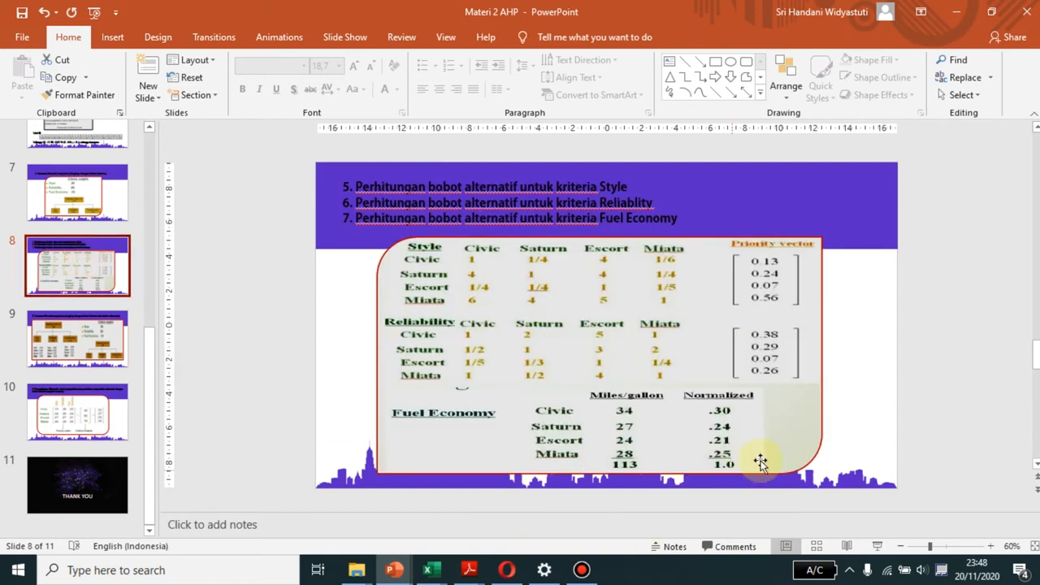
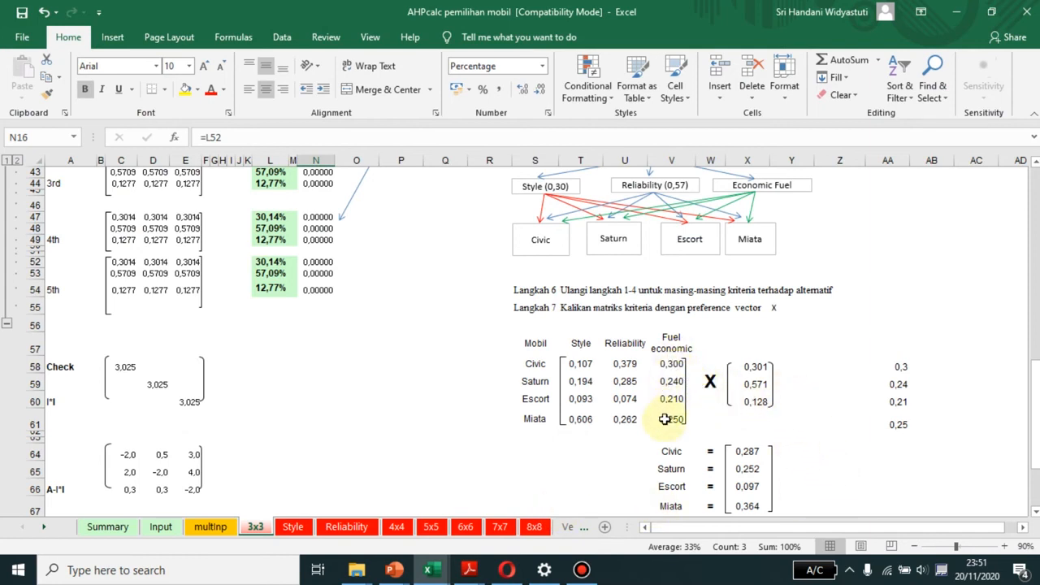
Highlight the Style, Reliability and Fuel economic weights in T58:V61 column by column, plus the criteria preference vector in X58:X60, on the 3x3 sheet
click(581, 365)
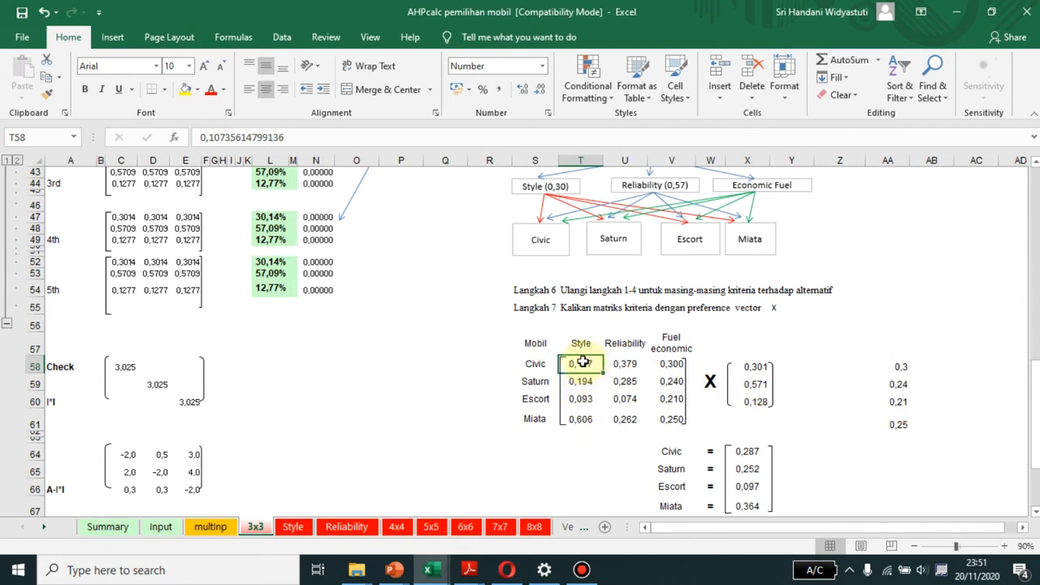
click(581, 361)
drag(576, 364, 582, 420)
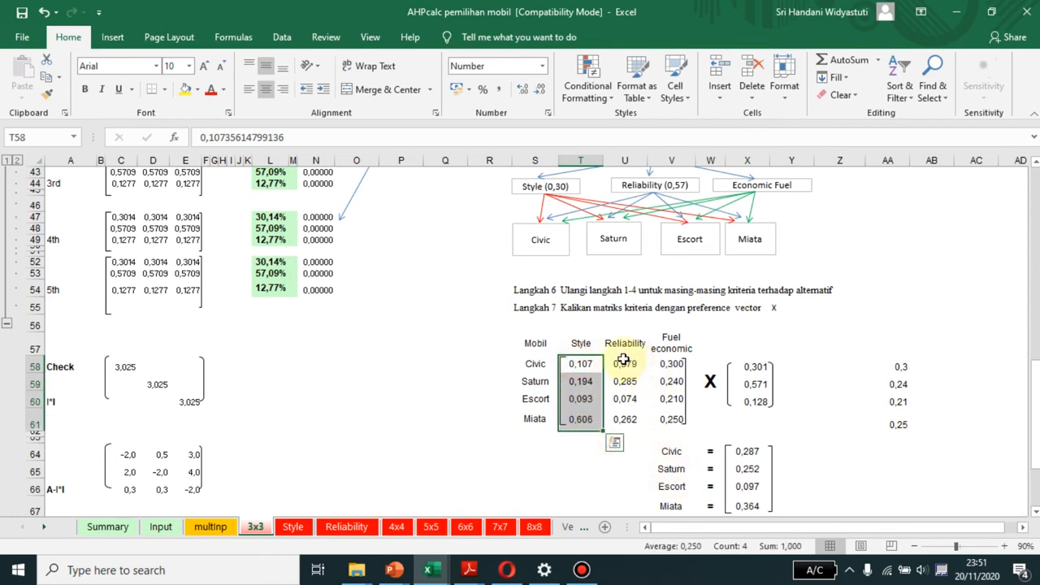
drag(624, 358, 614, 437)
drag(753, 365, 751, 403)
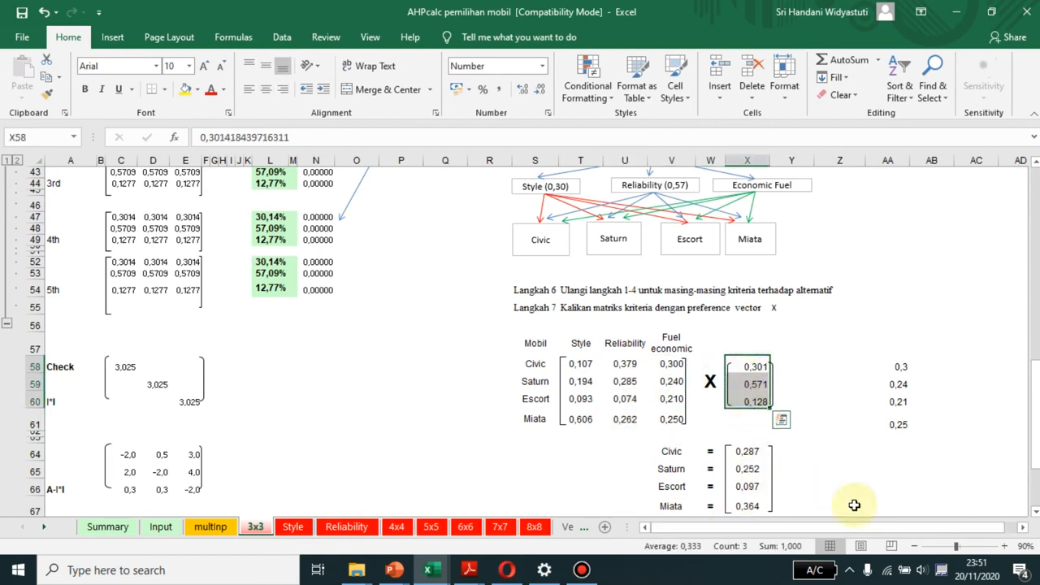
drag(671, 363, 668, 411)
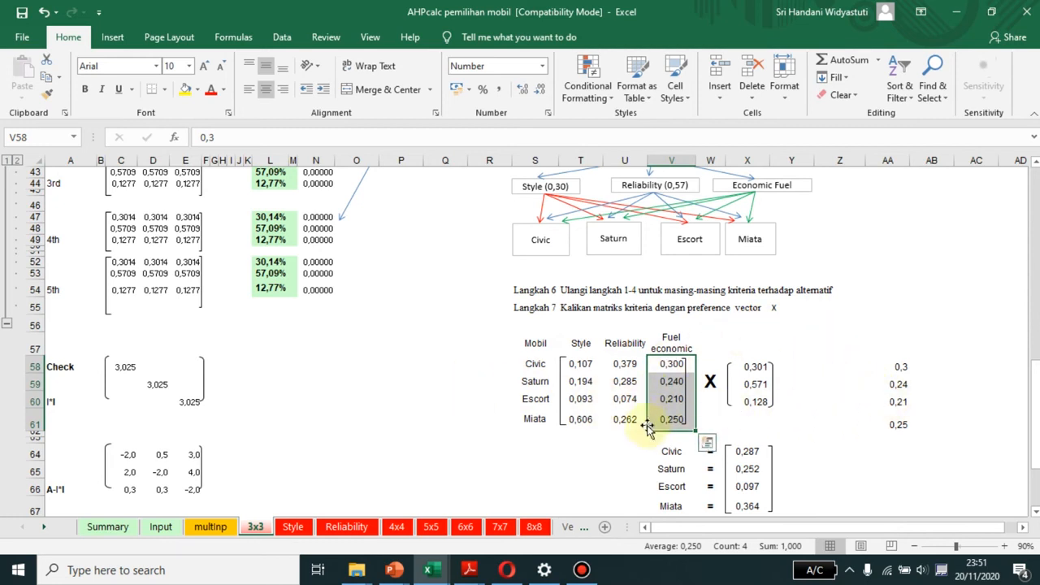
Trace Civic's score formula in X64 by pairing its weights in T58:V58 with the criteria weights in X58:X60
click(741, 456)
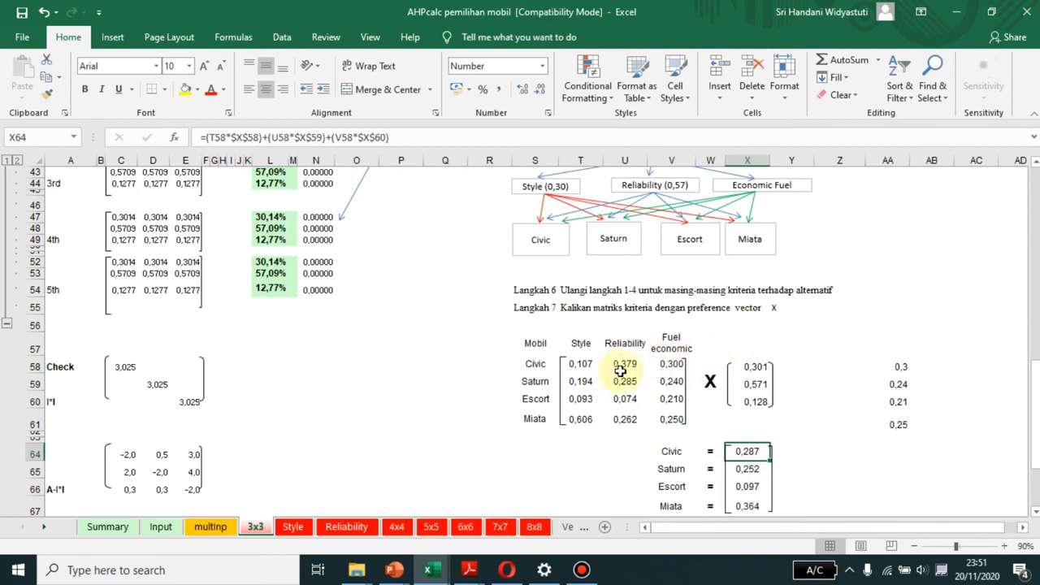
click(573, 364)
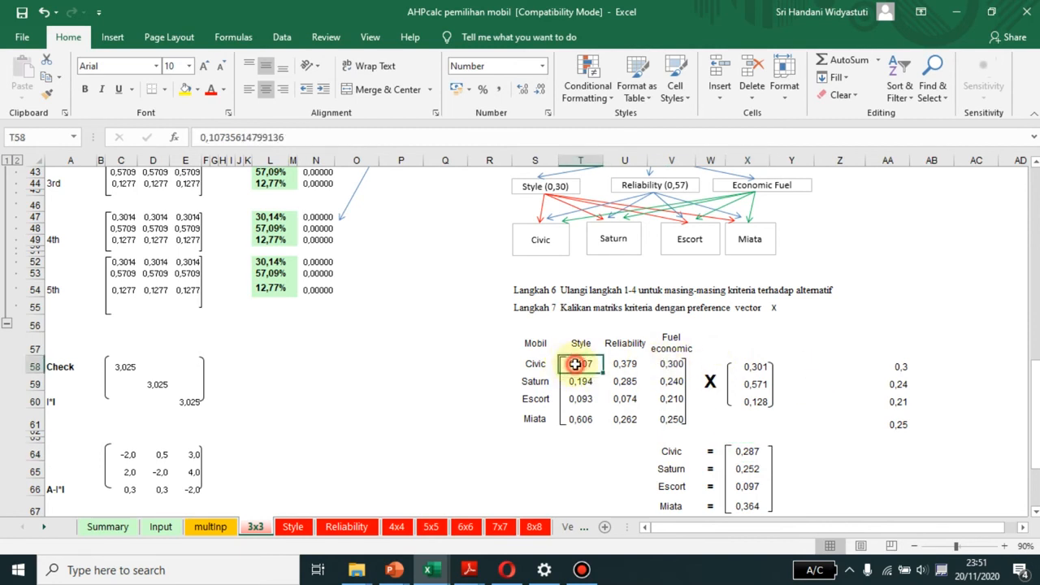
click(757, 366)
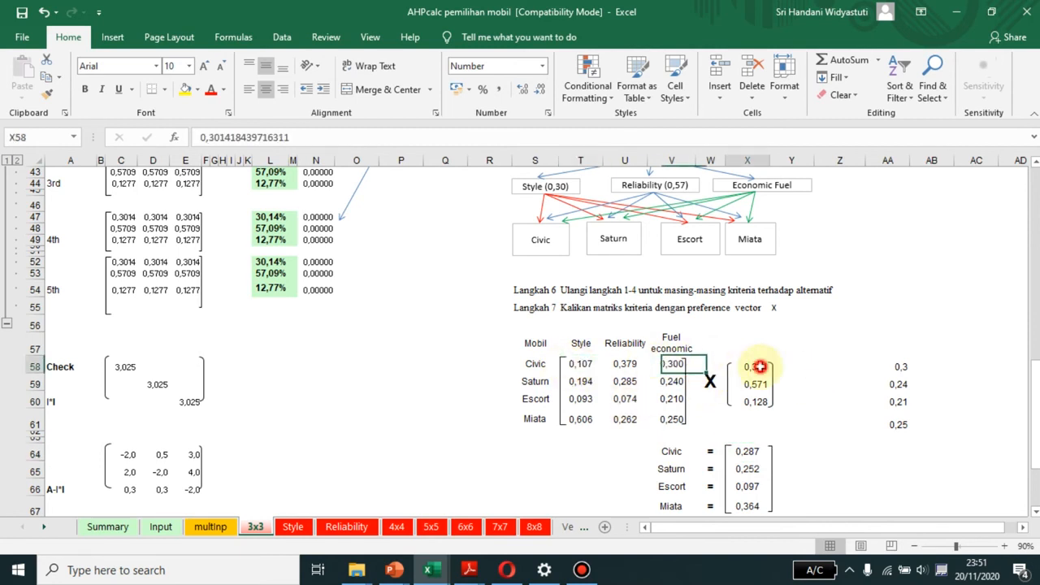
click(627, 365)
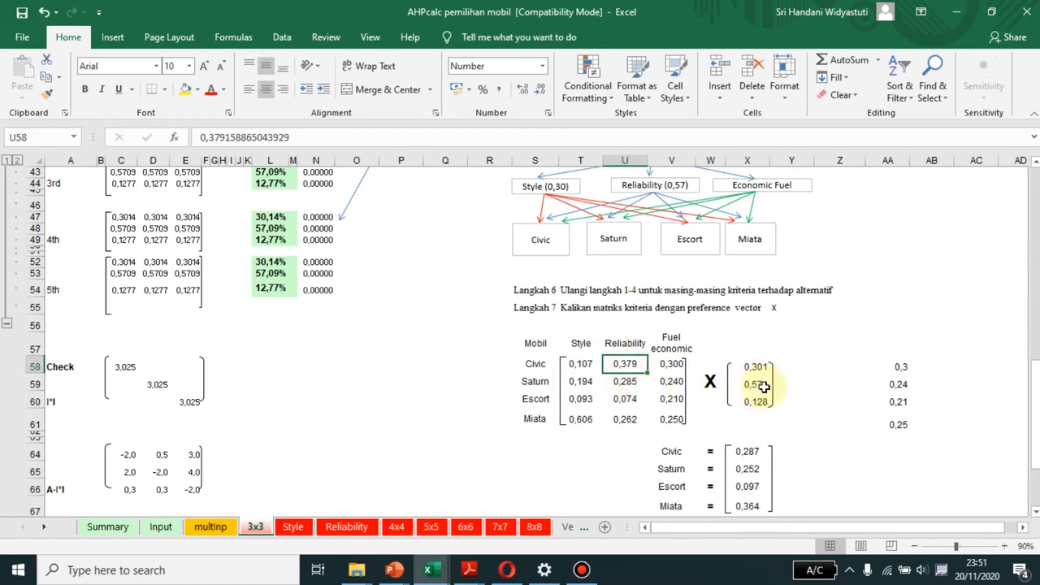
click(764, 385)
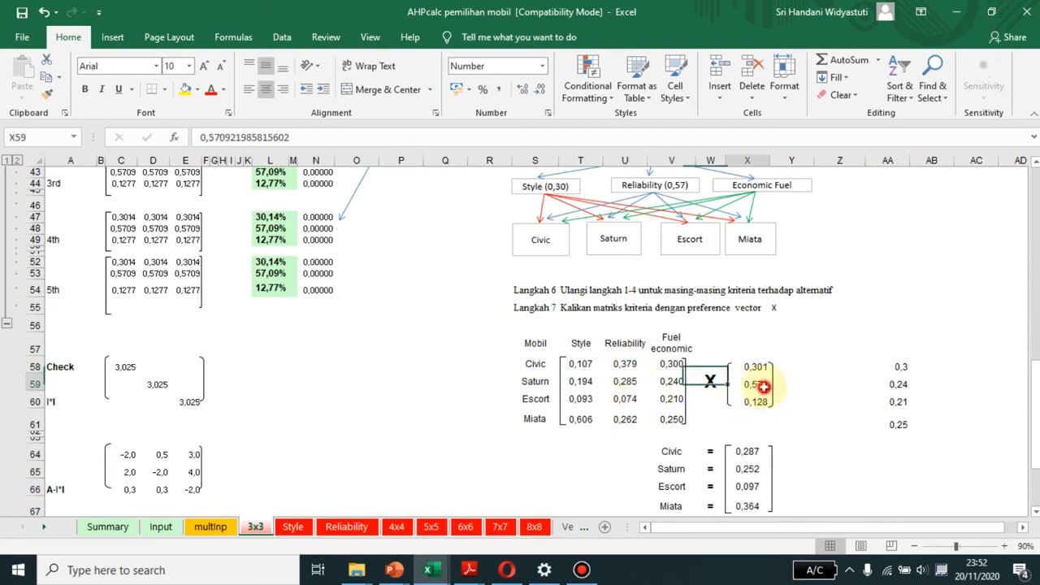
click(670, 365)
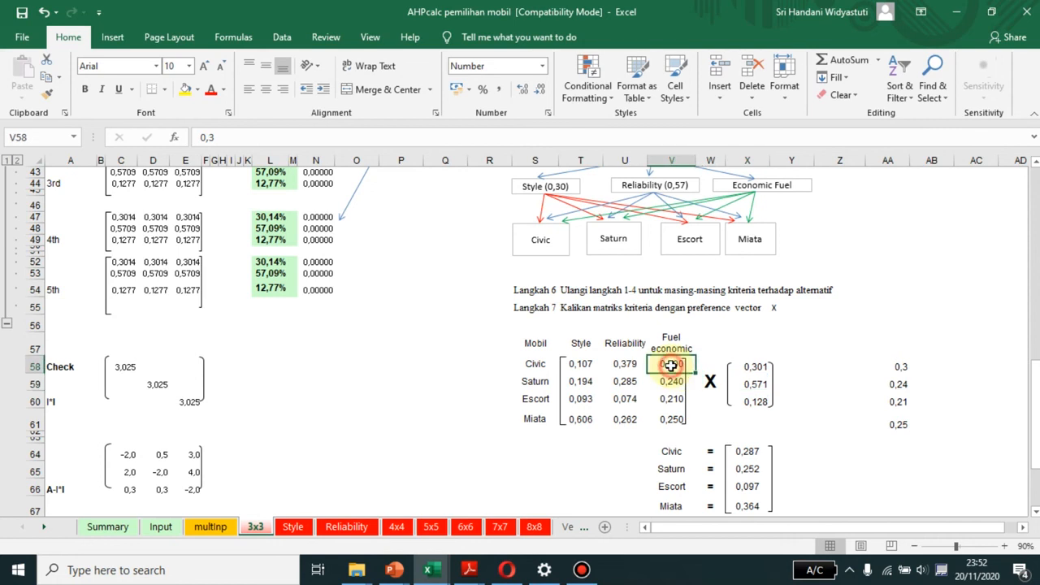
click(764, 403)
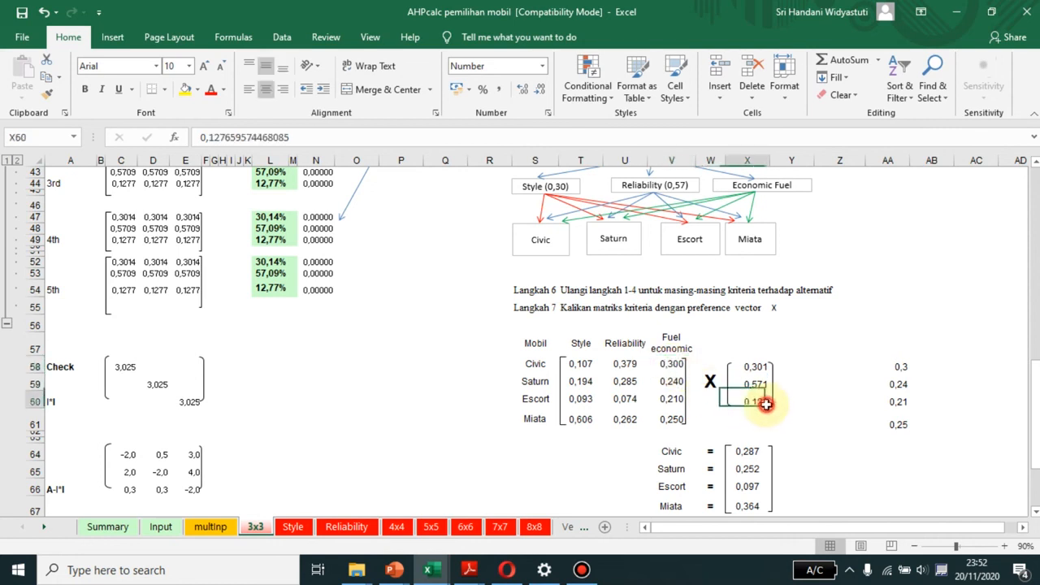
click(748, 451)
Trace Saturn's score formula in X65 by pairing its weights in T59:V59 with the criteria weights in X58:X60
drag(1035, 410, 1037, 427)
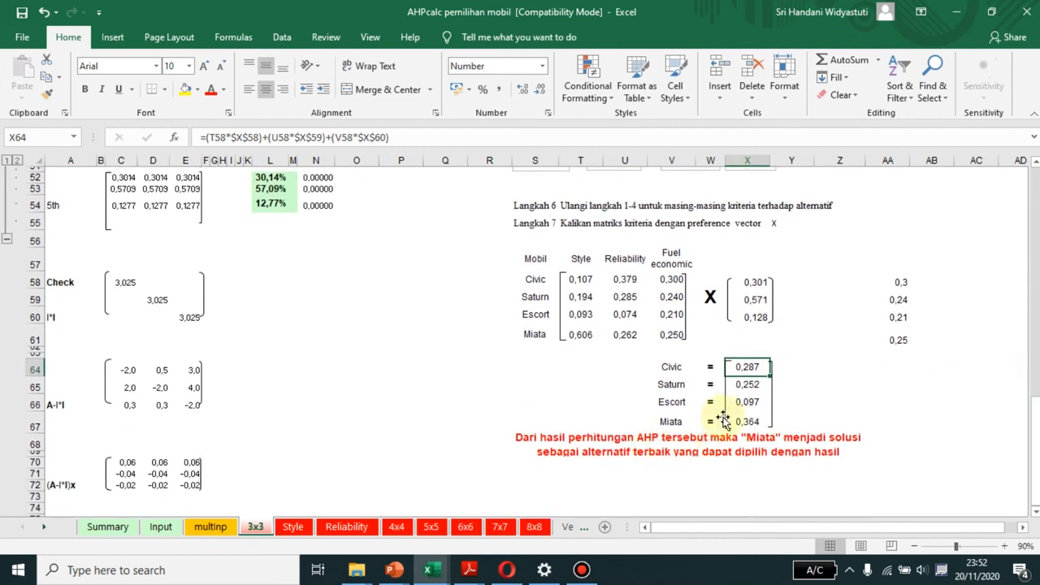
click(747, 386)
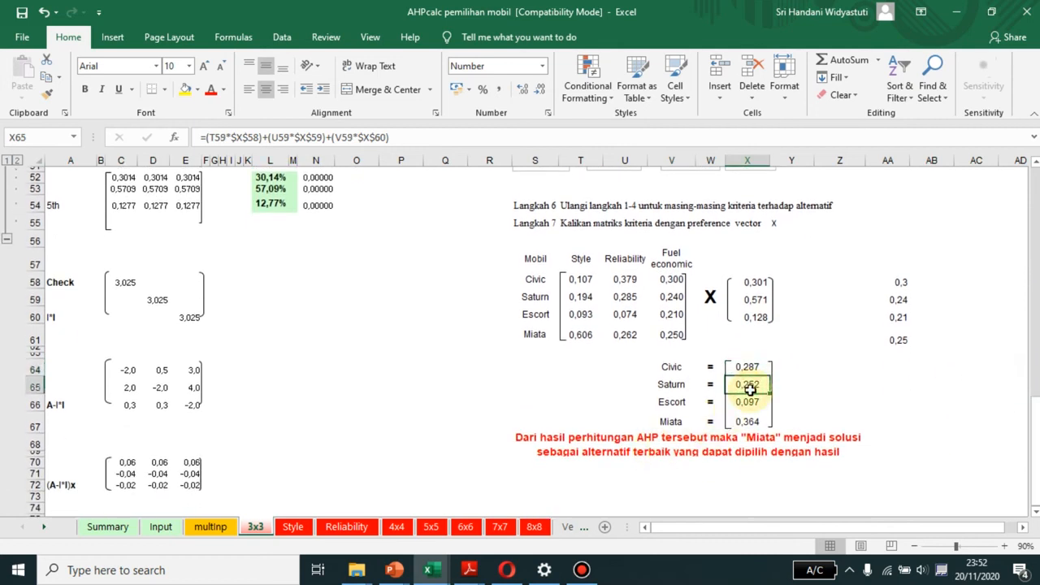
click(581, 299)
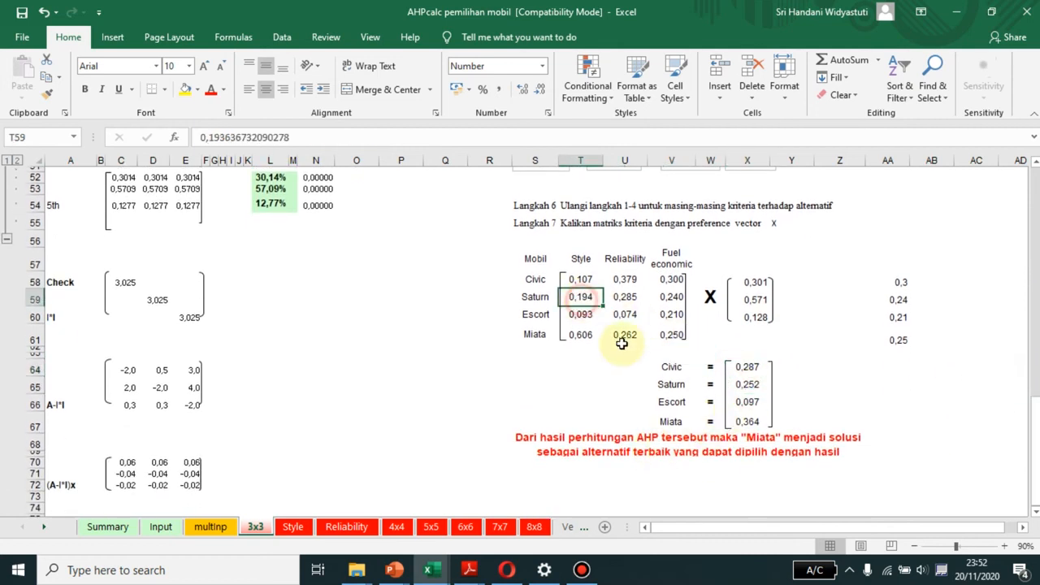
click(761, 283)
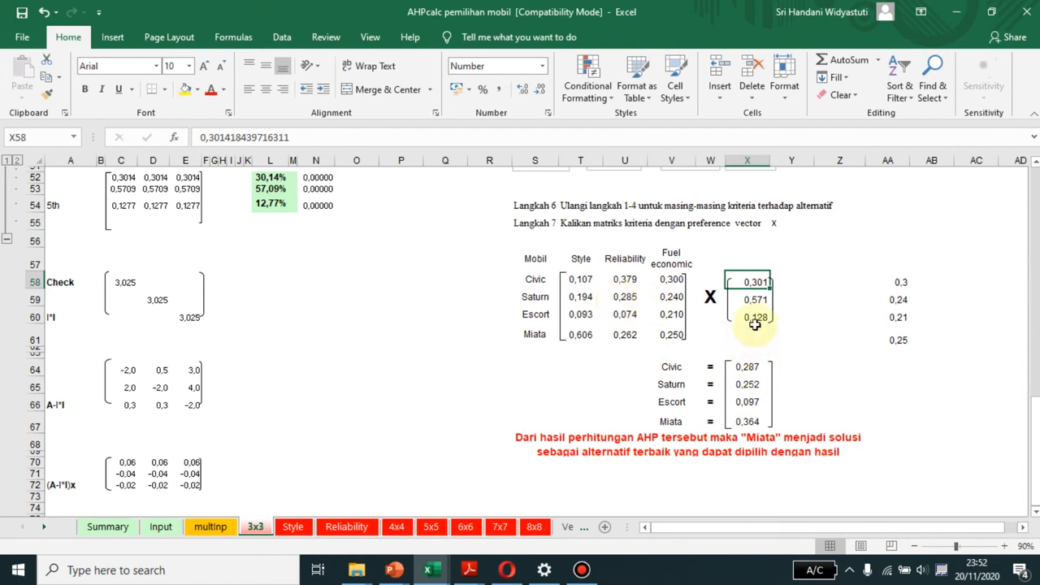
click(627, 297)
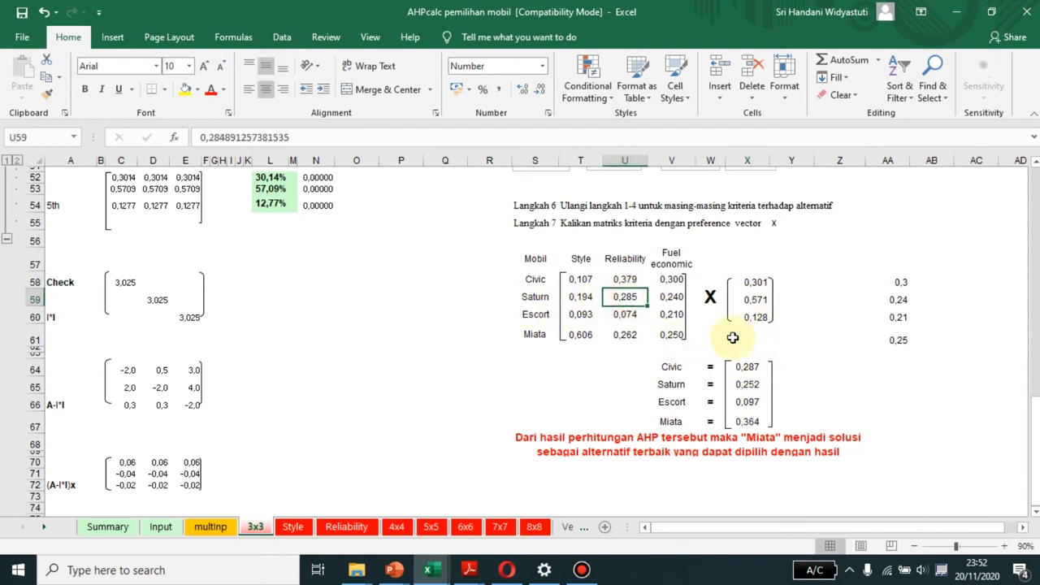
click(758, 300)
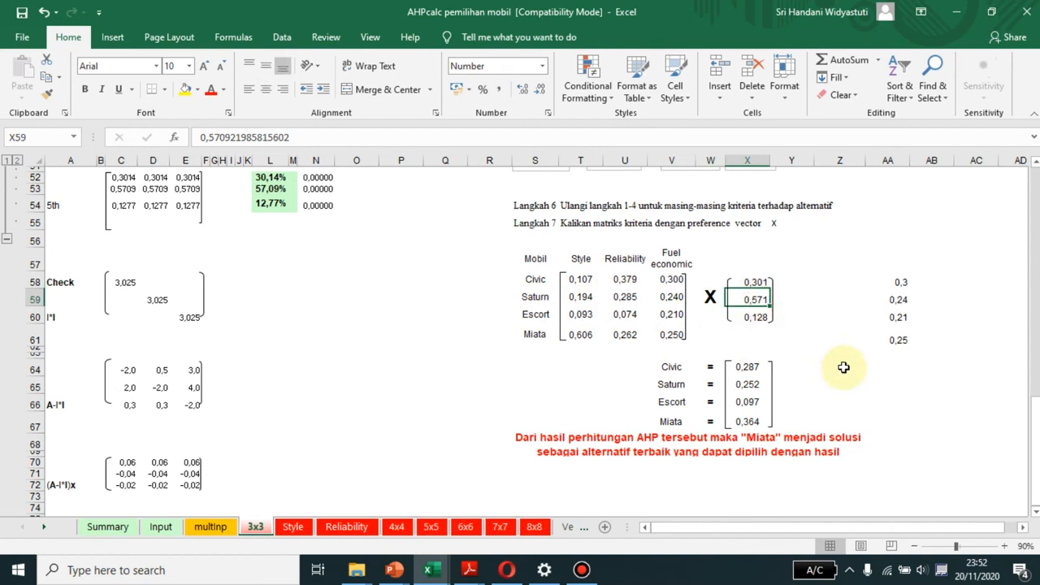
click(671, 298)
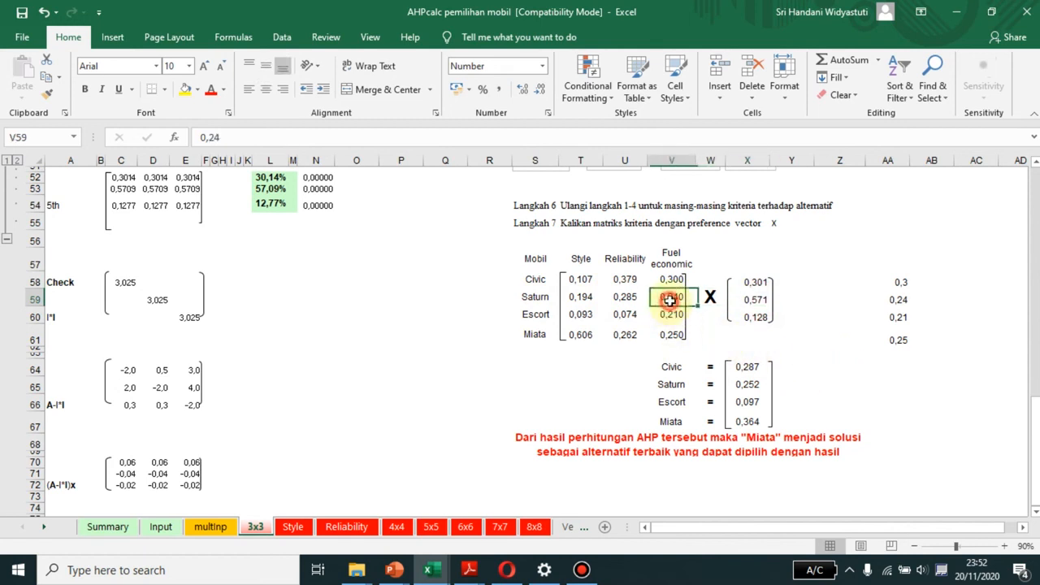
click(764, 317)
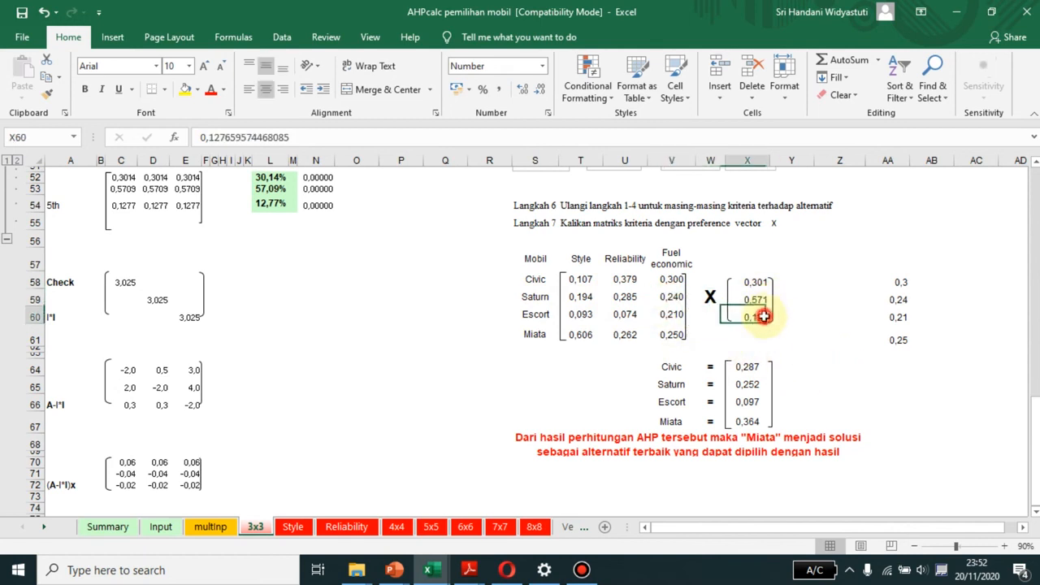
click(743, 385)
Trace Miata's score formula in X67 by pairing its weights in T61:V61 with the criteria weights in X58:X60
drag(576, 334, 668, 341)
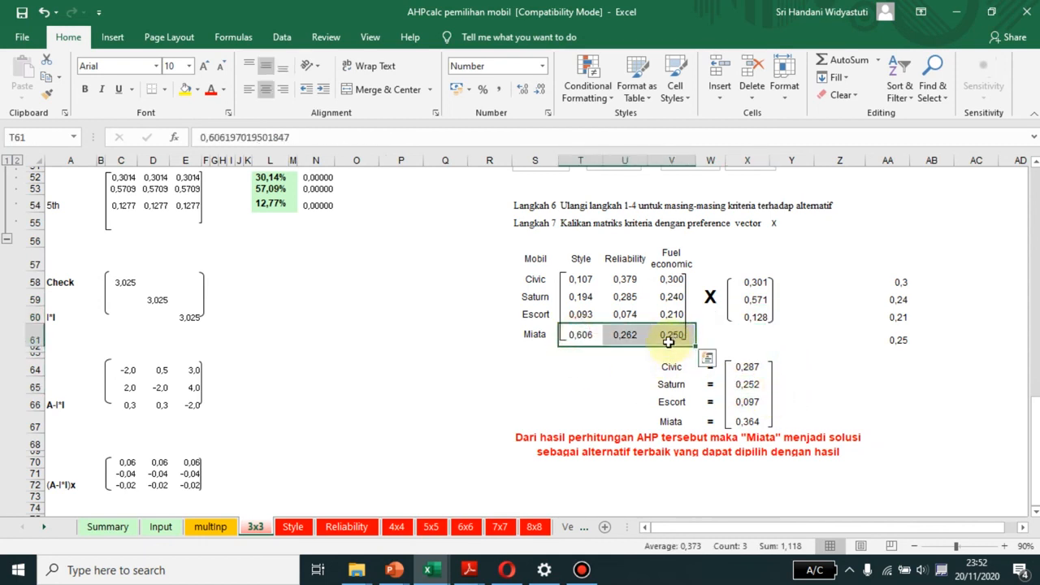
click(746, 421)
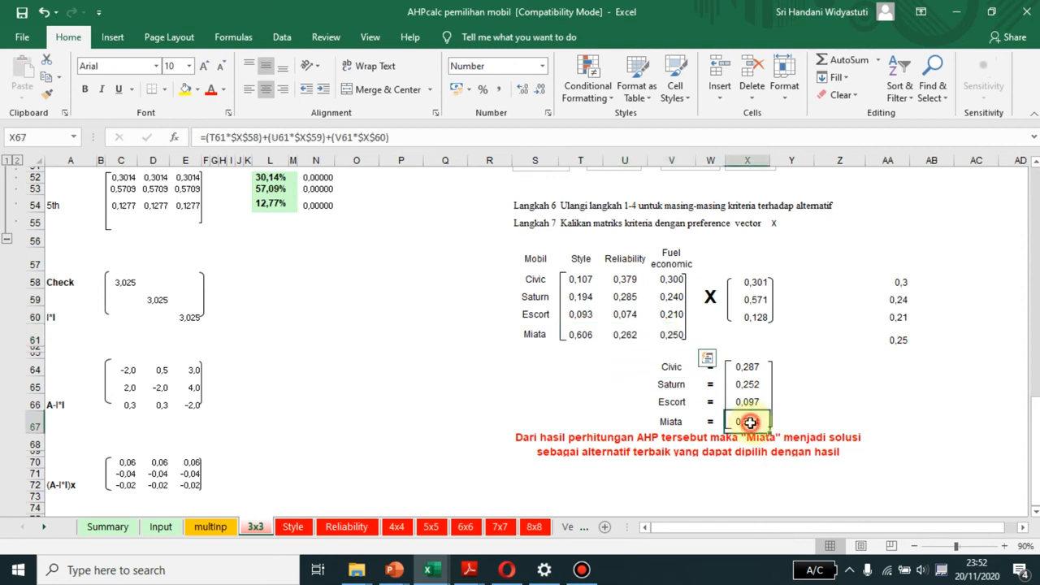
click(576, 335)
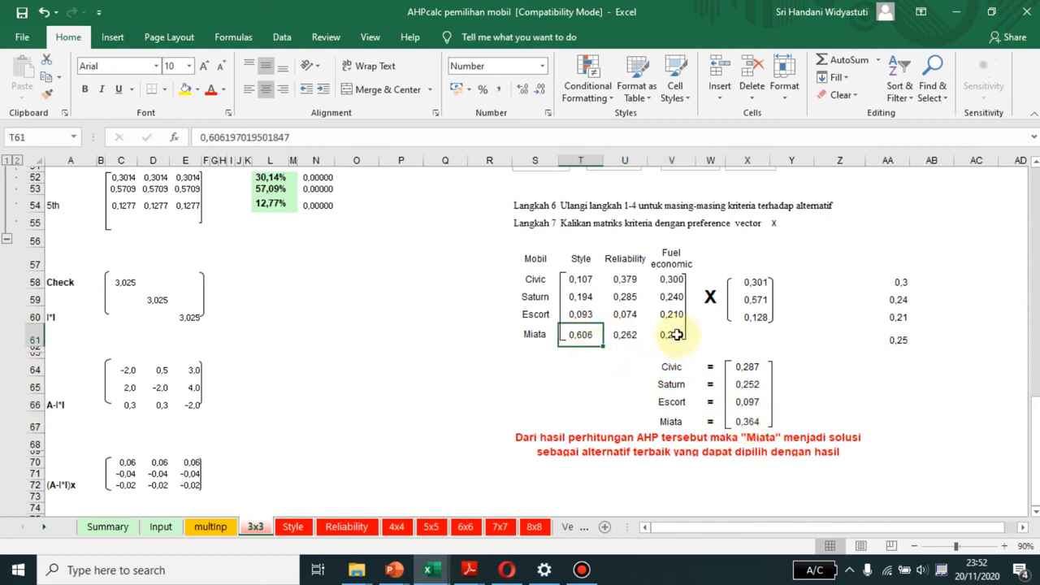
click(754, 281)
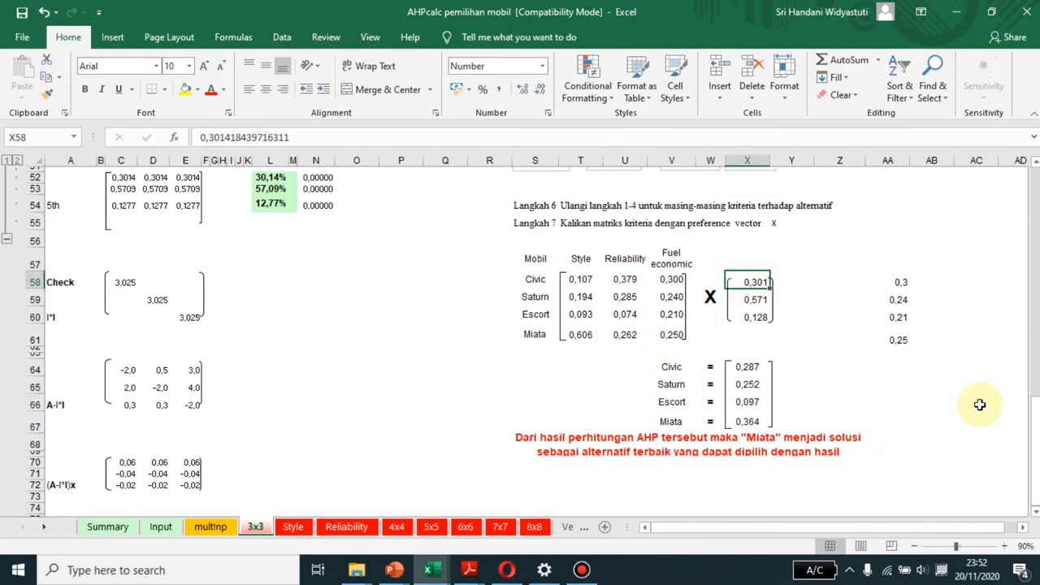
click(624, 334)
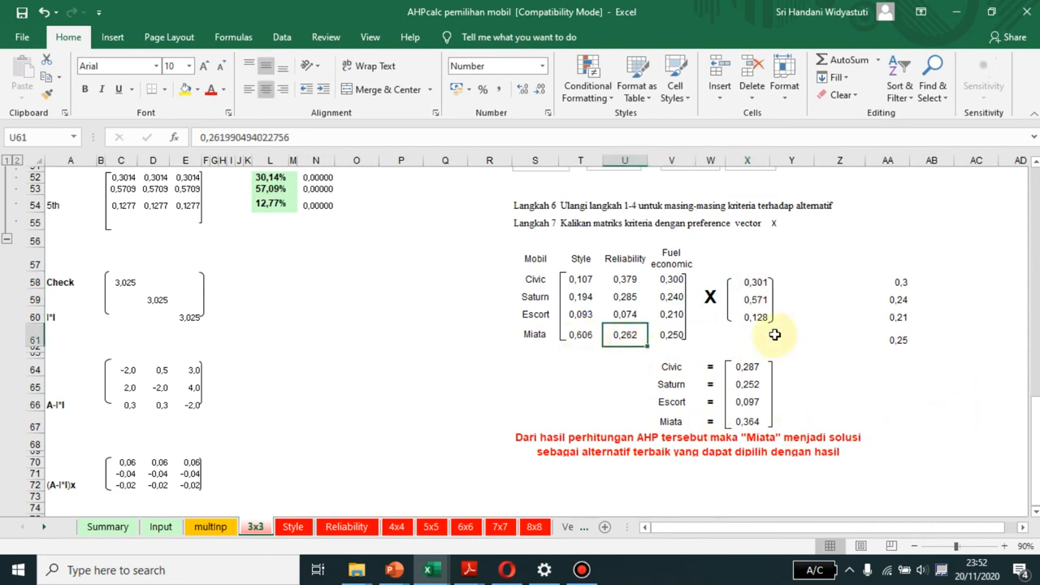
click(756, 300)
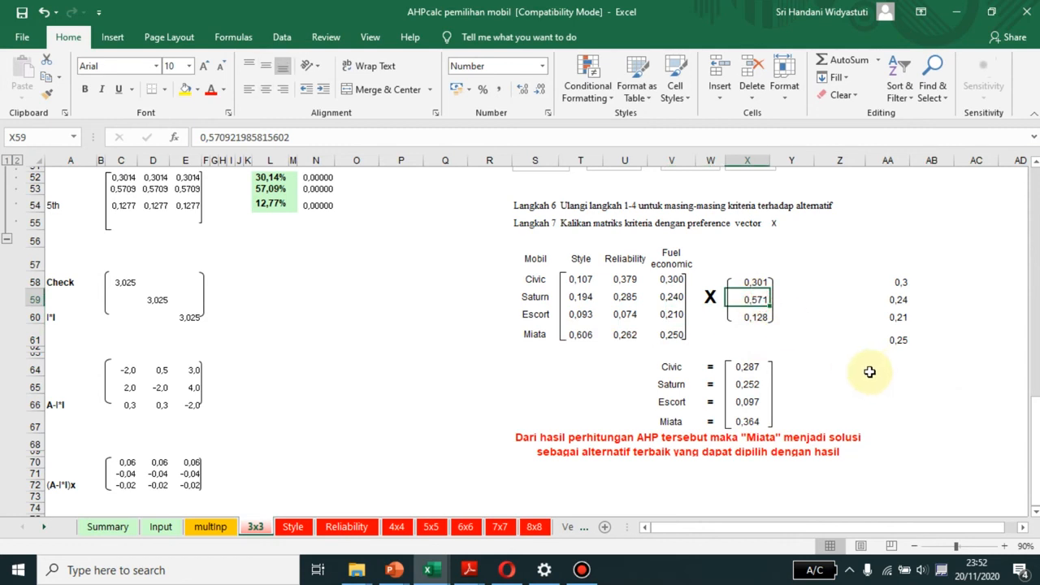
click(668, 335)
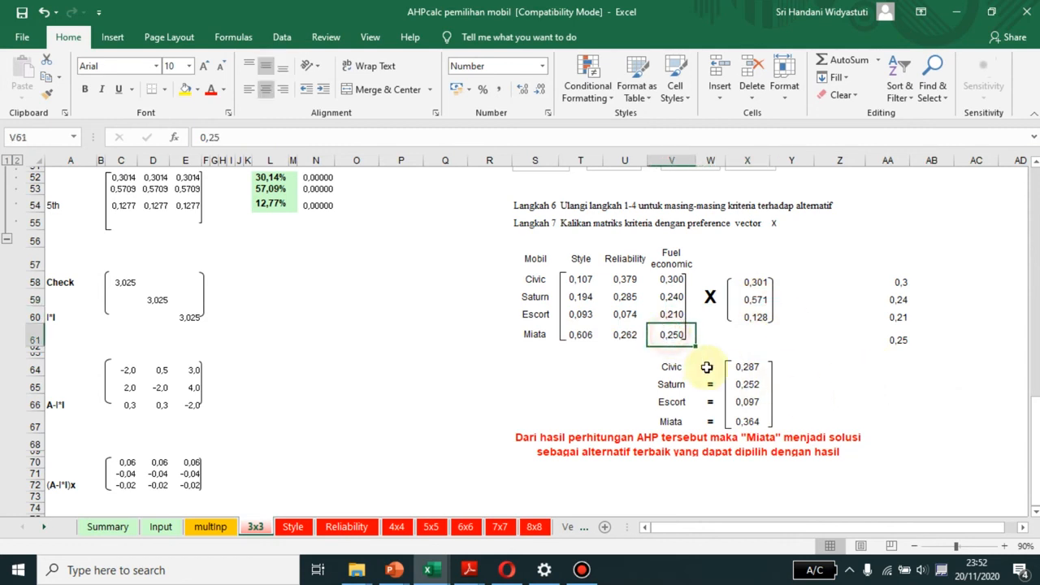
click(756, 317)
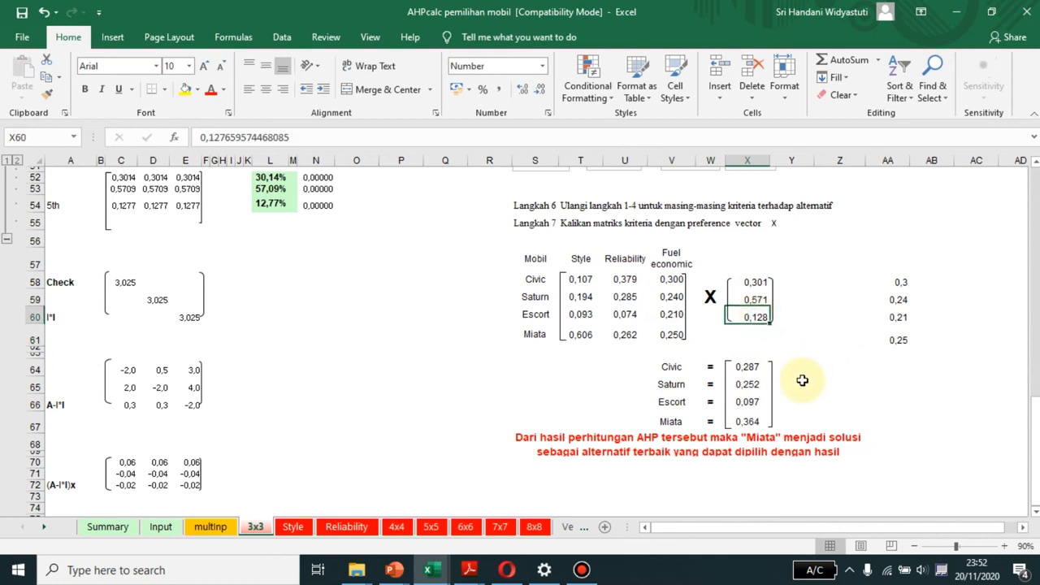
click(746, 422)
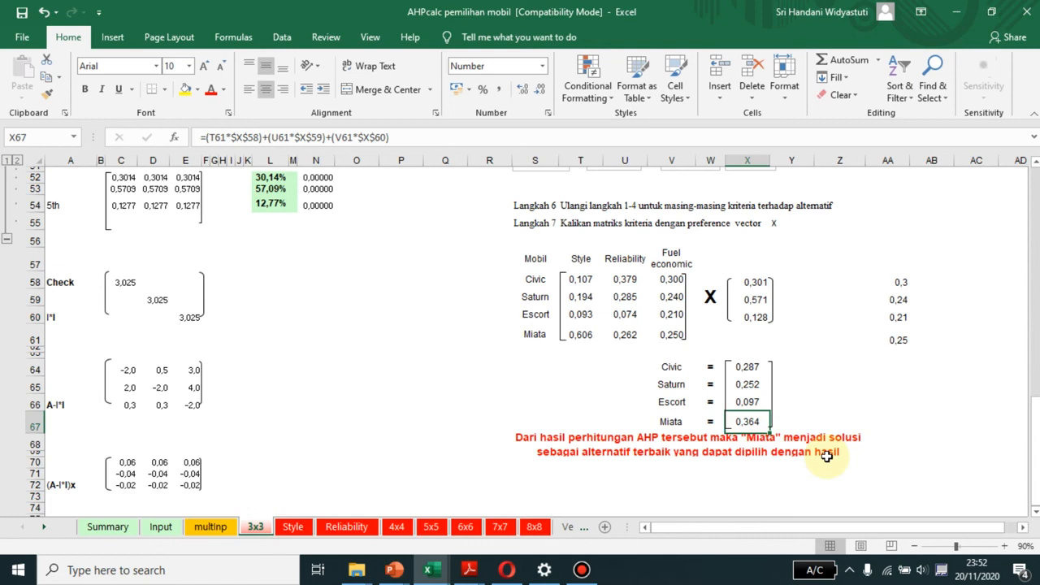
Highlight the final score vector for all four cars in X64:X67
click(741, 365)
drag(741, 365, 739, 421)
drag(828, 367, 833, 375)
drag(742, 366, 761, 410)
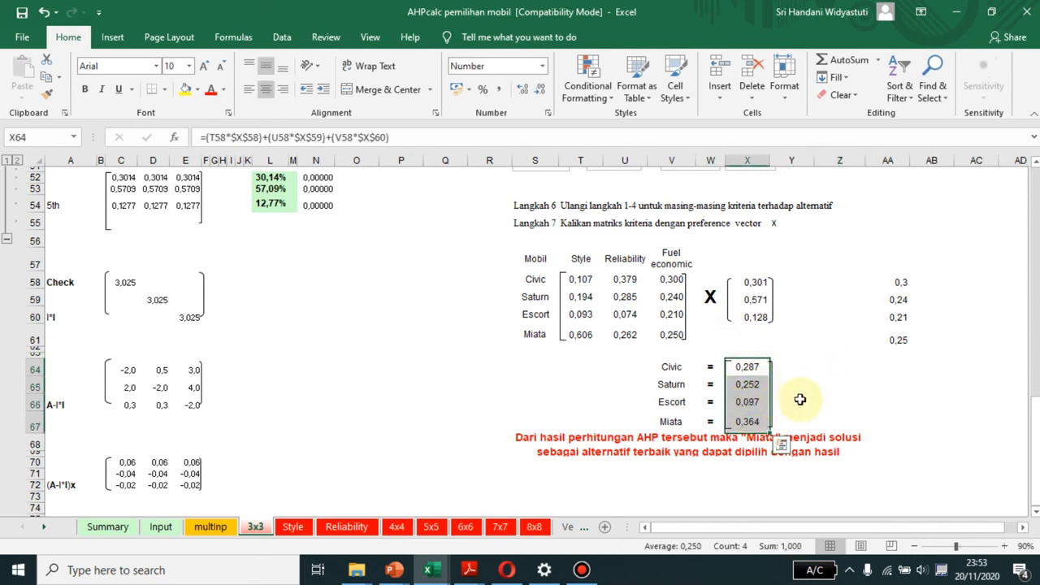
click(796, 400)
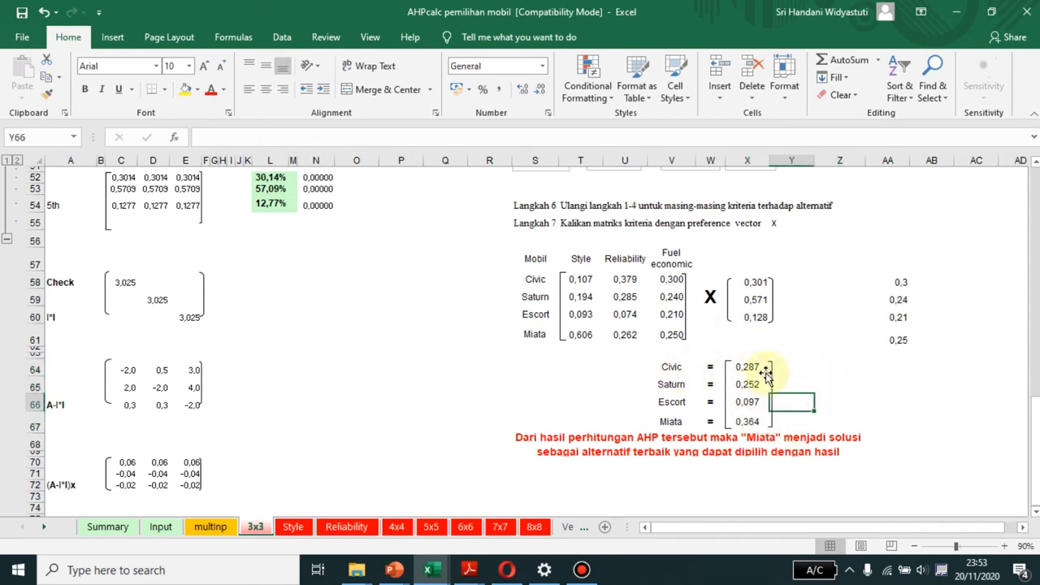
Compare the Civic, Saturn, Escort and Miata scores one by one in X64 to X67, finishing on Miata's score
click(754, 368)
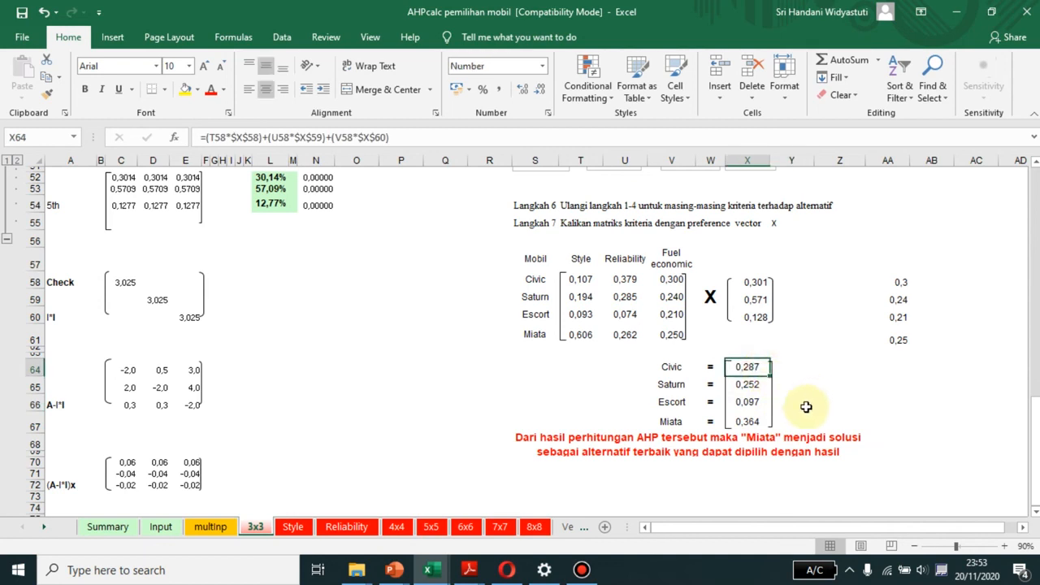
click(755, 390)
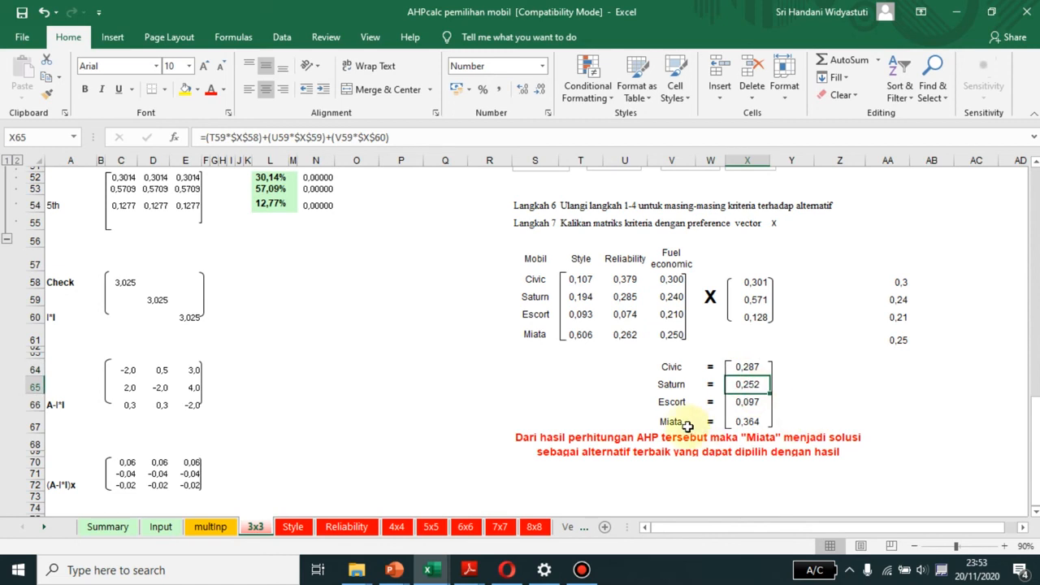
click(752, 402)
click(745, 422)
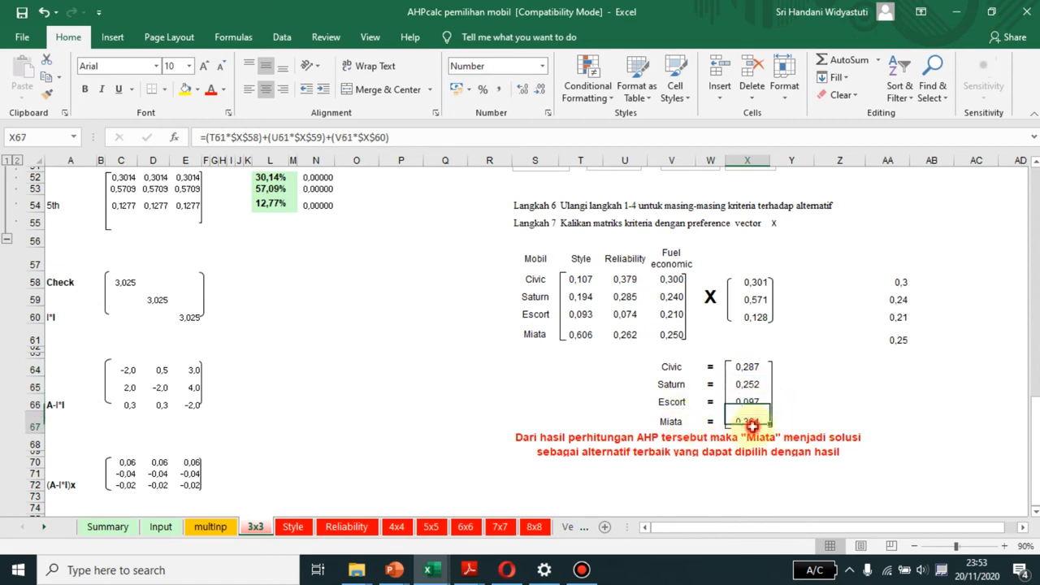
click(837, 421)
click(754, 424)
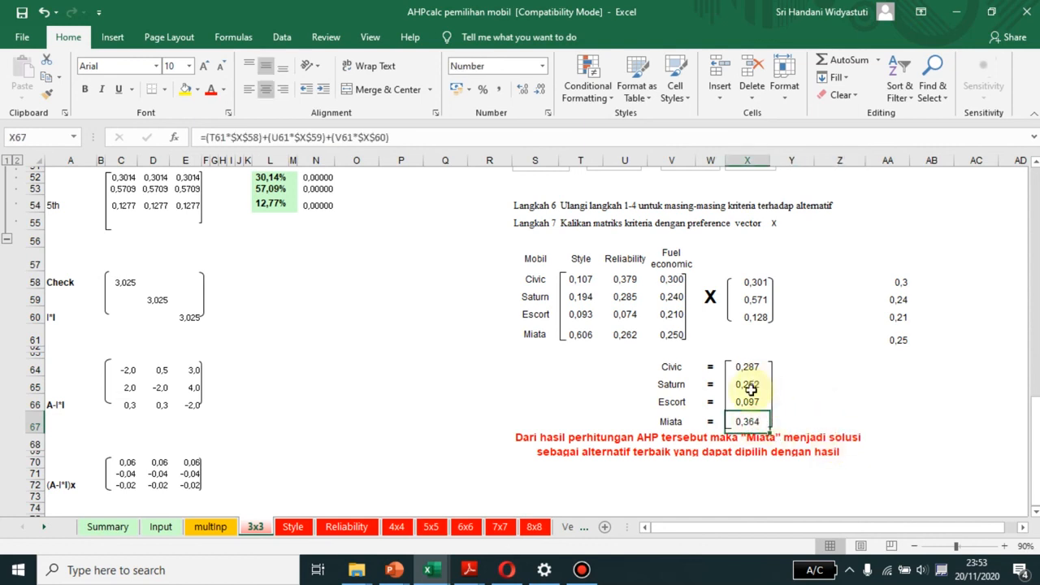
click(802, 405)
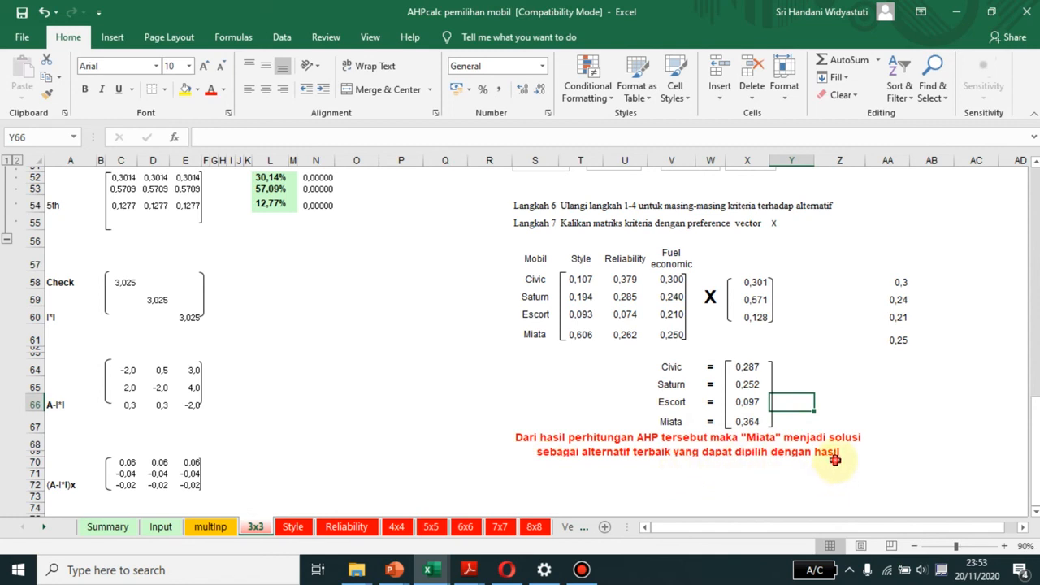
click(747, 419)
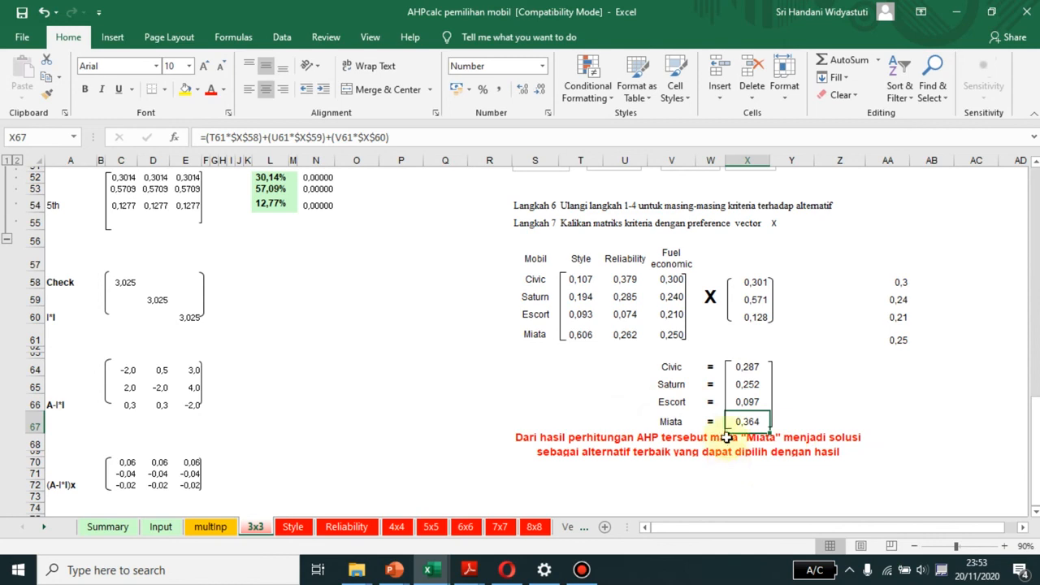
Review the method from the criteria comparison matrix in C4:E6 through the normalization and CI/CR consistency check to the weighted hierarchy in Langkah 5
scroll(763, 425, up, 14)
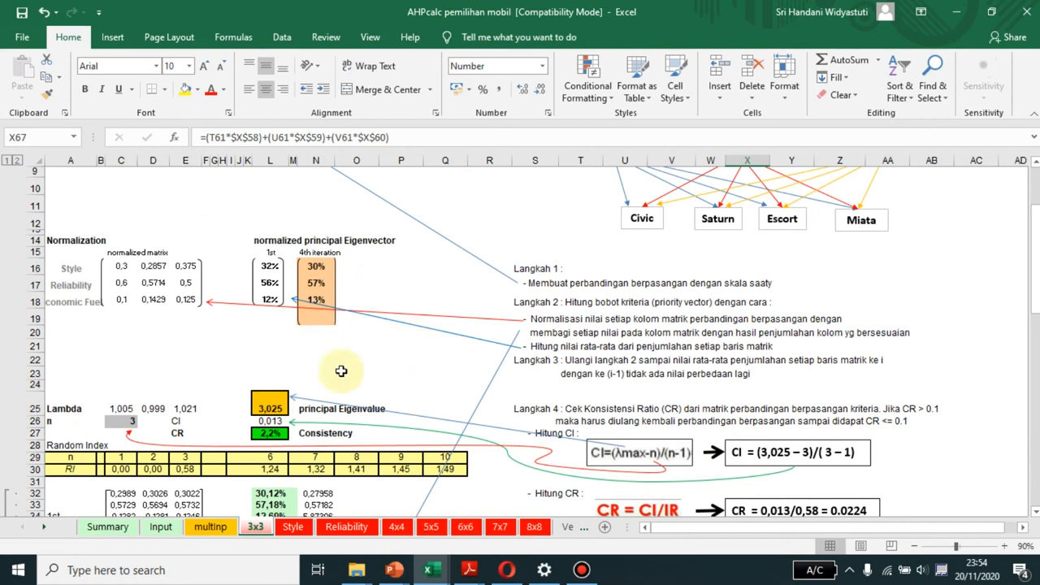
scroll(354, 326, up, 3)
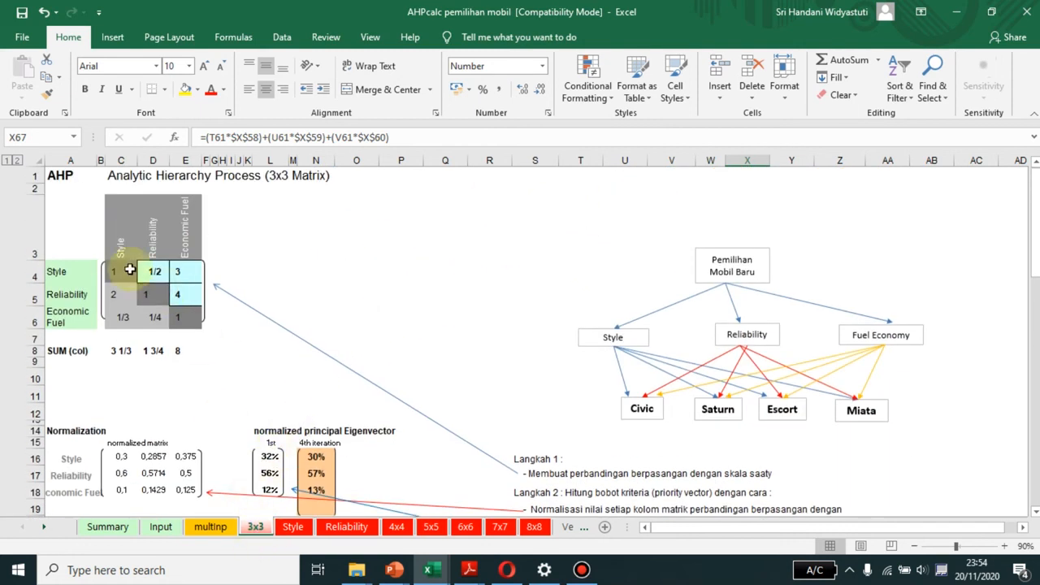
click(109, 288)
click(153, 313)
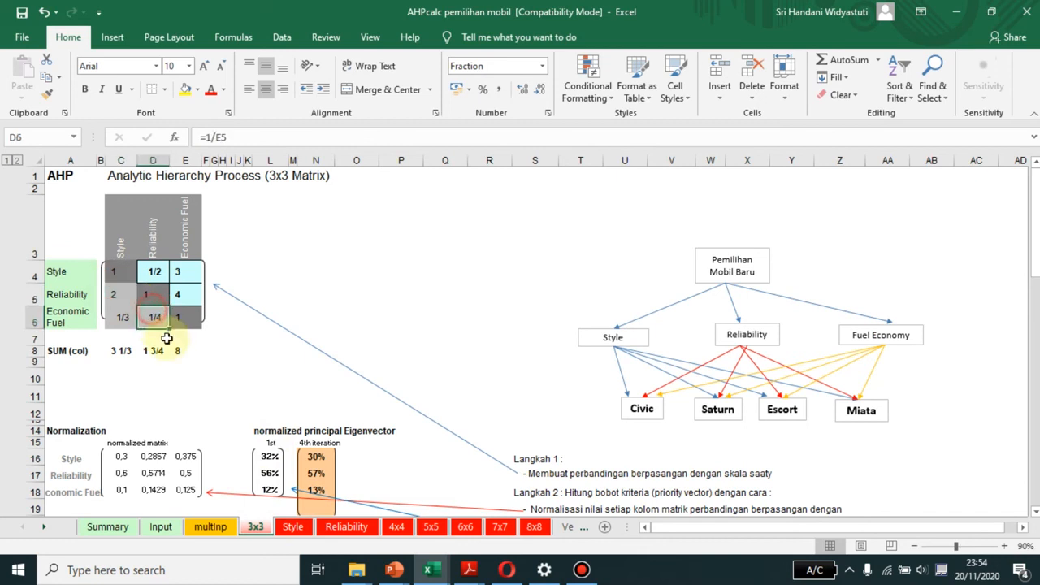
click(443, 455)
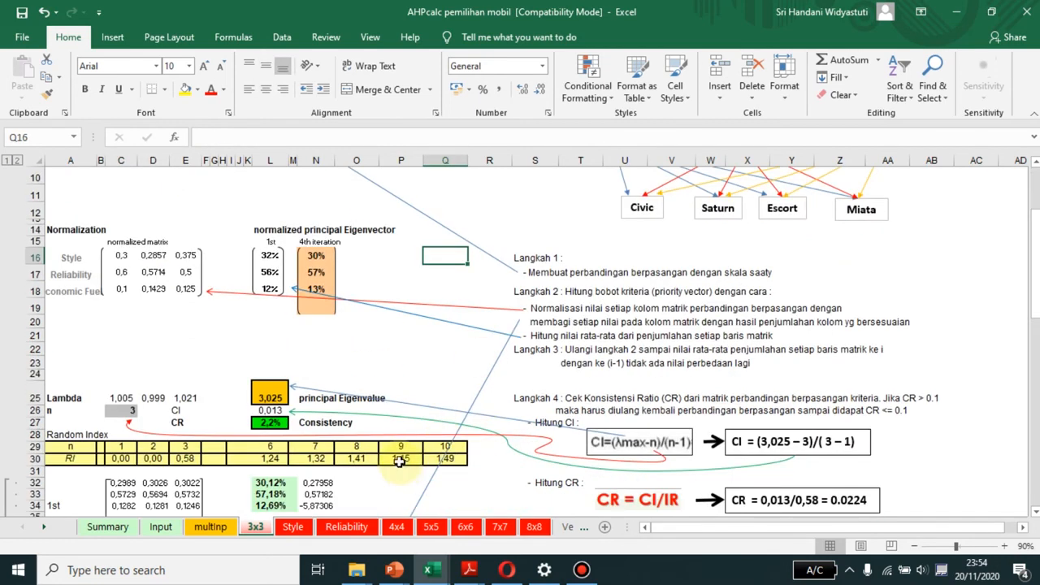
scroll(482, 399, down, 3)
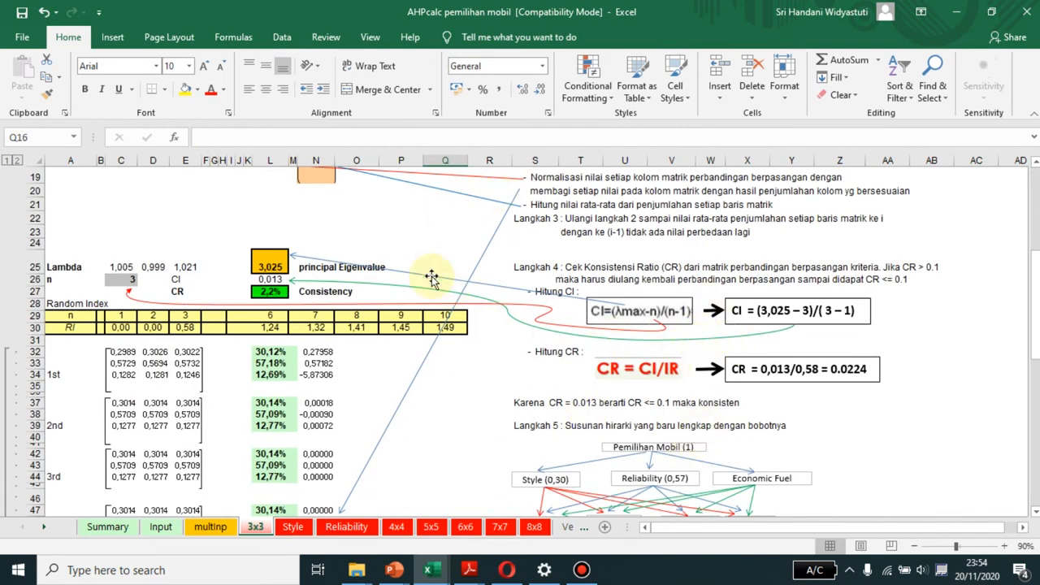
scroll(654, 398, down, 4)
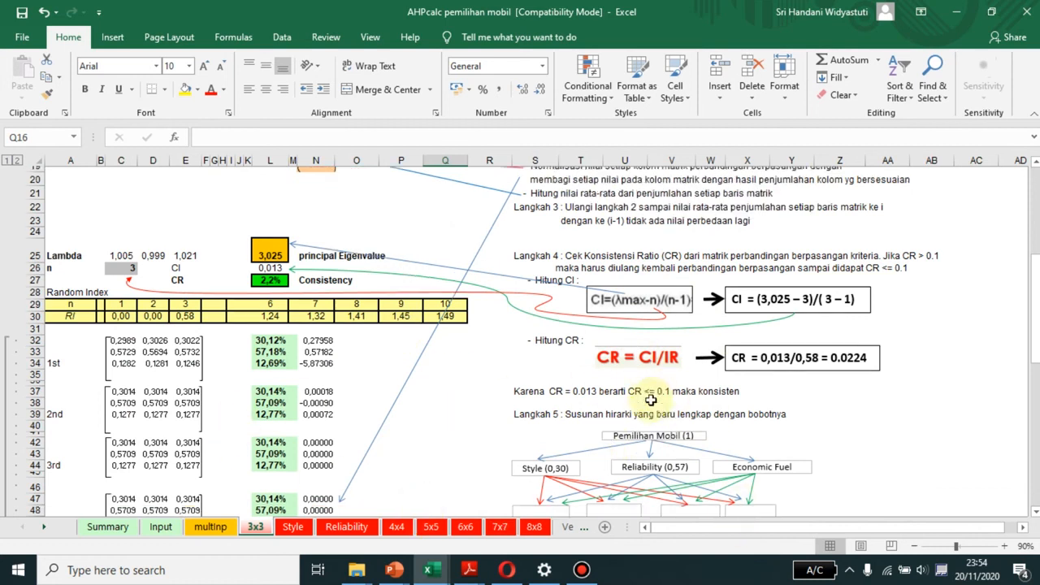
scroll(650, 401, down, 2)
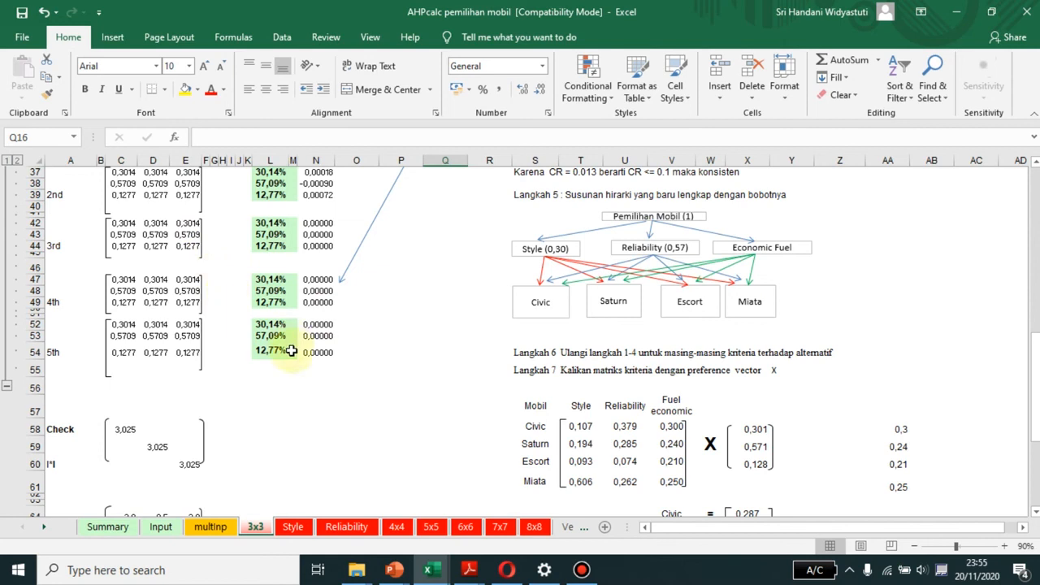
Re-examine the criteria comparison matrix, the Pemilihan Mobil Baru hierarchy diagram and the notes for Langkah 1 to 4
scroll(422, 380, up, 4)
scroll(422, 380, up, 8)
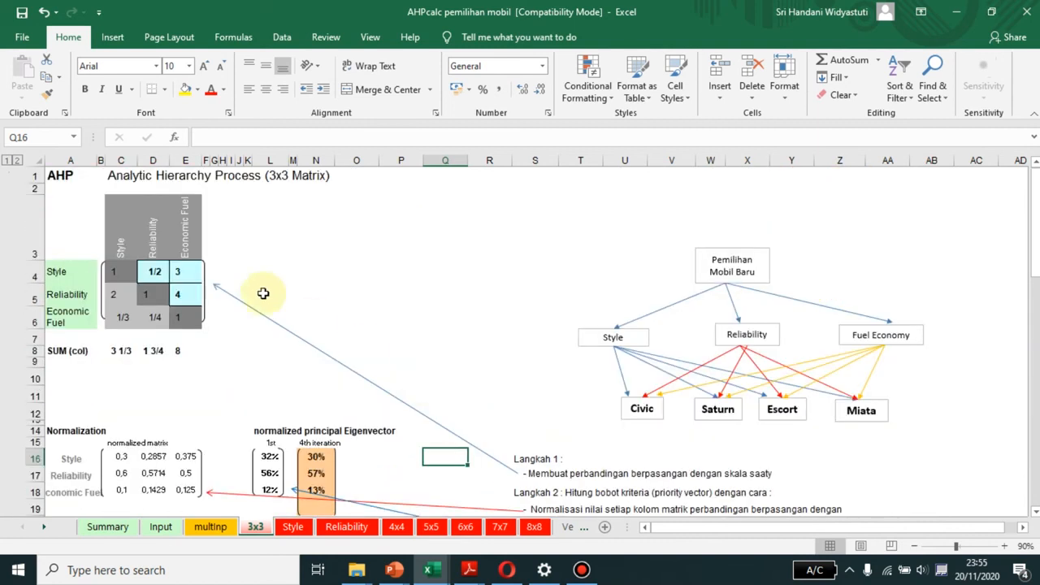
scroll(598, 425, down, 2)
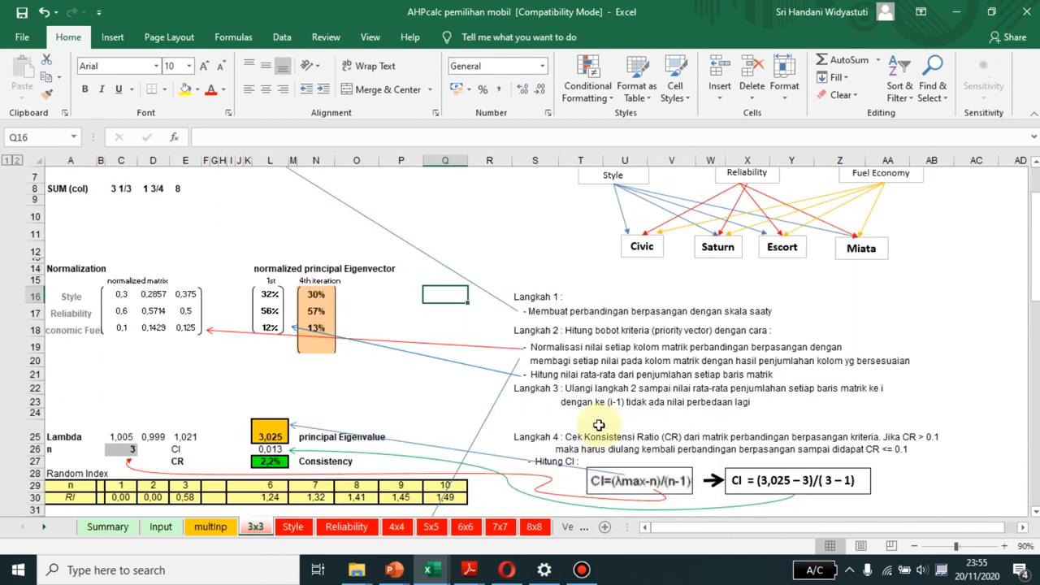
scroll(143, 274, down, 3)
scroll(211, 301, up, 5)
scroll(187, 316, down, 1)
scroll(162, 292, down, 2)
scroll(86, 243, up, 3)
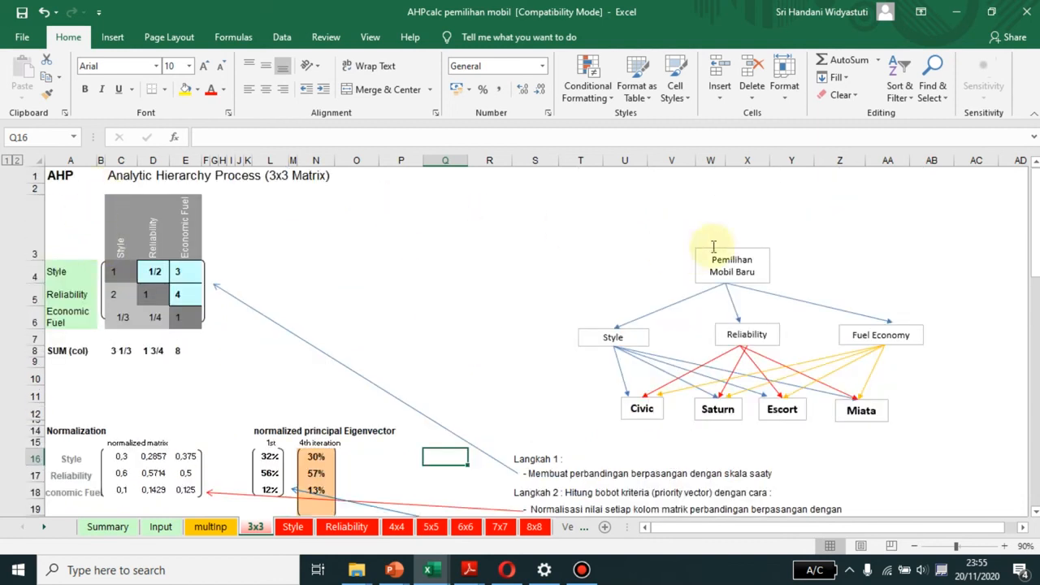
Review Langkah 5 to 7, from the weighted hierarchy to the matrix multiplication, final scores and red conclusion text
scroll(825, 317, down, 6)
scroll(827, 325, down, 6)
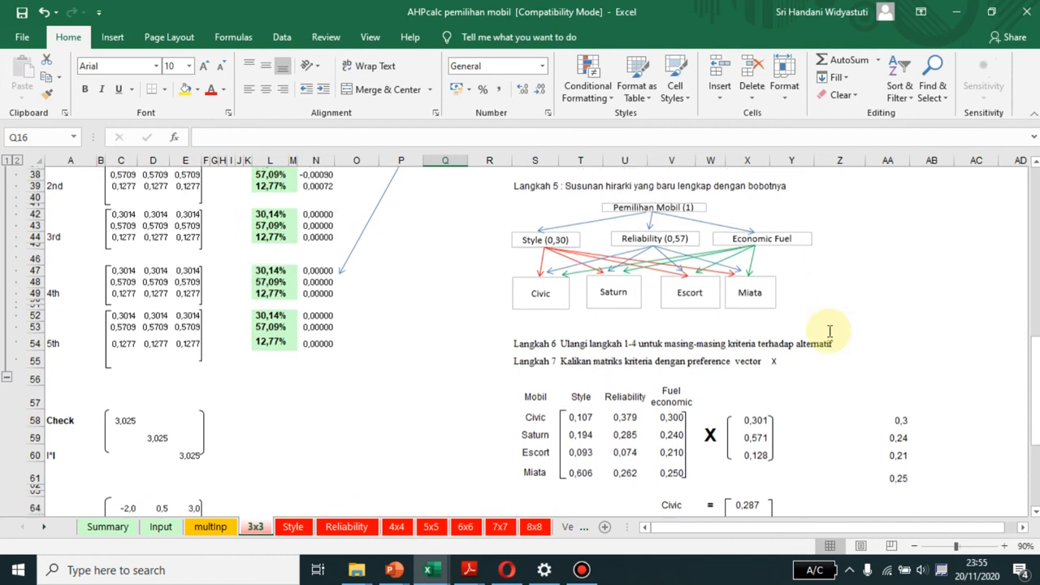
scroll(830, 331, down, 7)
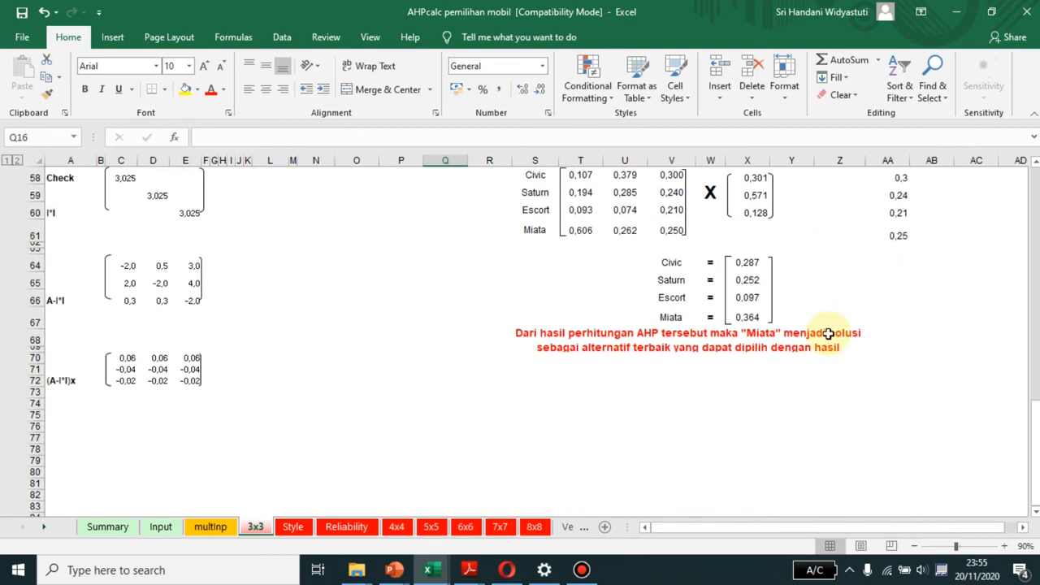
scroll(594, 349, up, 4)
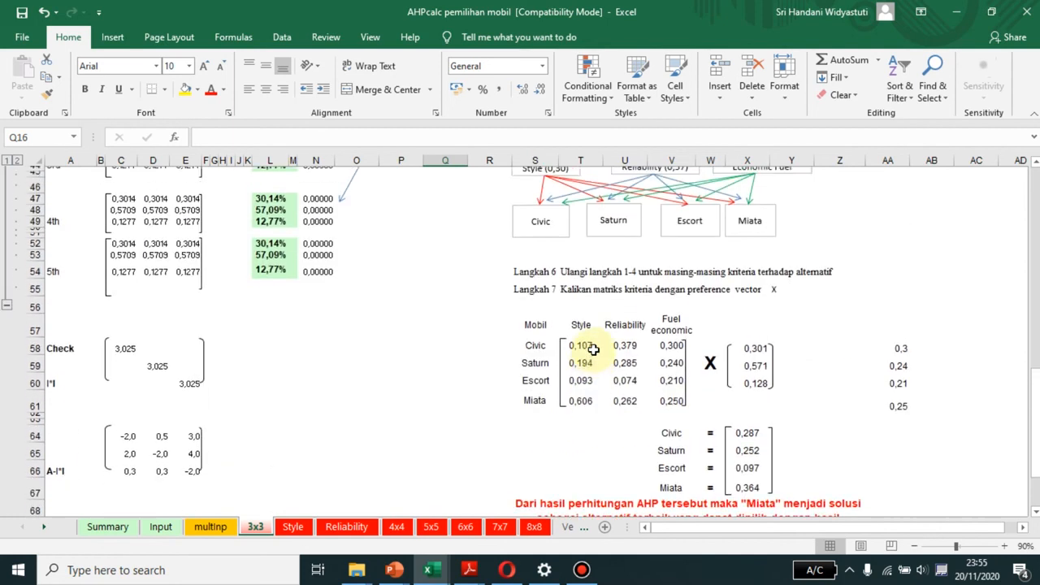
scroll(593, 349, up, 5)
scroll(597, 357, down, 8)
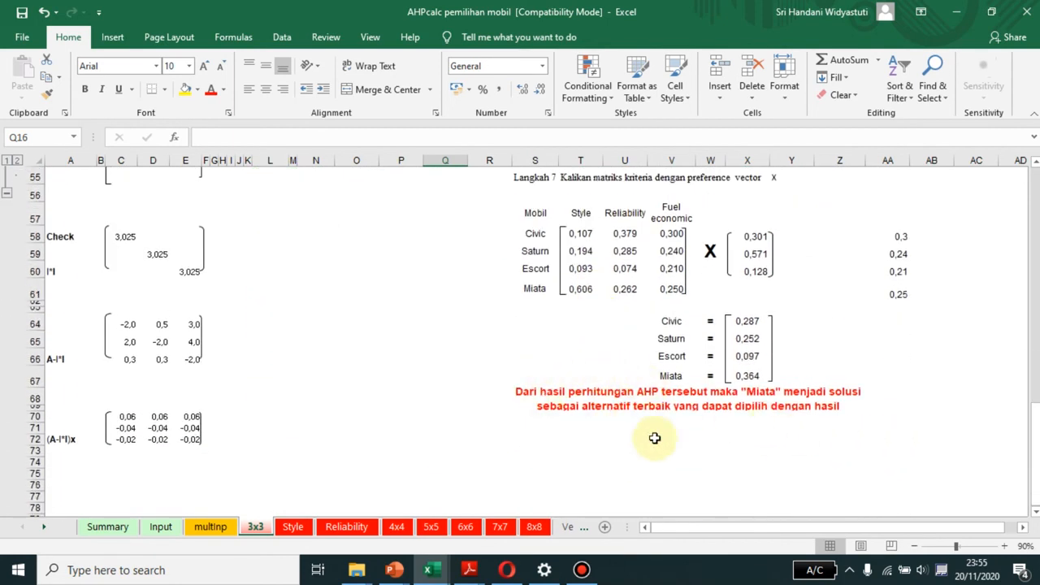
Revisit the CR calculation, the initial car selection hierarchy and the normalized matrix with its principal eigenvector
scroll(838, 400, up, 9)
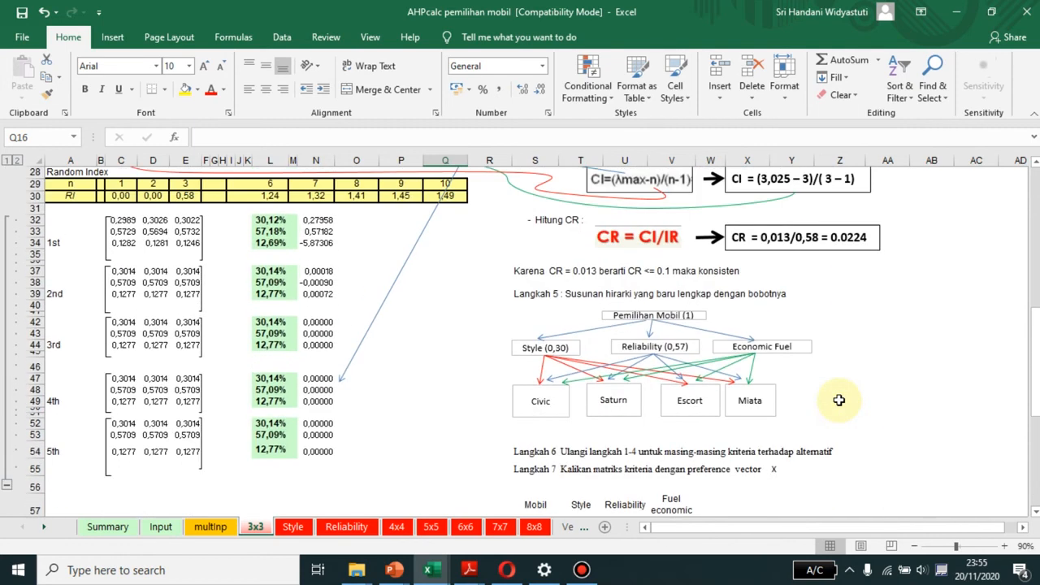
scroll(838, 400, up, 3)
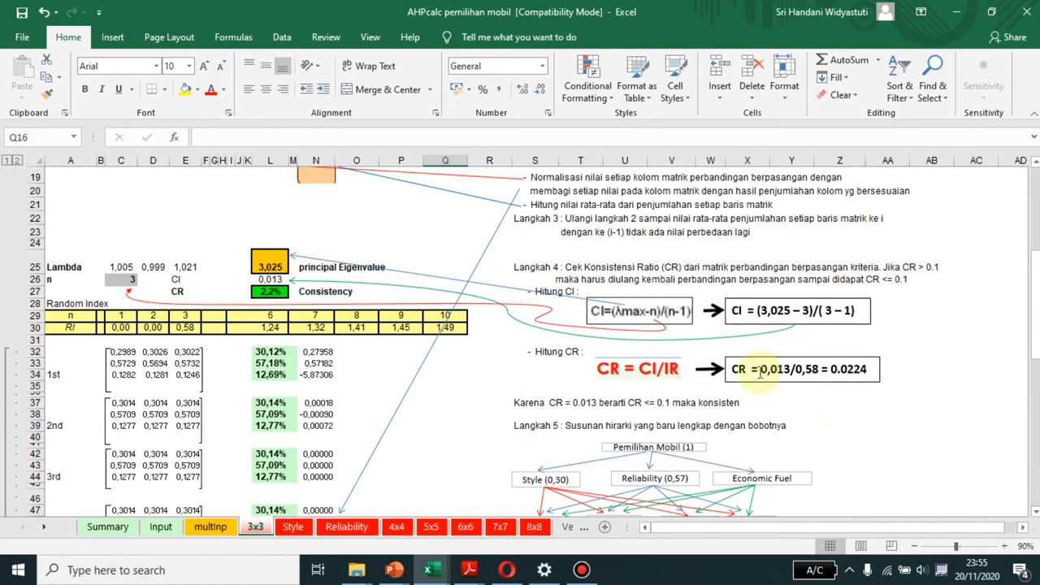
scroll(251, 200, up, 6)
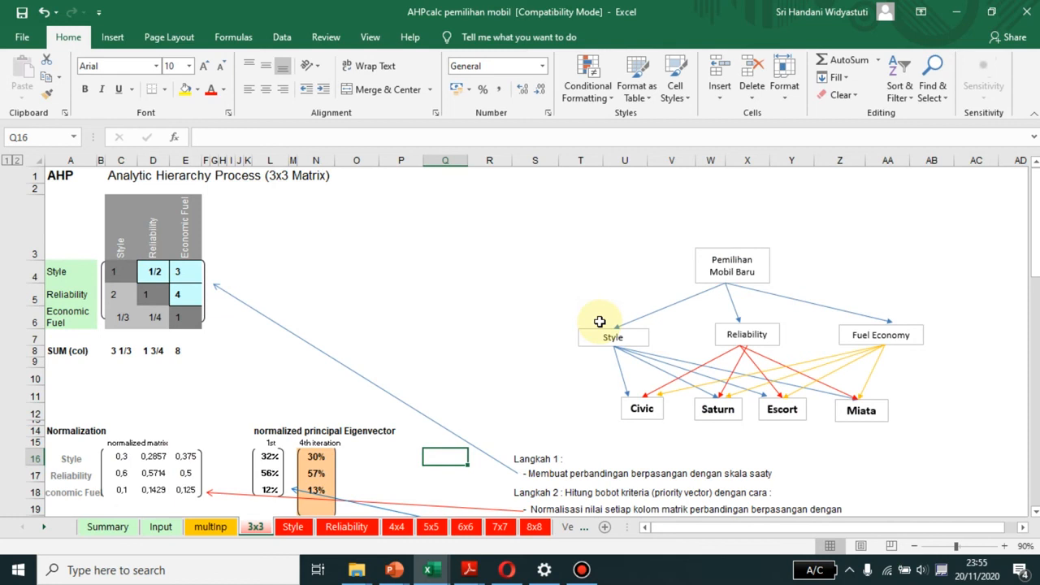
scroll(599, 321, down, 1)
scroll(599, 321, down, 1)
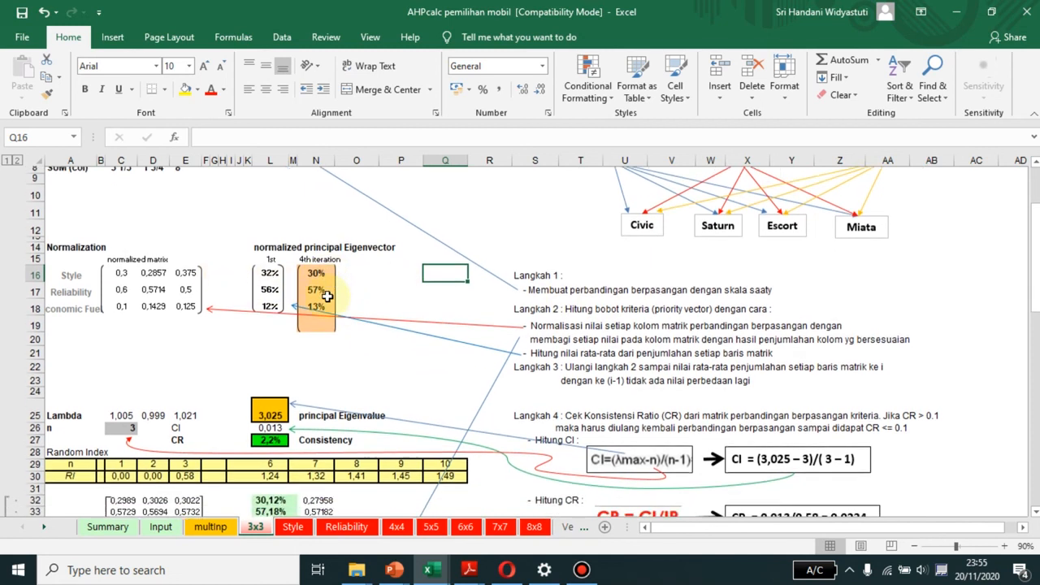
scroll(328, 296, down, 1)
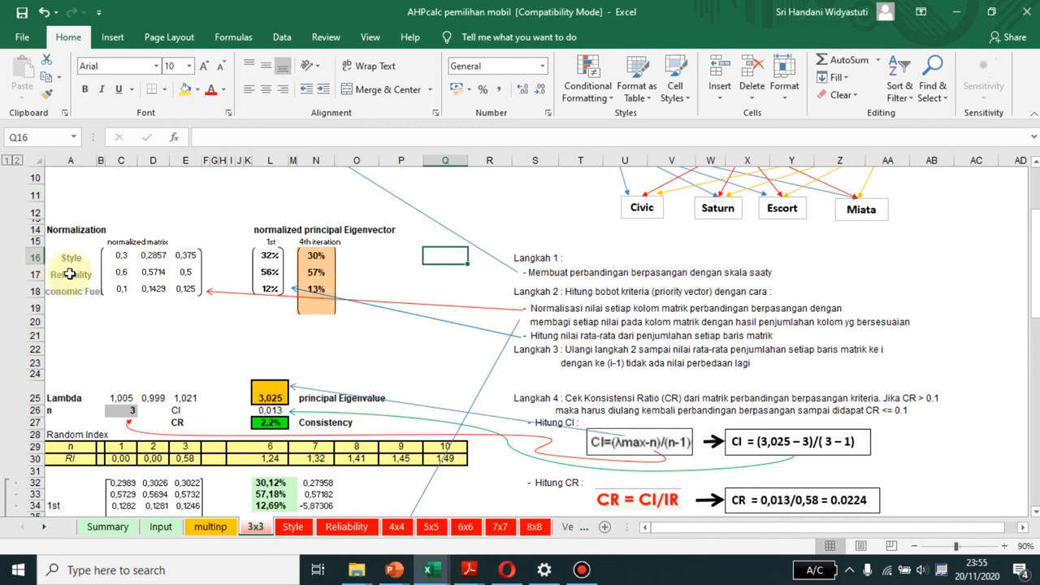